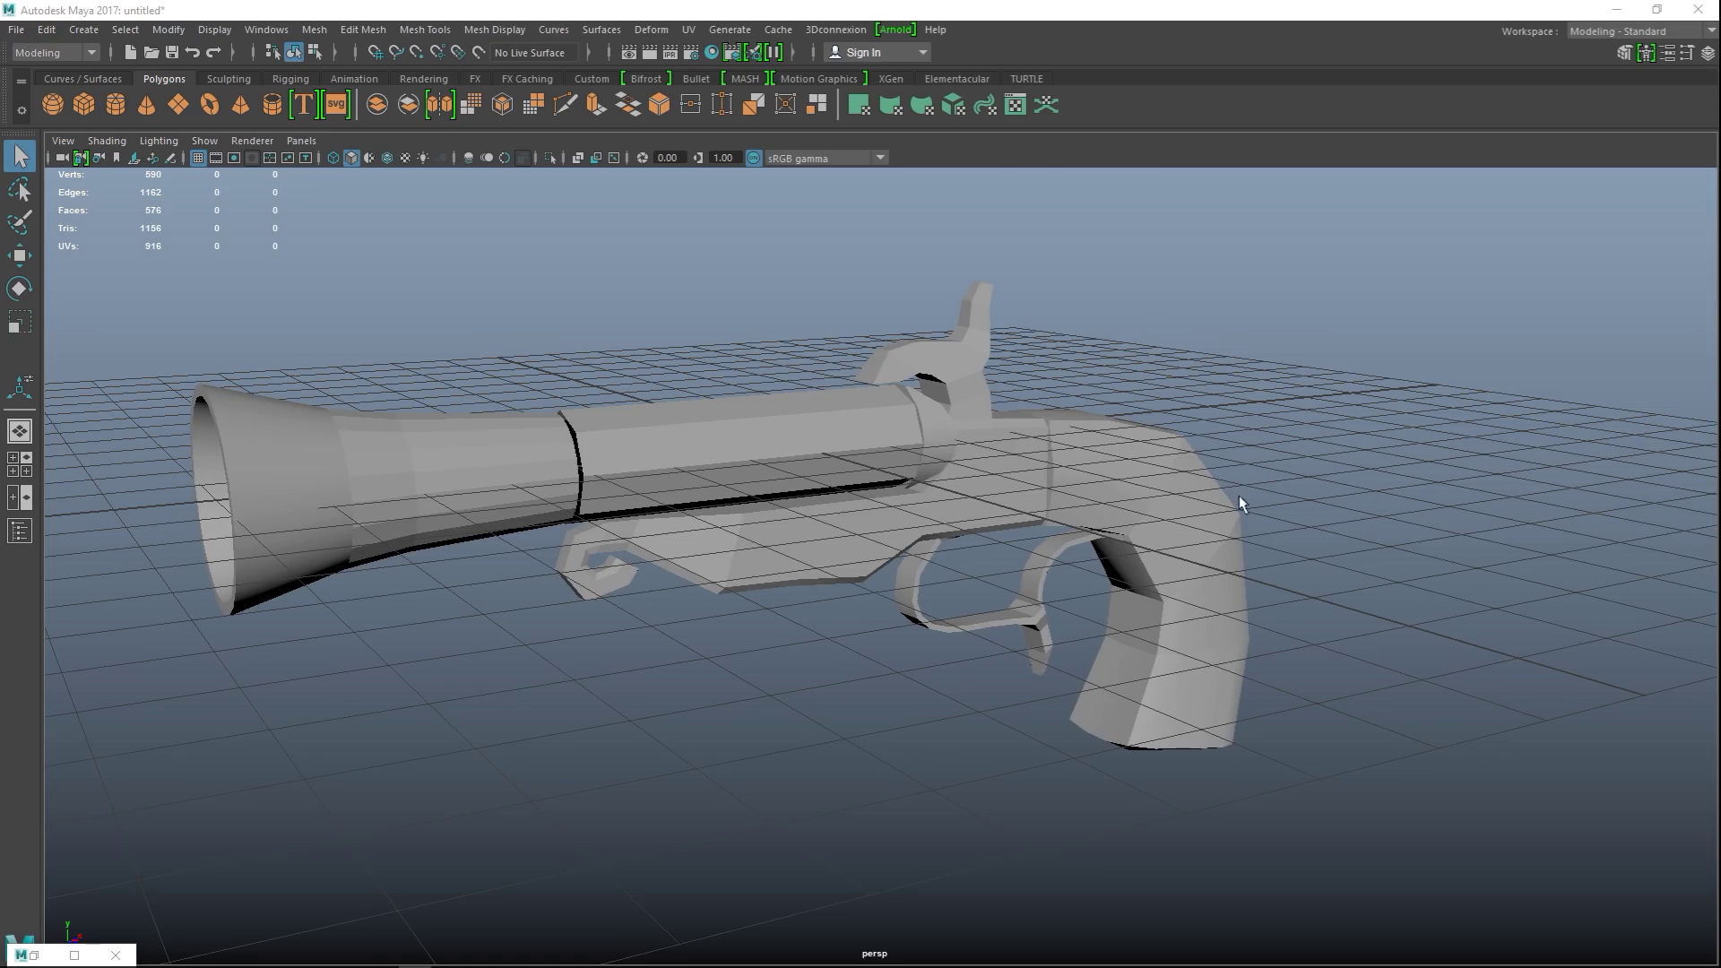
- Separate the combined pistol mesh into its individual pieces
alt+drag(1242, 504, 1207, 619)
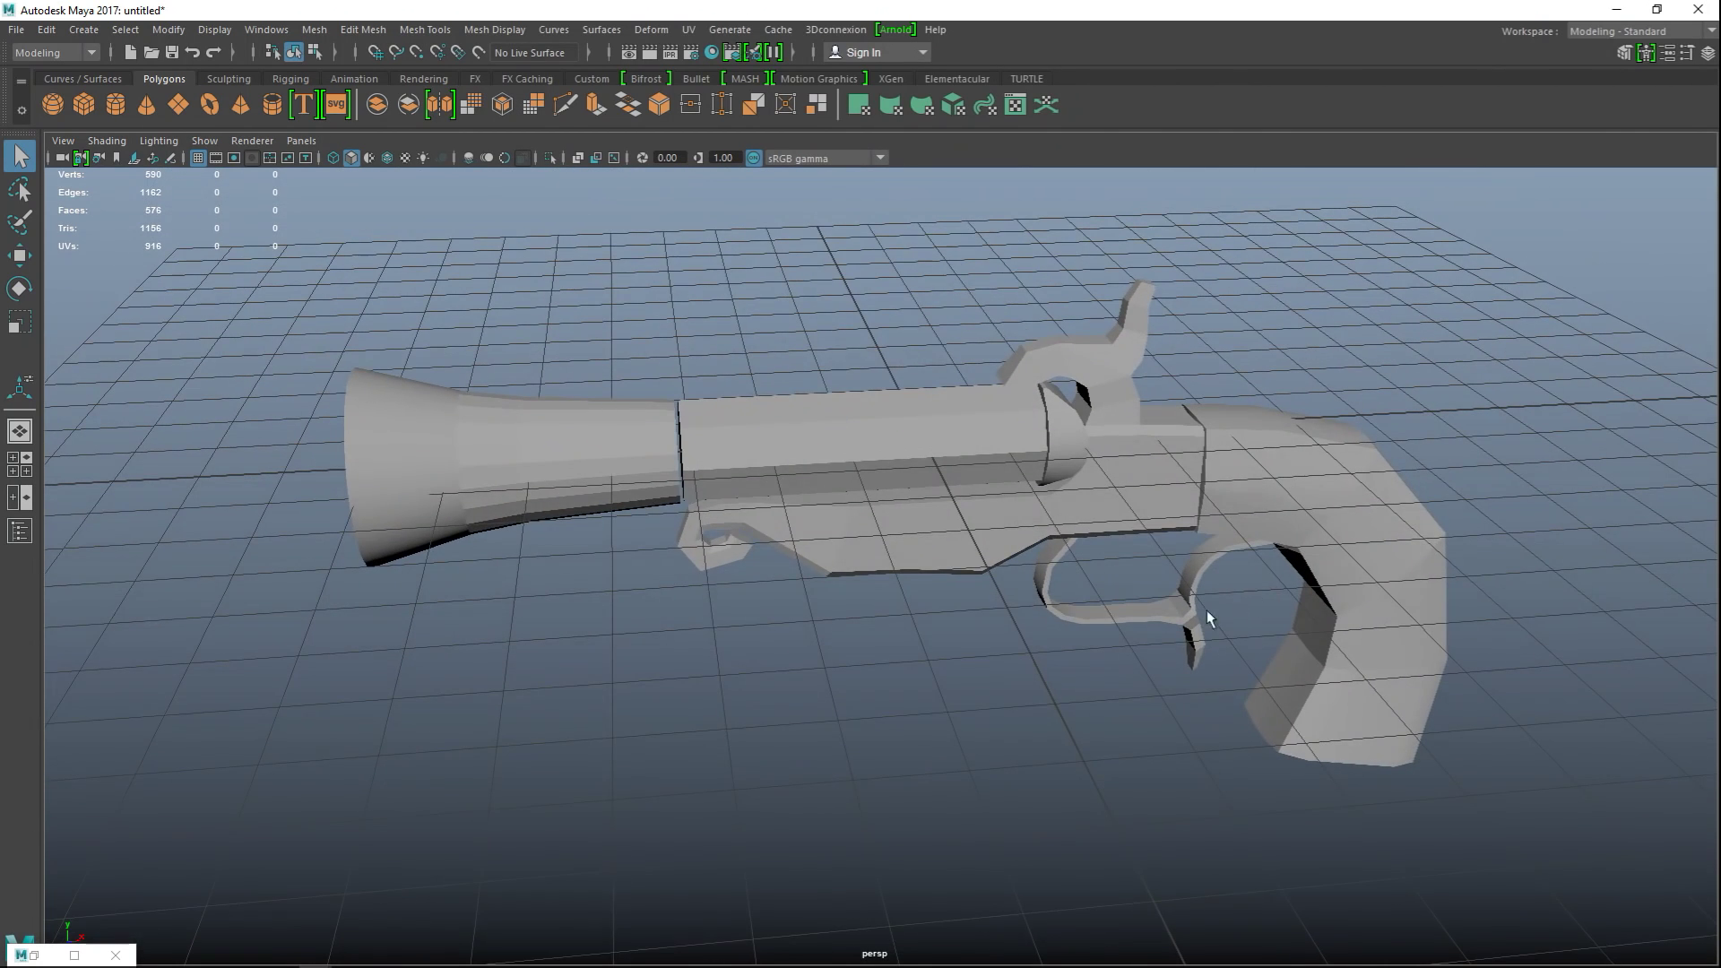
click(655, 450)
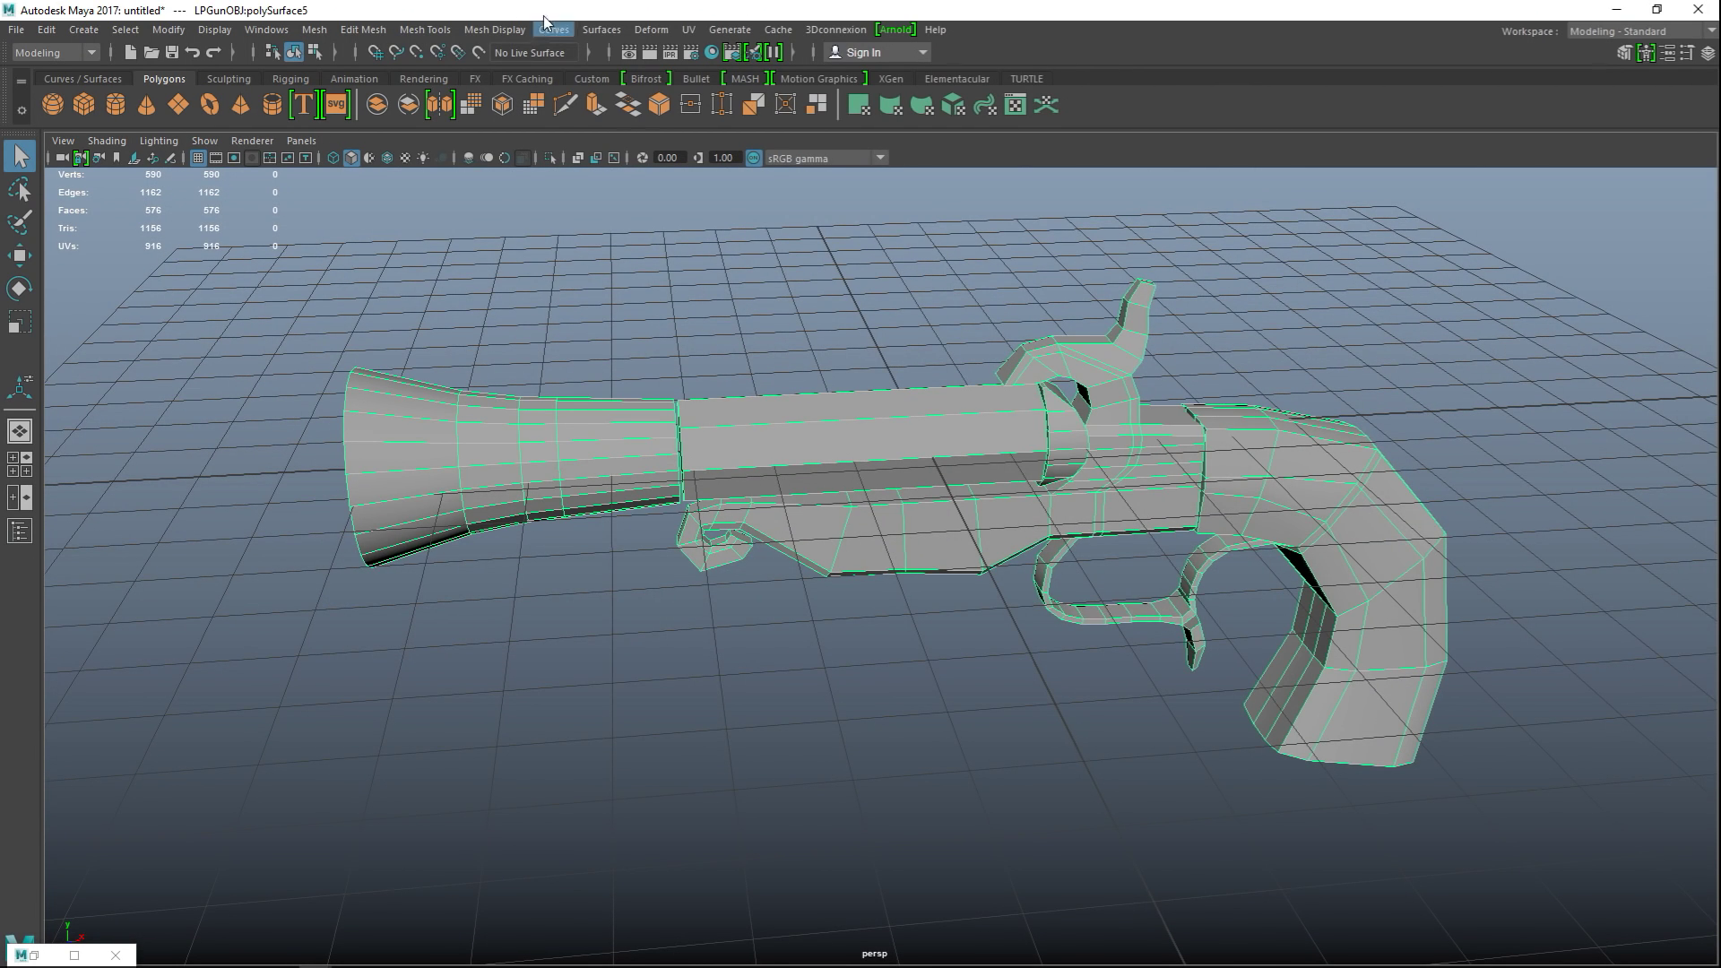
click(318, 29)
click(364, 113)
- Move the flared muzzle piece slightly along the barrel axis to close the gap between it and the barrel
click(584, 468)
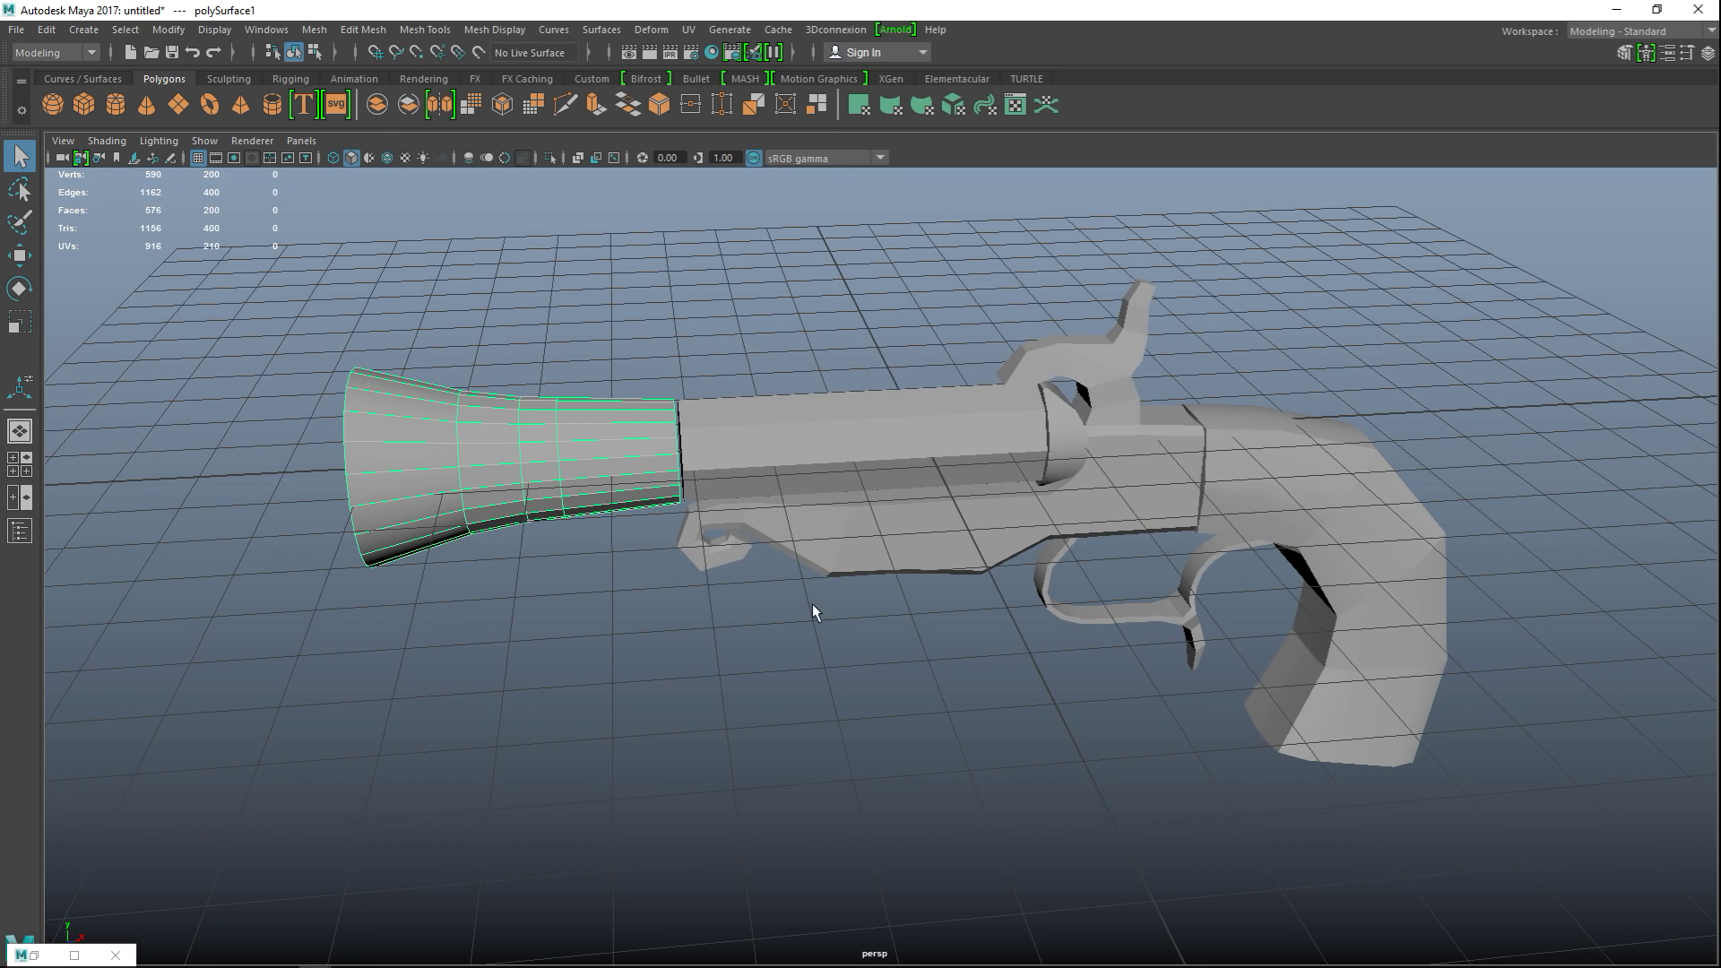
key(w)
drag(1010, 434, 1014, 435)
click(801, 717)
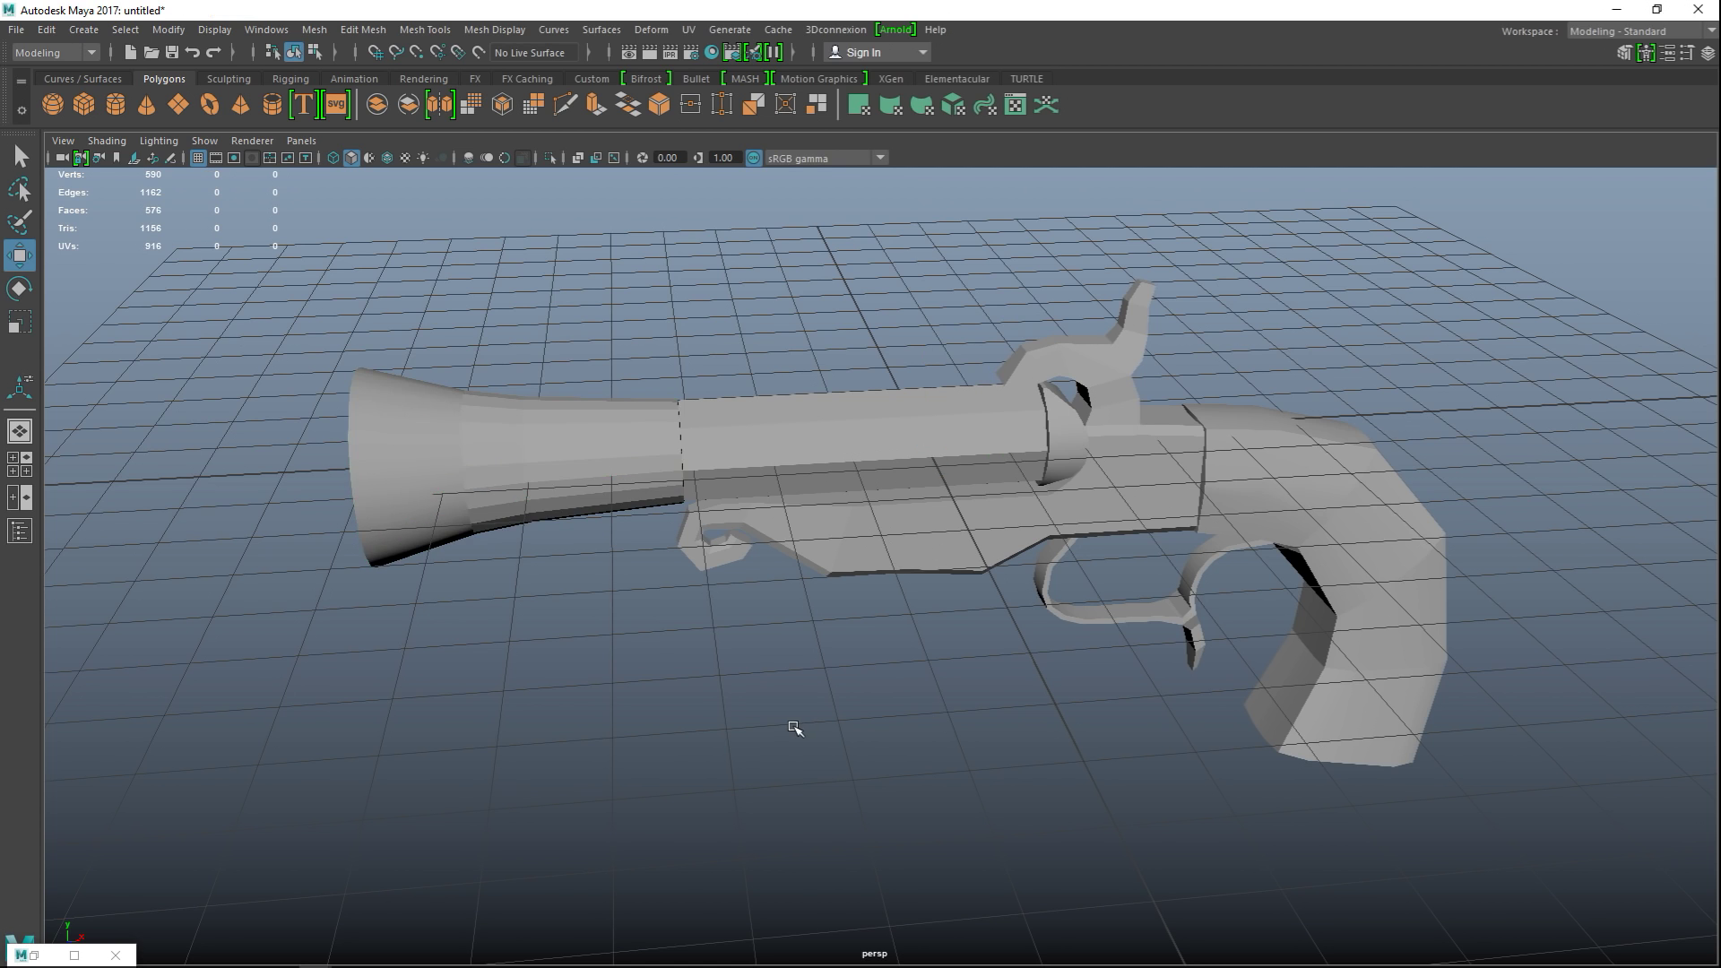
- Center the pivot of the flared muzzle piece and apply a cylindrical UV projection to it
scroll(802, 726, down, 3)
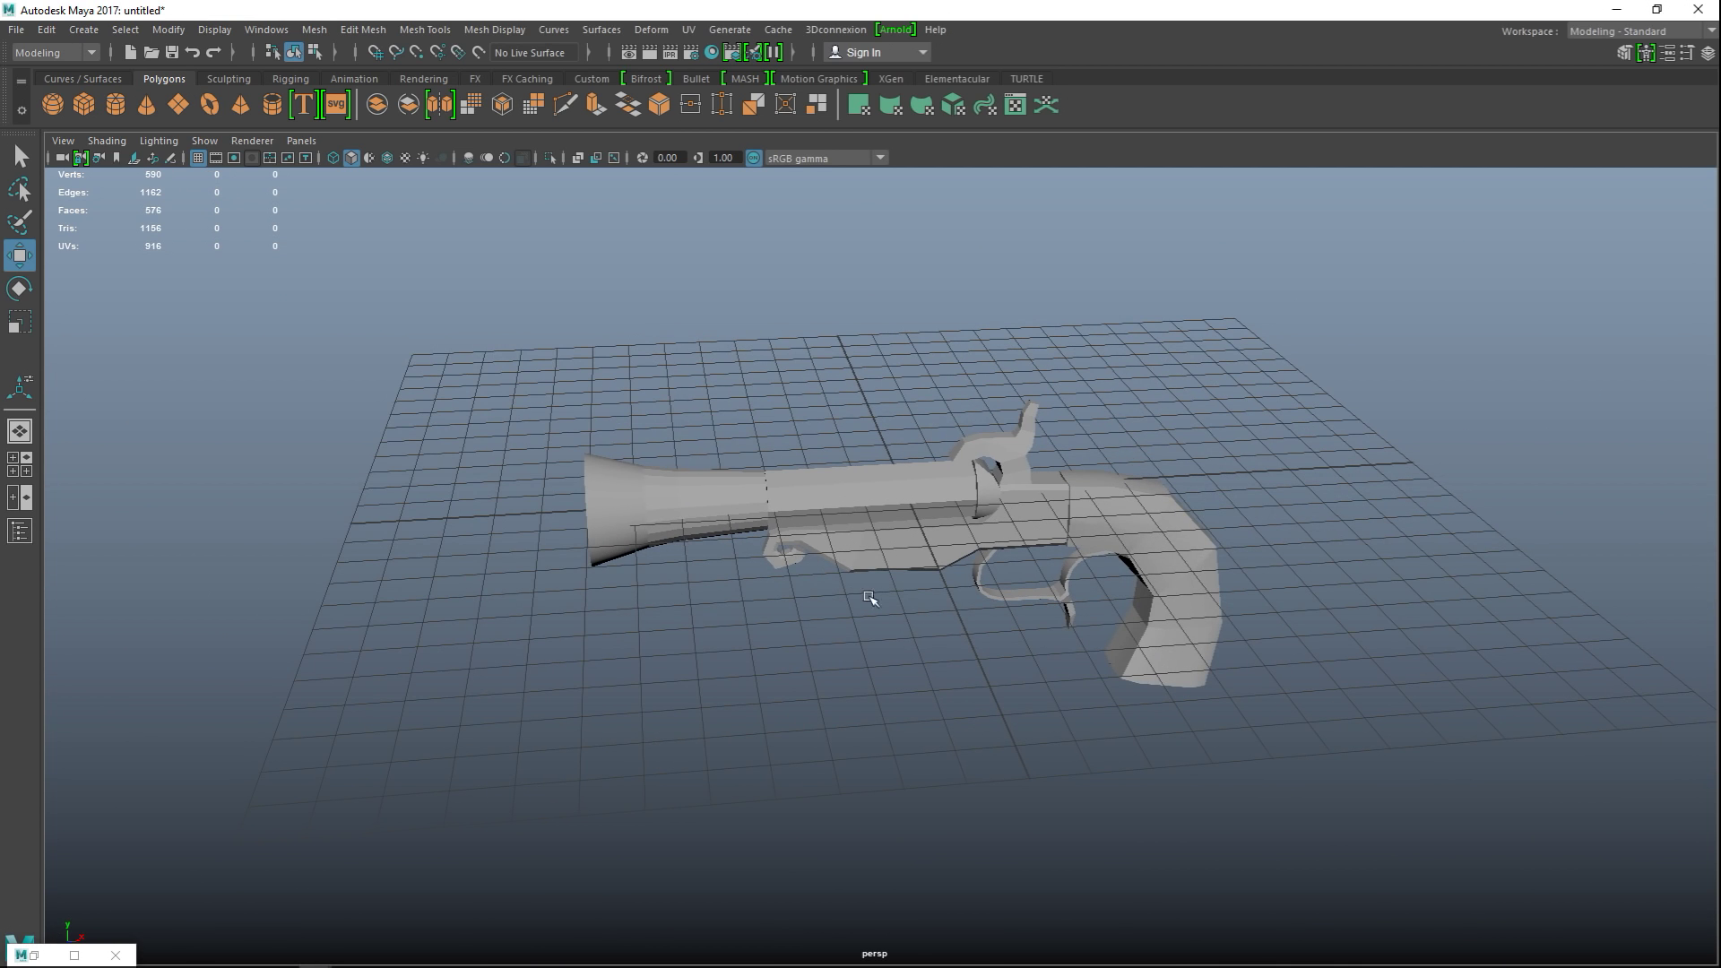
alt+drag(899, 715, 662, 623)
click(461, 531)
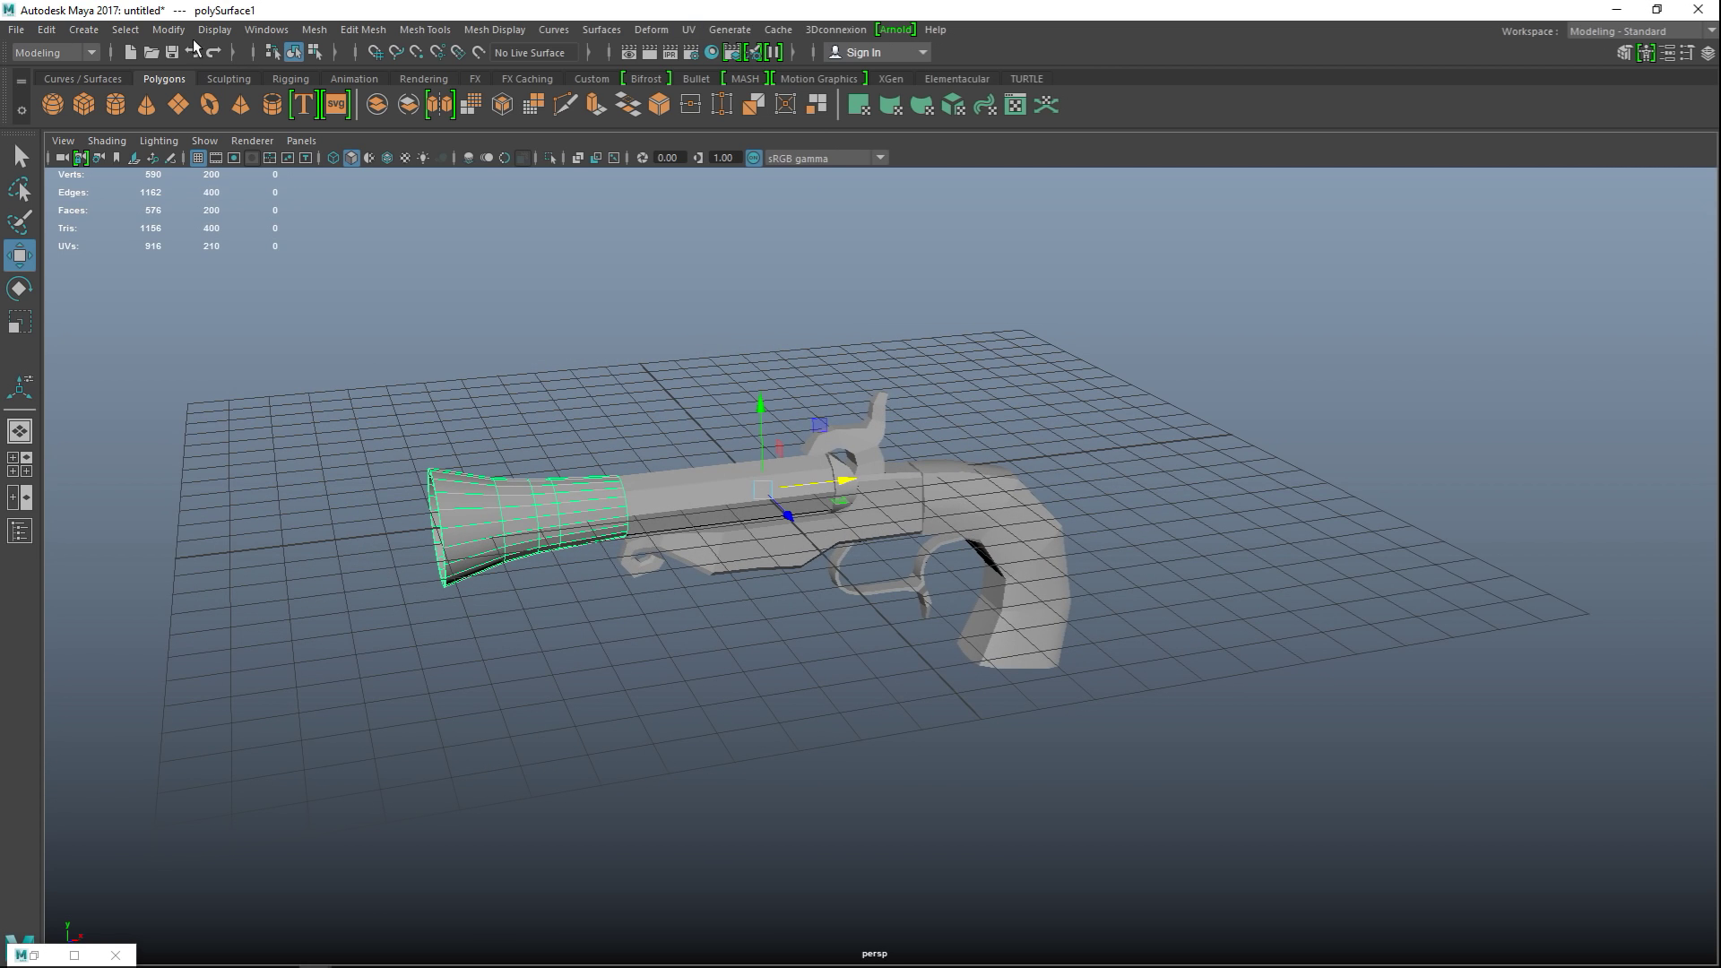
click(166, 29)
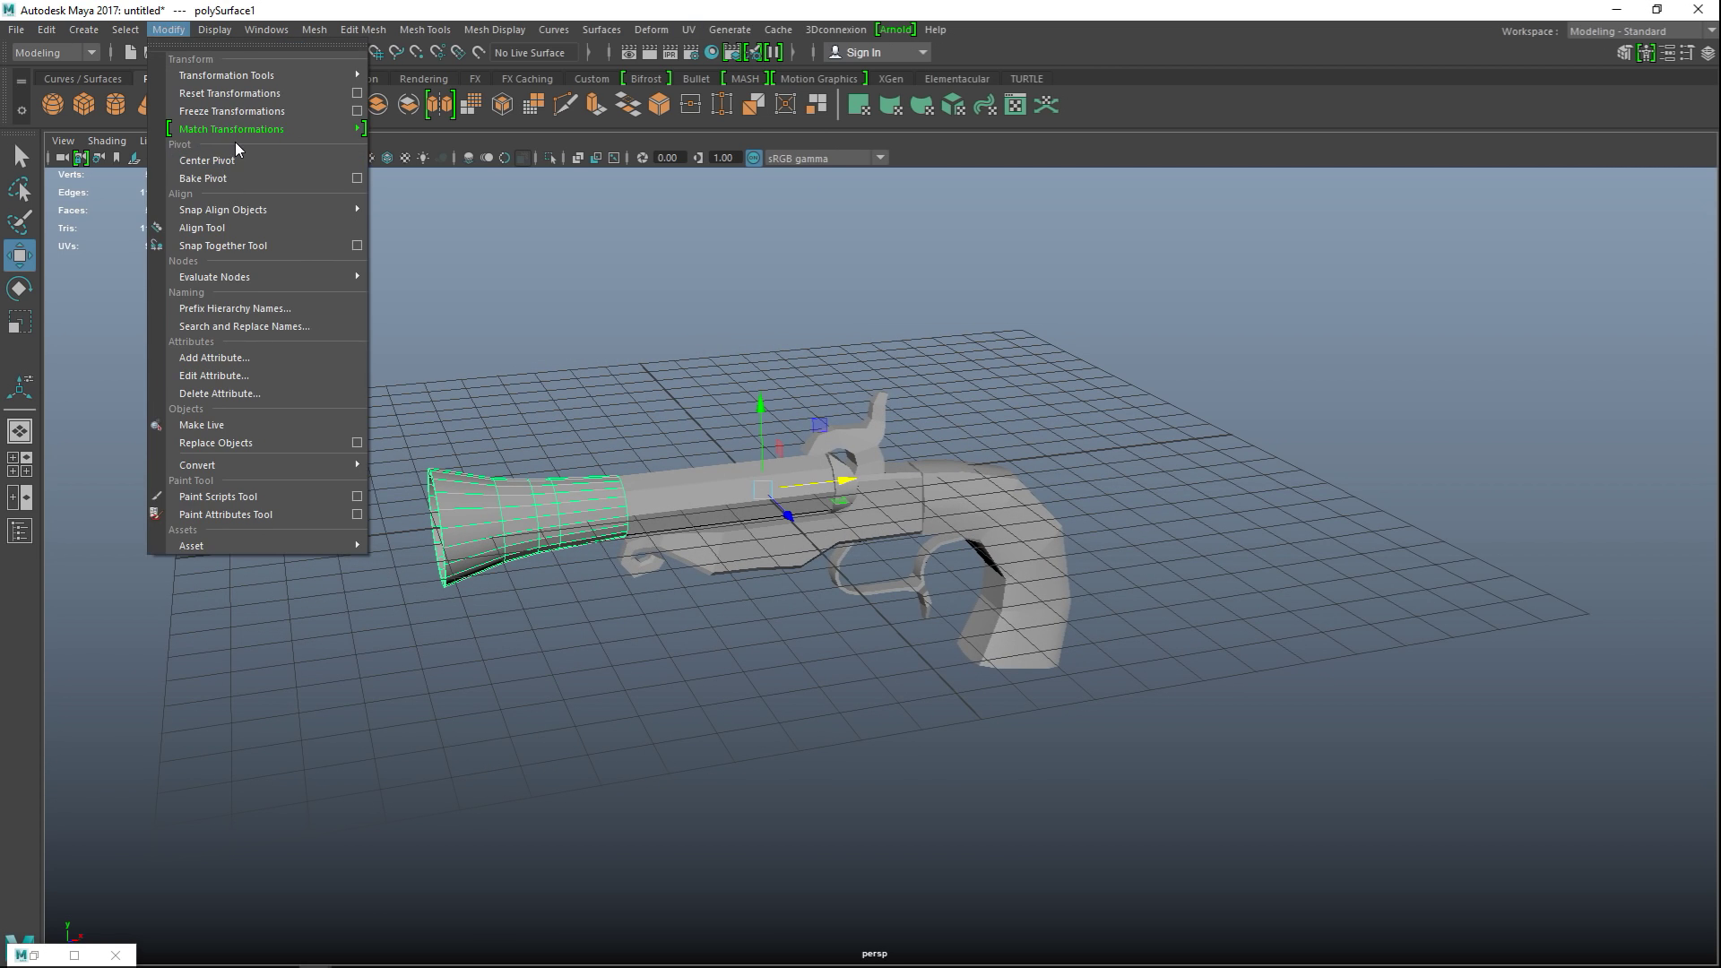
click(220, 160)
click(690, 30)
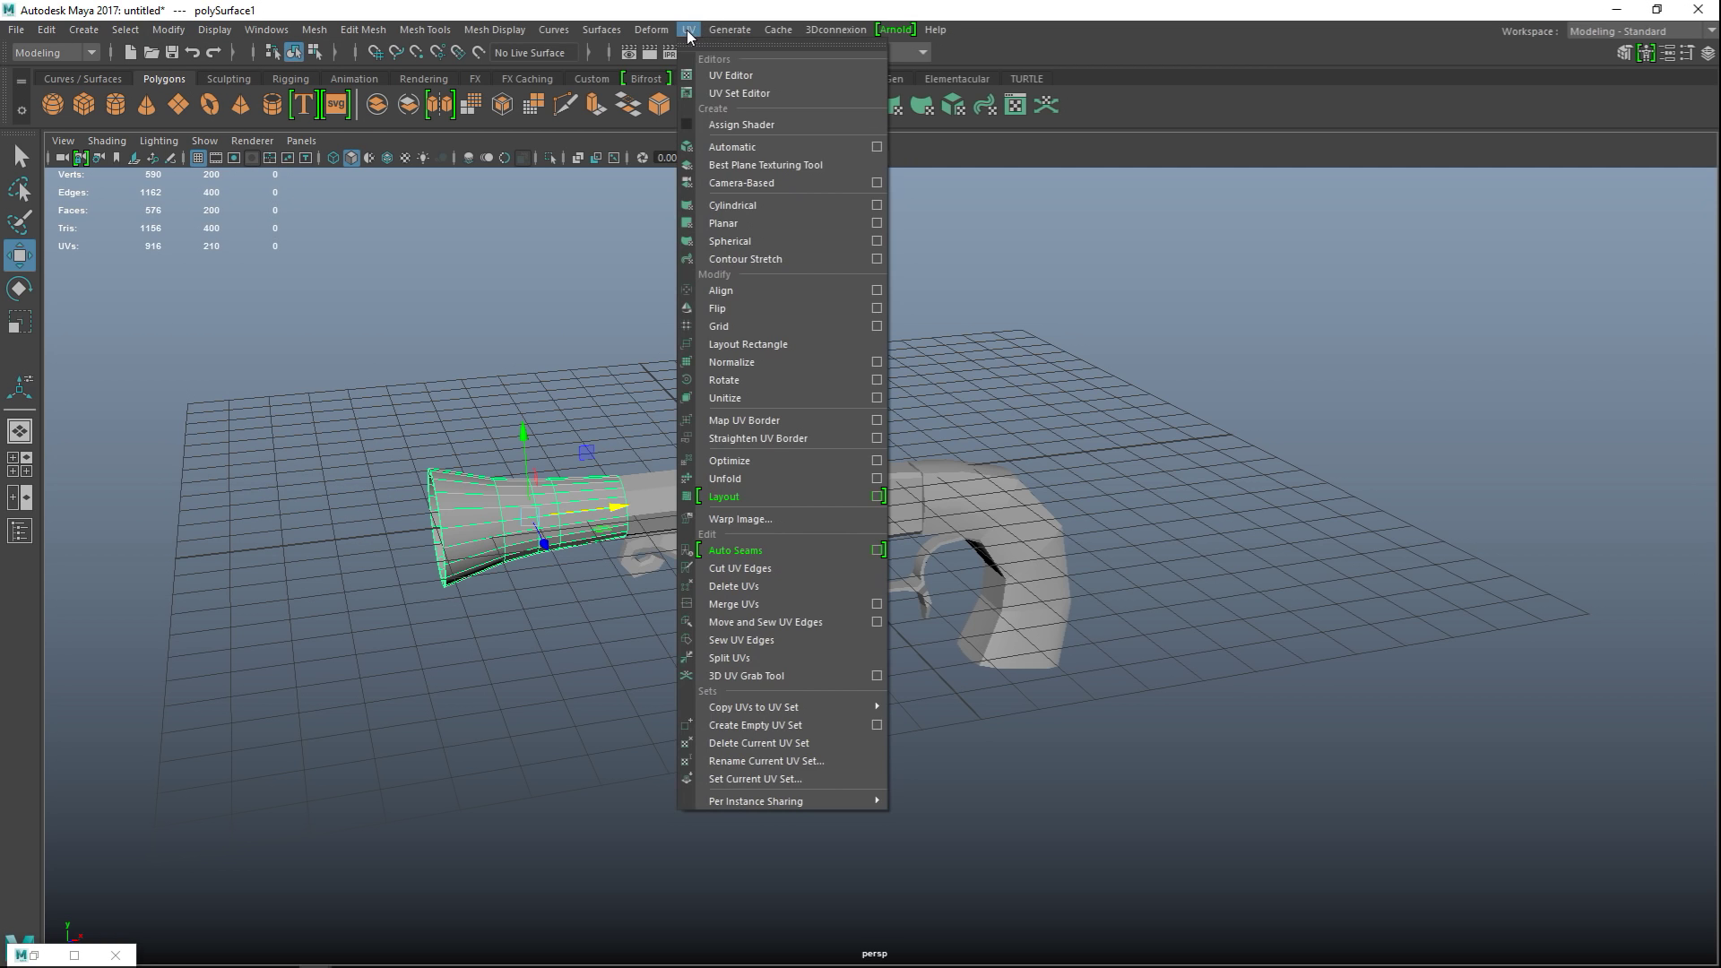
click(789, 204)
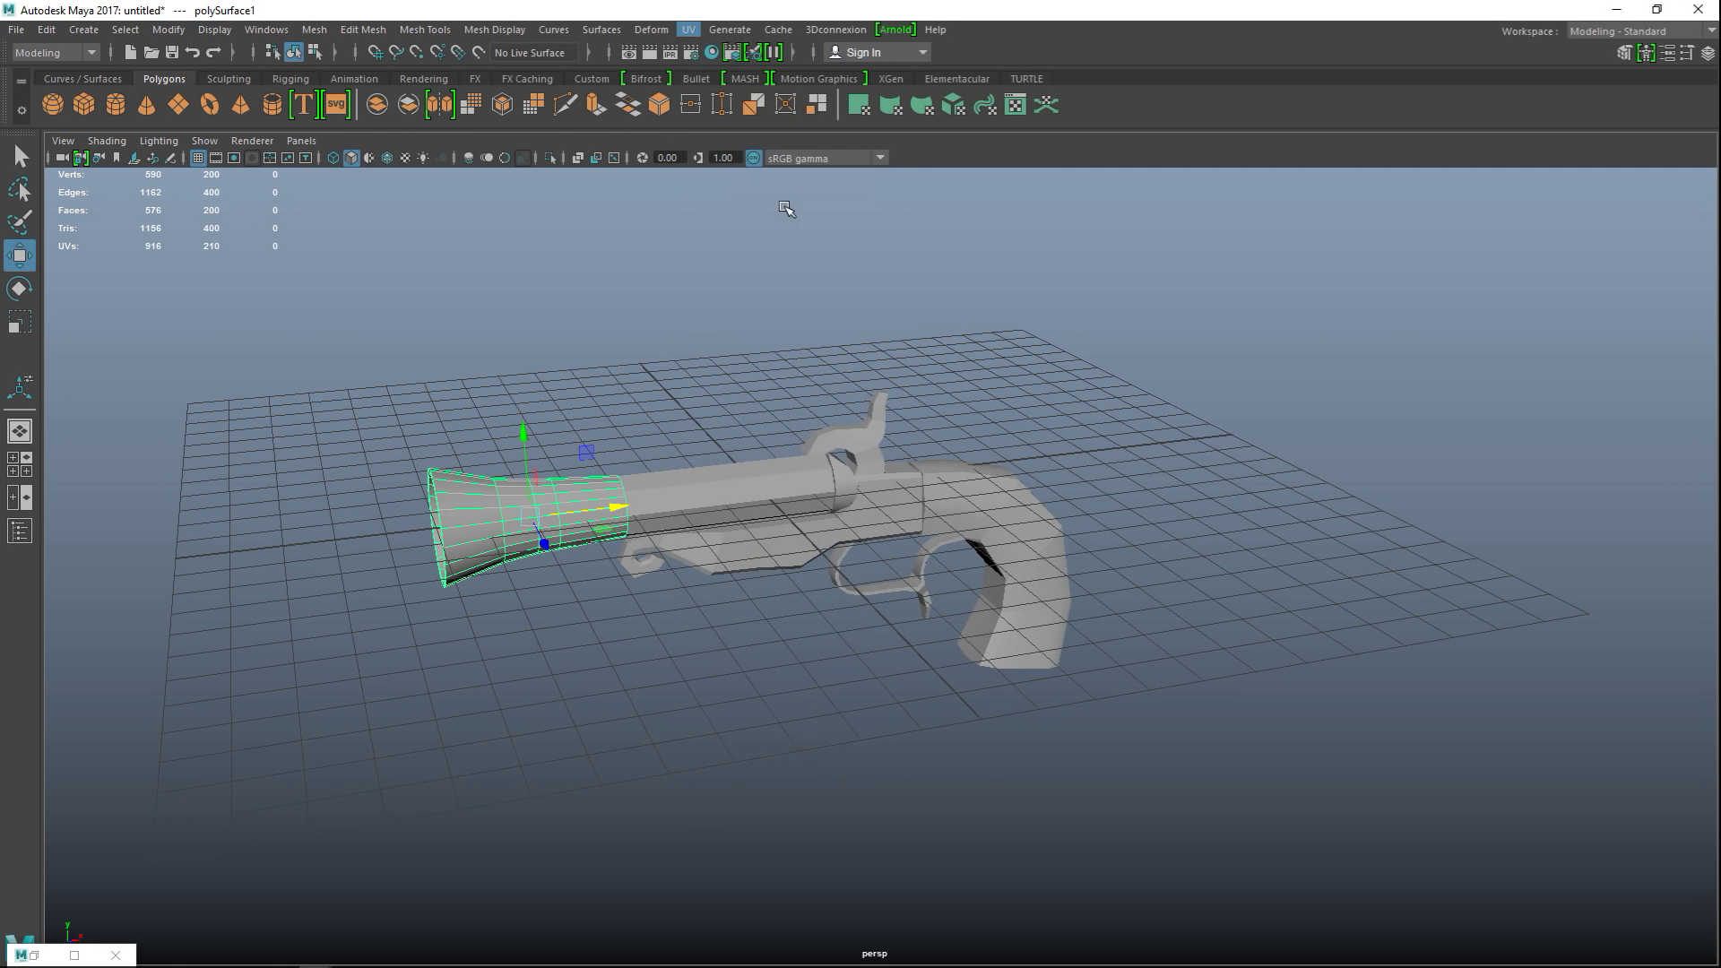
- Turn the muzzle's cylindrical projection toward the barrel axis and set its Z rotation to -90
alt+middle_drag(723, 696, 932, 758)
alt+drag(932, 759, 942, 745)
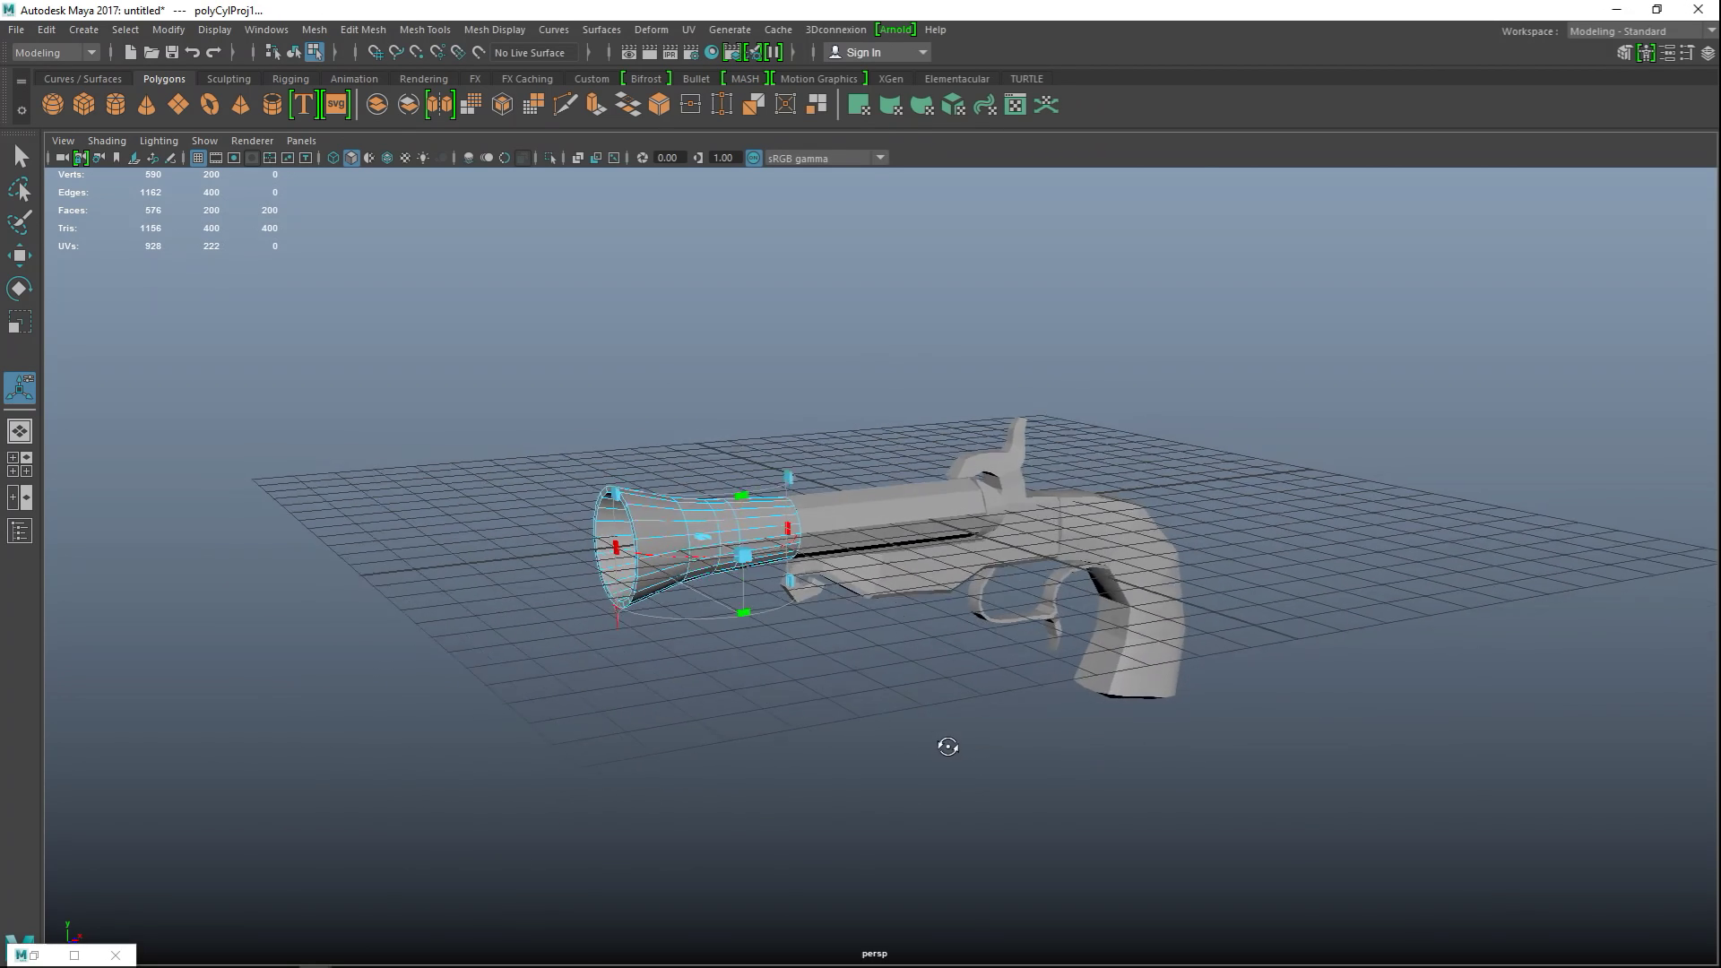
click(617, 619)
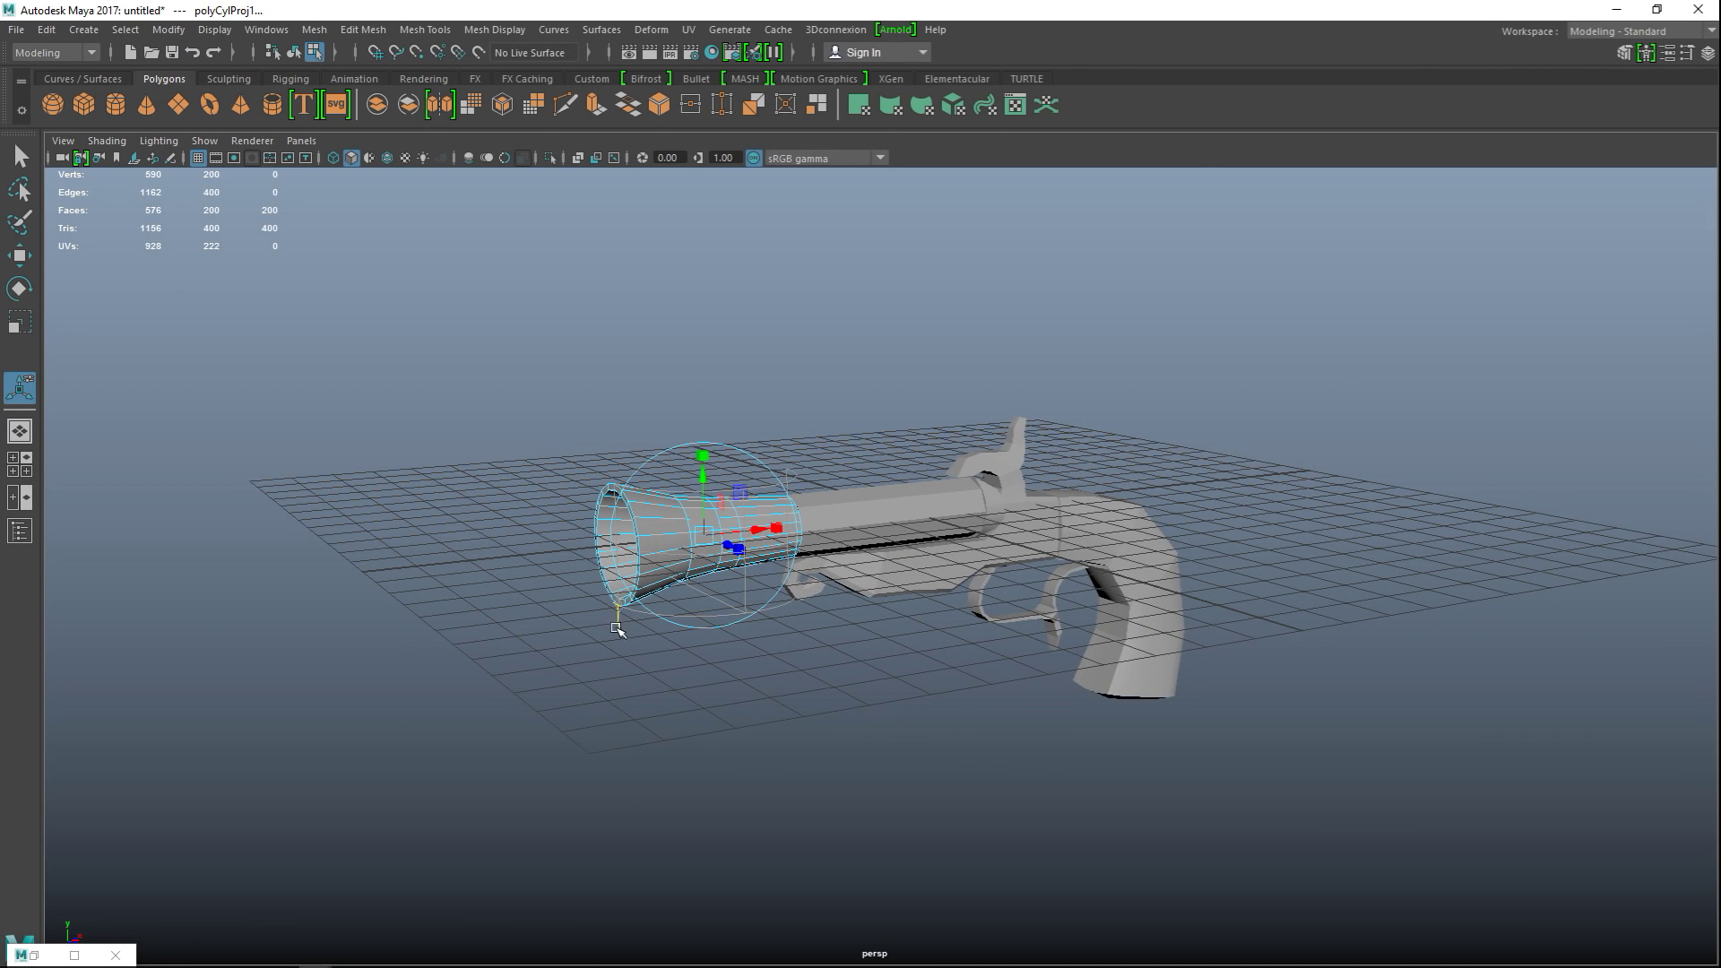
drag(645, 467, 682, 477)
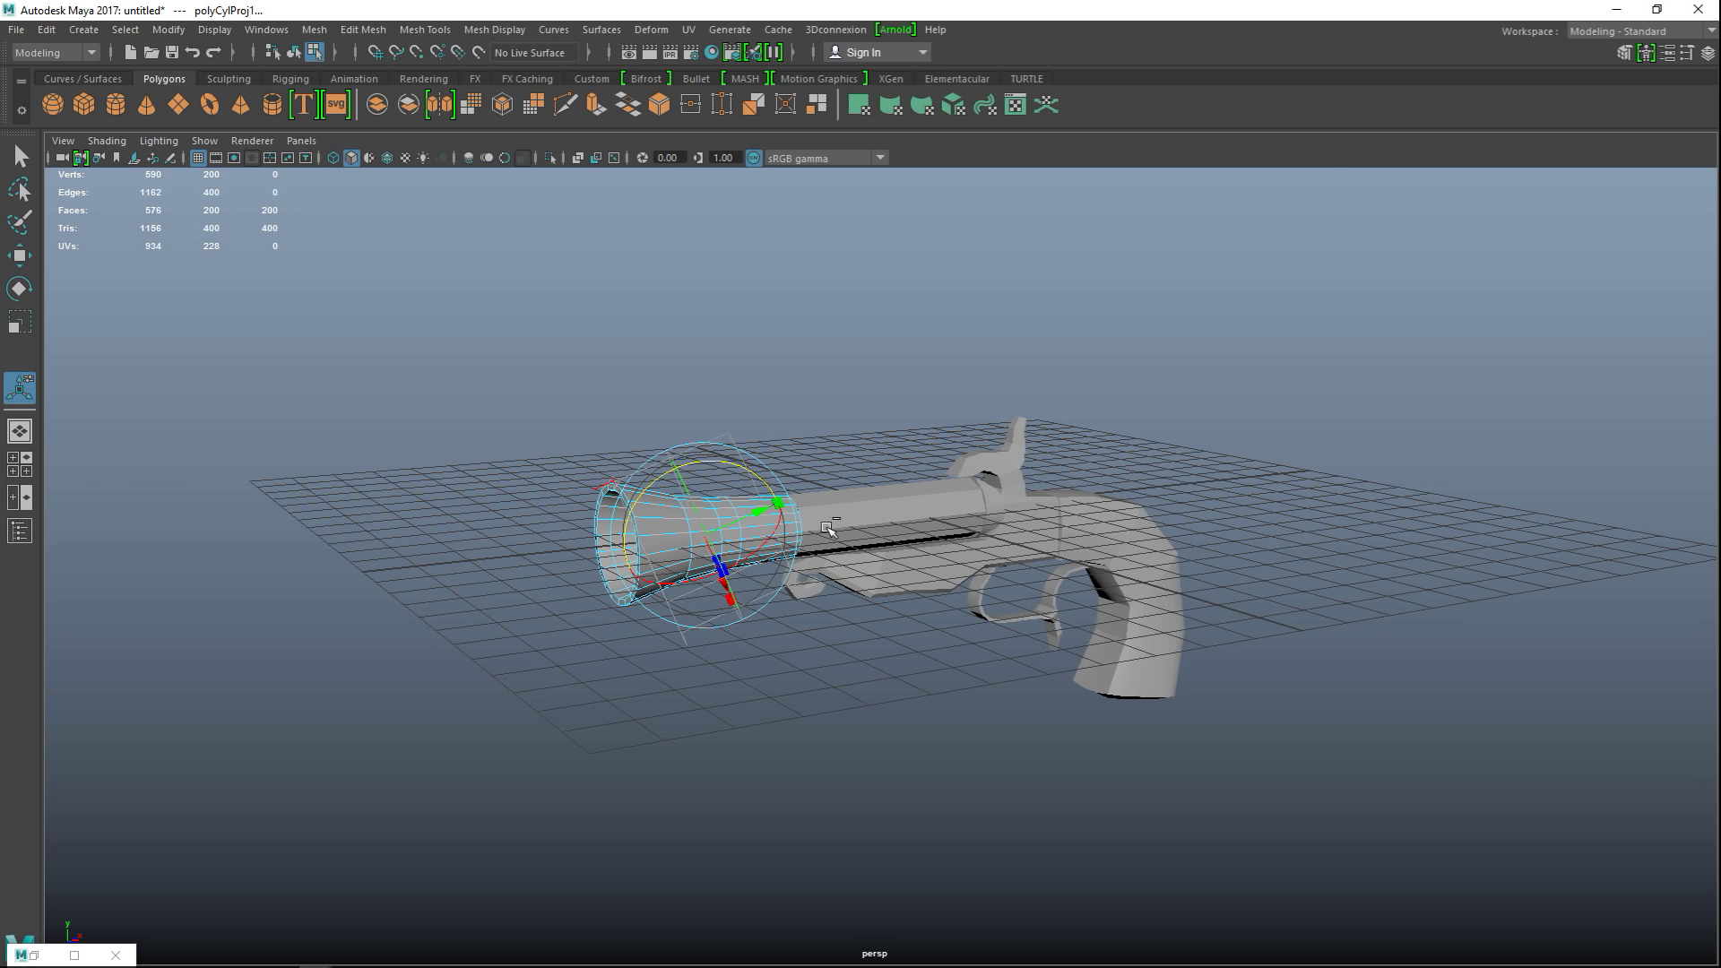
key(ctrl+a)
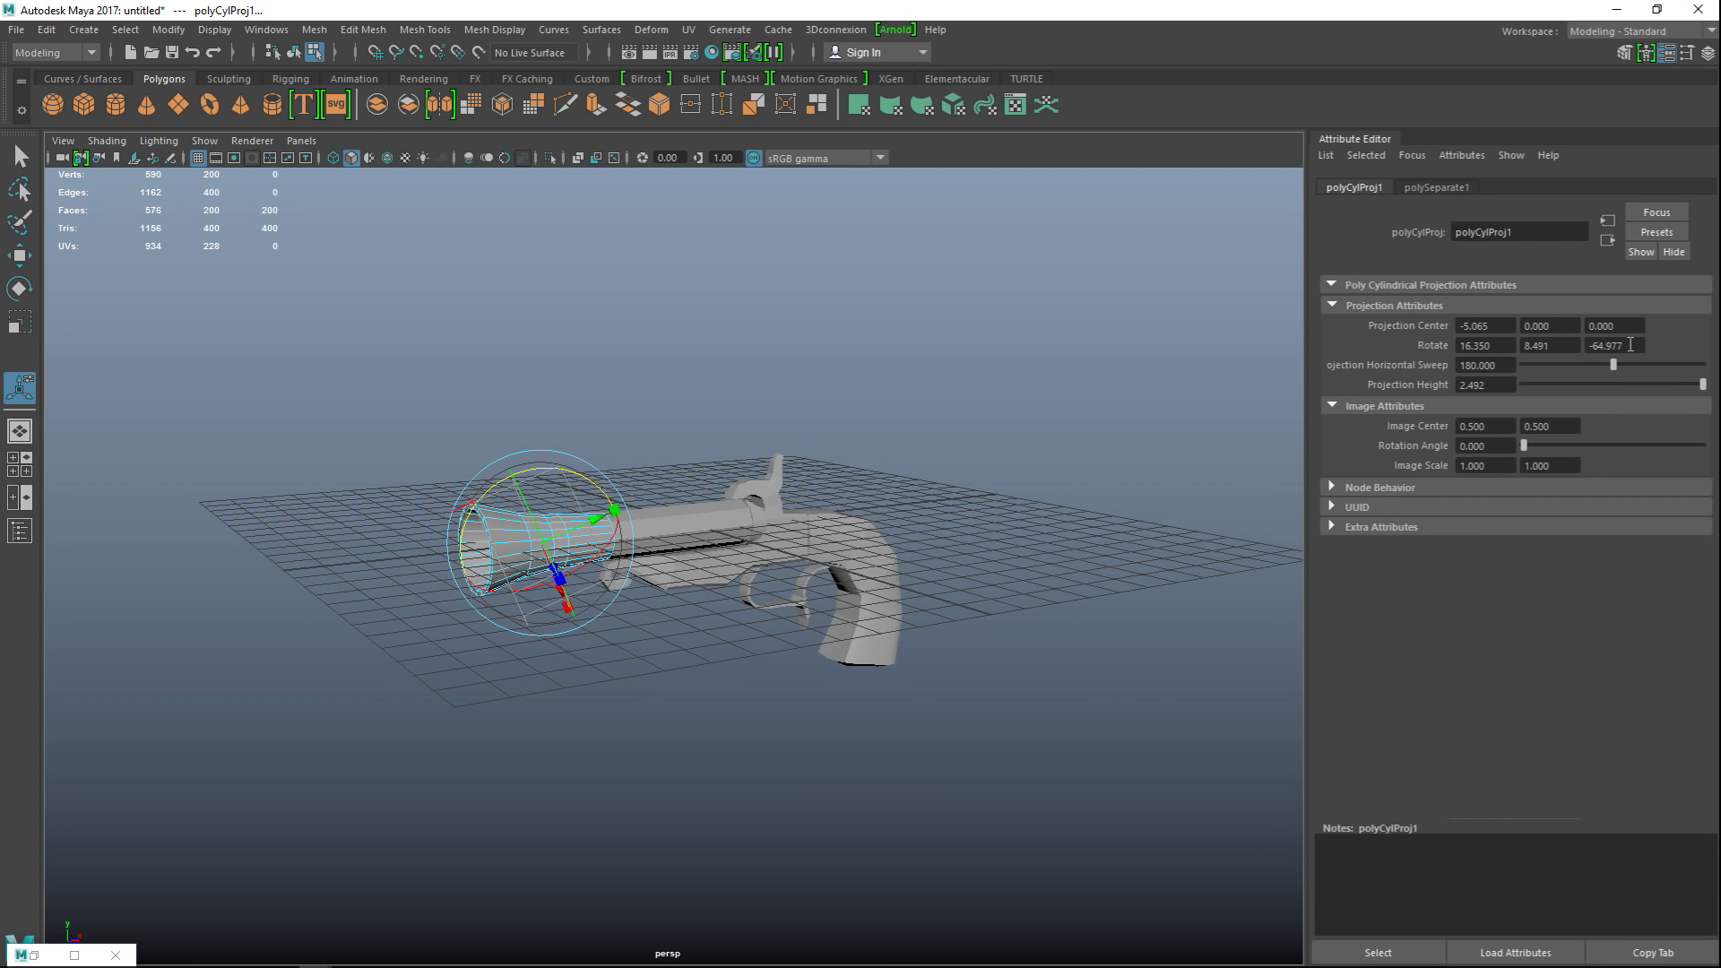
click(1631, 345)
text(-90)
key(Return)
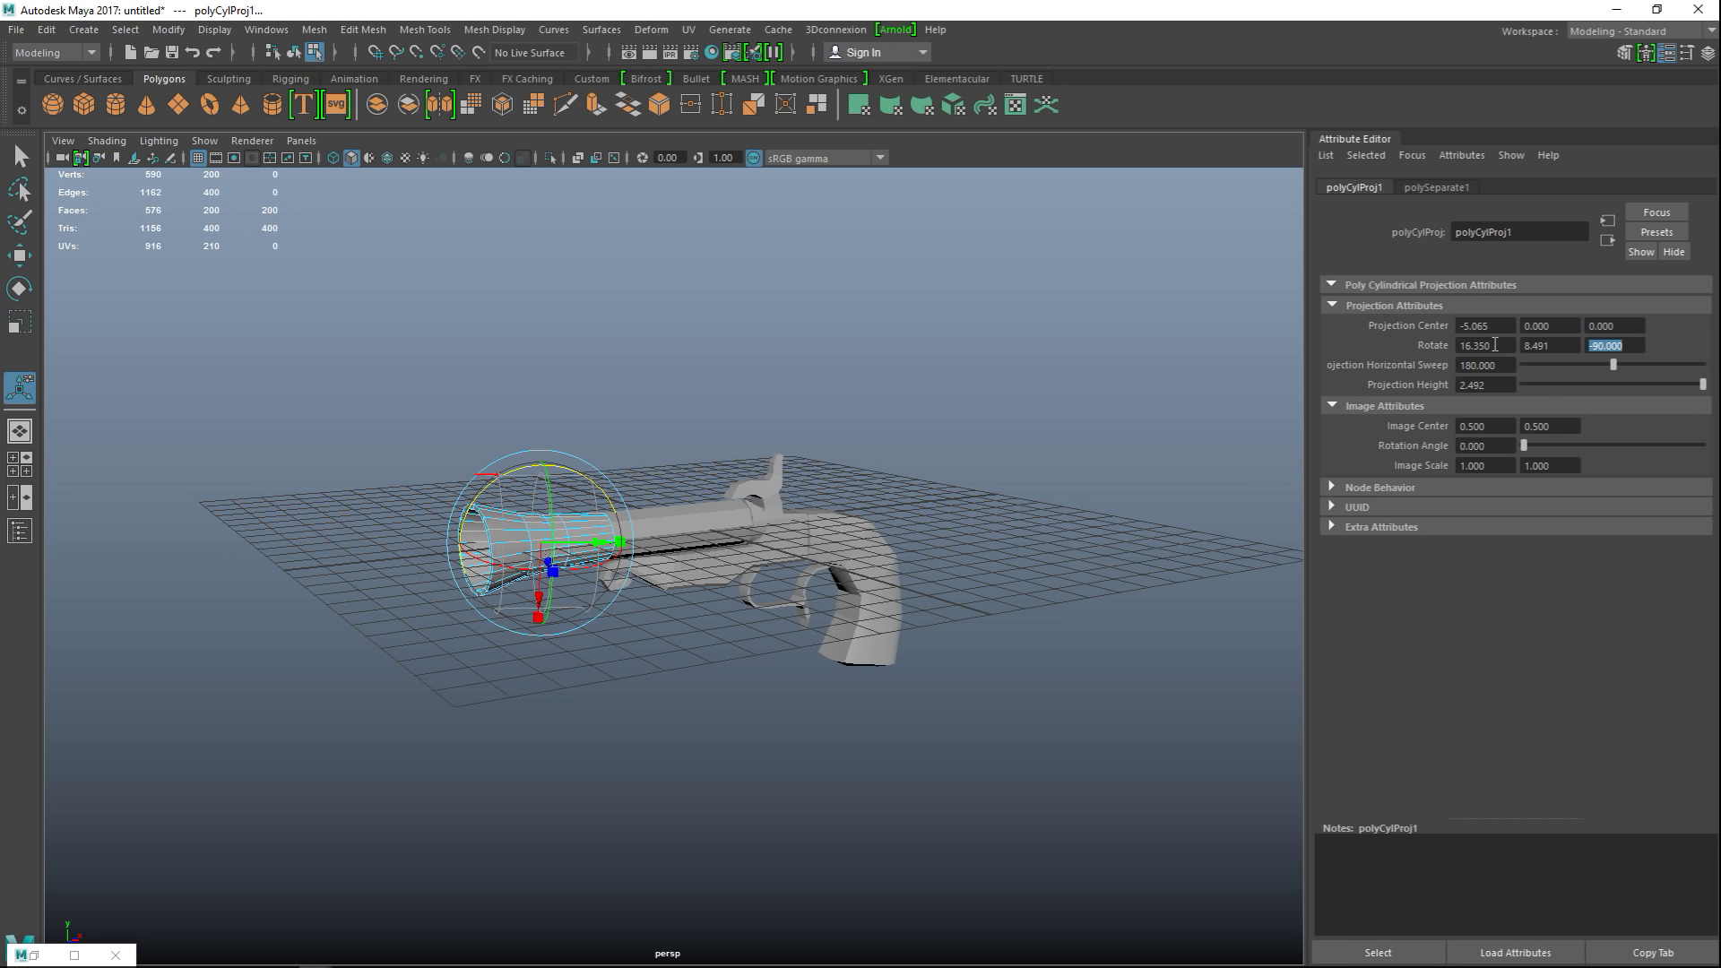
- Set the X and Y rotation of the muzzle's cylindrical projection to 0
click(1495, 344)
text(0)
click(1564, 346)
text(000)
key(Return)
scroll(858, 228, up, 2)
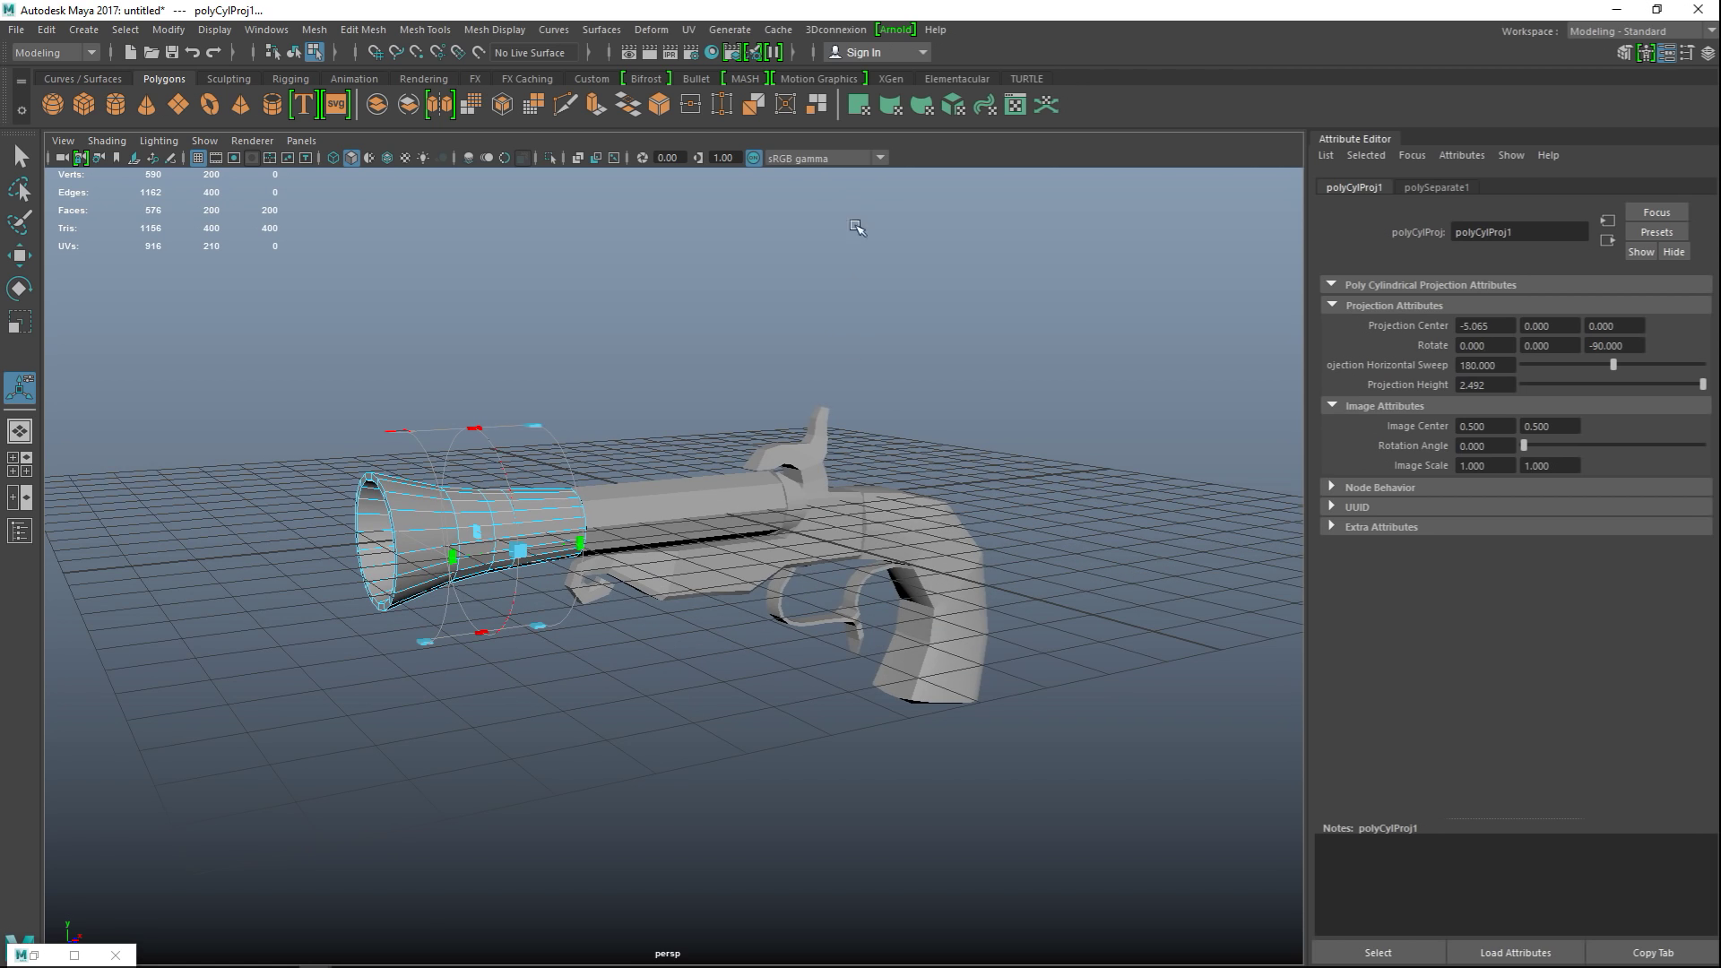
- Select the muzzle's whole UV shell in the UV Editor and lay it out within the UV tile
click(688, 29)
click(755, 73)
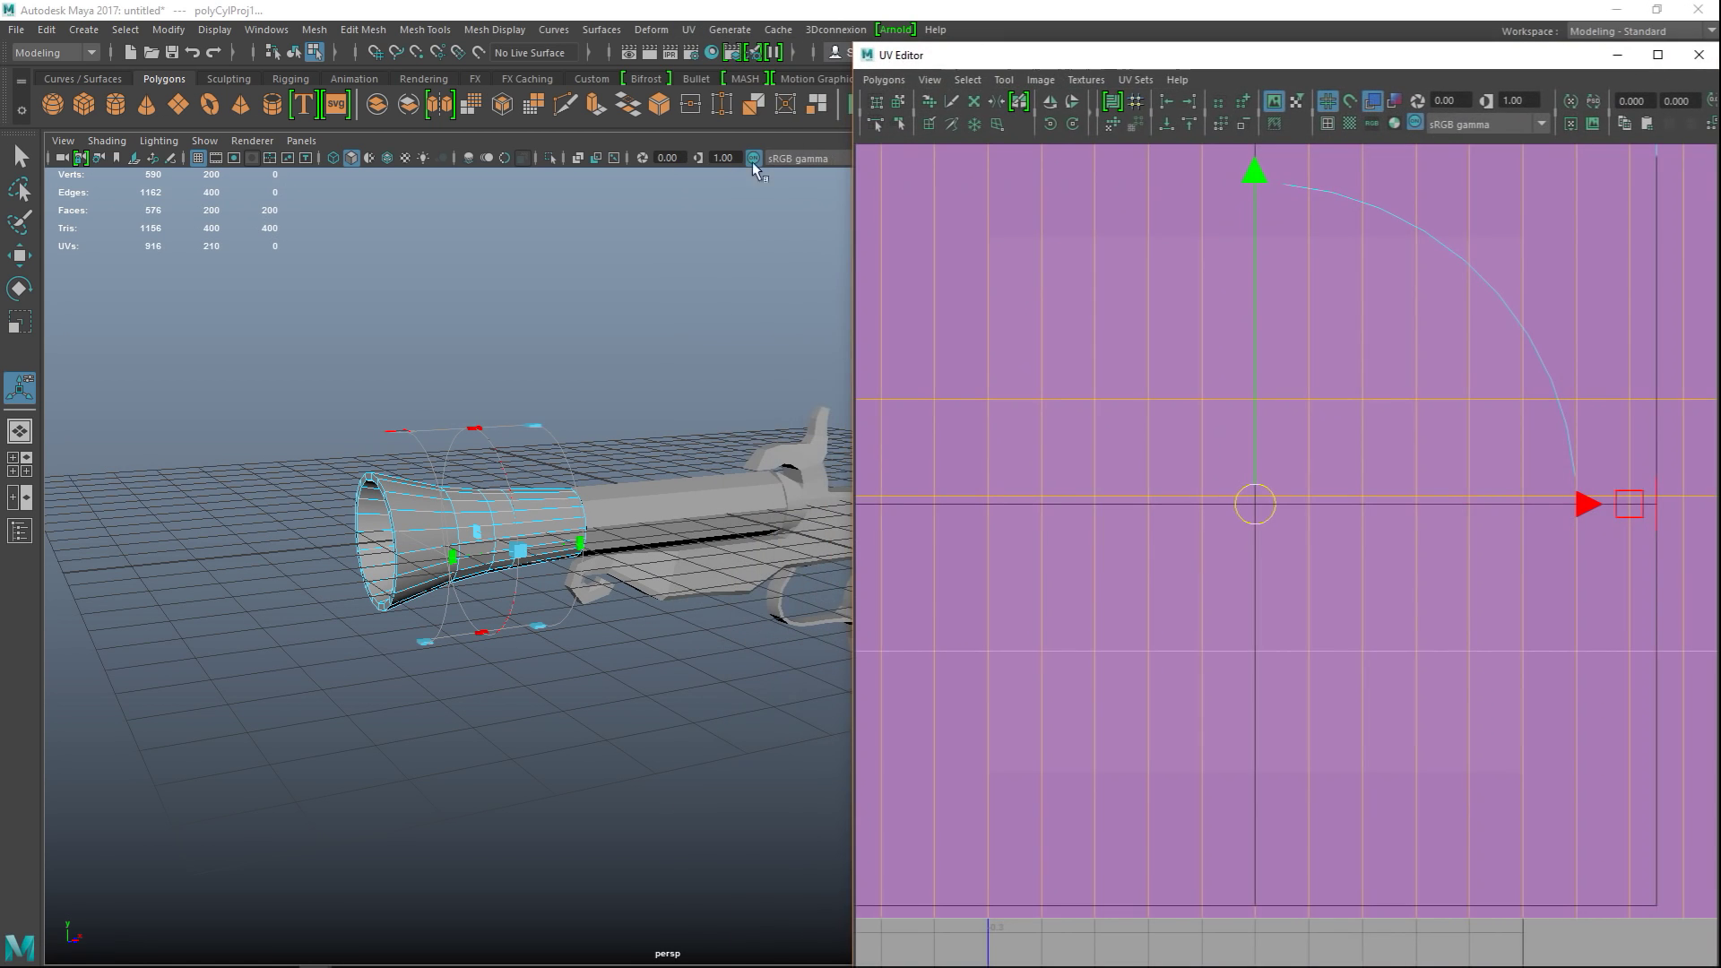
key(f)
right_drag(1121, 459, 1178, 487)
click(1181, 493)
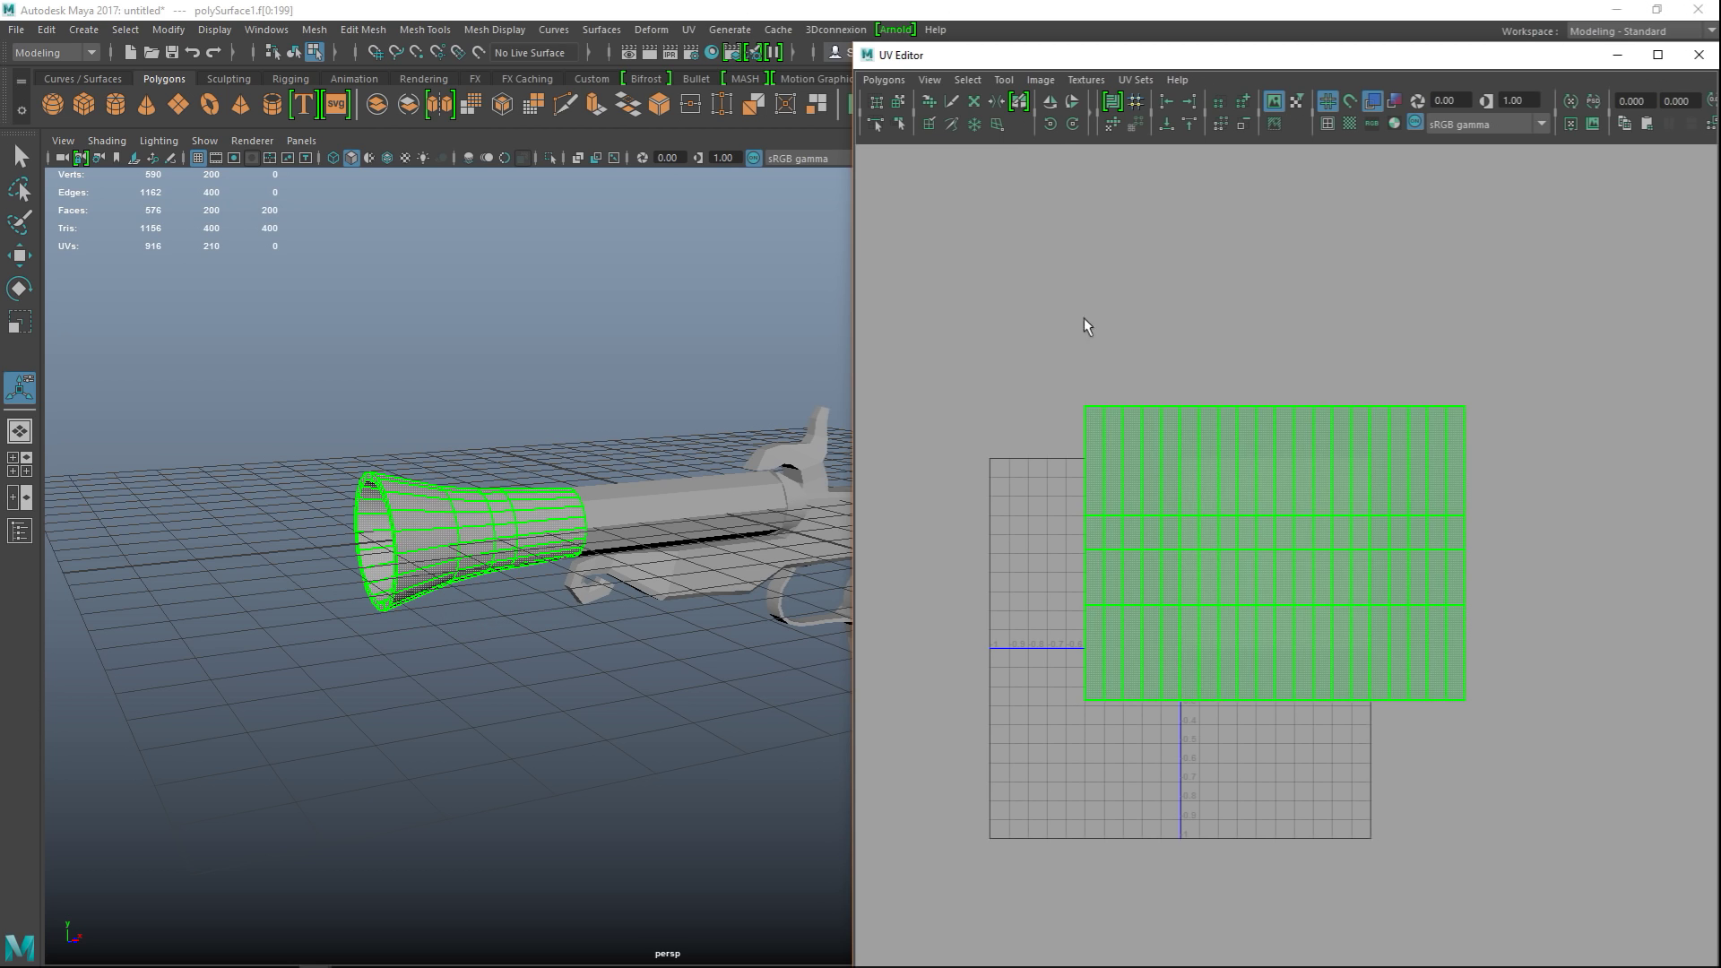
click(898, 102)
click(884, 80)
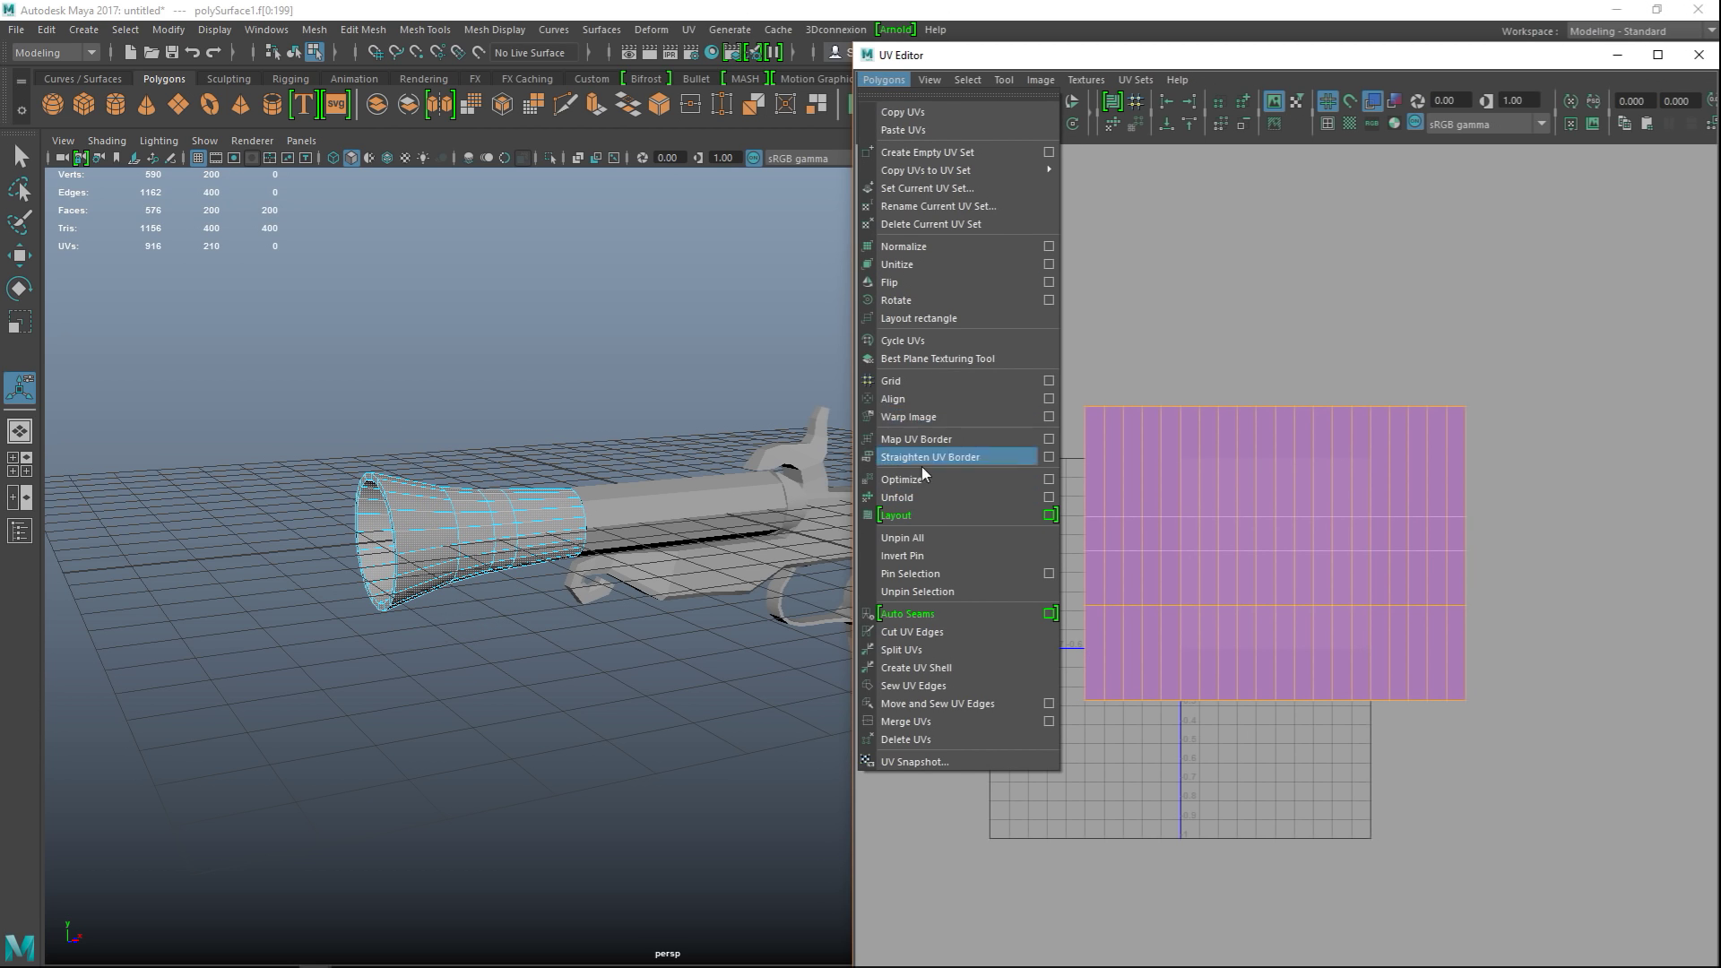
click(905, 515)
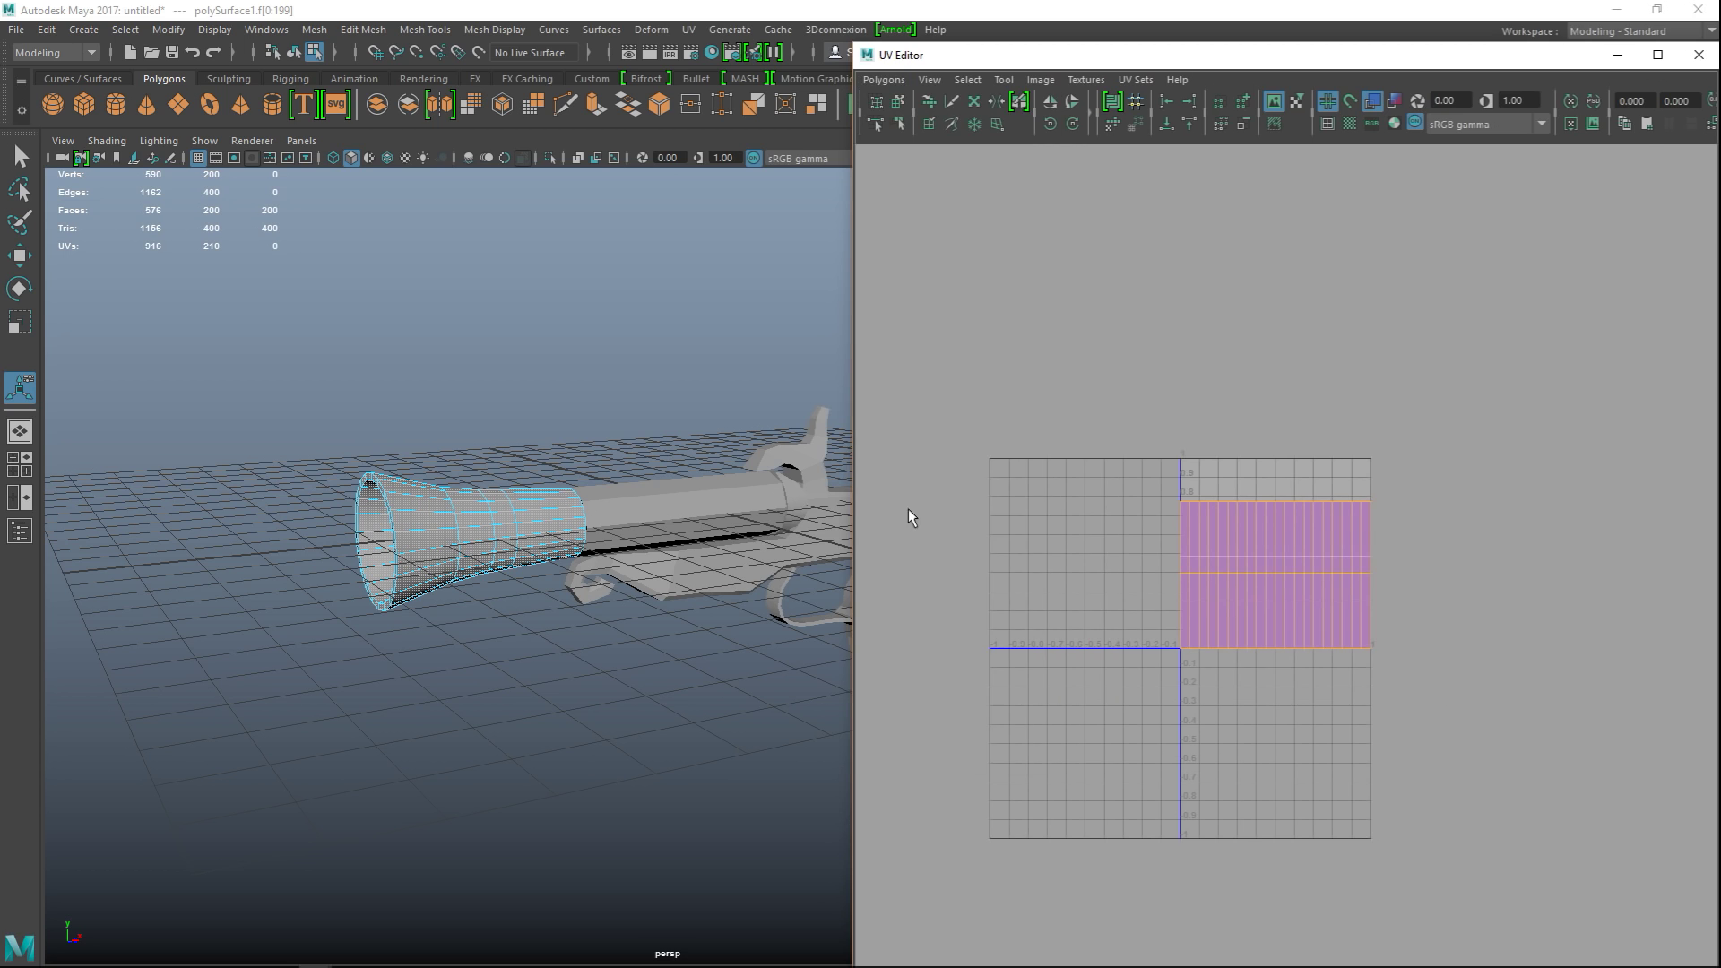
click(1619, 56)
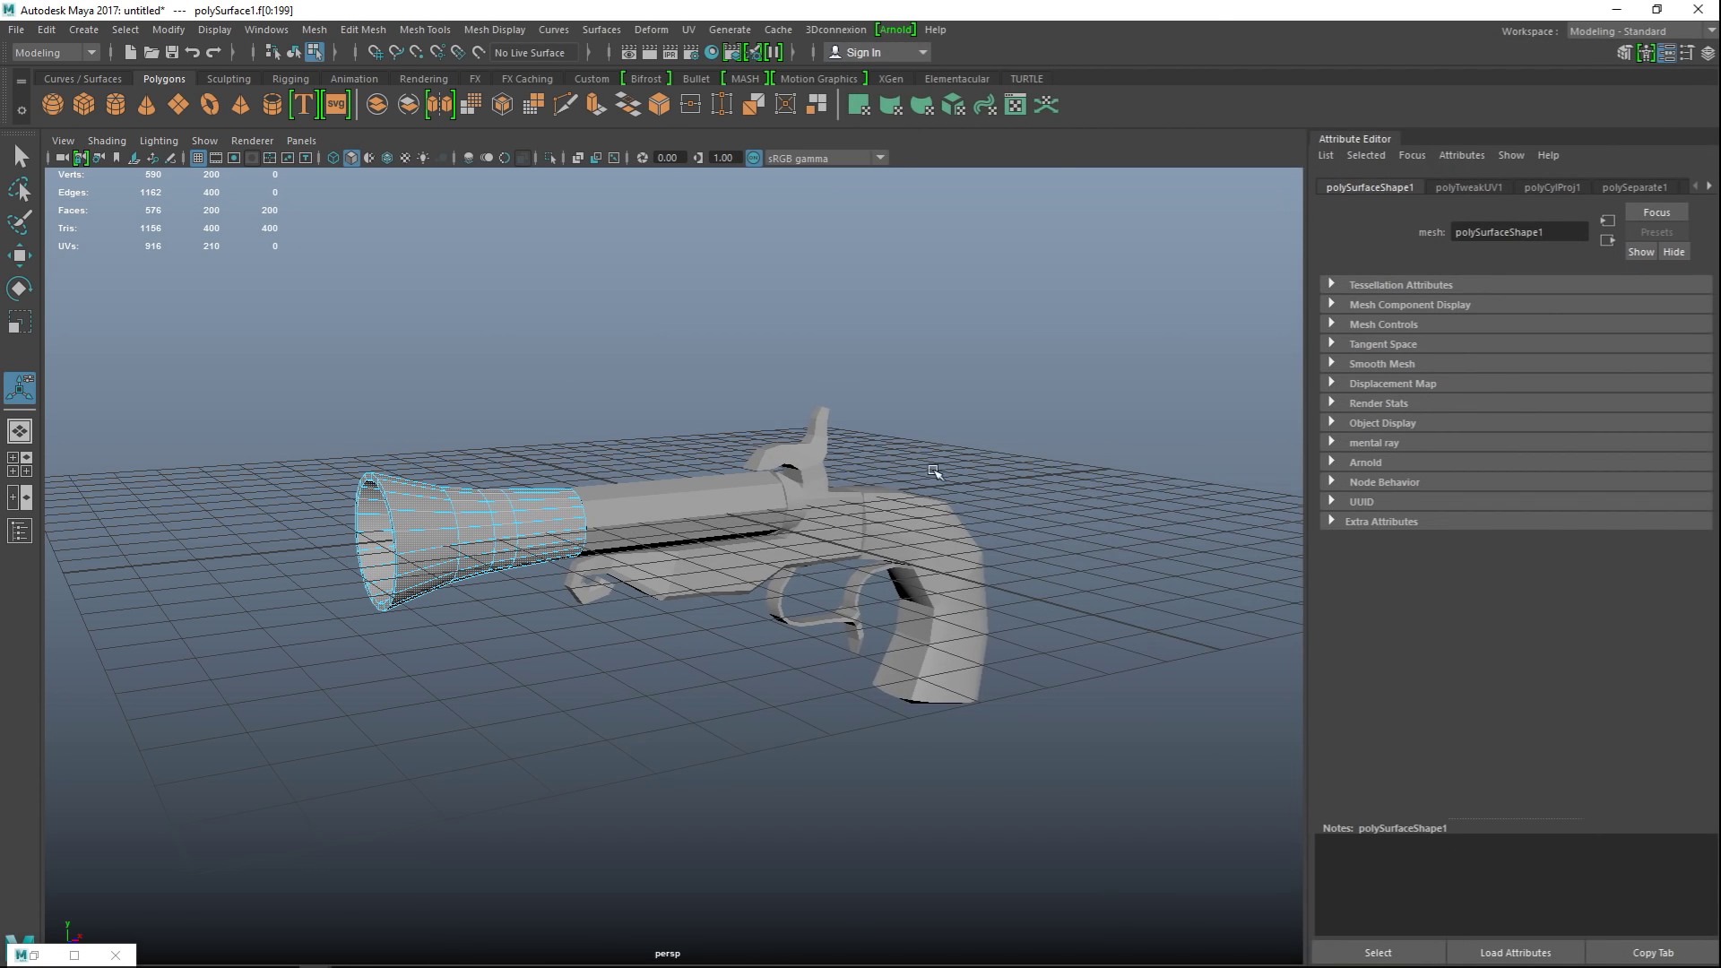
- Select the faceted barrel piece behind the muzzle as an object and apply a cylindrical UV projection to it
double_click(691, 503)
right_drag(691, 498, 741, 415)
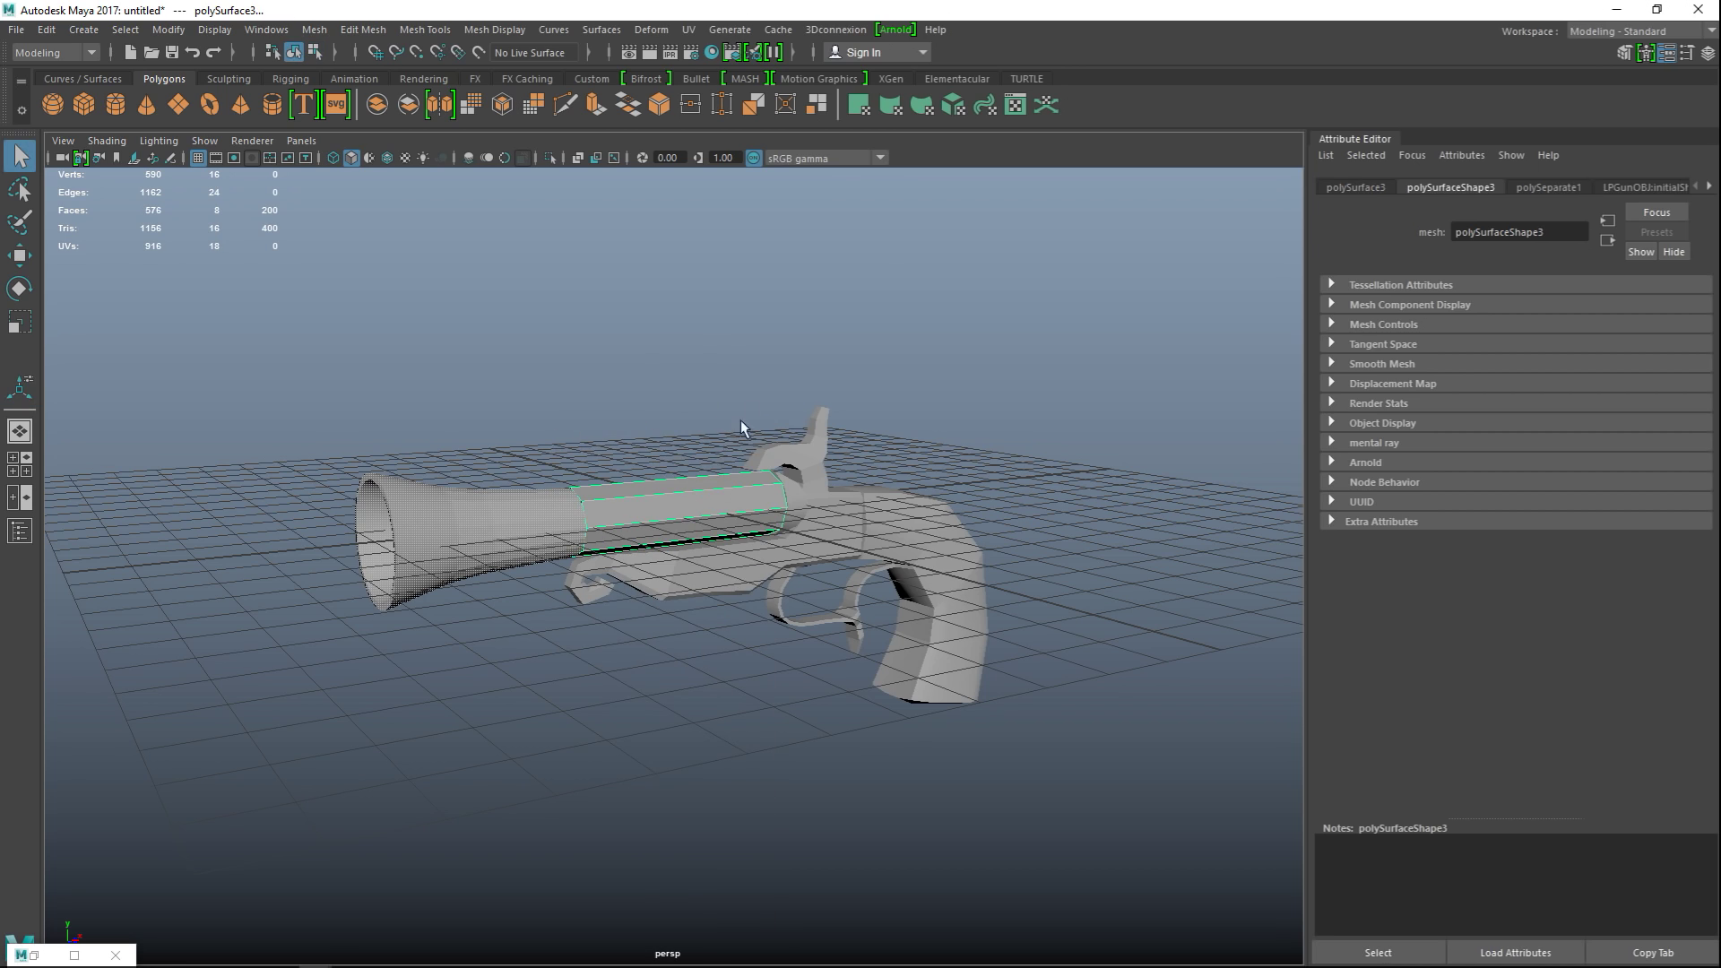
click(687, 31)
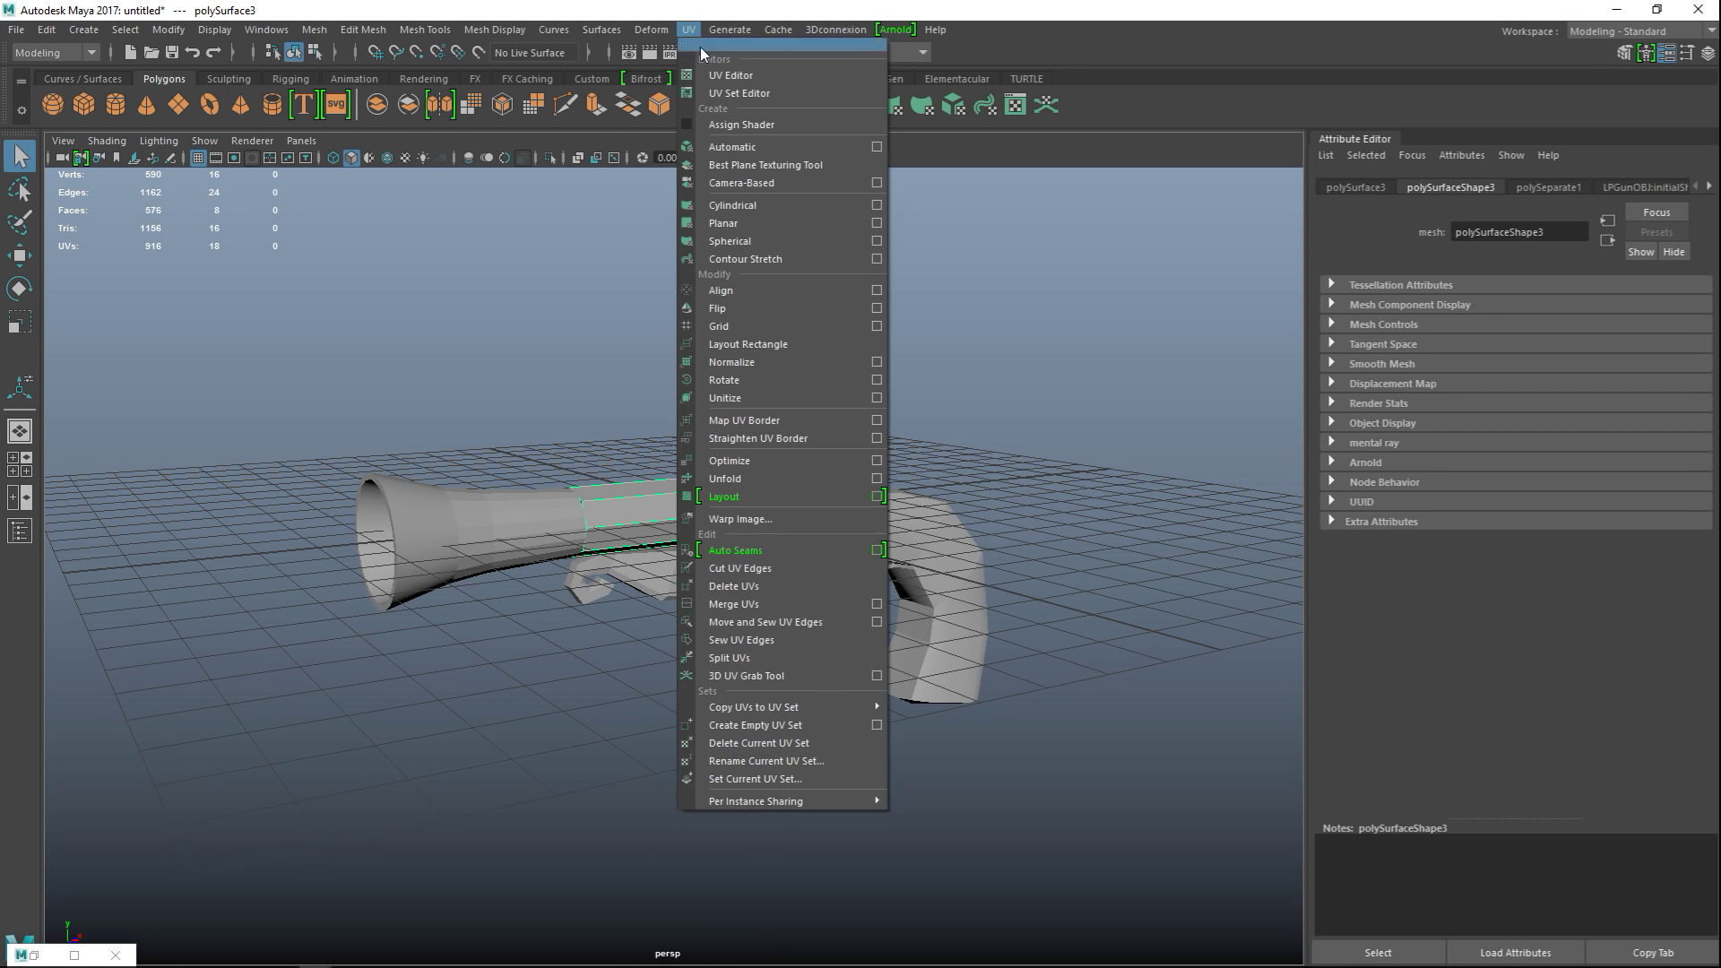
click(757, 206)
key(f)
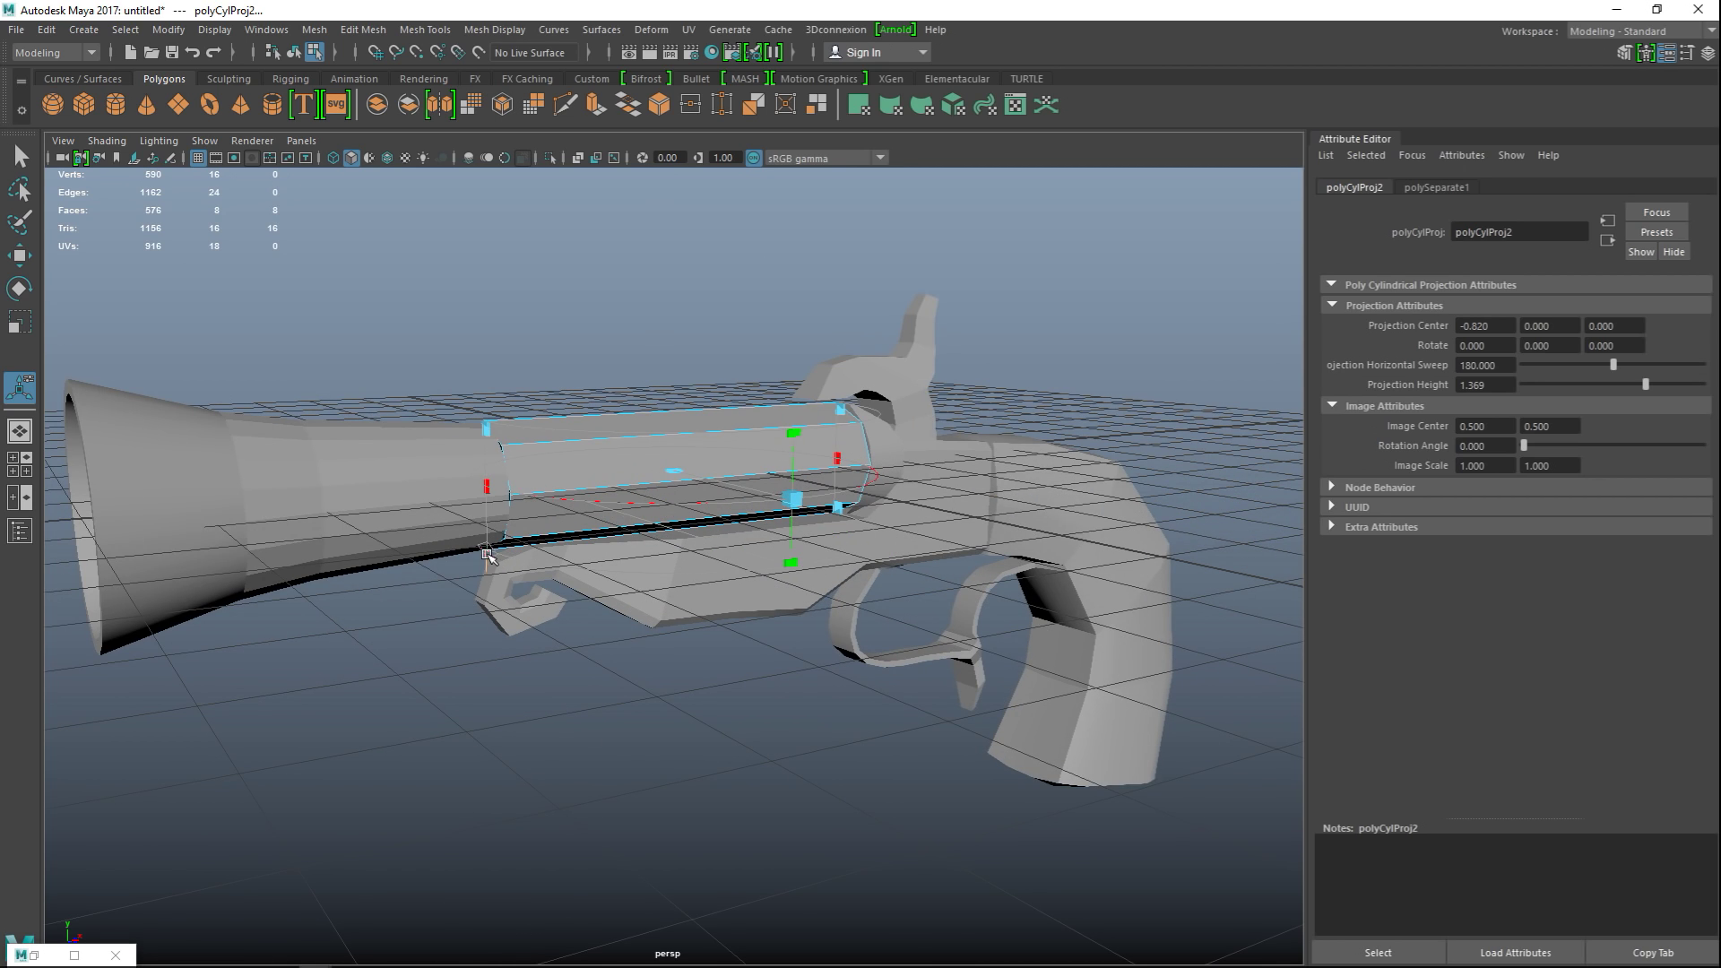
- Align the barrel's cylindrical projection with its length by setting the rotation to X 0, Y 0, Z -90
click(486, 553)
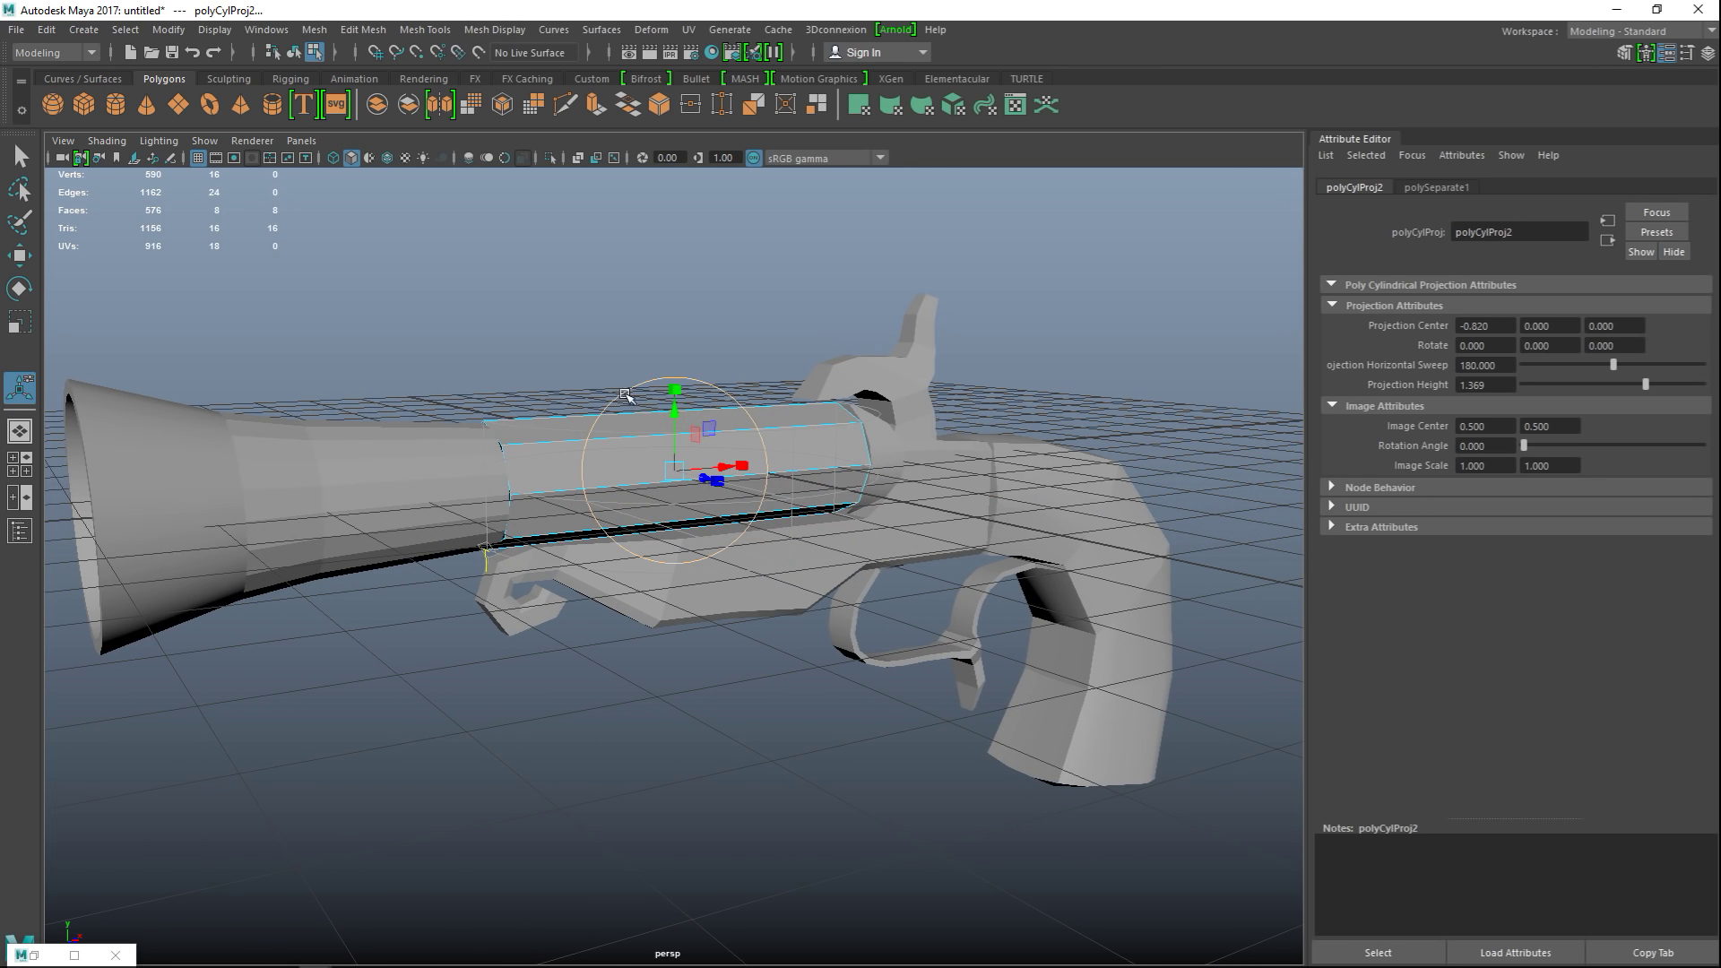
drag(625, 394, 687, 382)
drag(1646, 346, 1331, 339)
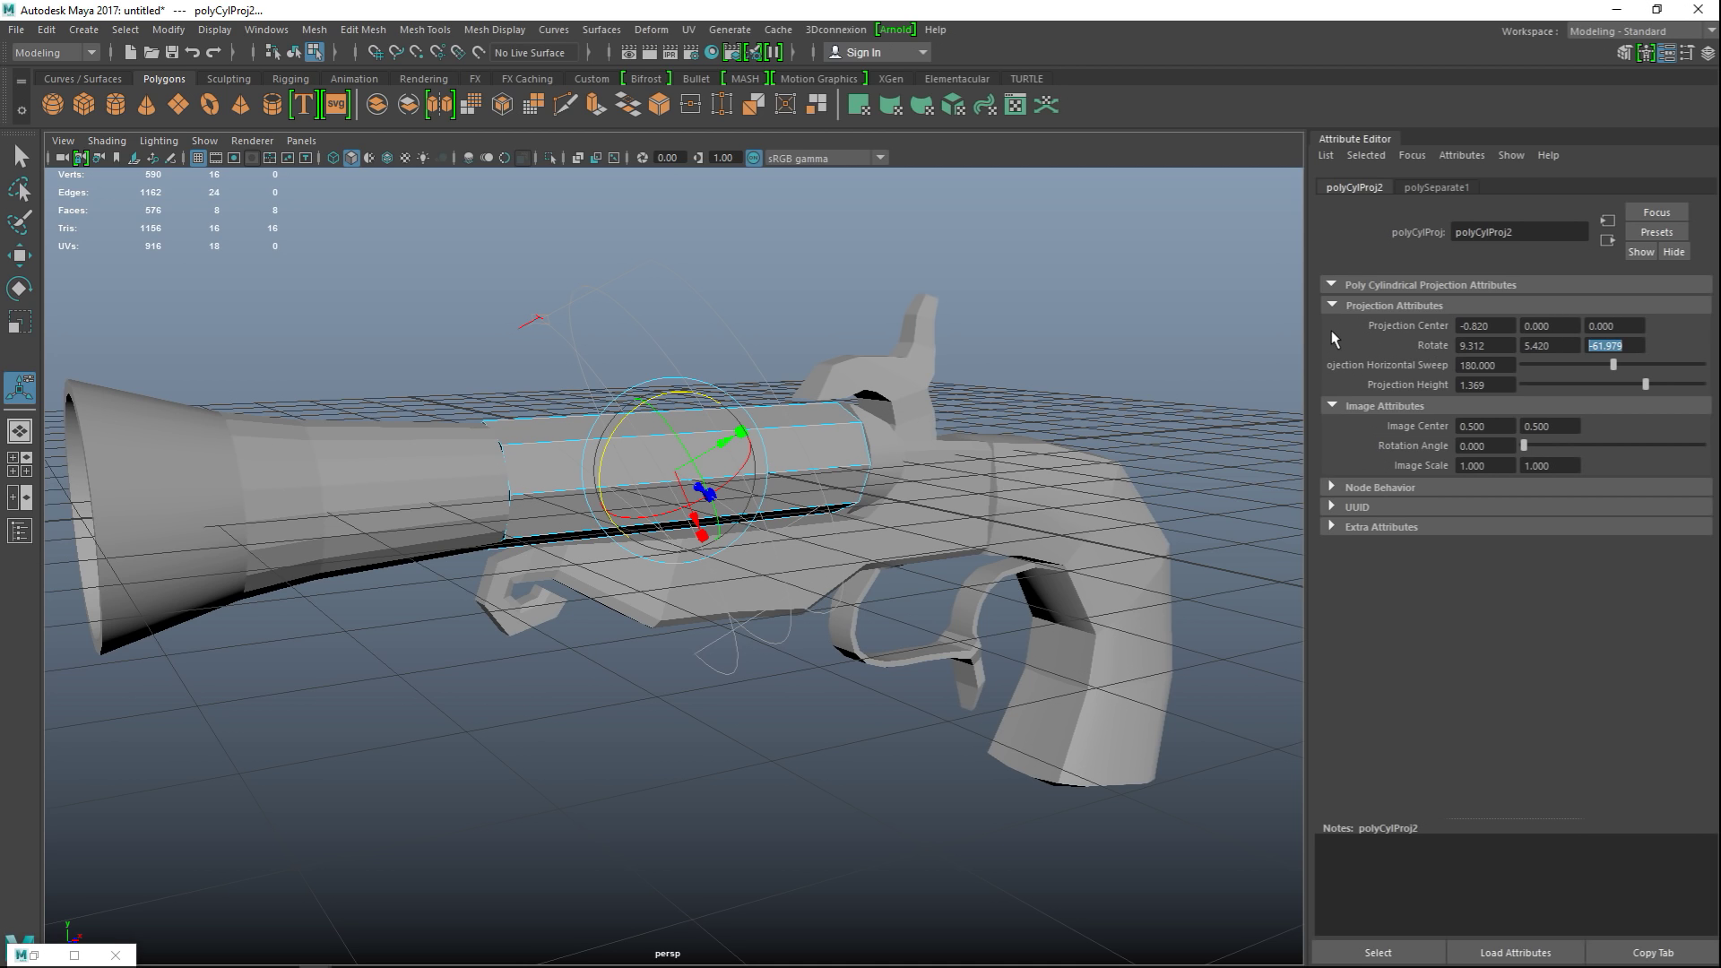
text(-90)
key(Return)
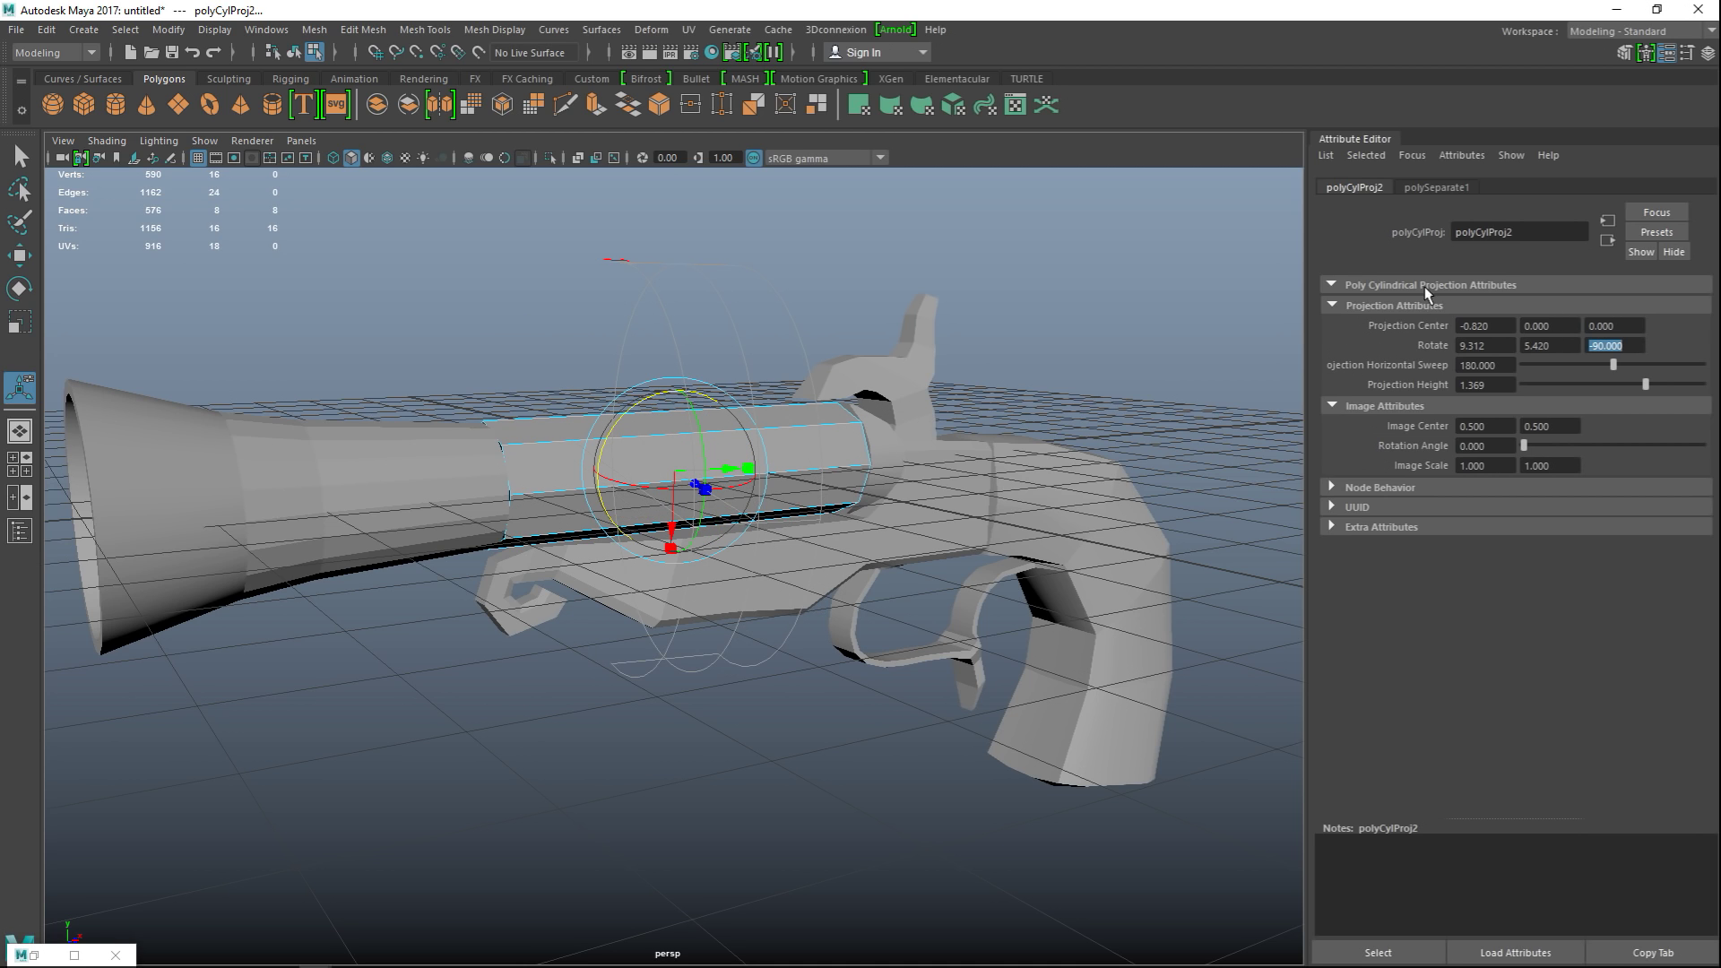
drag(1506, 346, 1316, 371)
text(0)
key(Tab)
key(Return)
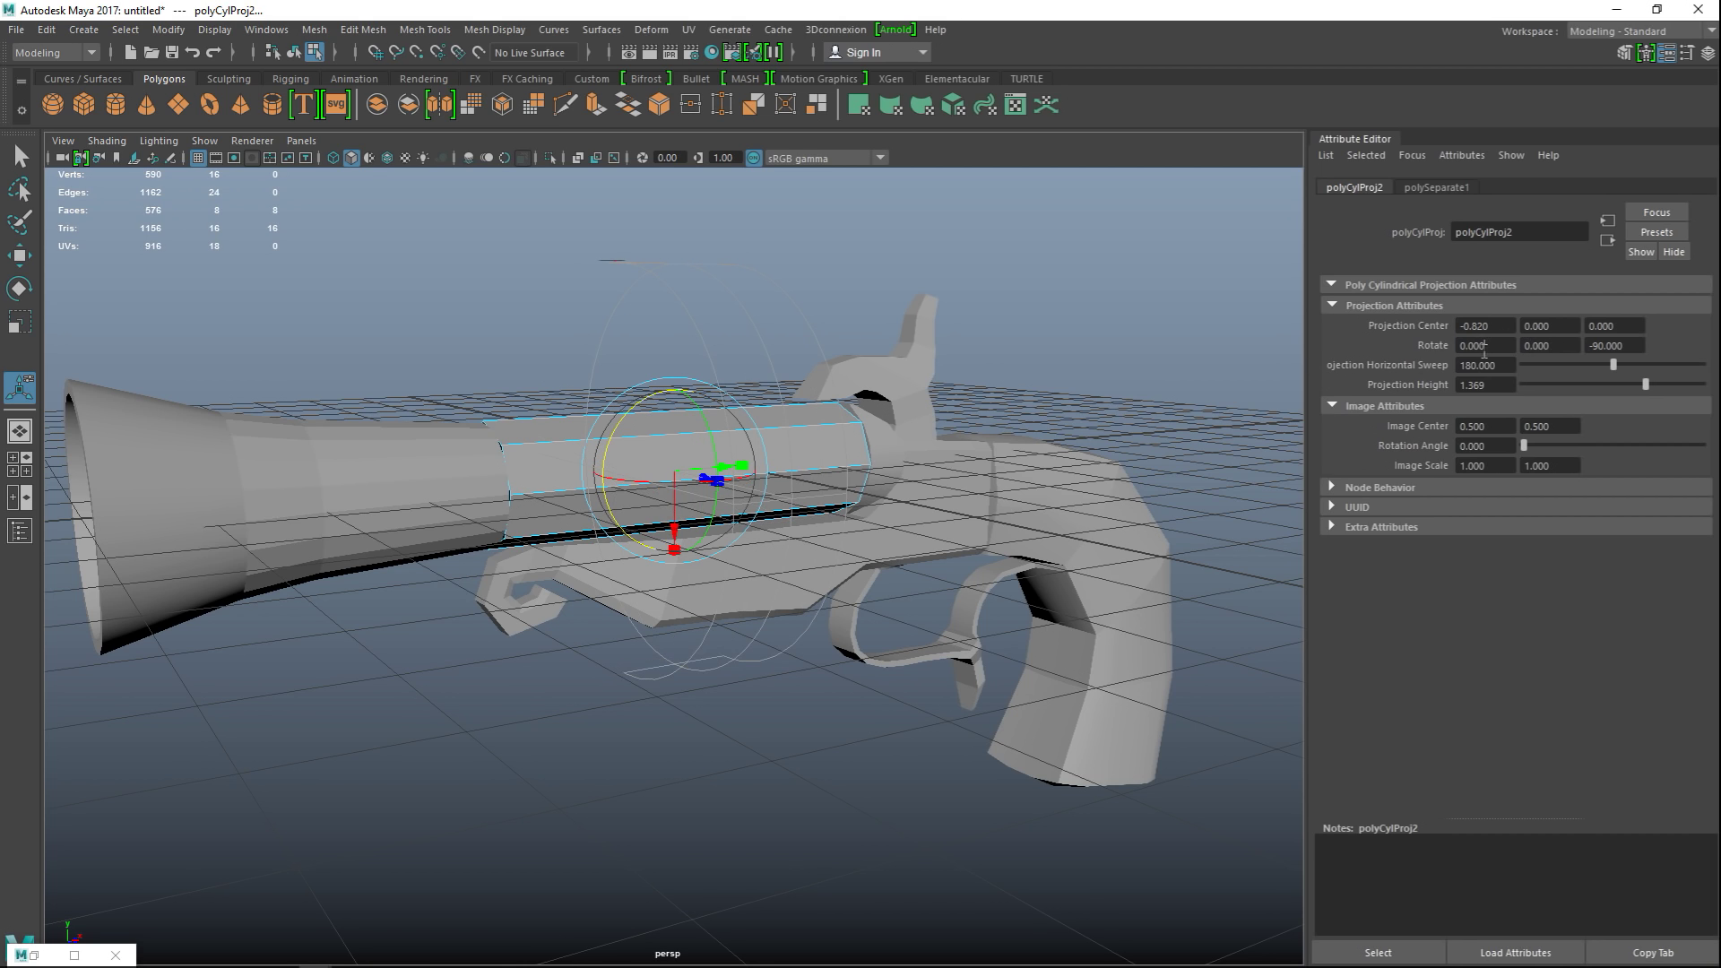
- Select the barrel's UV shell in the UV Editor and lay it out within the UV tile
click(689, 29)
click(764, 74)
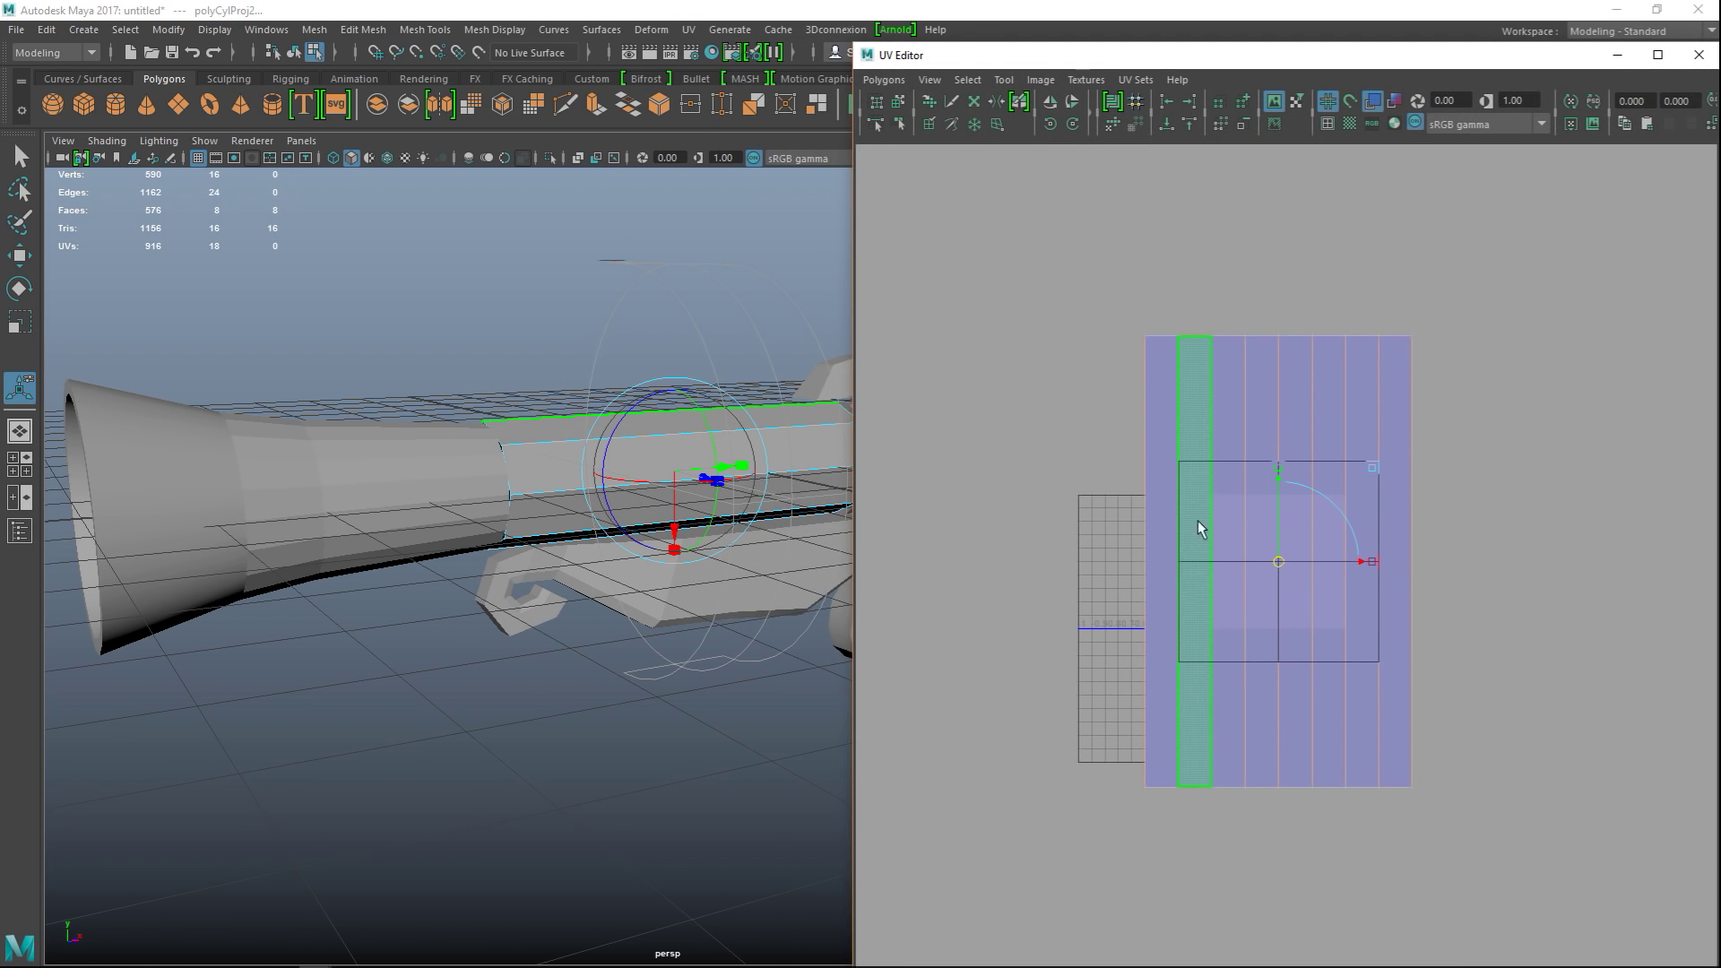
right_drag(1222, 415, 1152, 392)
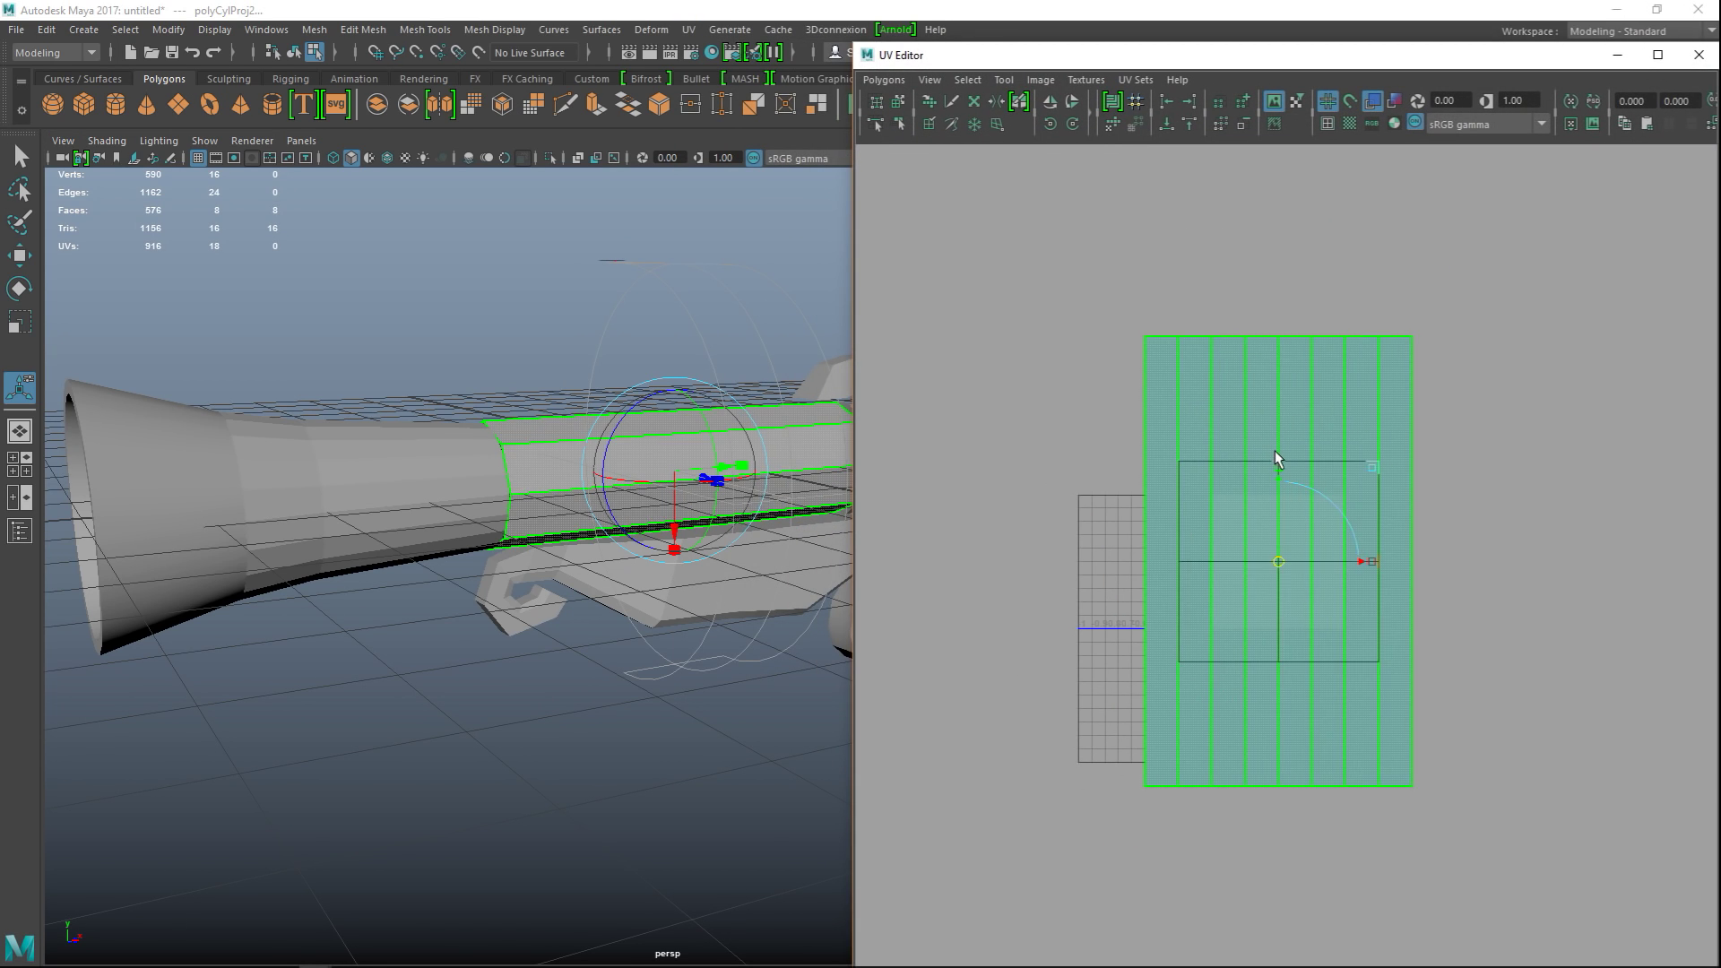
click(1123, 341)
click(885, 80)
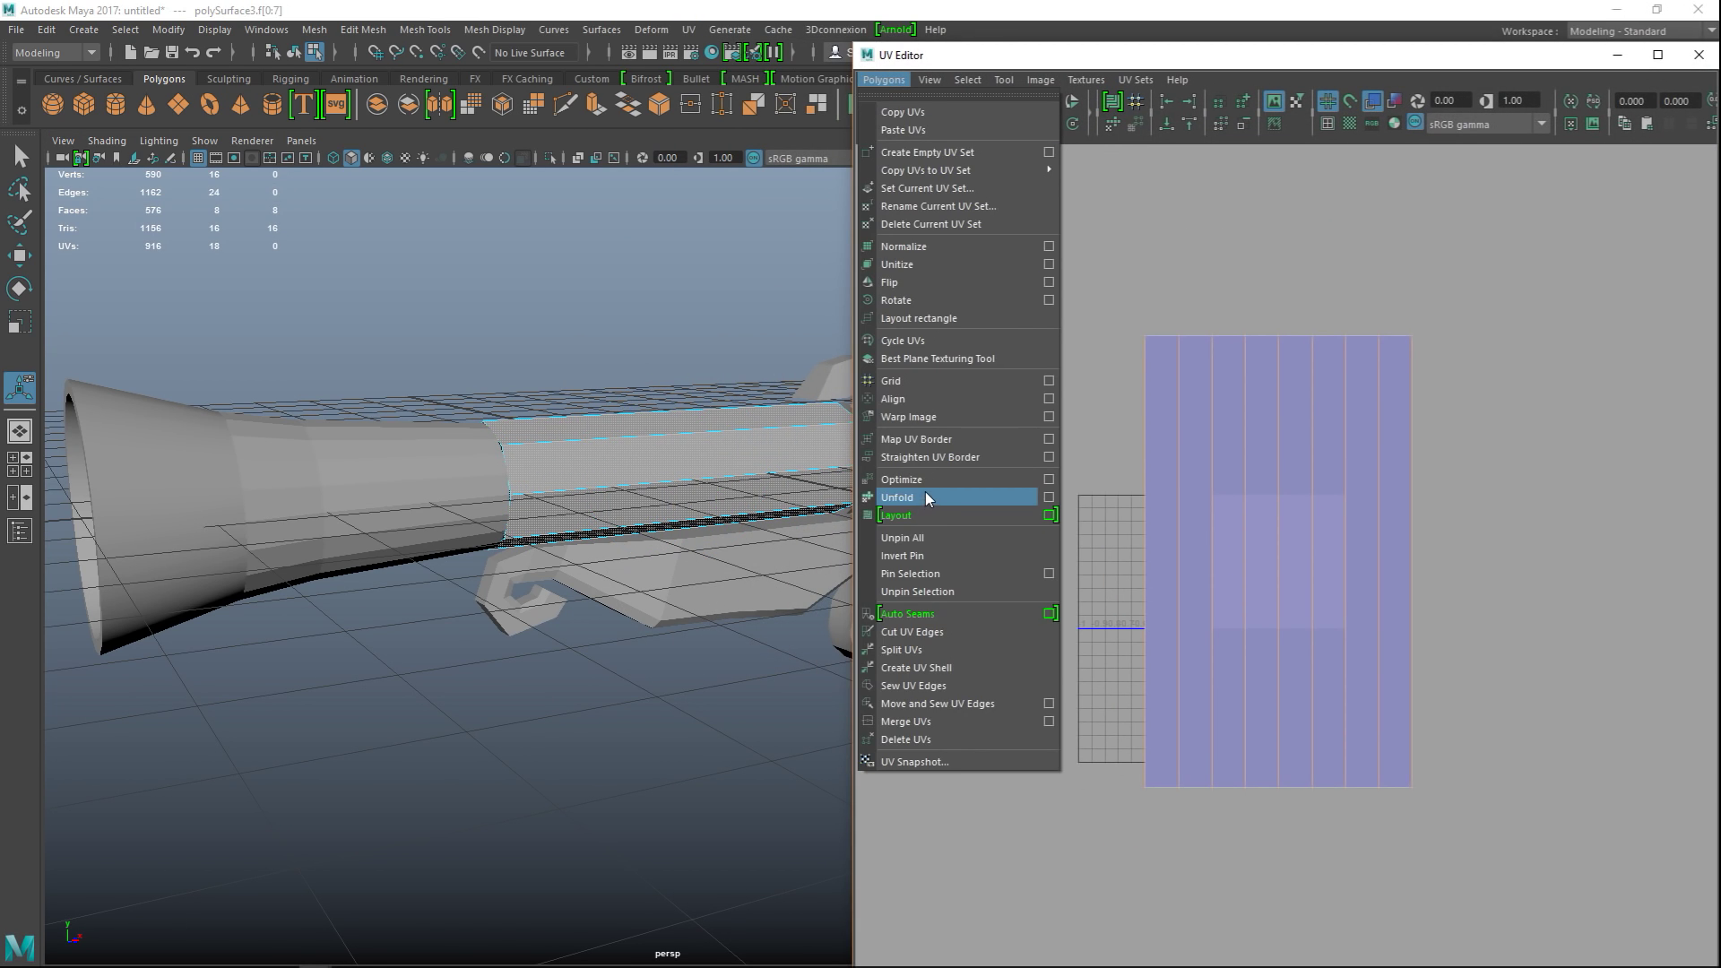
click(917, 514)
- Select the pistol body with grip, hammer and trigger guard as an object and apply an automatic UV projection to it
scroll(678, 599, down, 3)
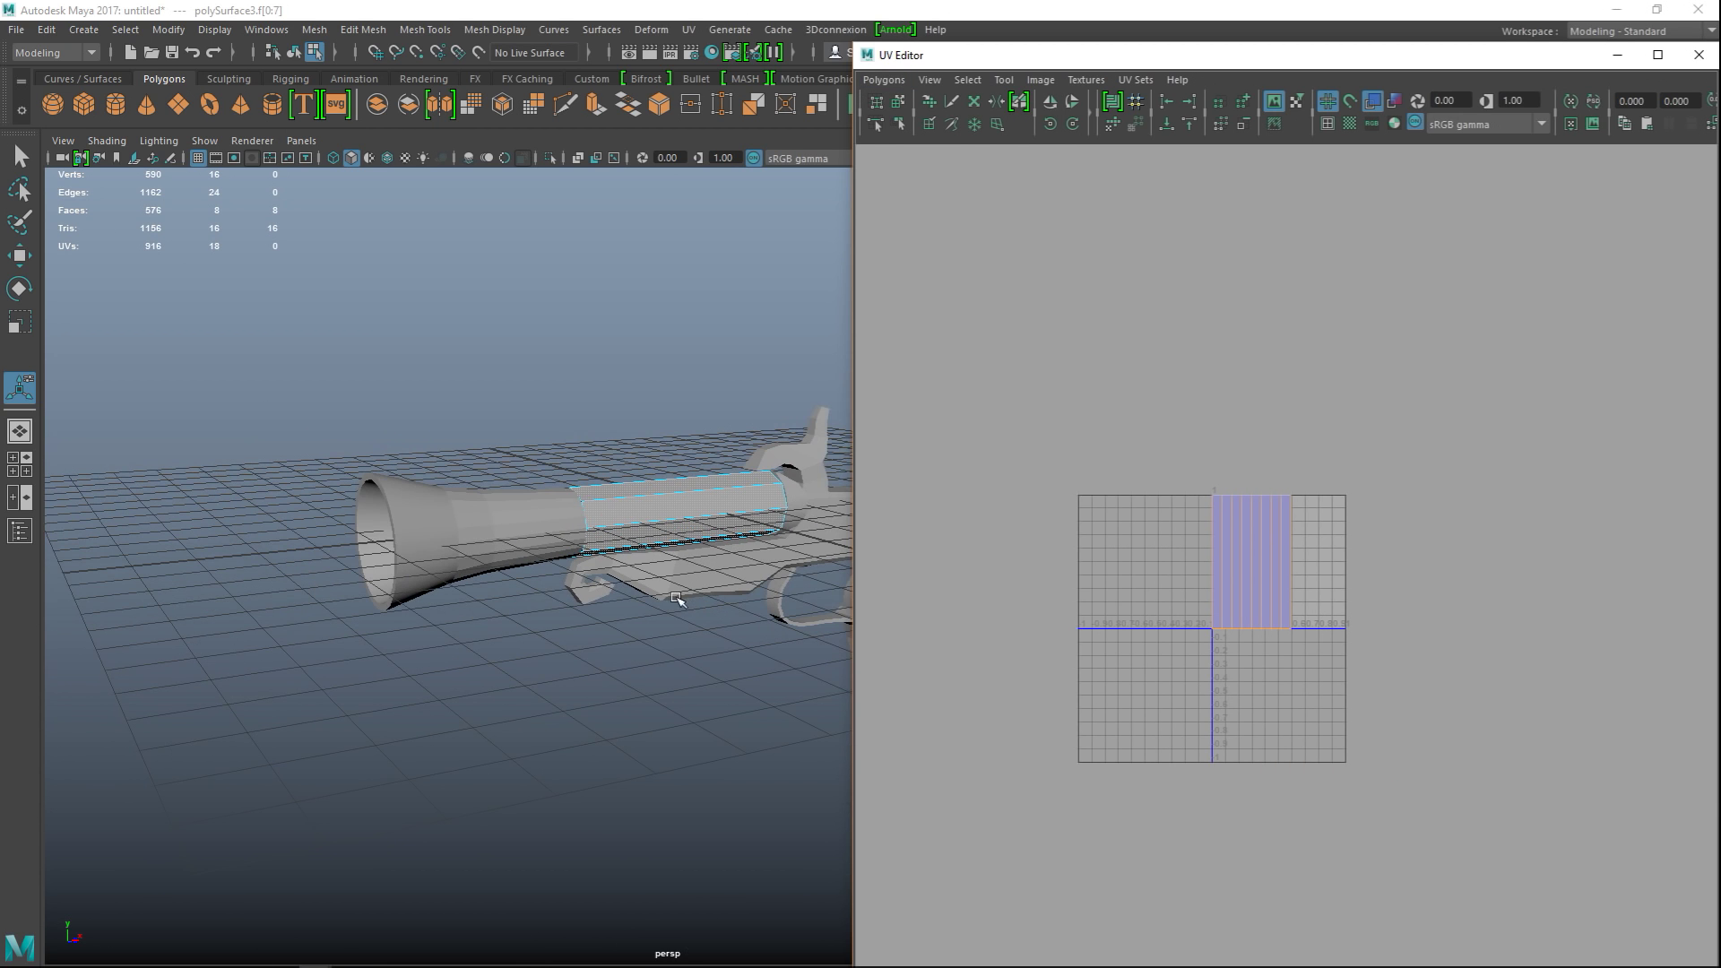
alt+drag(667, 626, 557, 600)
click(622, 554)
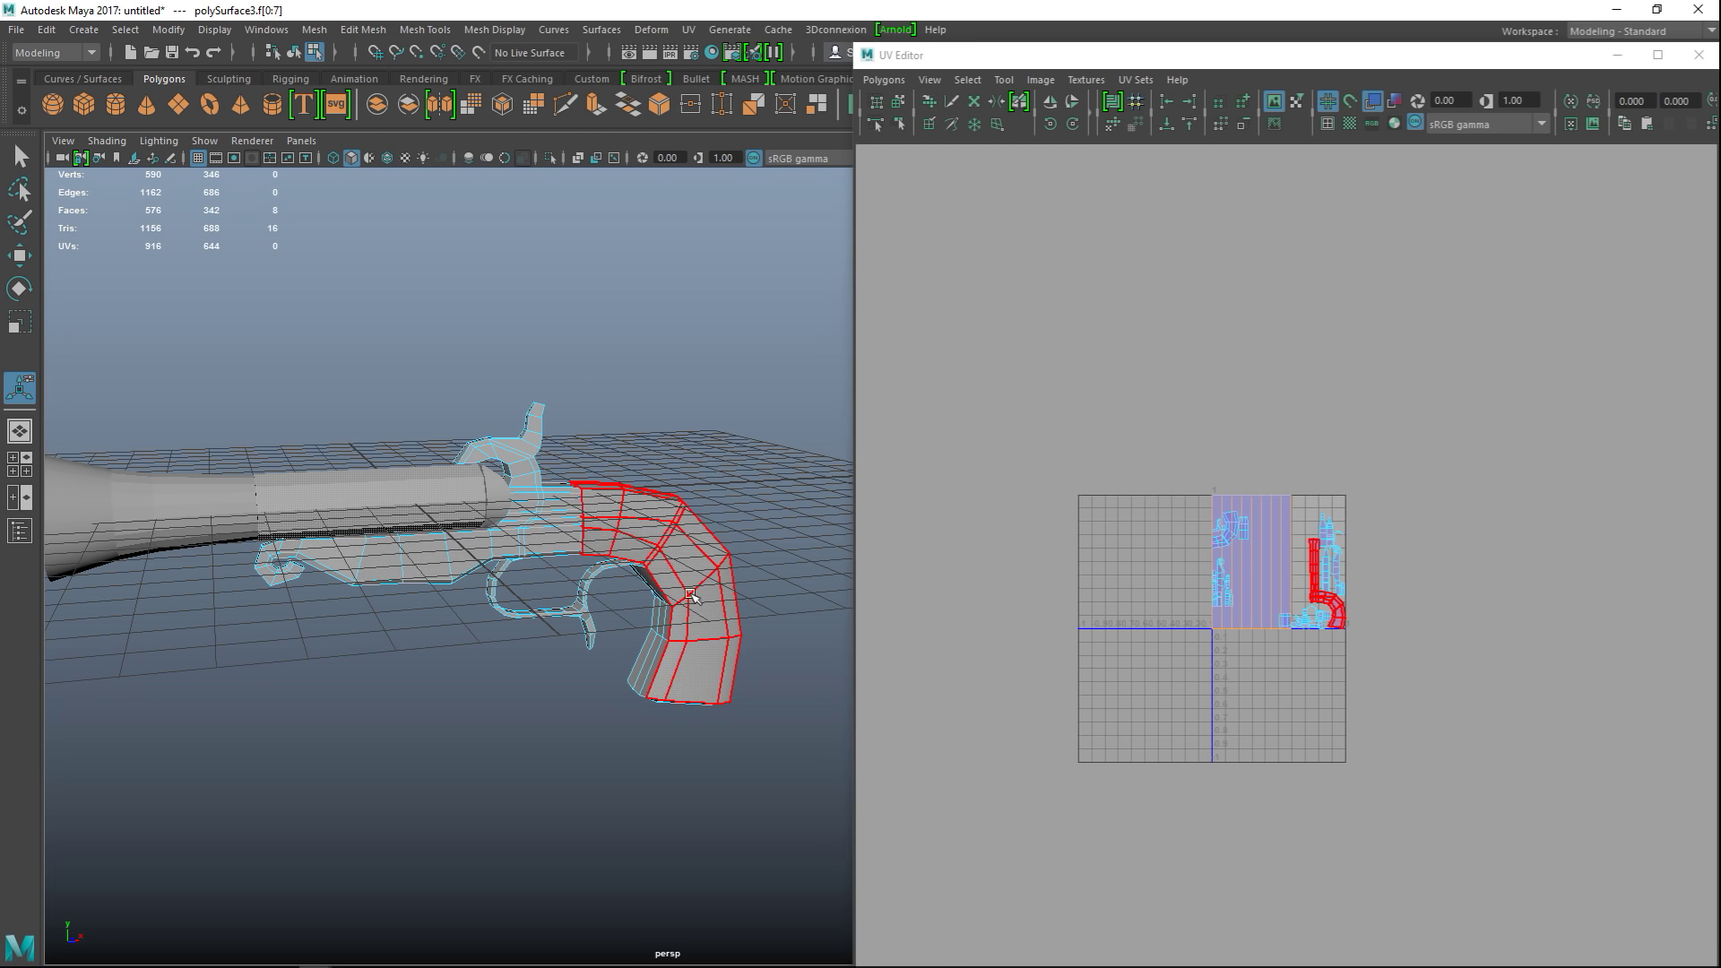
right_drag(635, 537, 704, 377)
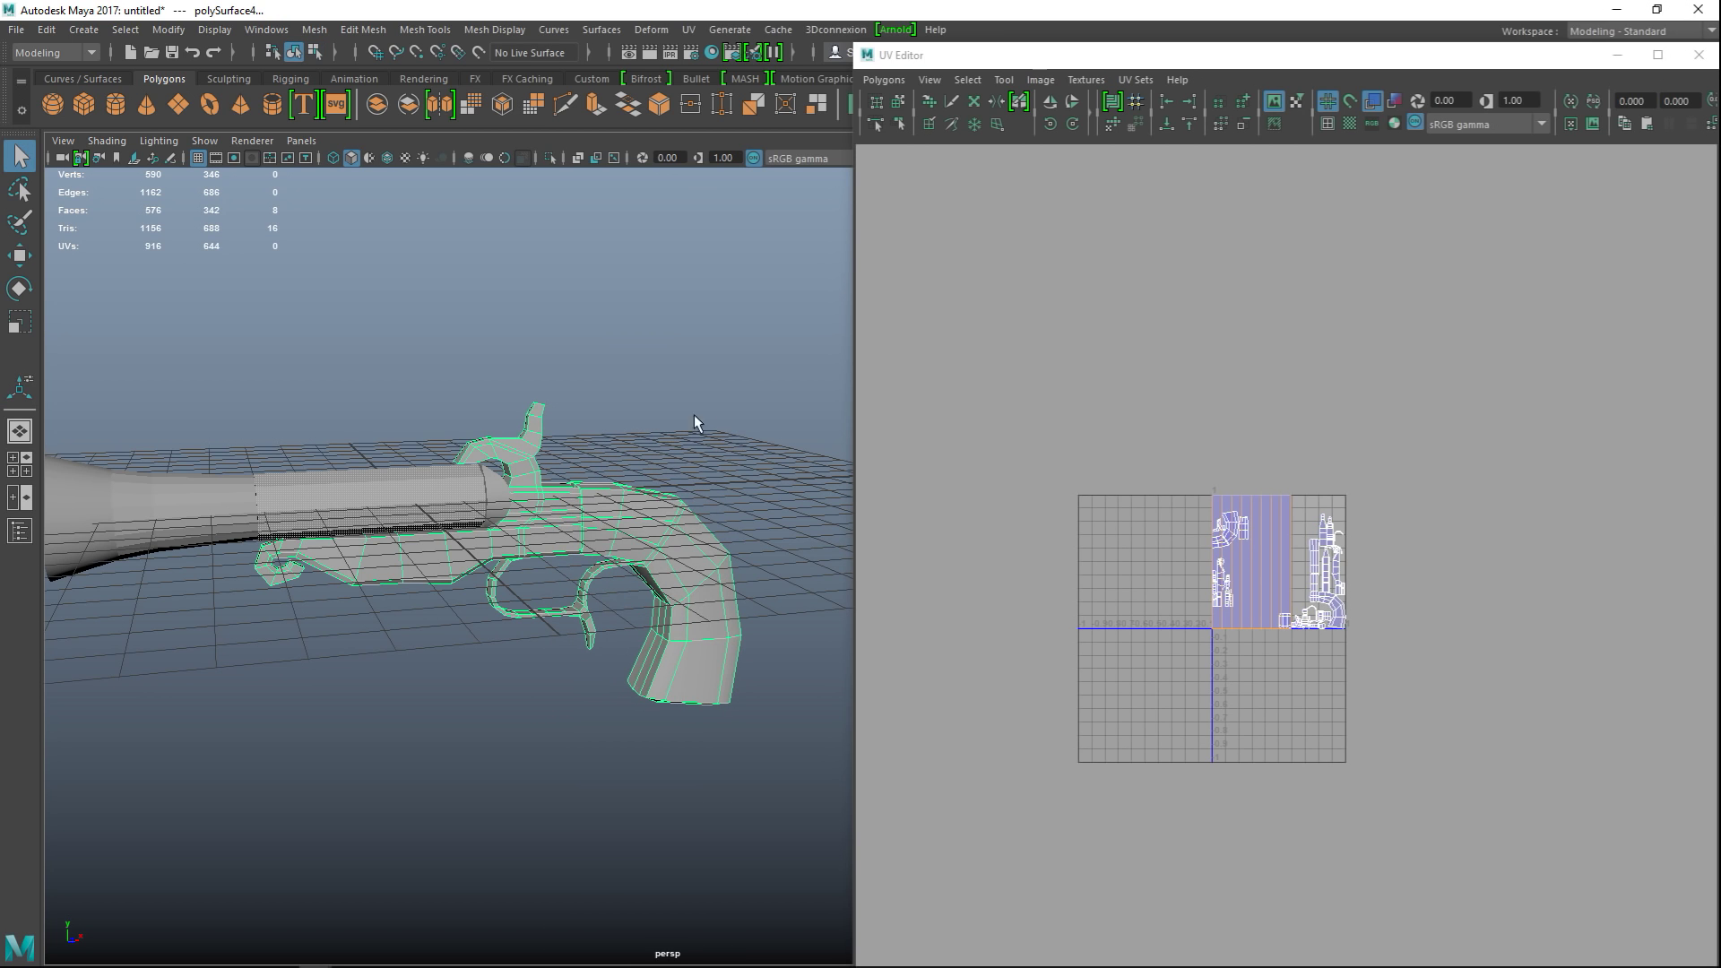
click(1618, 55)
click(689, 32)
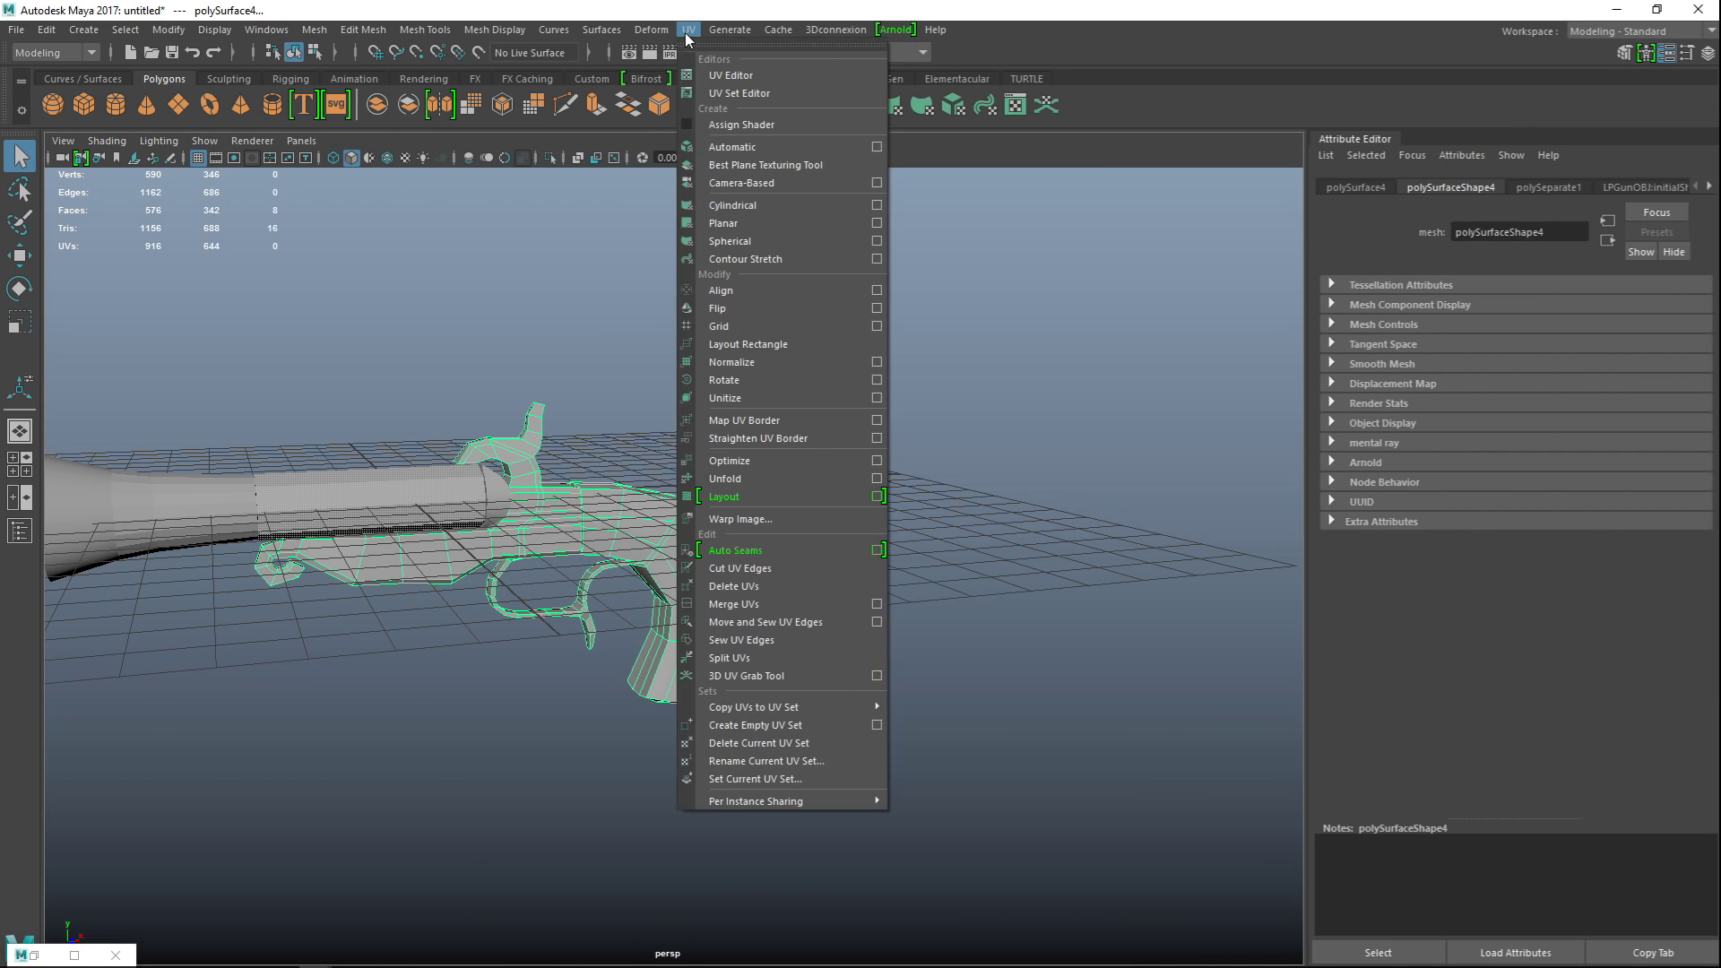
click(762, 145)
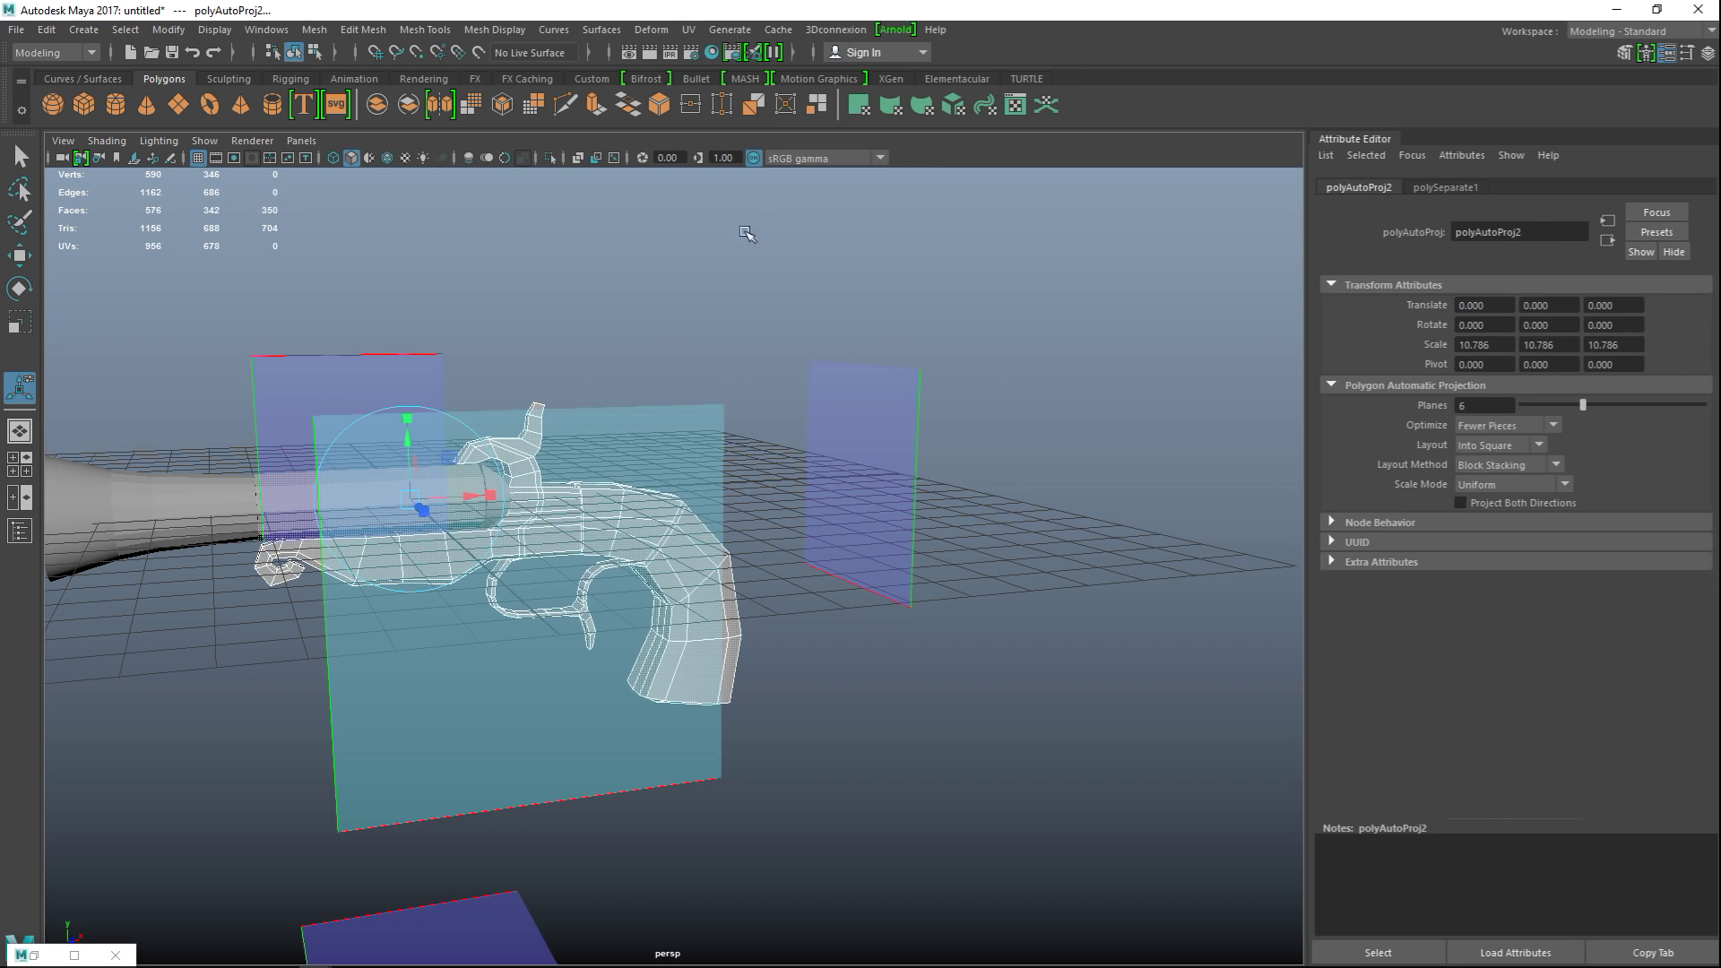
- Examine the pistol body's projected UV shells in the UV Editor, selecting the hammer's shell to identify its faces on the model
click(689, 29)
click(759, 75)
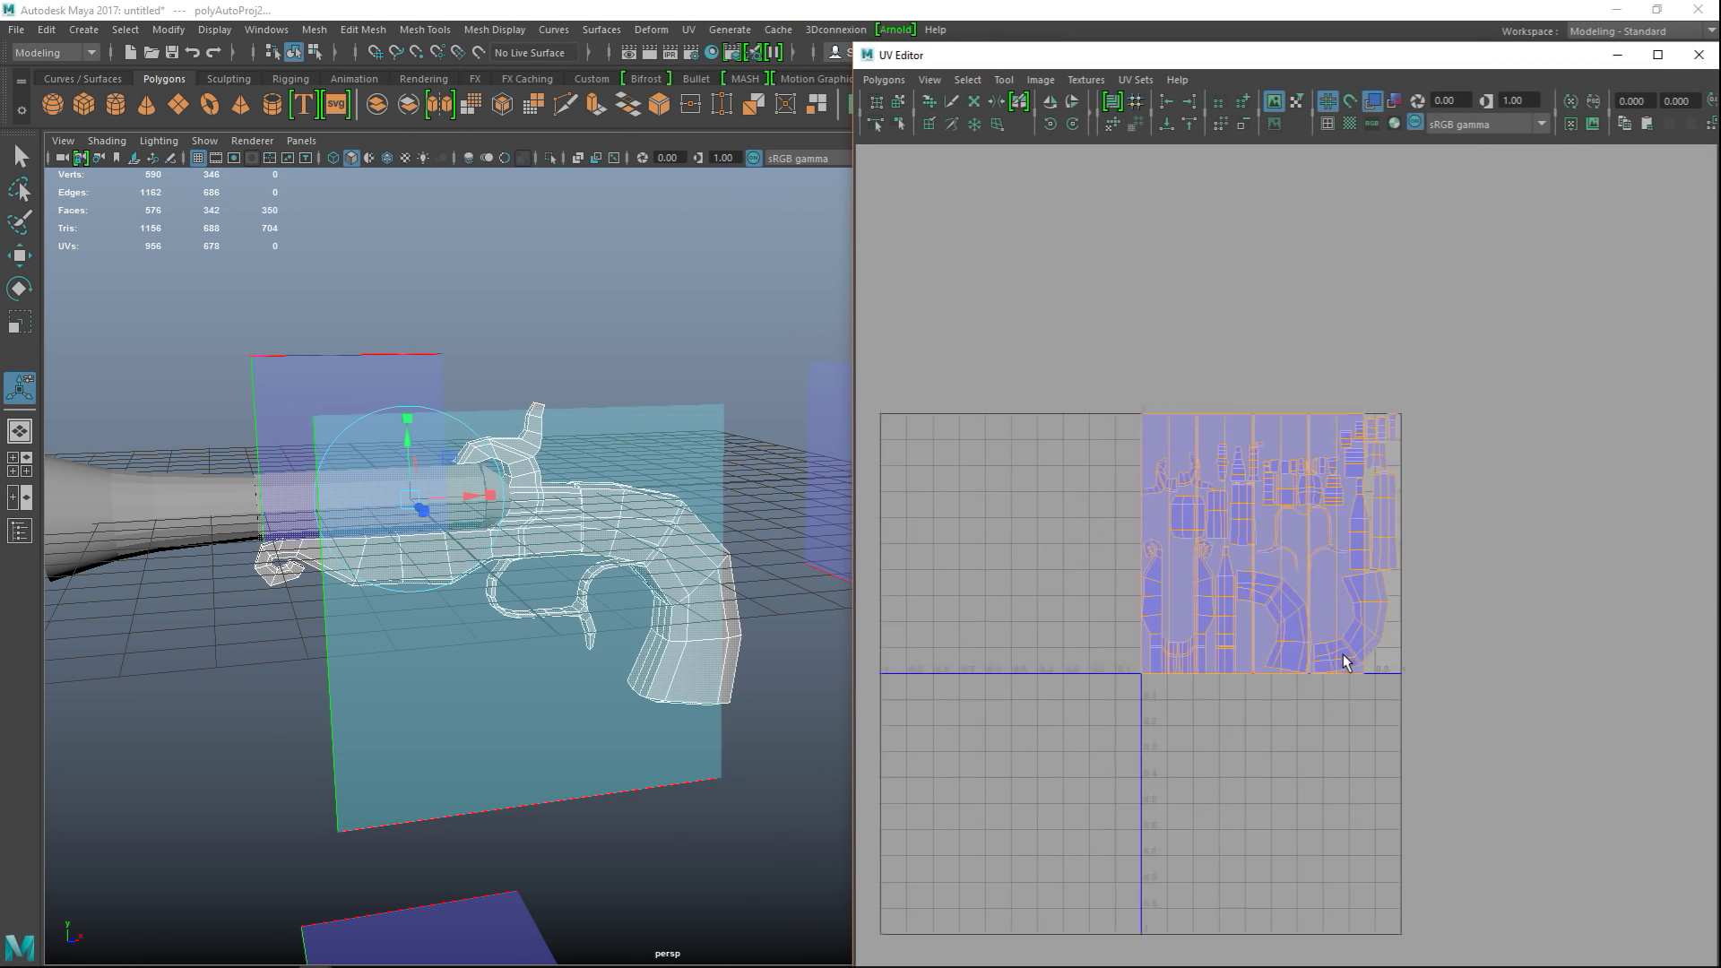
alt+middle_drag(1267, 702, 1396, 678)
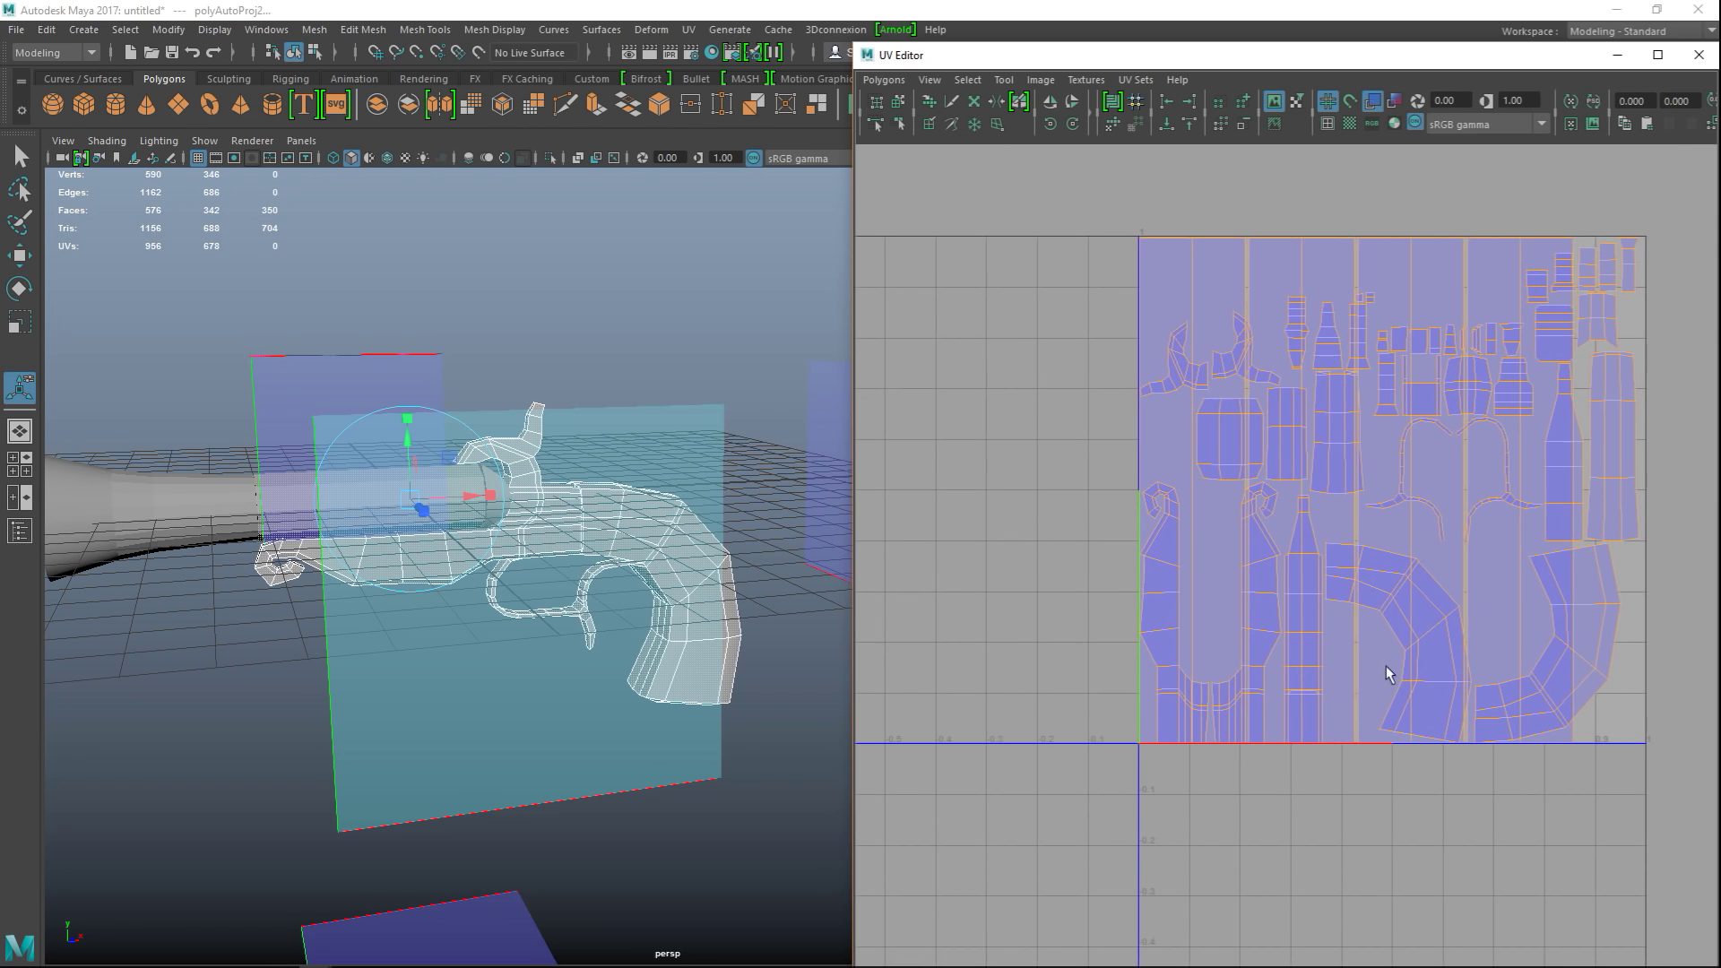
right_drag(1188, 280, 1091, 240)
click(1246, 355)
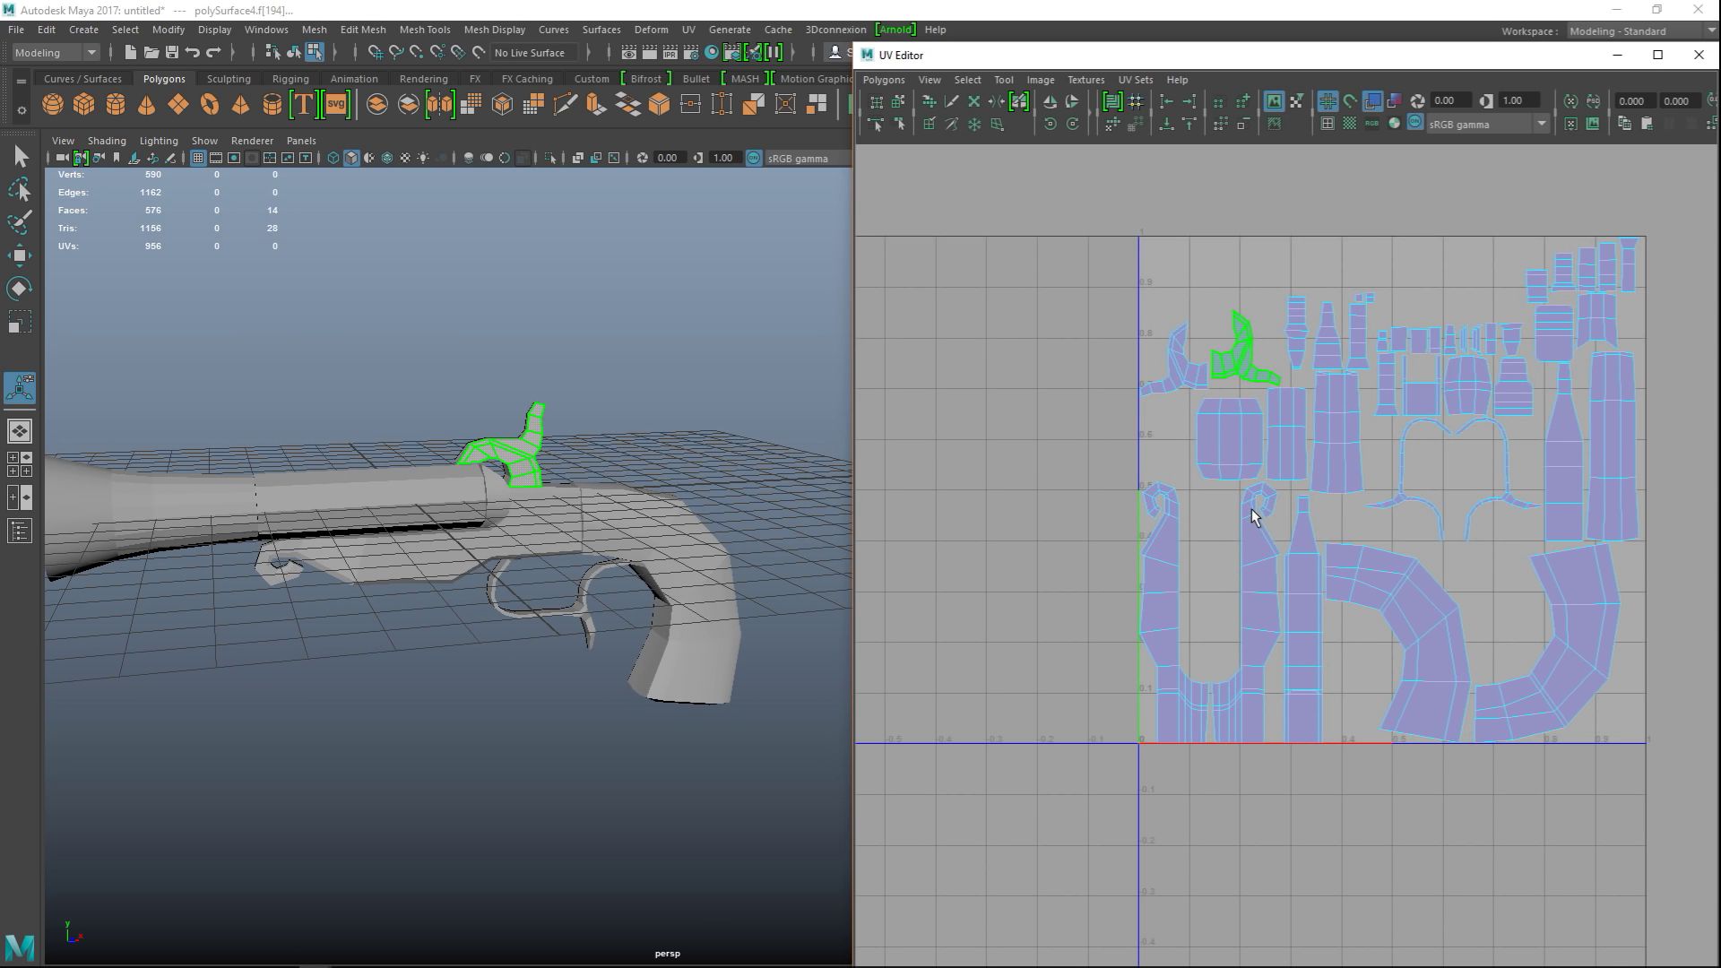
scroll(1253, 515, down, 2)
scroll(1233, 445, up, 3)
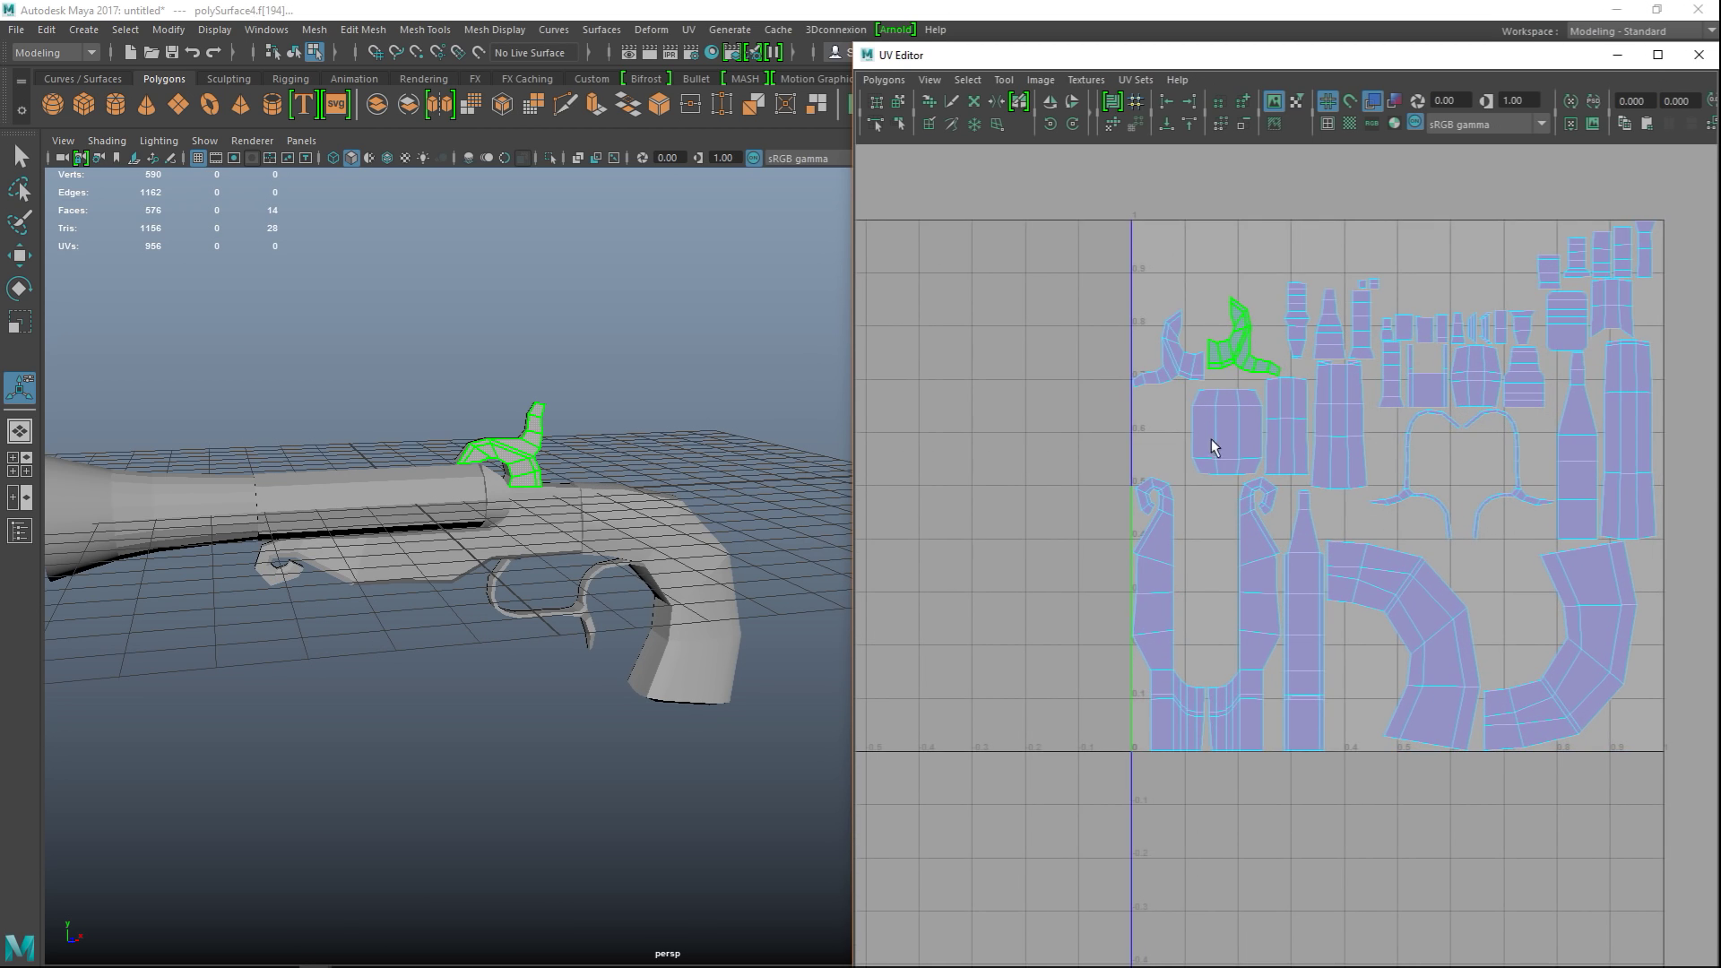
right_drag(1220, 459, 1153, 405)
right_drag(615, 509, 708, 391)
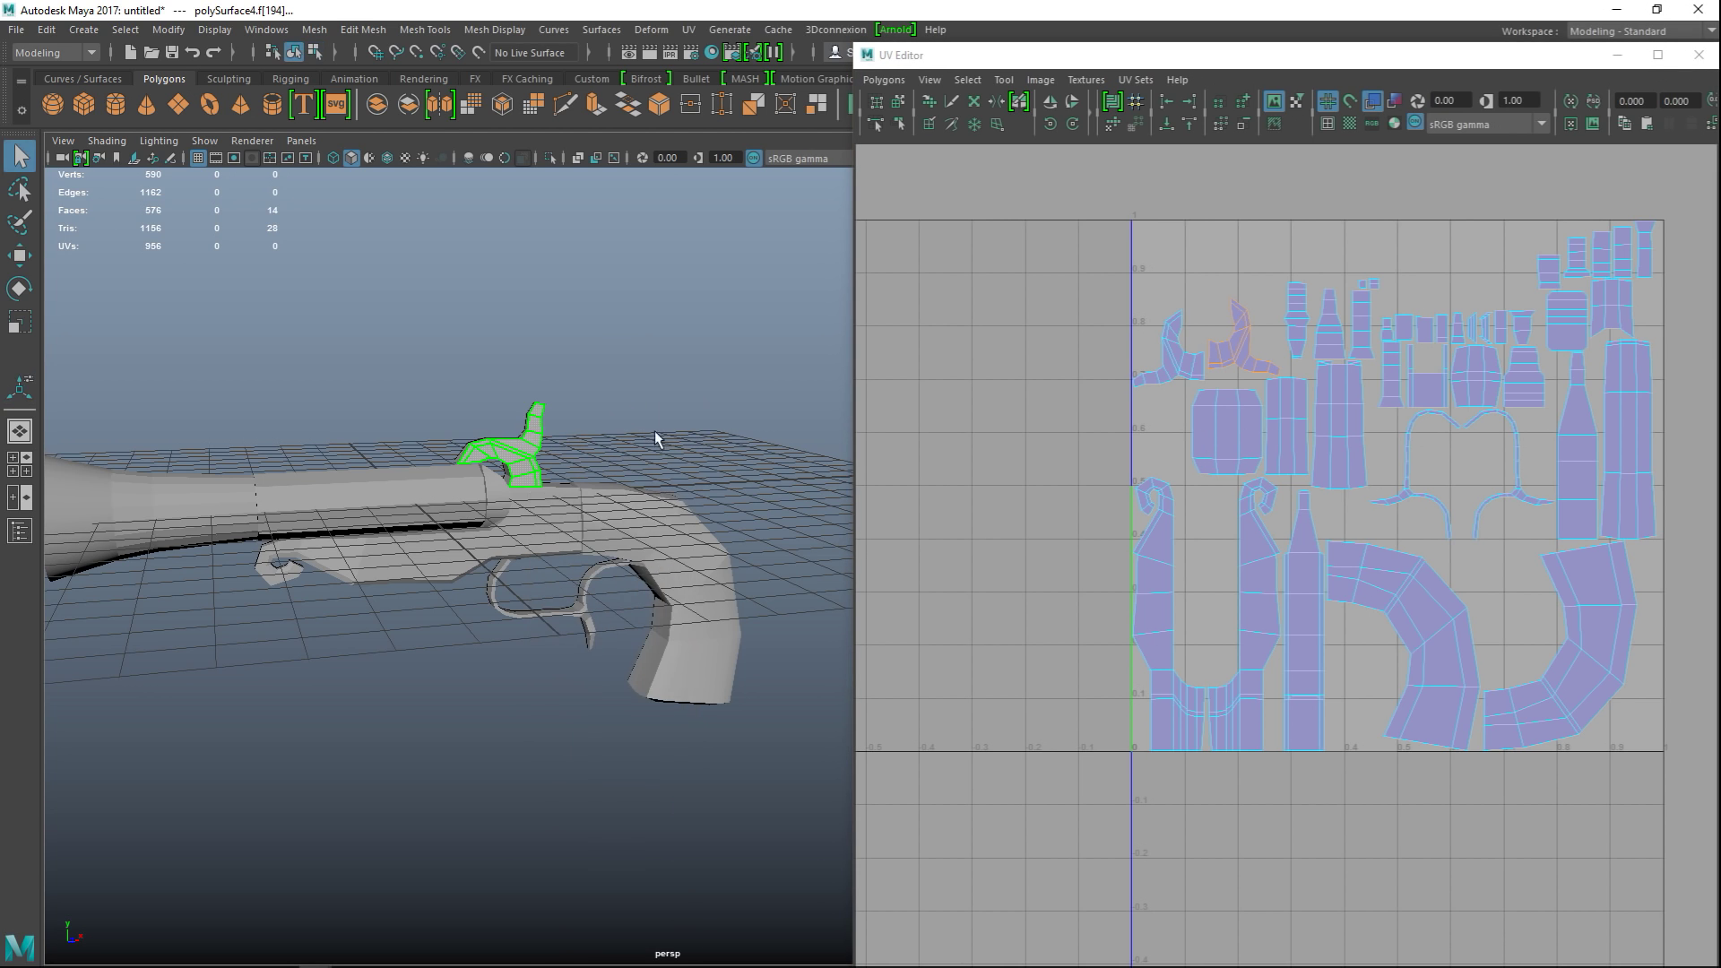
click(657, 559)
right_drag(1266, 401, 1192, 373)
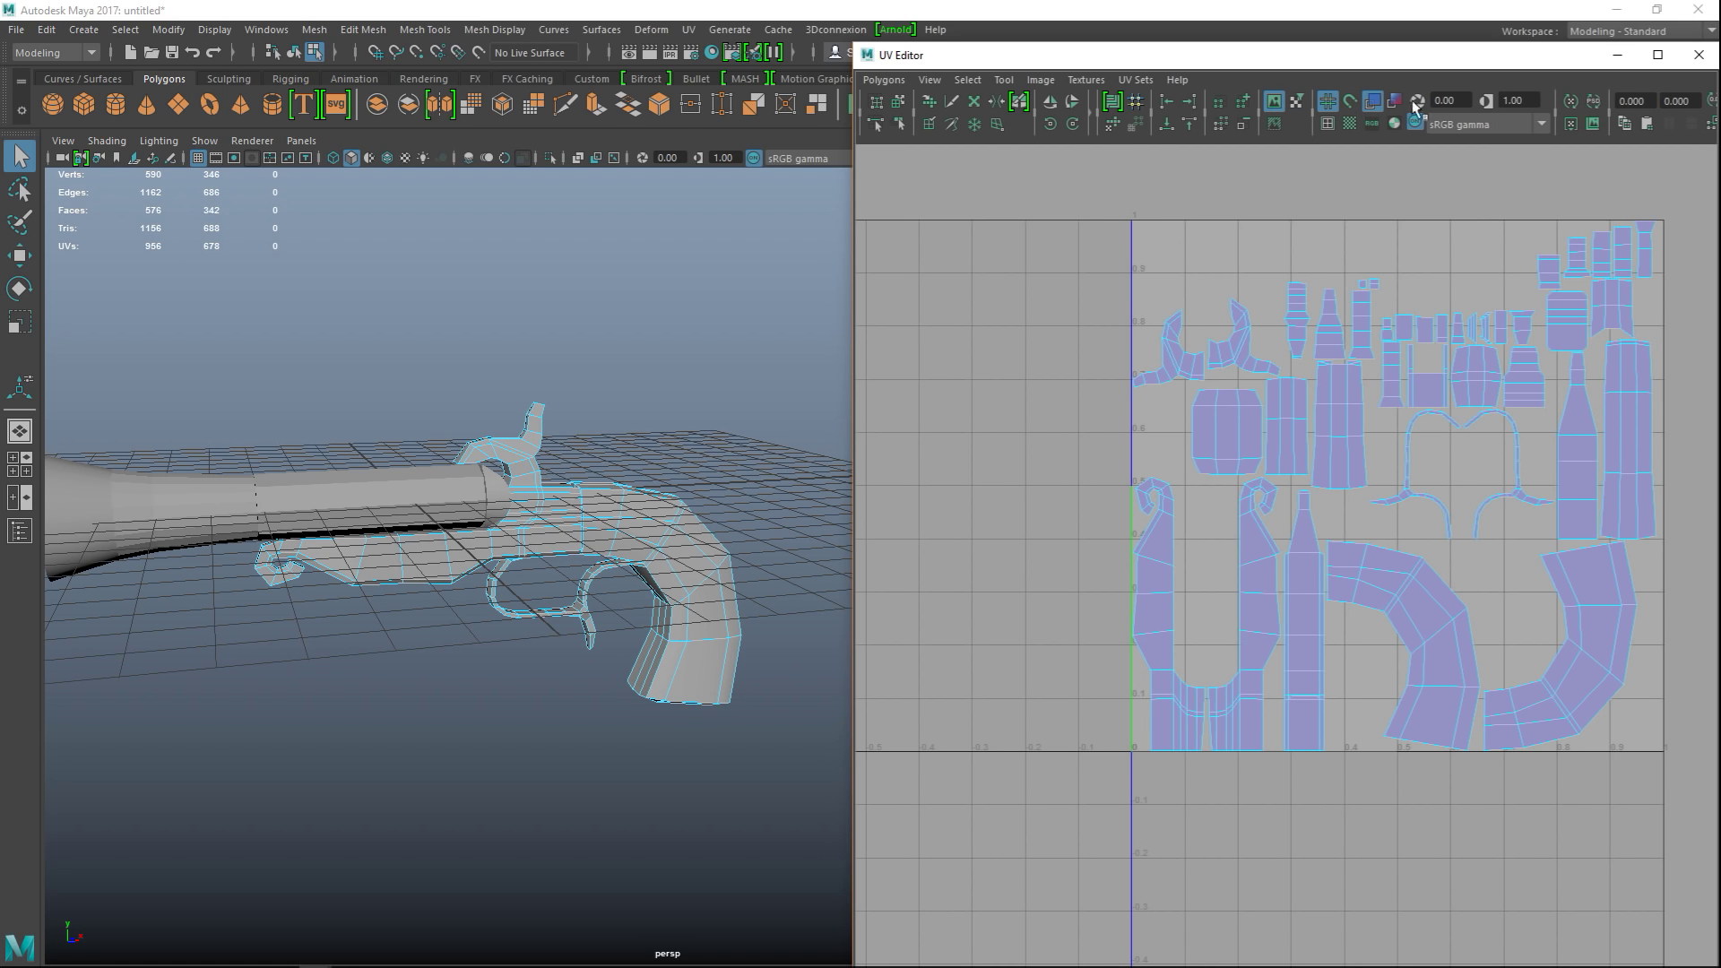
- Select the muzzle, barrel and body objects together and lay out their combined UVs within the UV tile
right_drag(449, 422, 550, 386)
scroll(450, 508, down, 3)
drag(250, 439, 732, 745)
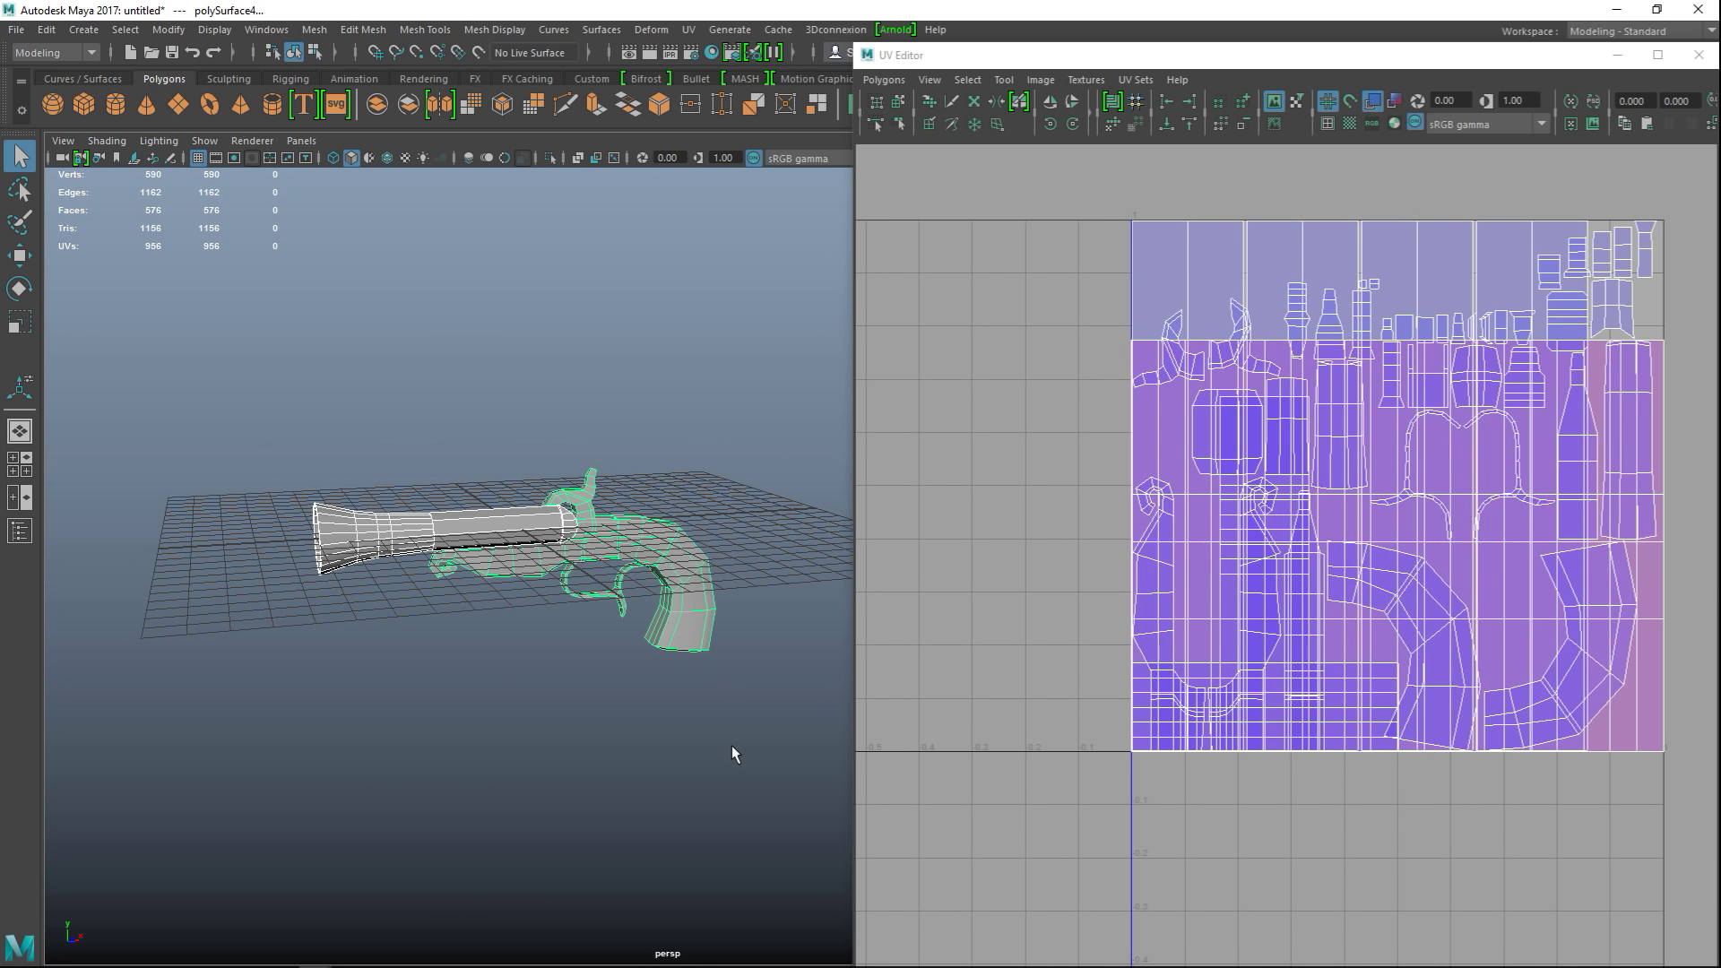
click(880, 80)
click(909, 515)
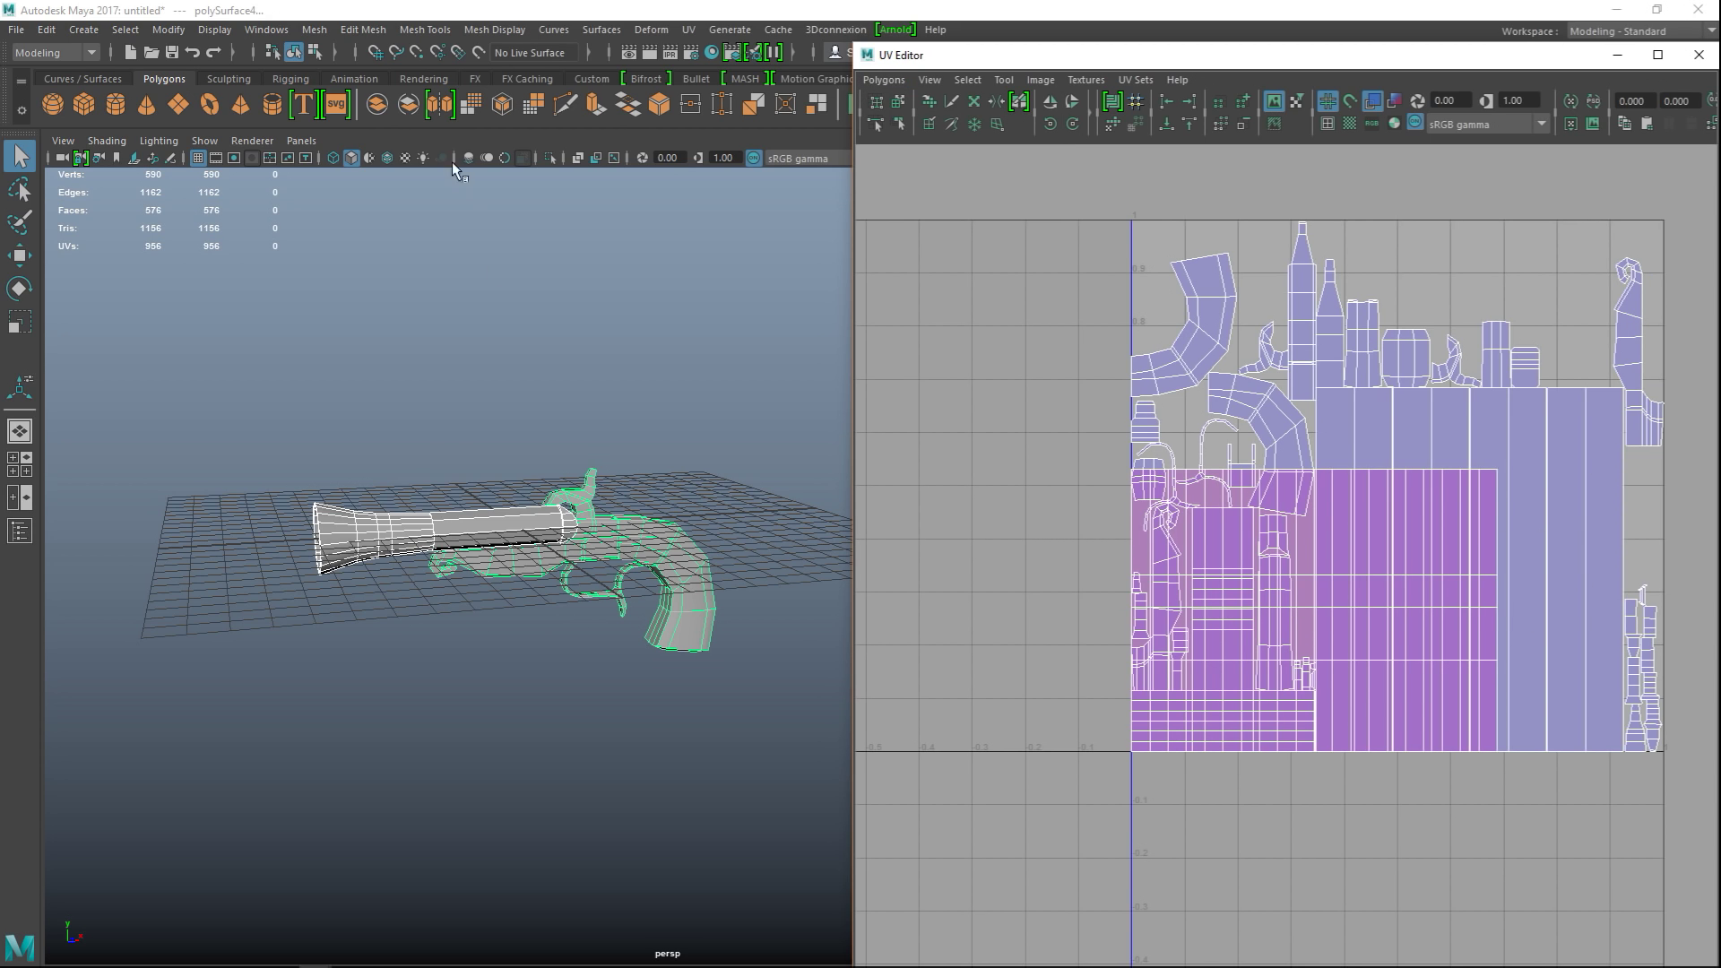
- Combine the muzzle, barrel and body objects into a single mesh
click(287, 410)
drag(269, 415, 739, 734)
click(314, 30)
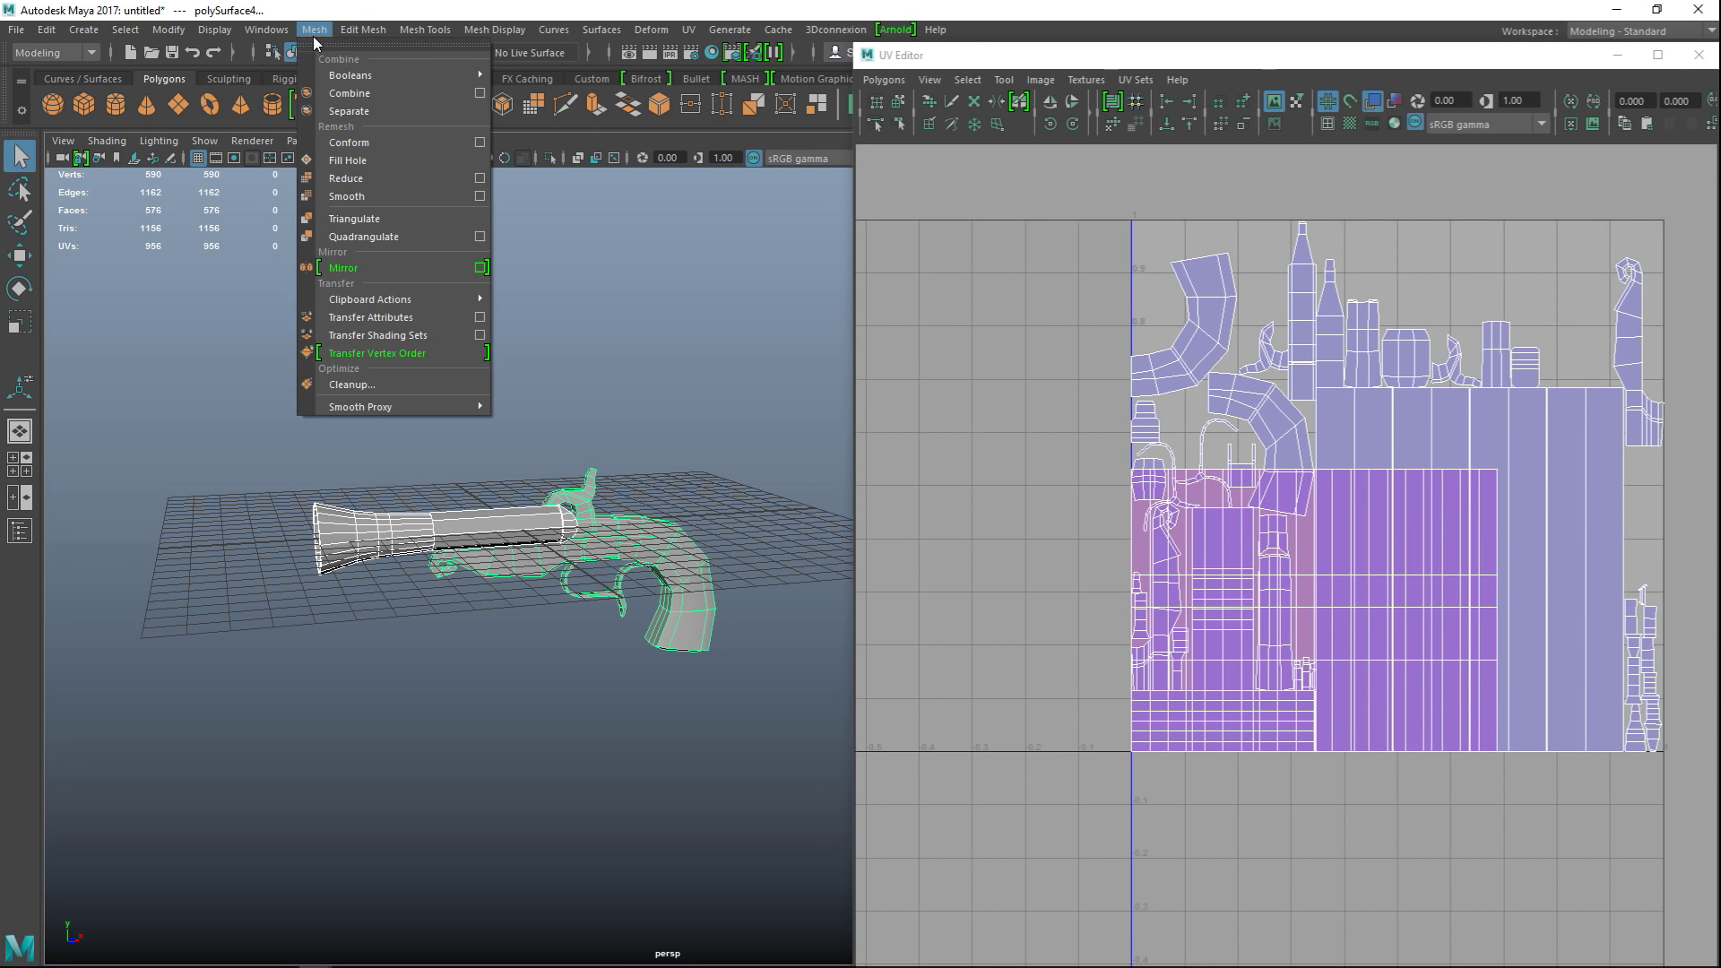
click(373, 97)
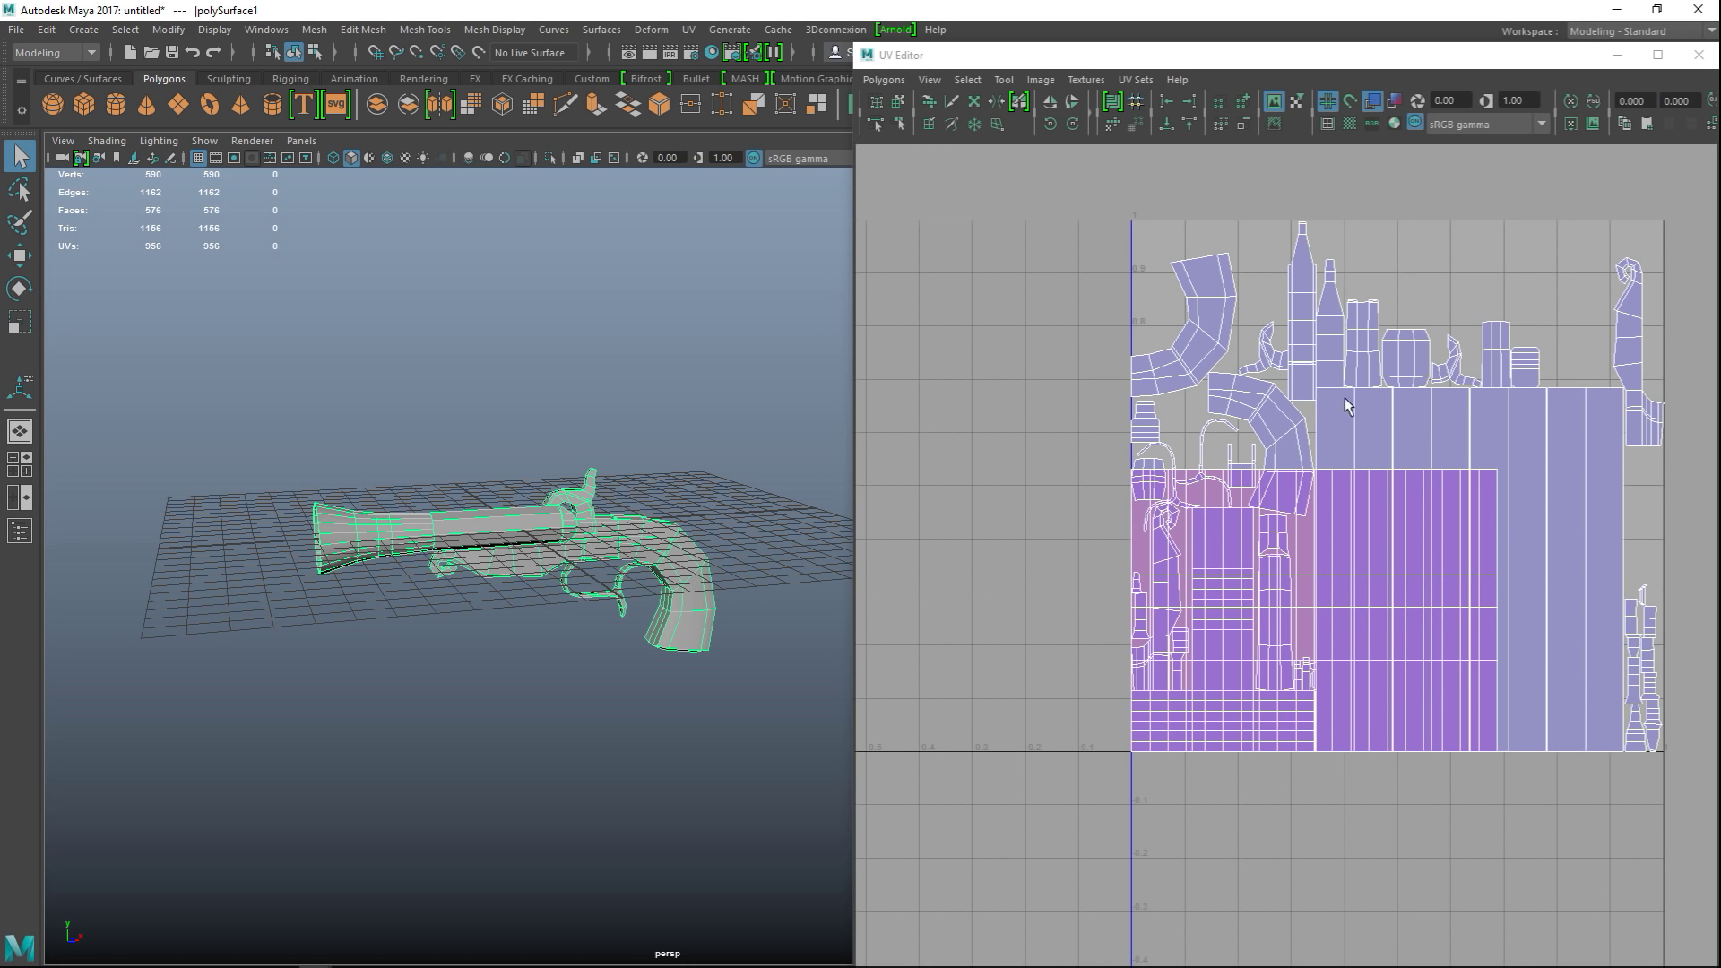
right_drag(1345, 398, 1264, 381)
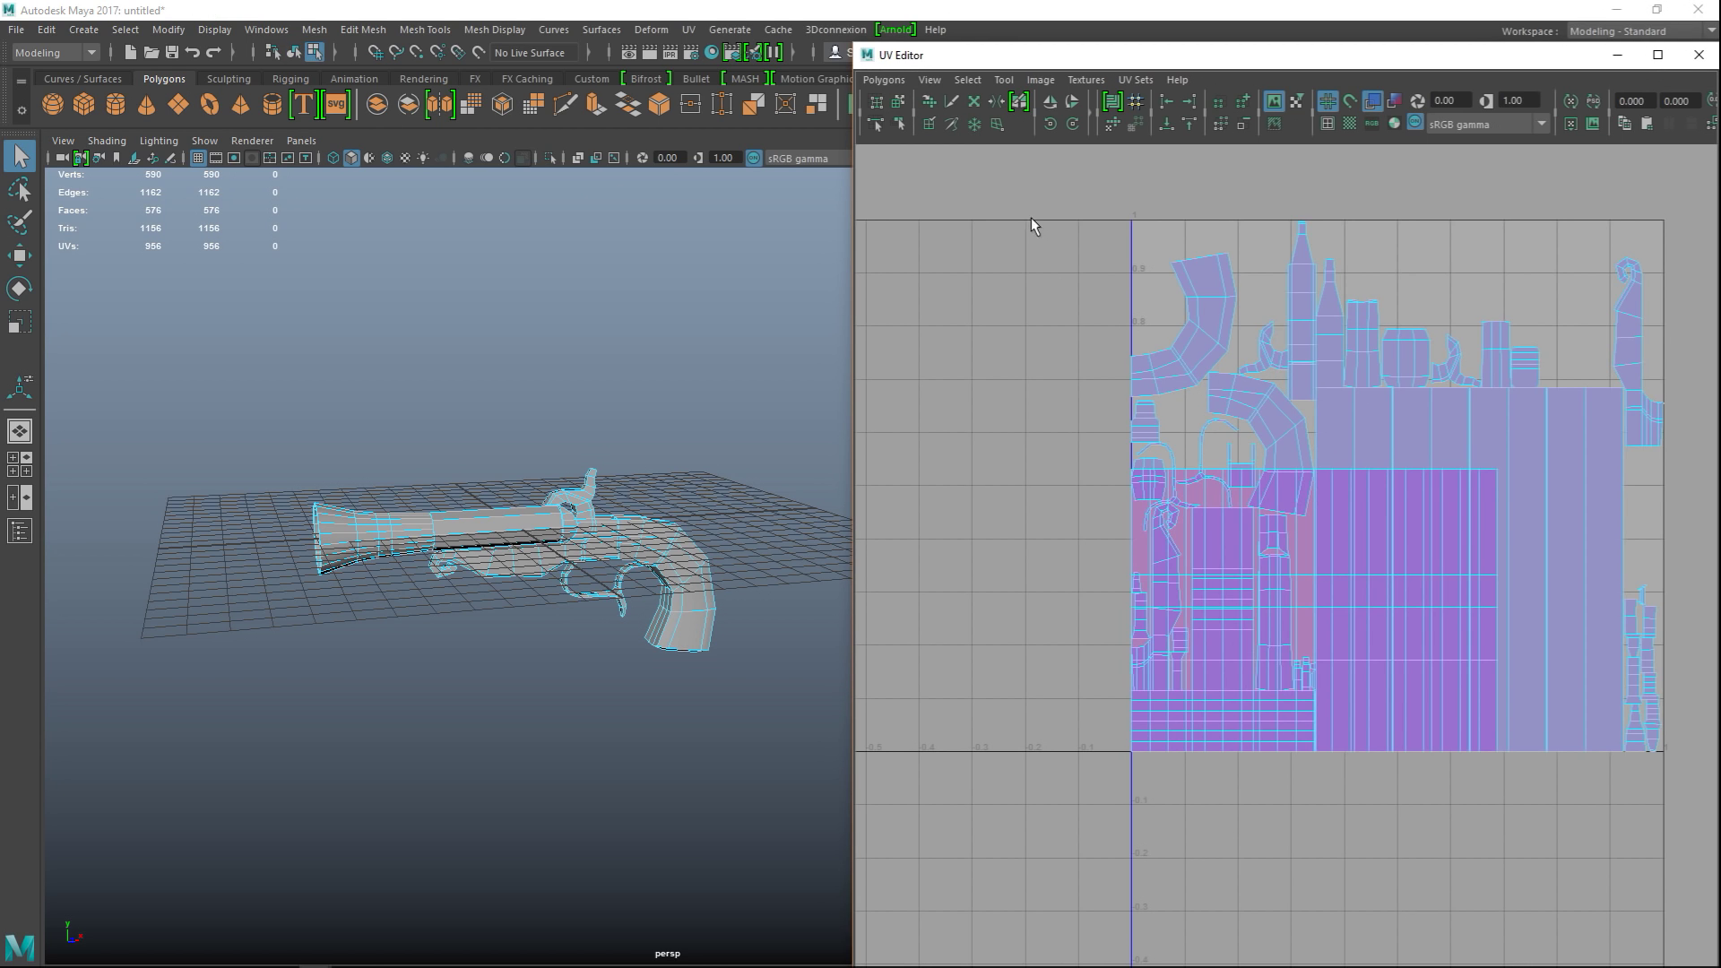
drag(1031, 224, 1703, 883)
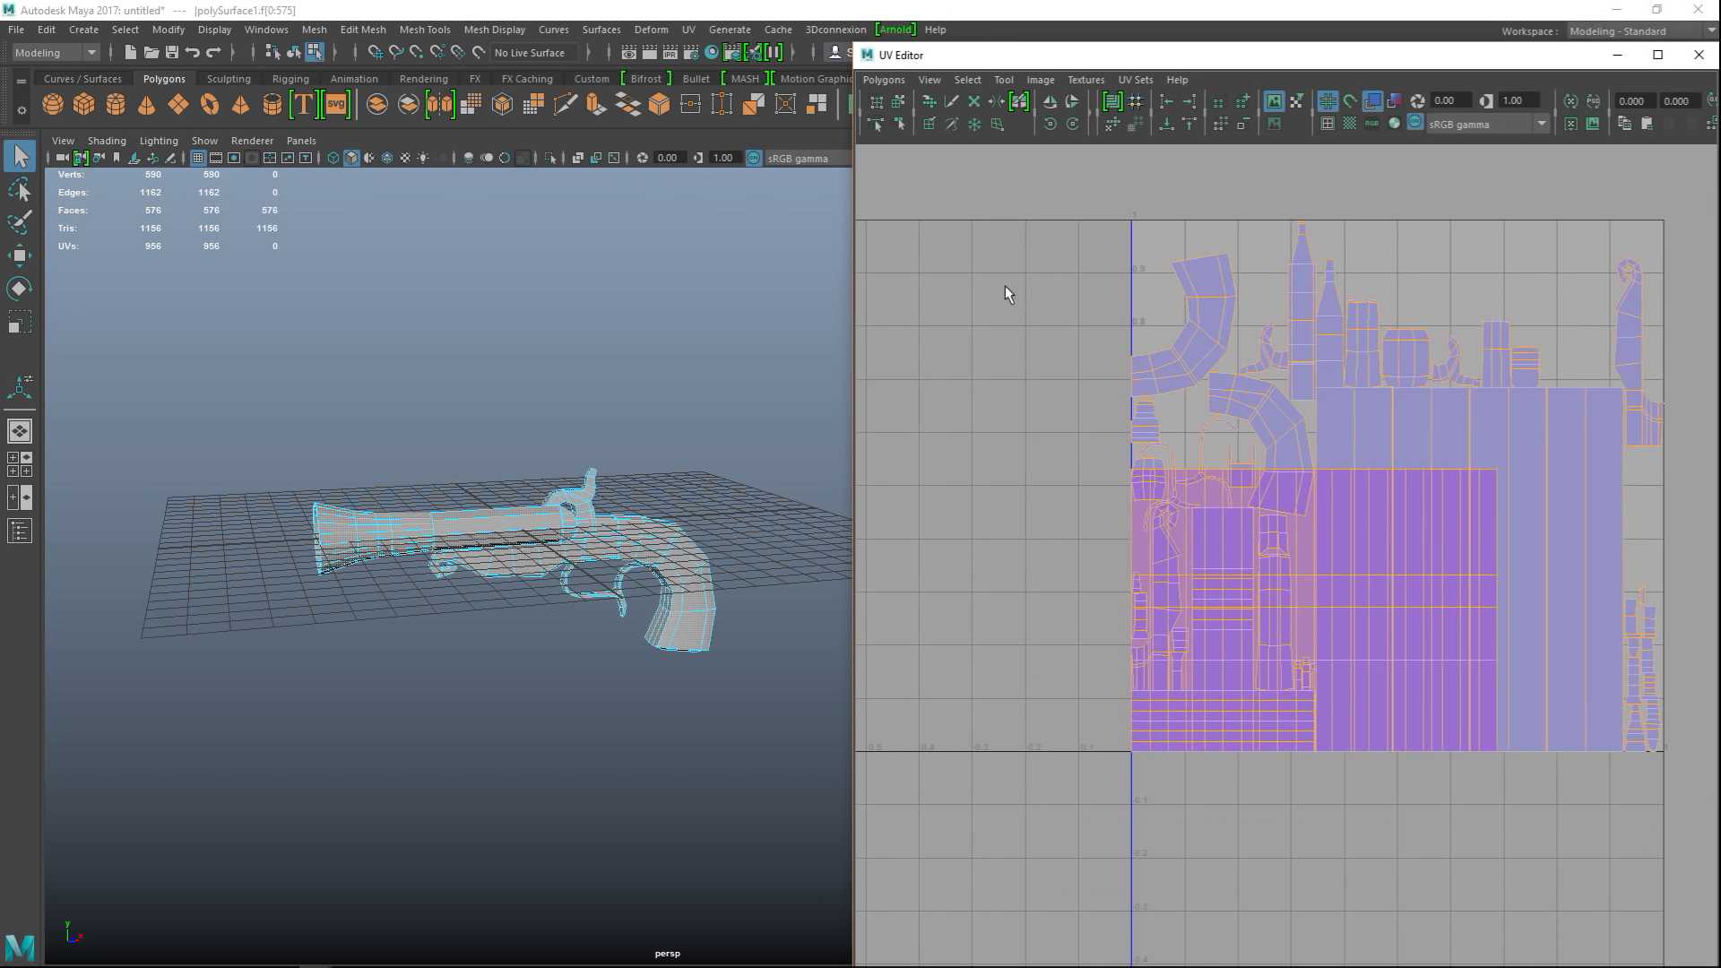
click(881, 80)
click(1348, 640)
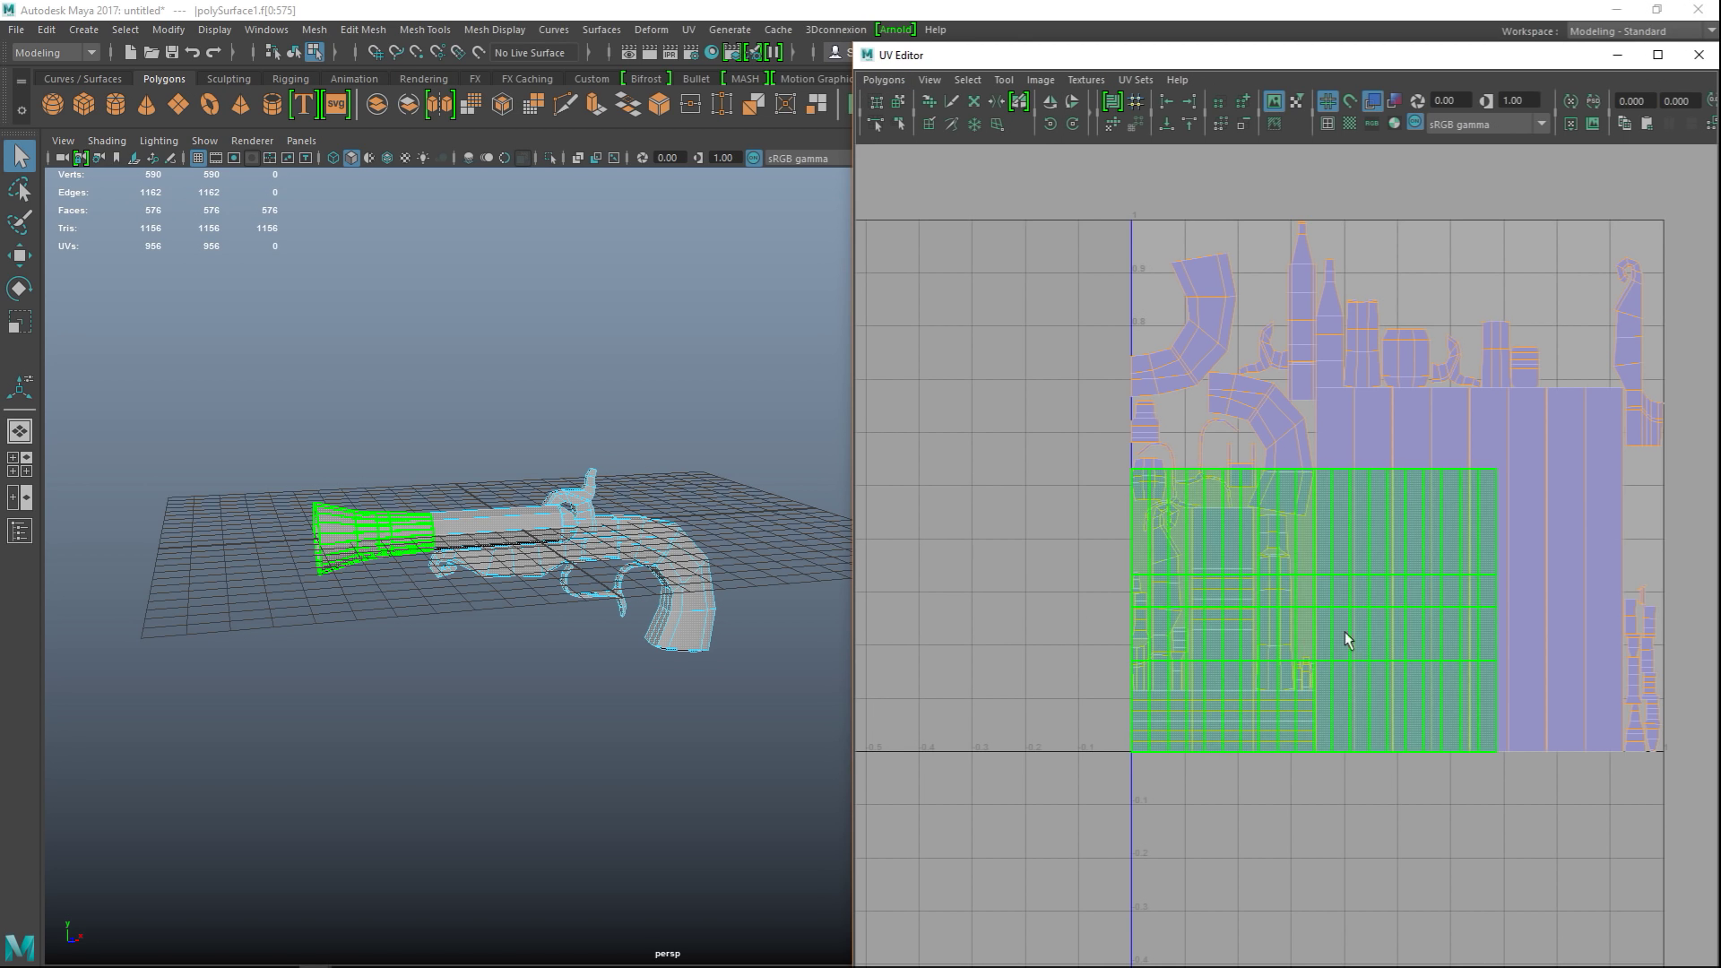
click(1370, 550)
click(1447, 568)
click(1468, 480)
click(1462, 443)
- Scale the muzzle's UV shell down to a small block and move it into the empty upper-right area of the UV tile
right_drag(1461, 443, 1376, 443)
click(1364, 526)
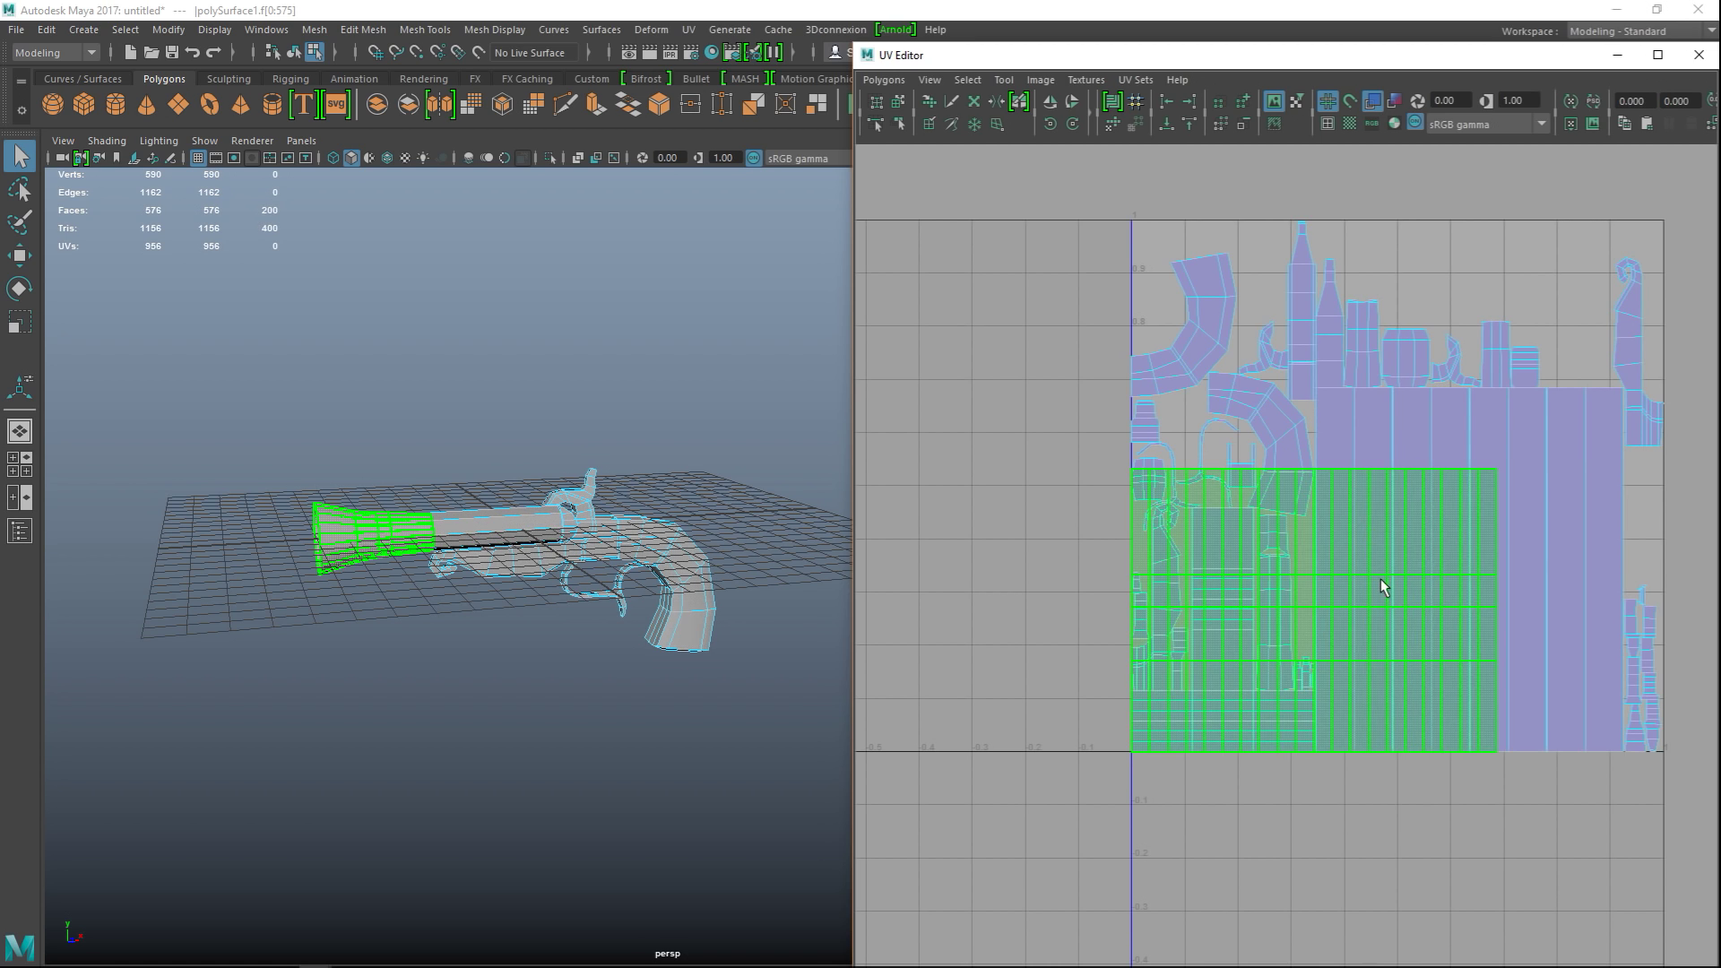
key(r)
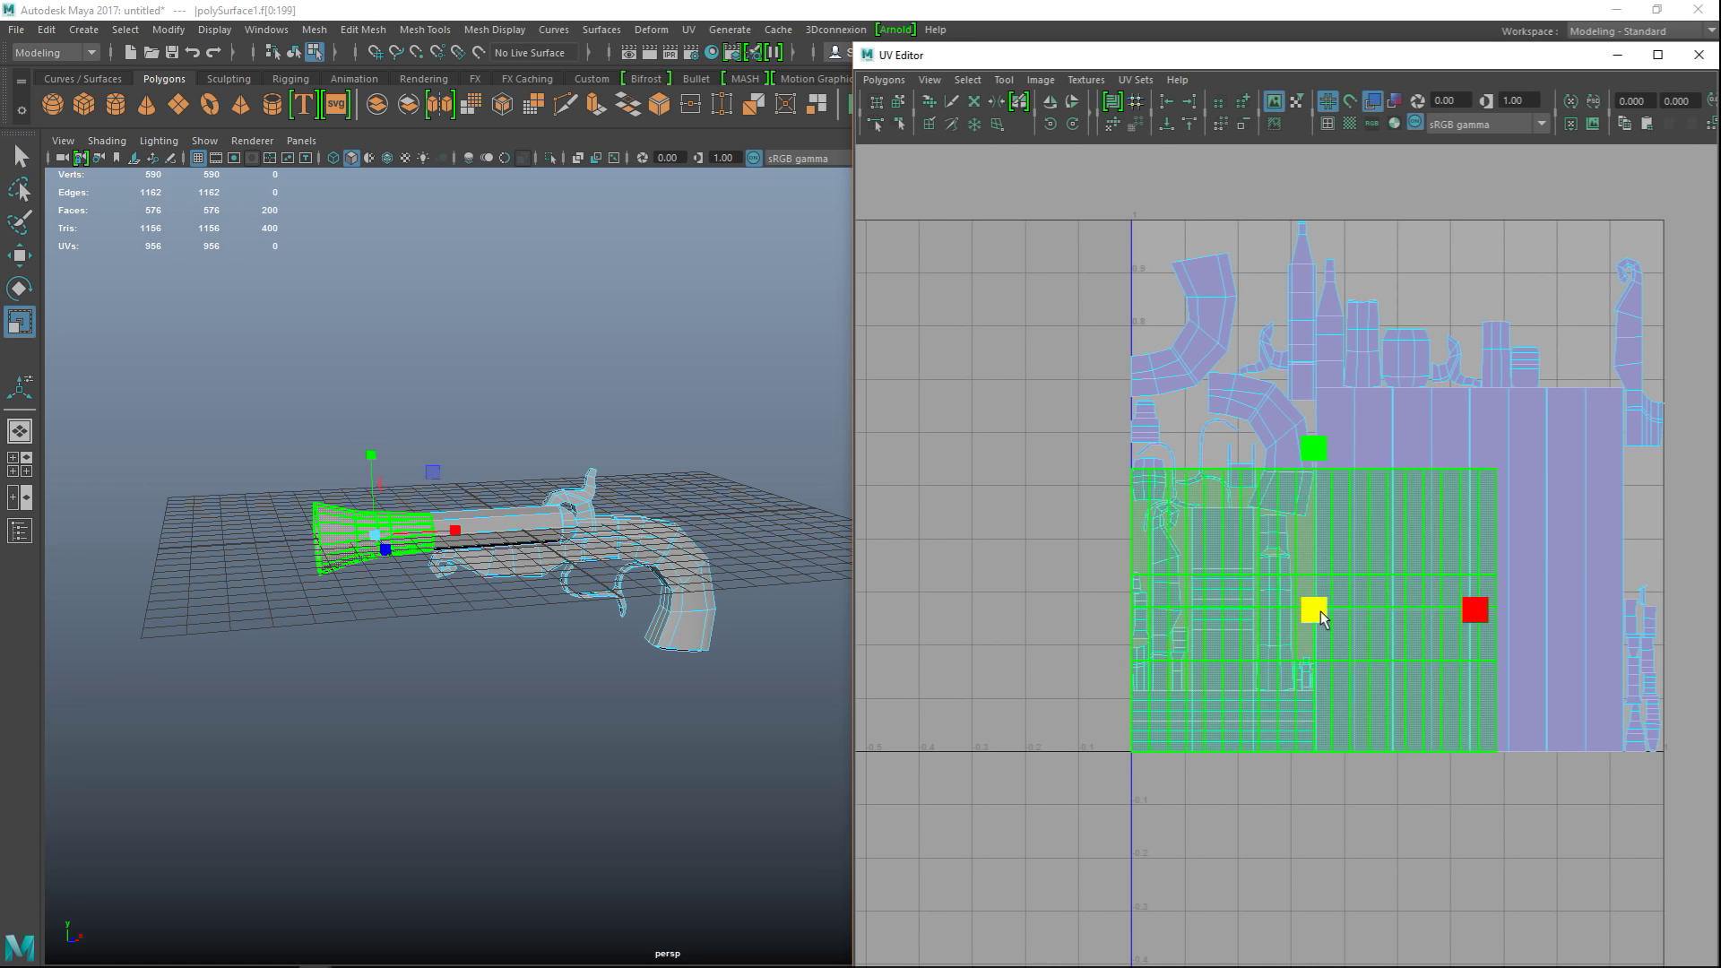
drag(1314, 611, 1180, 613)
key(w)
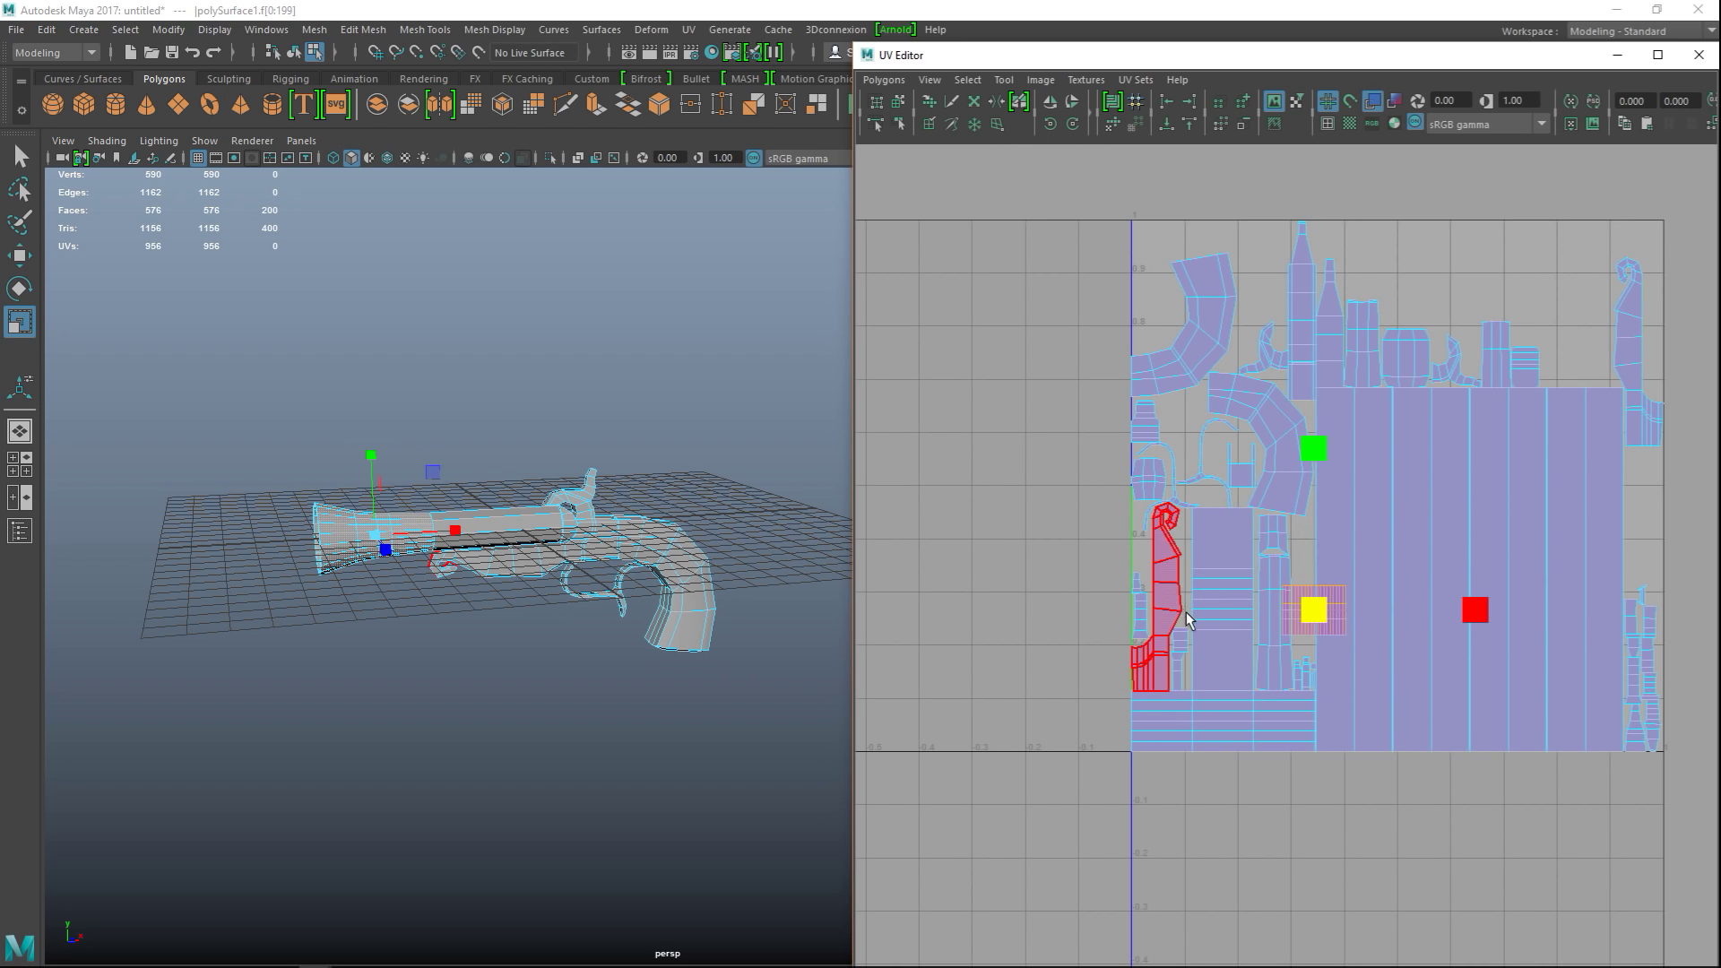
drag(1311, 613, 1546, 262)
- Select all the barrel's UV strips, scale them down uniformly and move them to the lower edge of the UV tile
click(1443, 506)
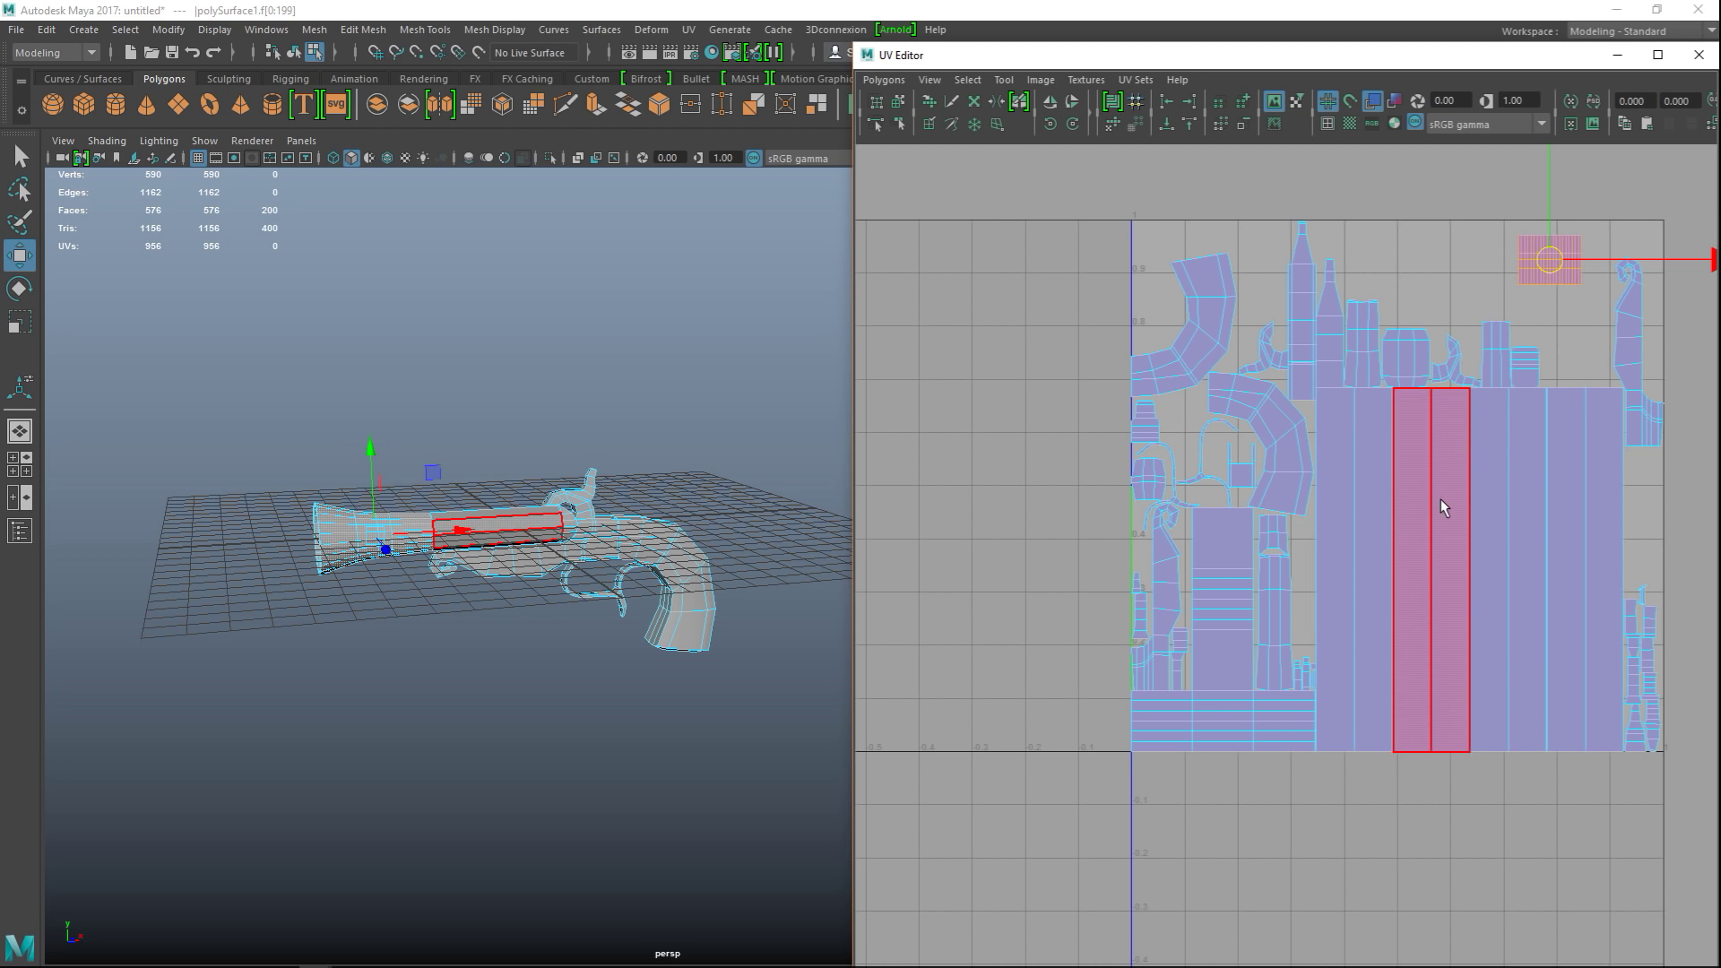
click(1364, 494)
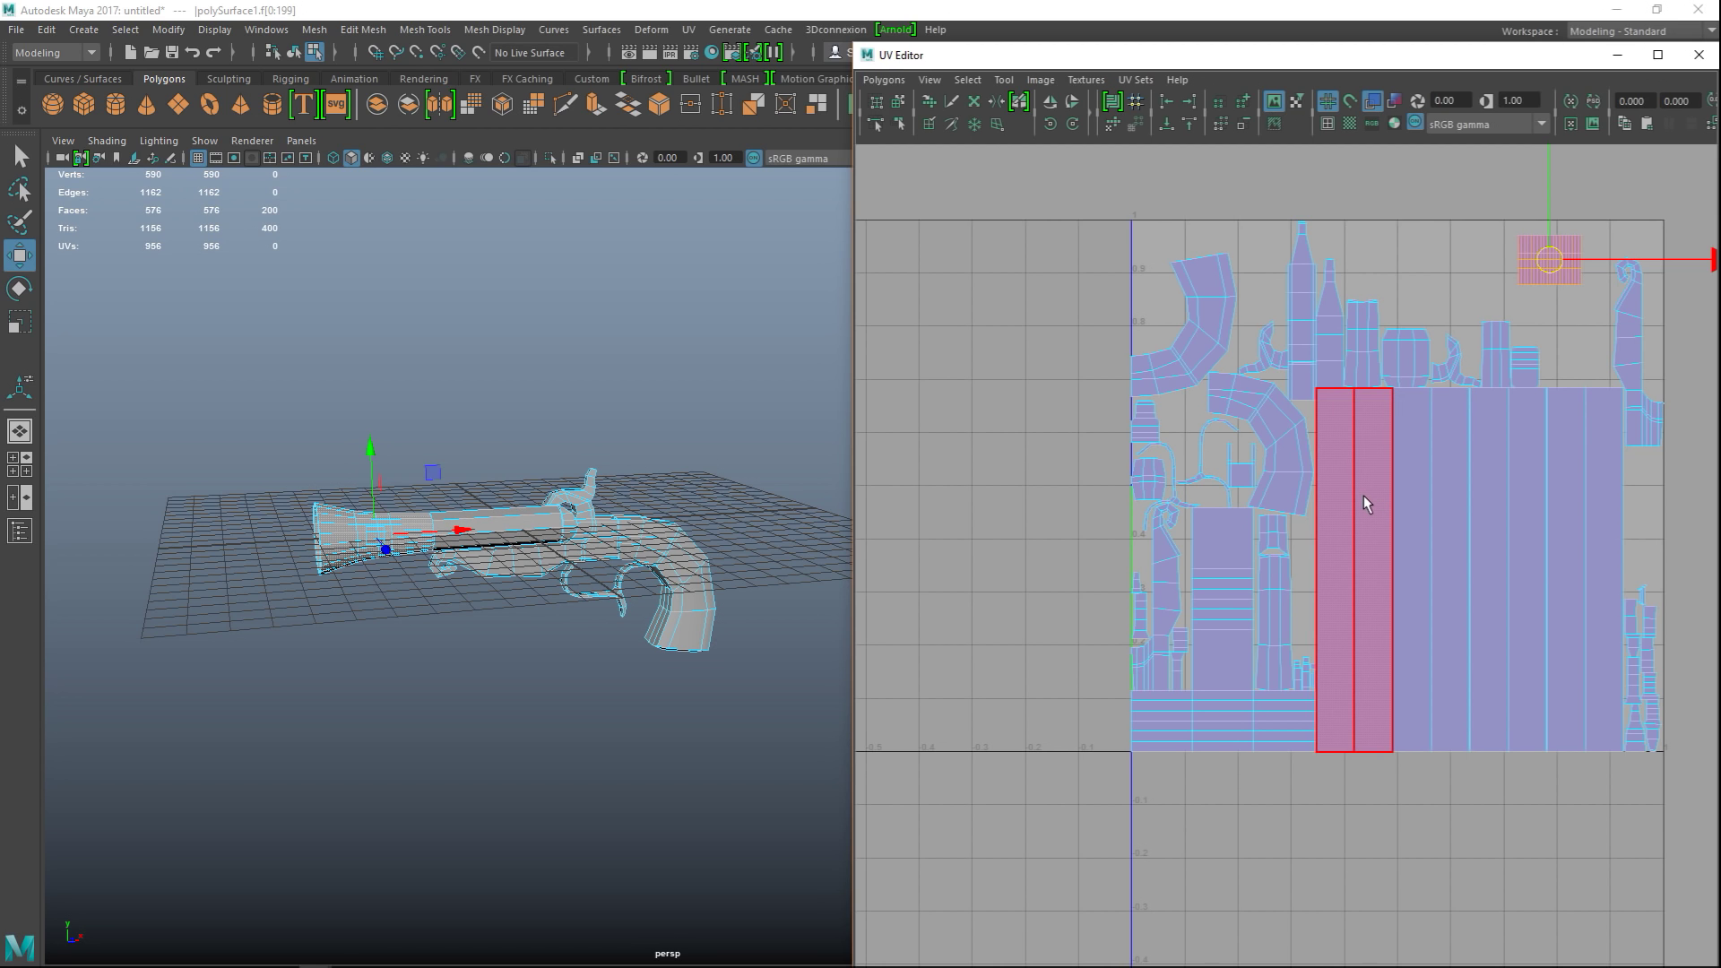
drag(1364, 495, 1495, 496)
click(1529, 499)
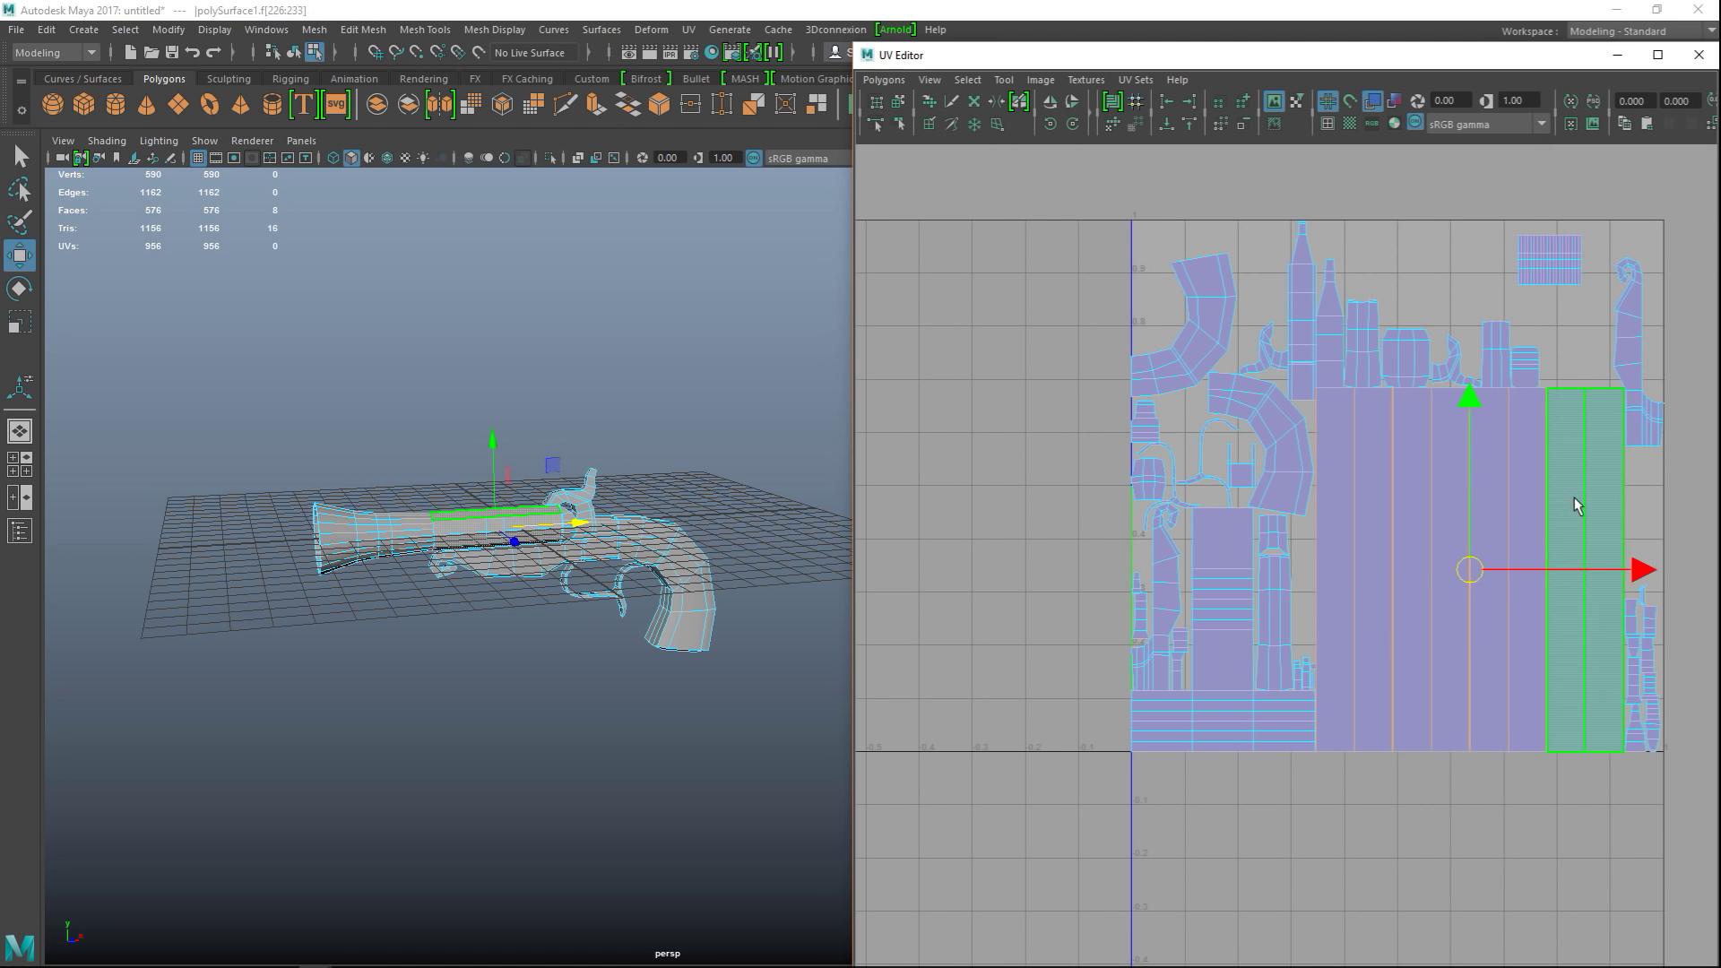
key(r)
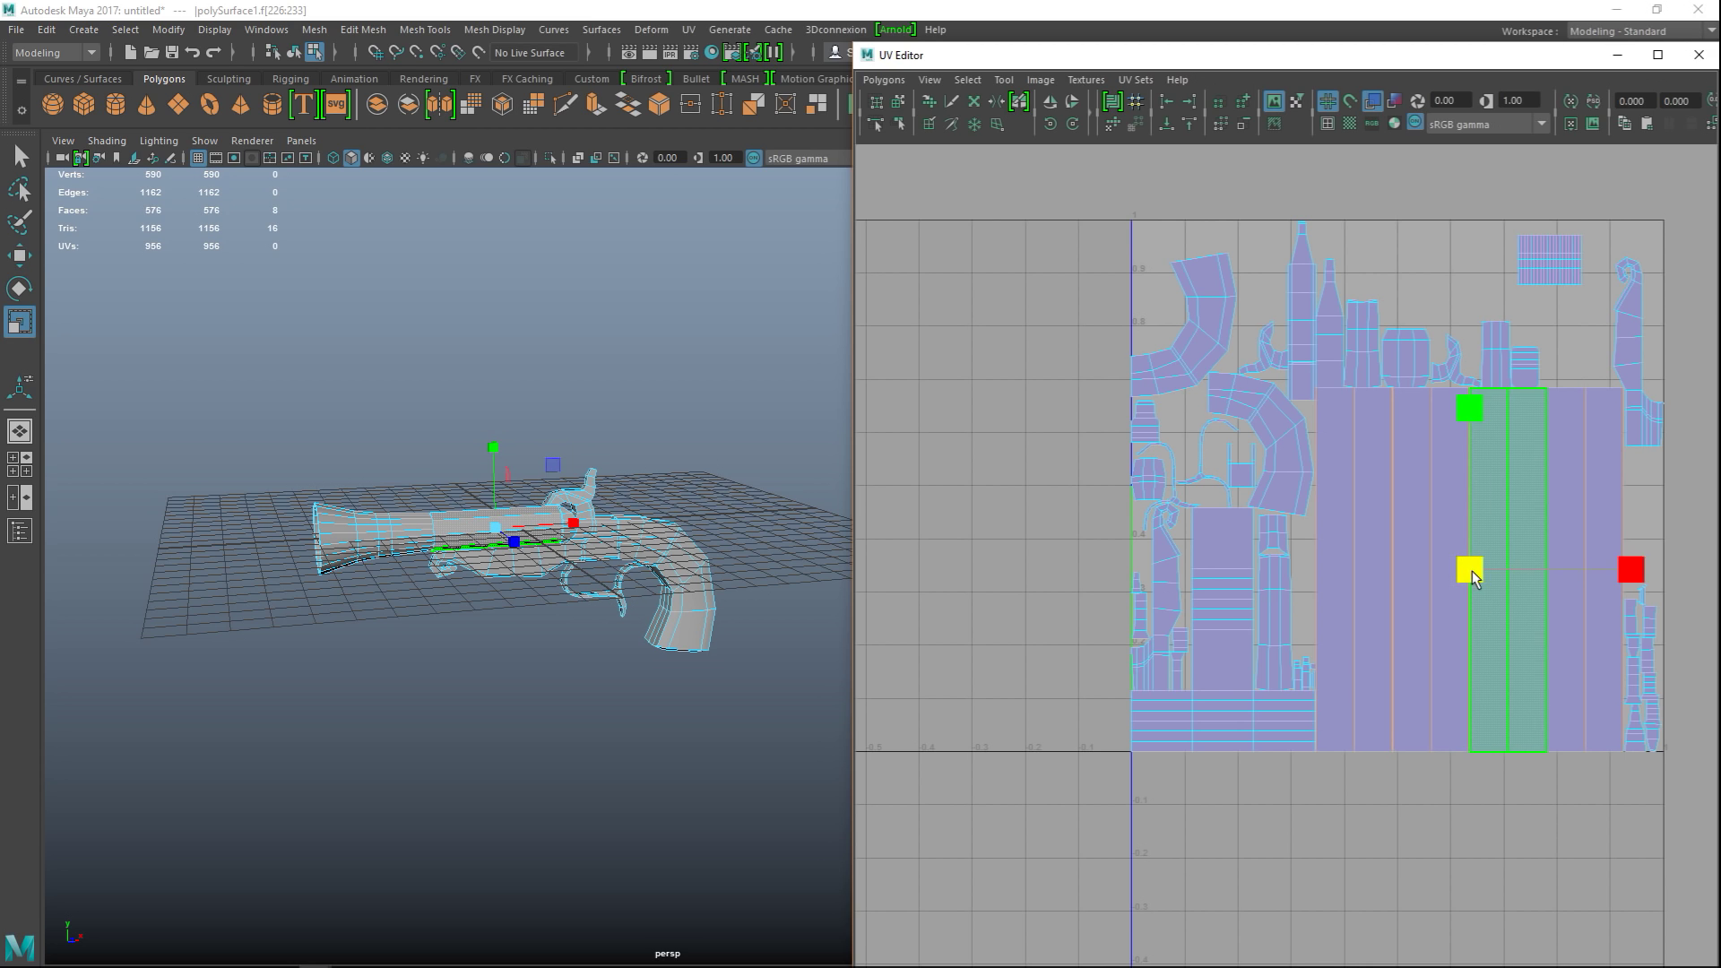
drag(1466, 570, 1364, 581)
key(w)
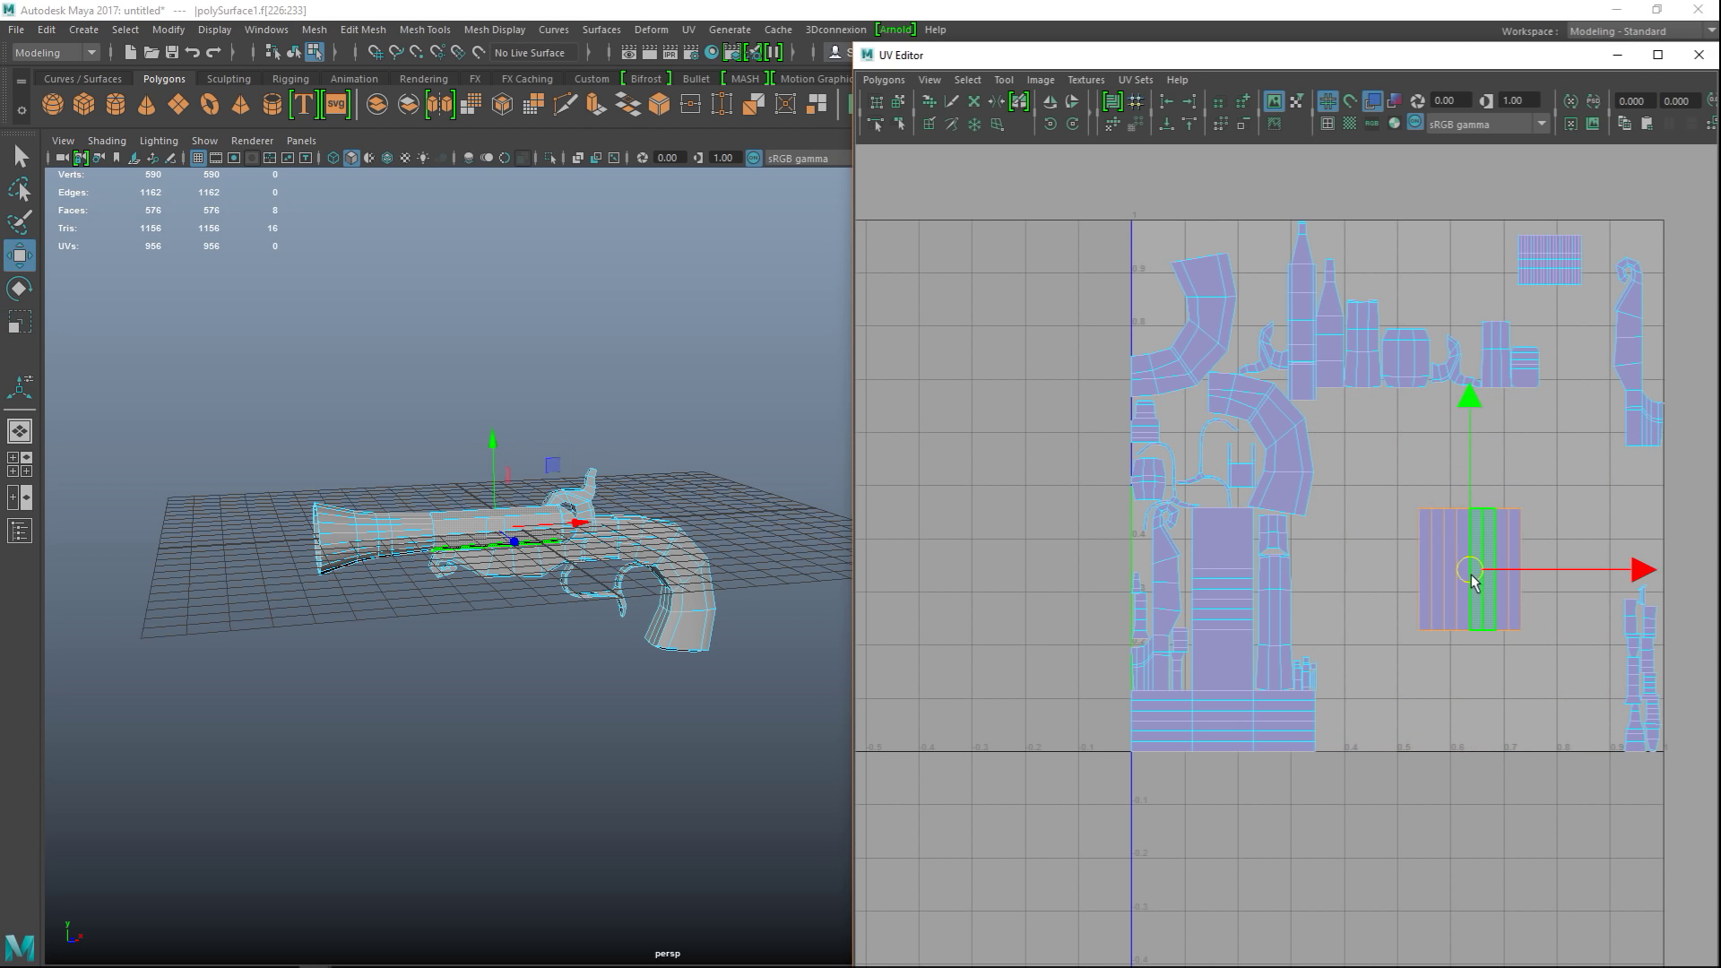
drag(1471, 572, 1378, 683)
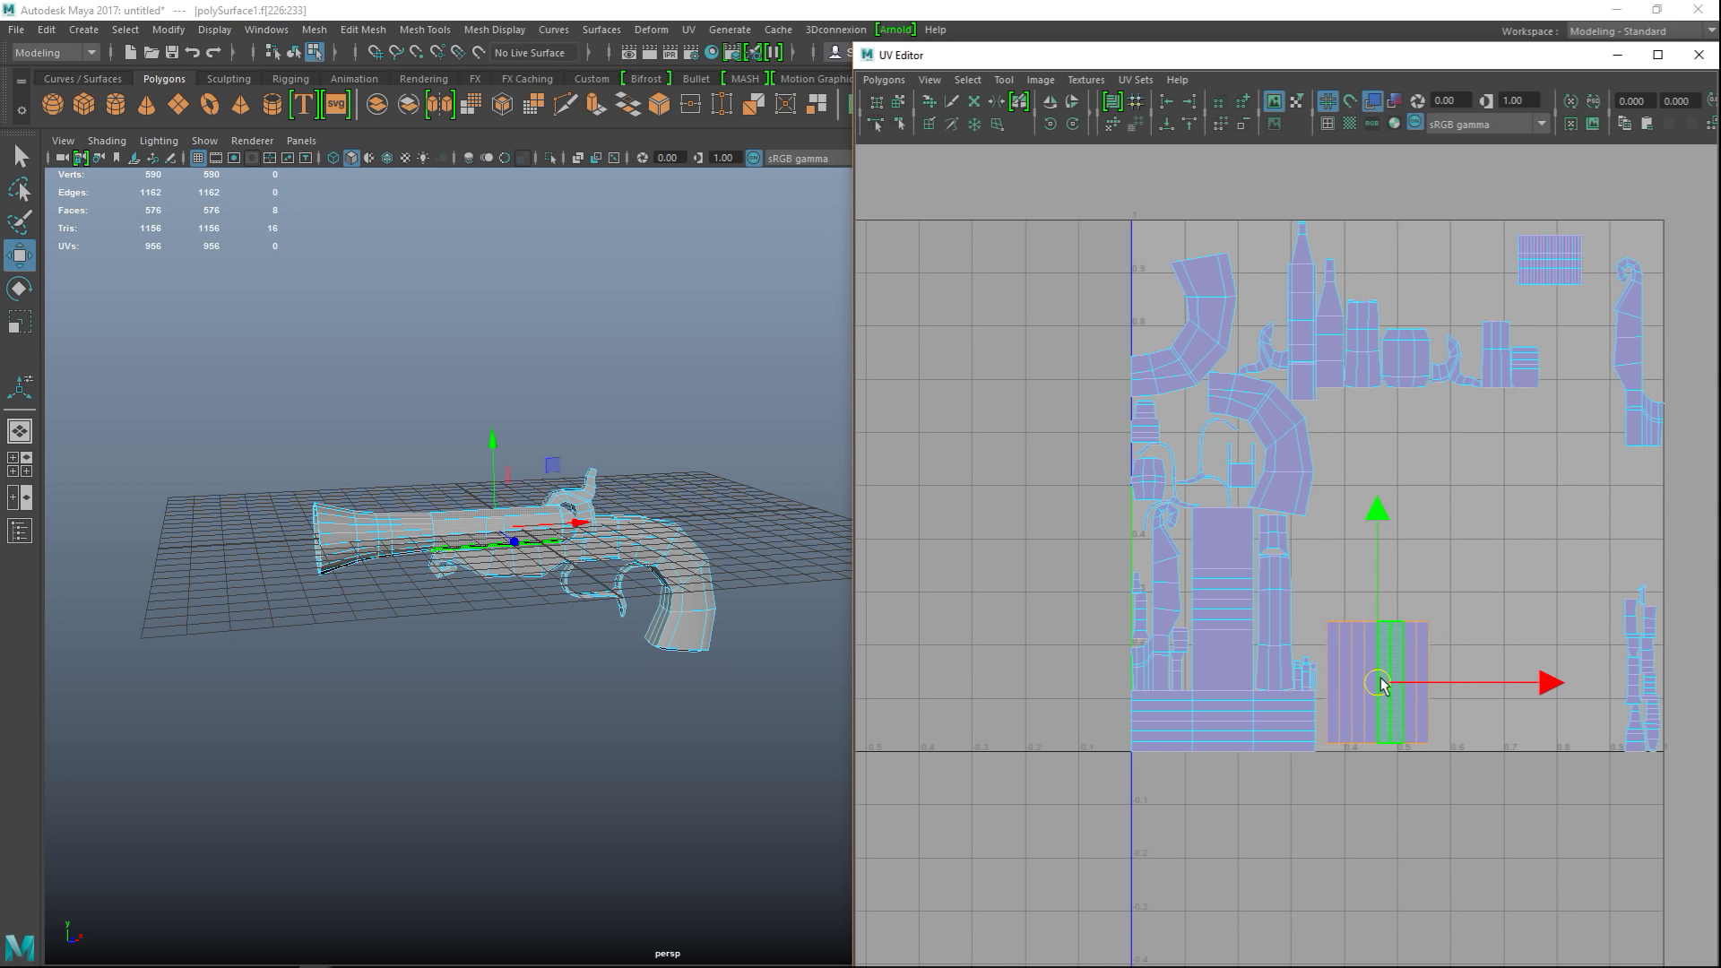
- Move the muzzle's UV shell into the free space above the barrel's shell and scale it up uniformly
click(1549, 279)
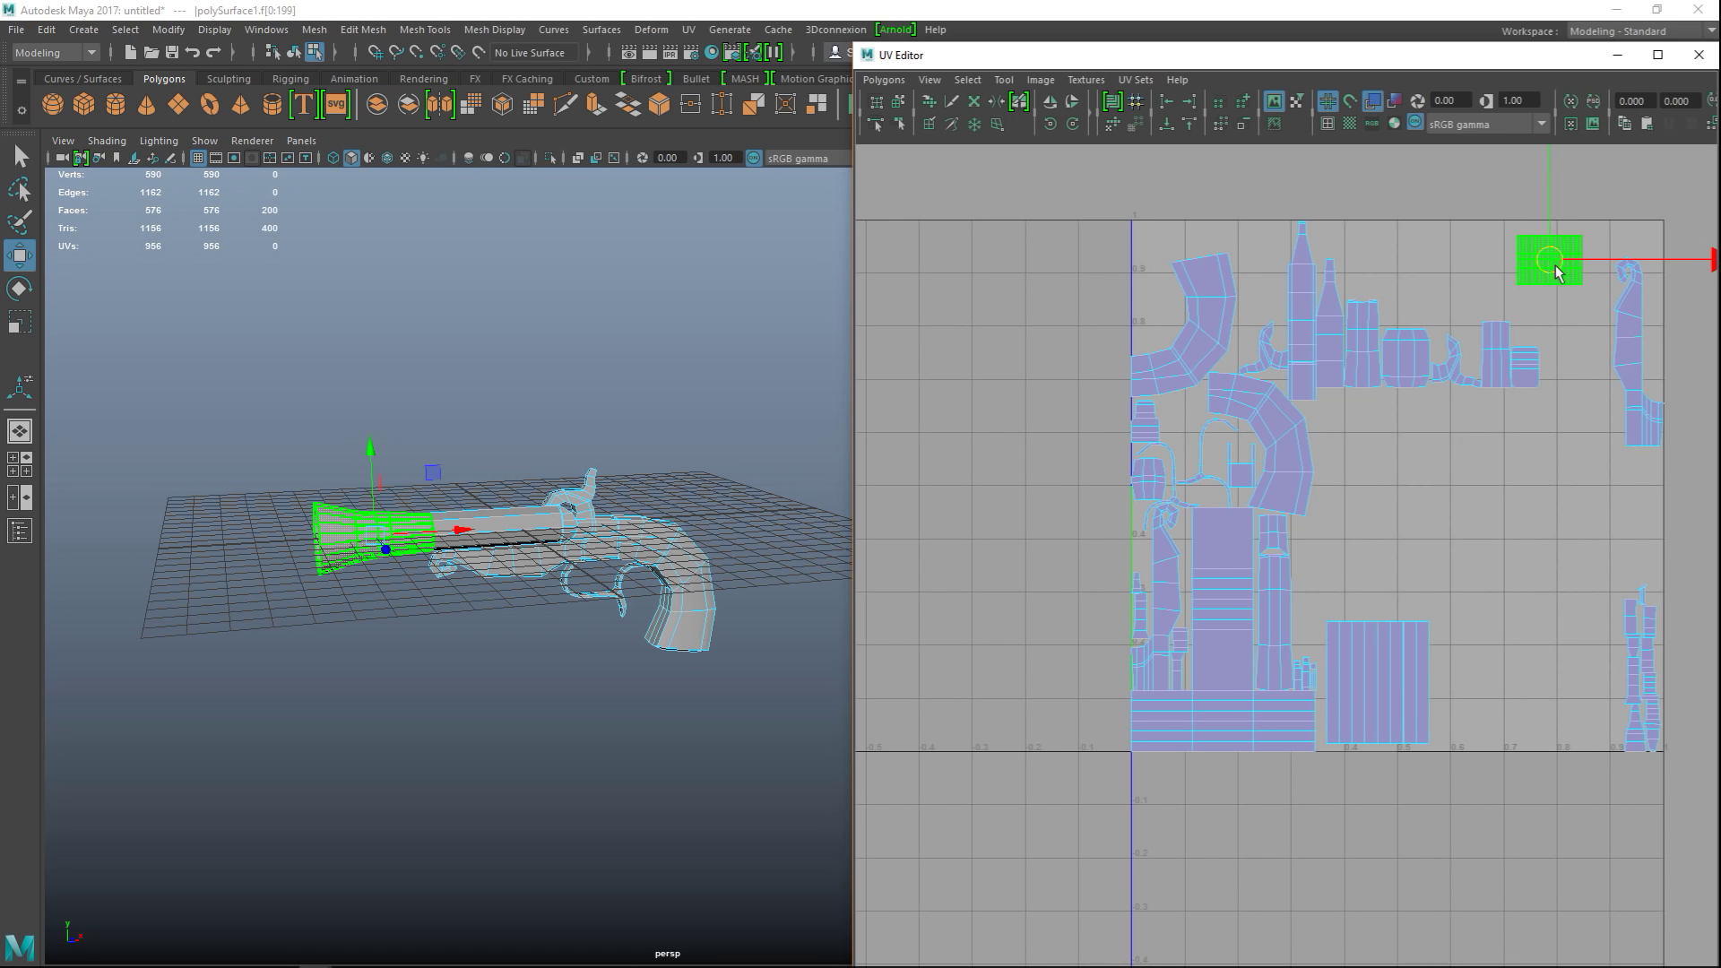
drag(1556, 271, 1668, 552)
key(r)
key(w)
drag(1400, 562, 1483, 496)
key(r)
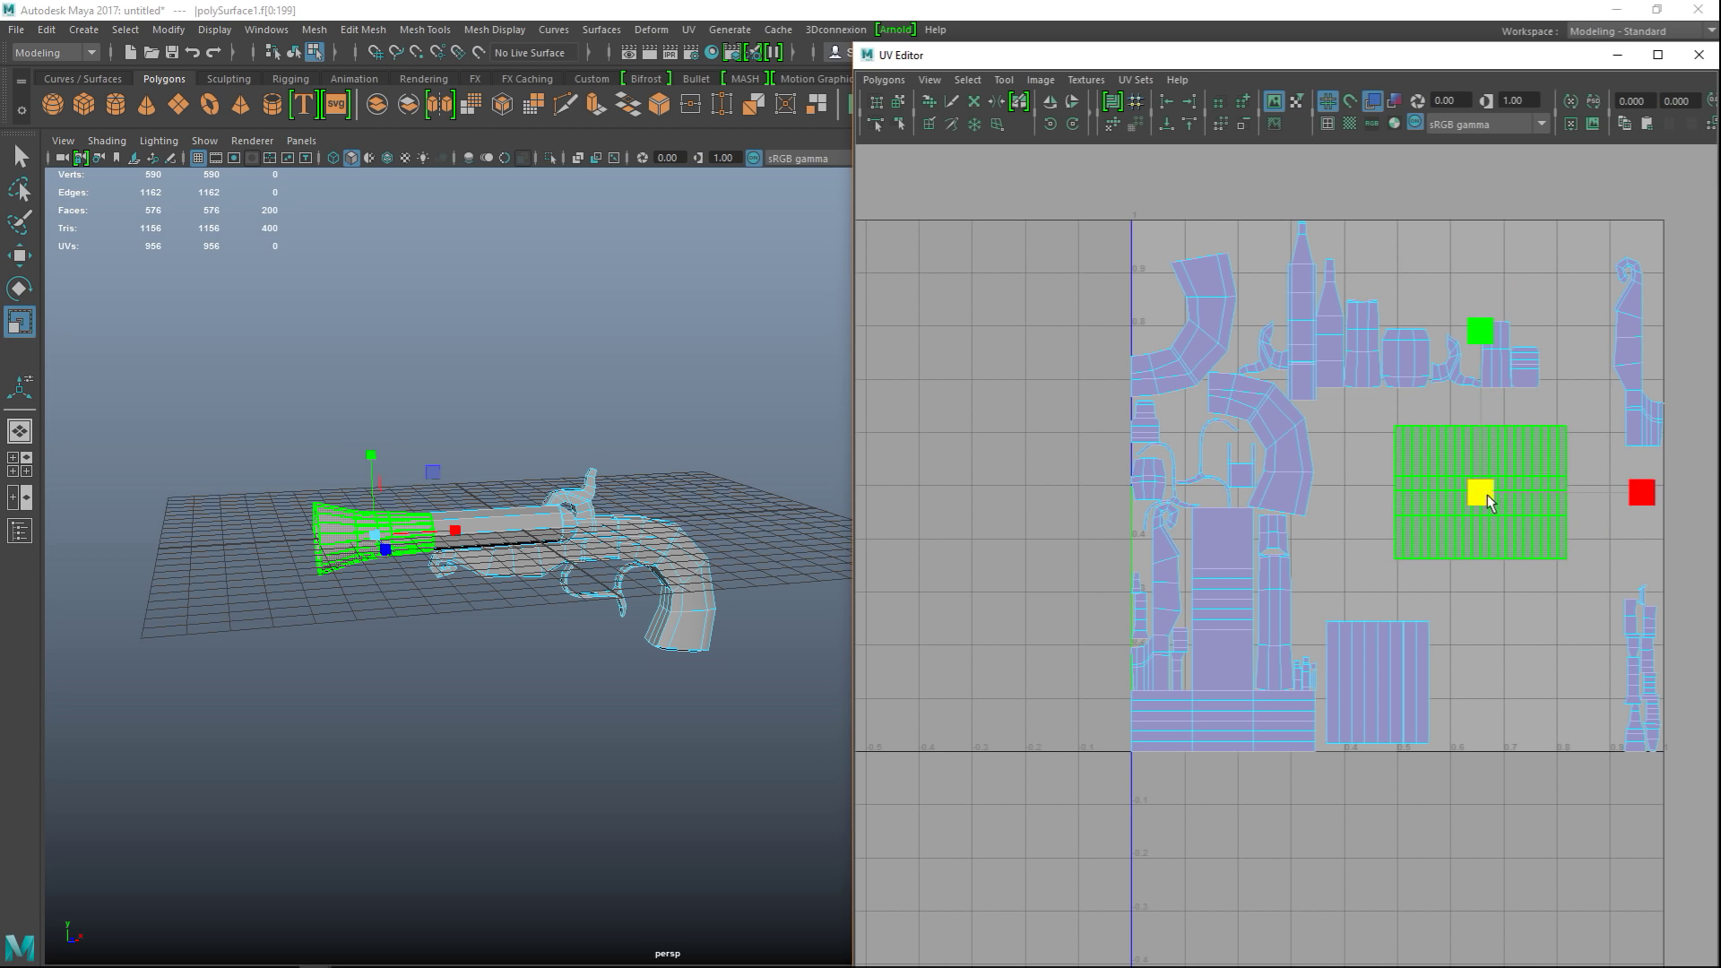
drag(1483, 495, 1537, 503)
- Select the whole barrel UV shell and scale it up uniformly, keeping it in the lower part of the UV tile
click(1439, 651)
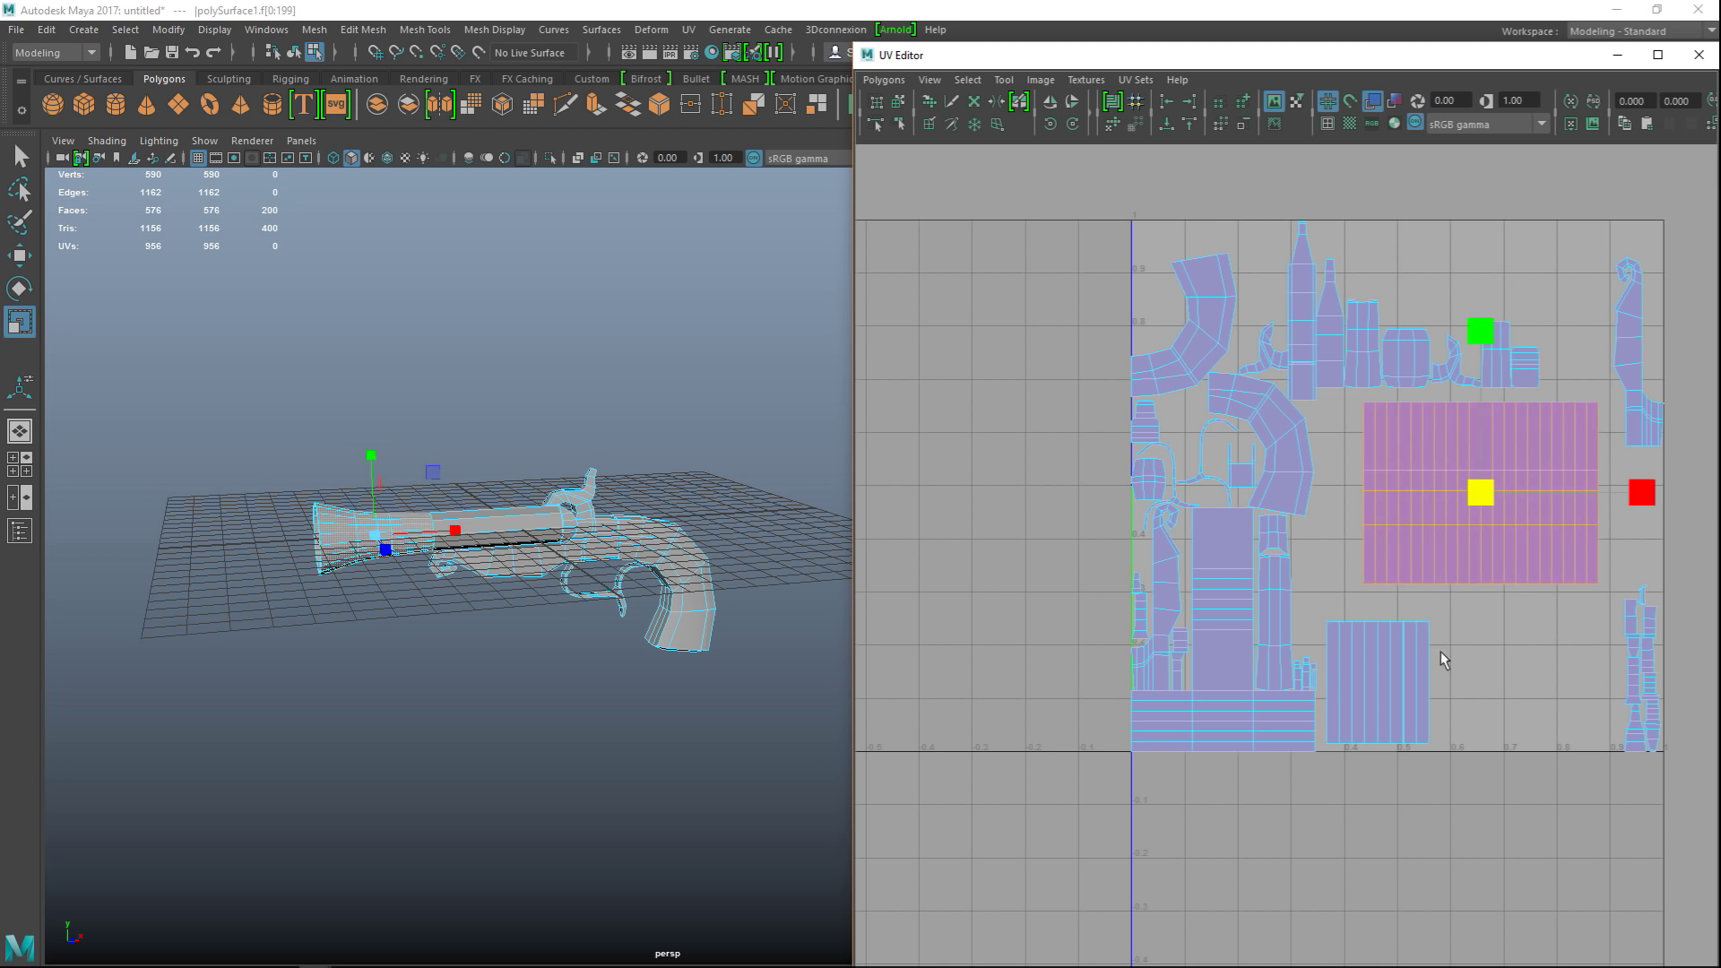
click(1416, 682)
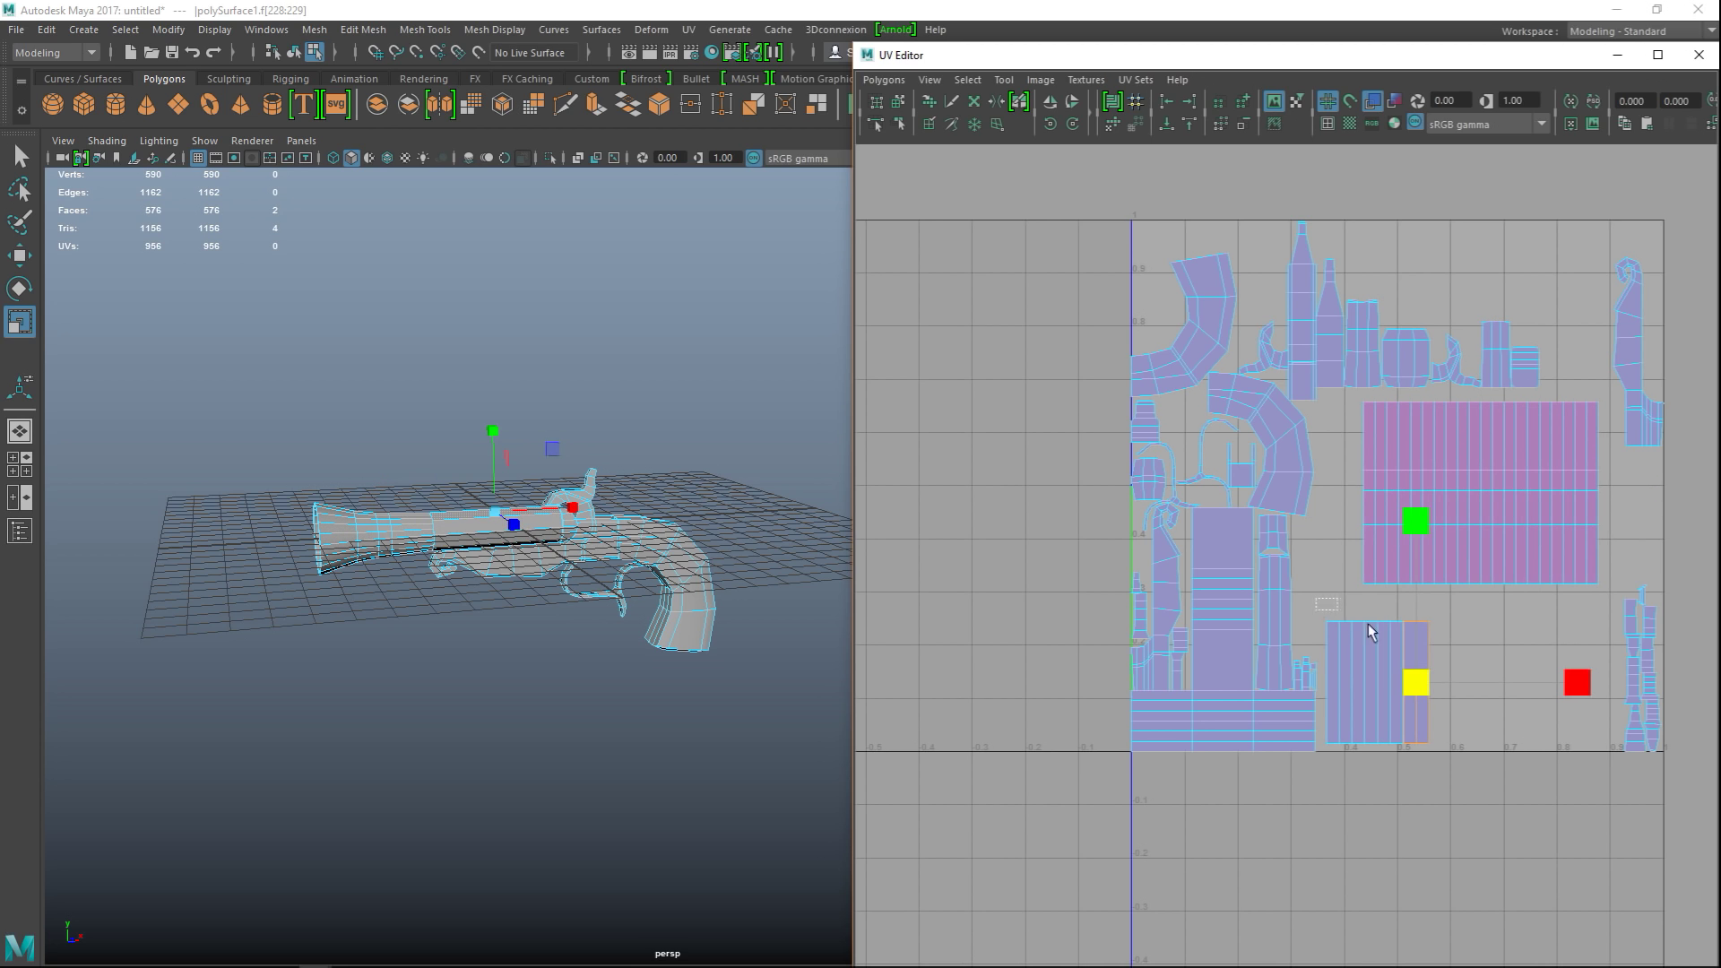
drag(1318, 599, 1444, 758)
drag(1374, 699, 1438, 650)
key(w)
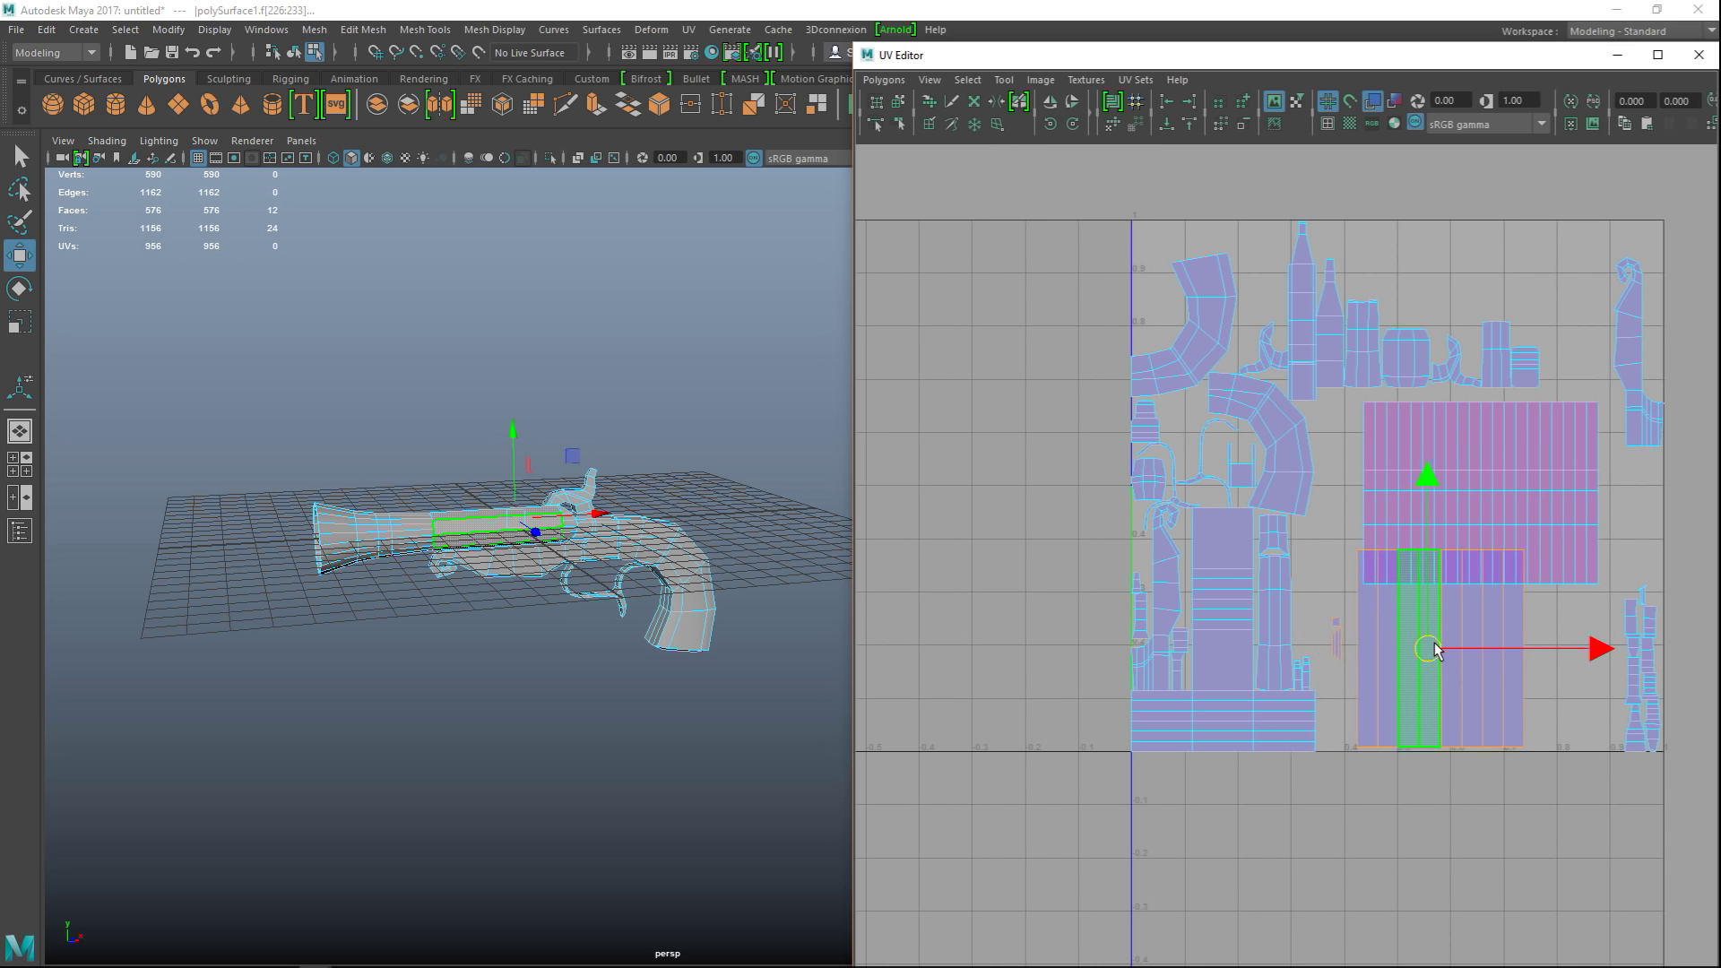
- Rotate the barrel's UV shell 90 degrees and place it directly beneath the muzzle's shell
click(1050, 125)
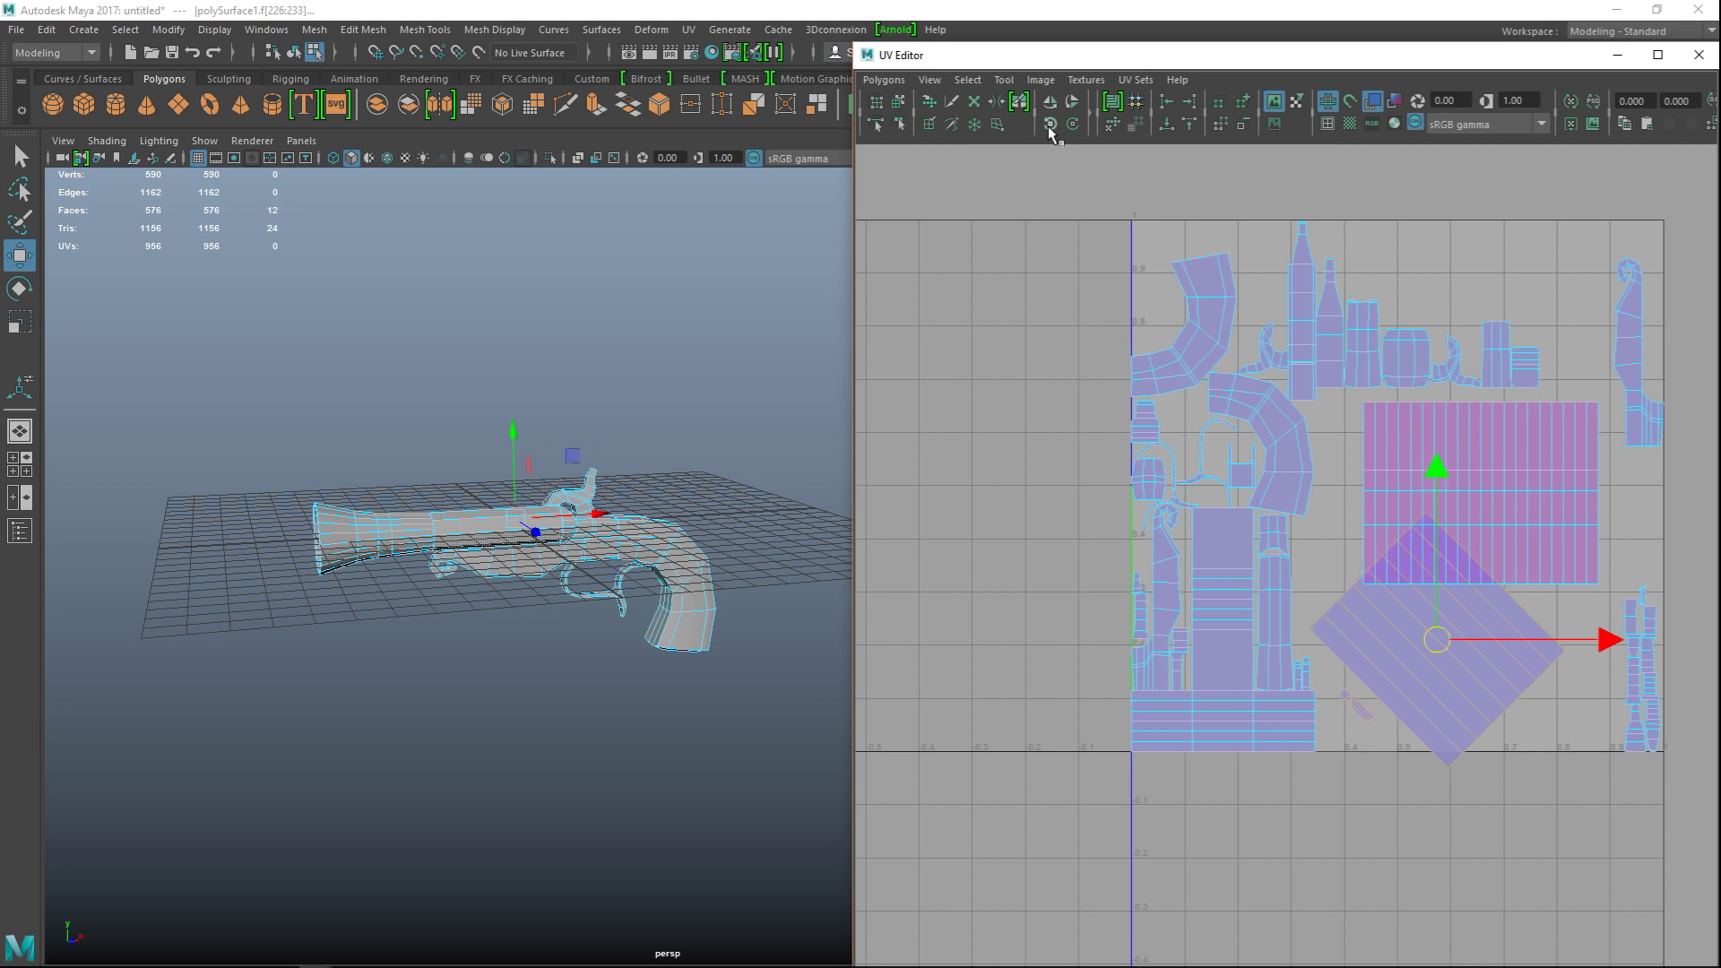
click(1050, 126)
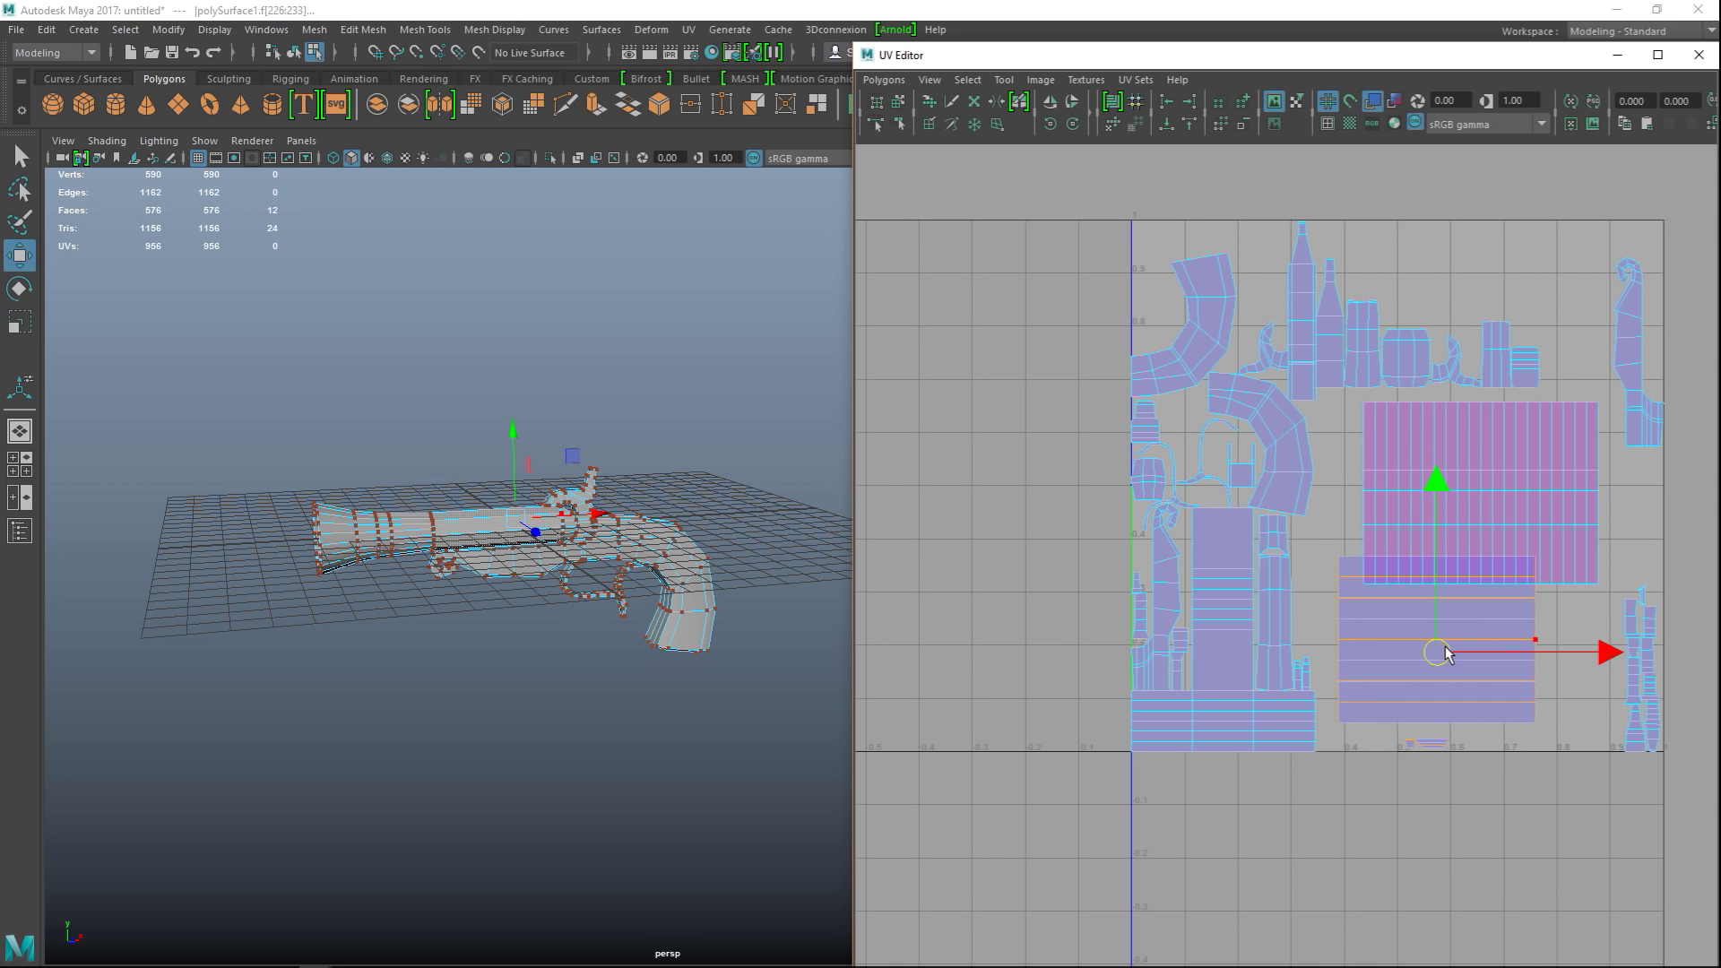
drag(1446, 654, 1483, 681)
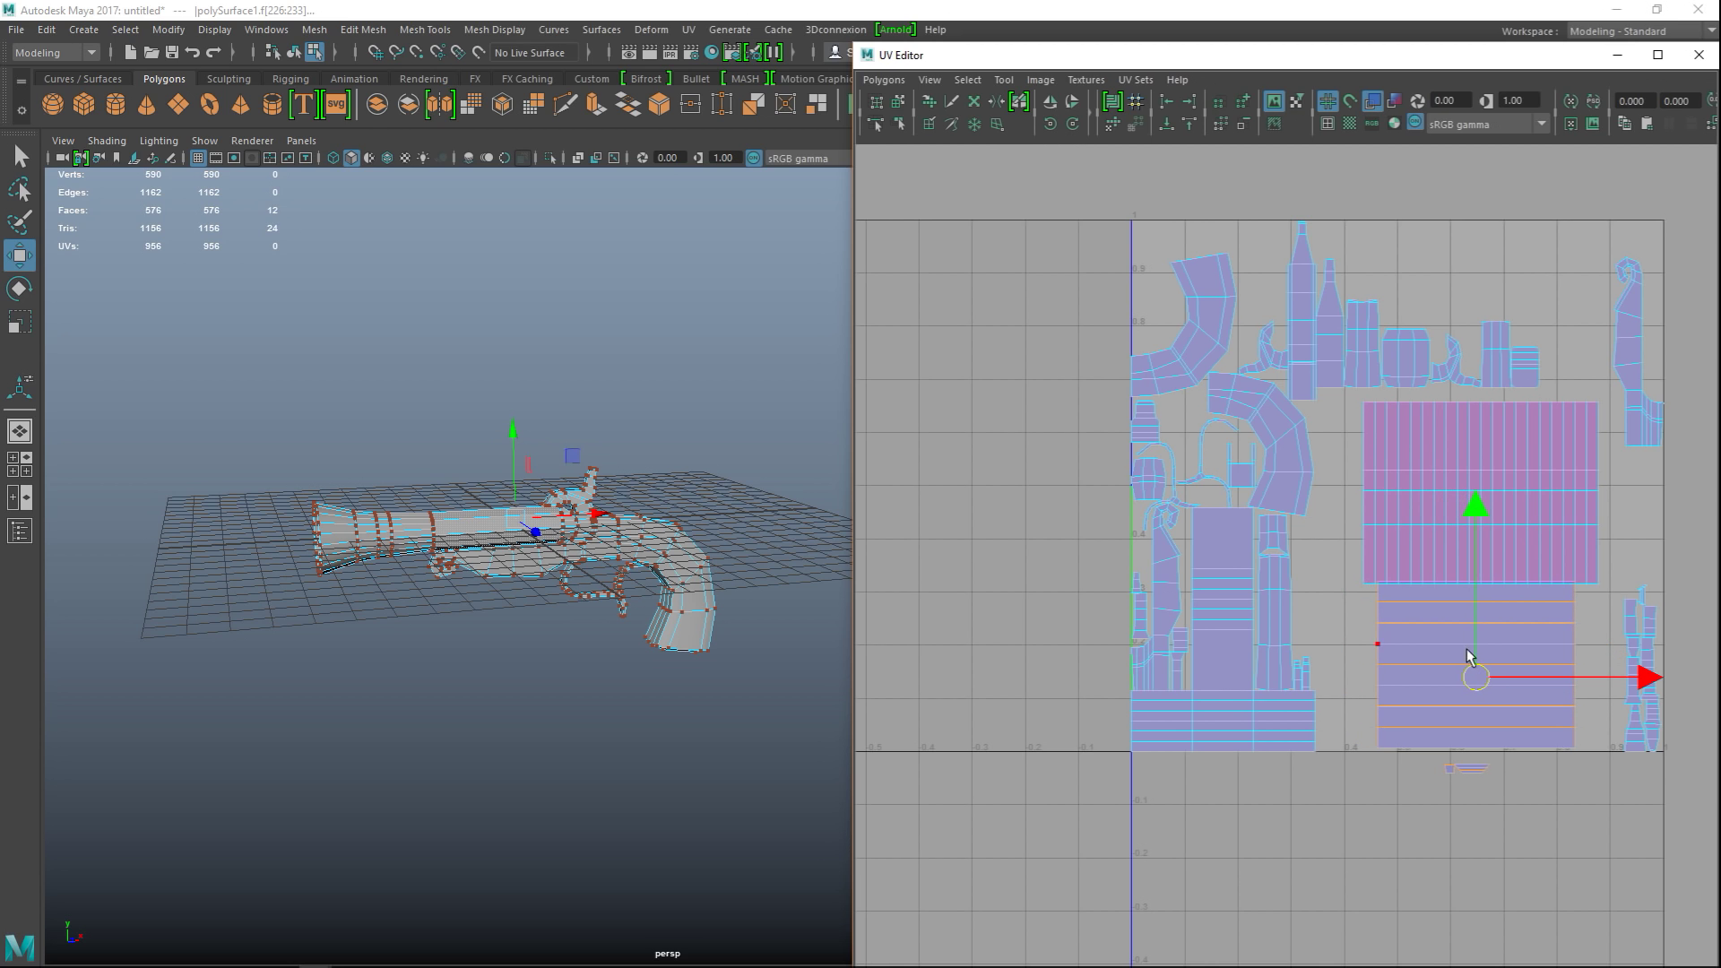
- Scale the muzzle's UV shell down slightly to leave a gap between it and the barrel's shell
right_drag(1410, 453, 1366, 429)
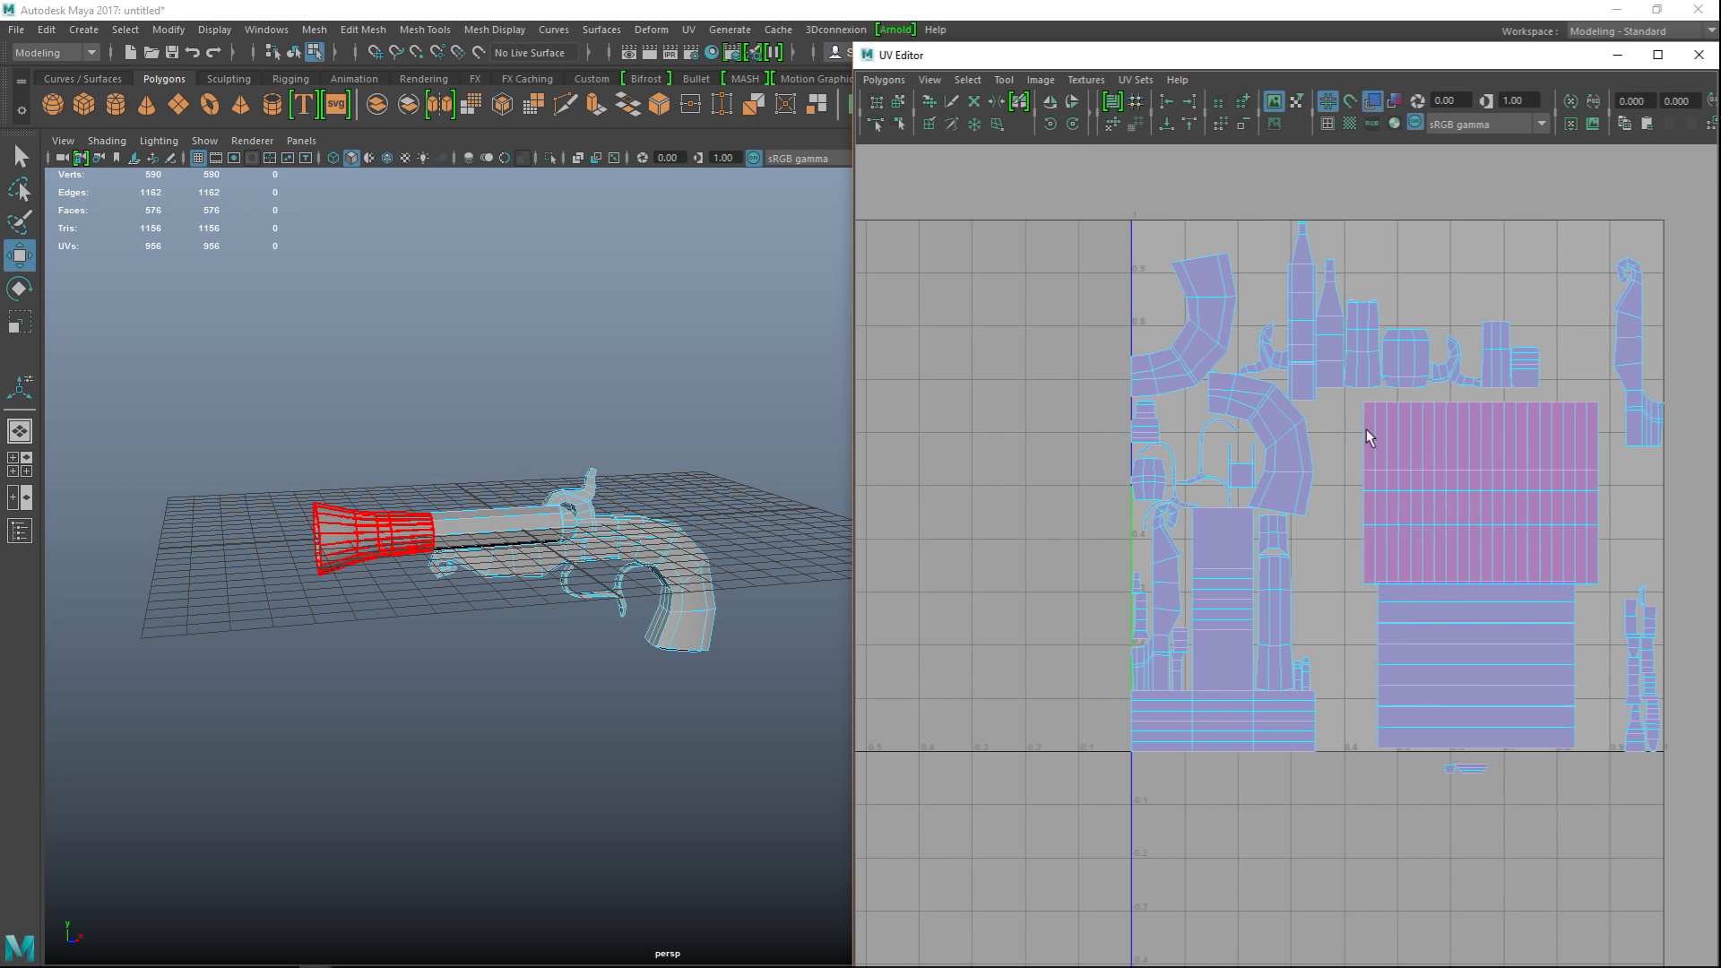
click(1418, 466)
key(r)
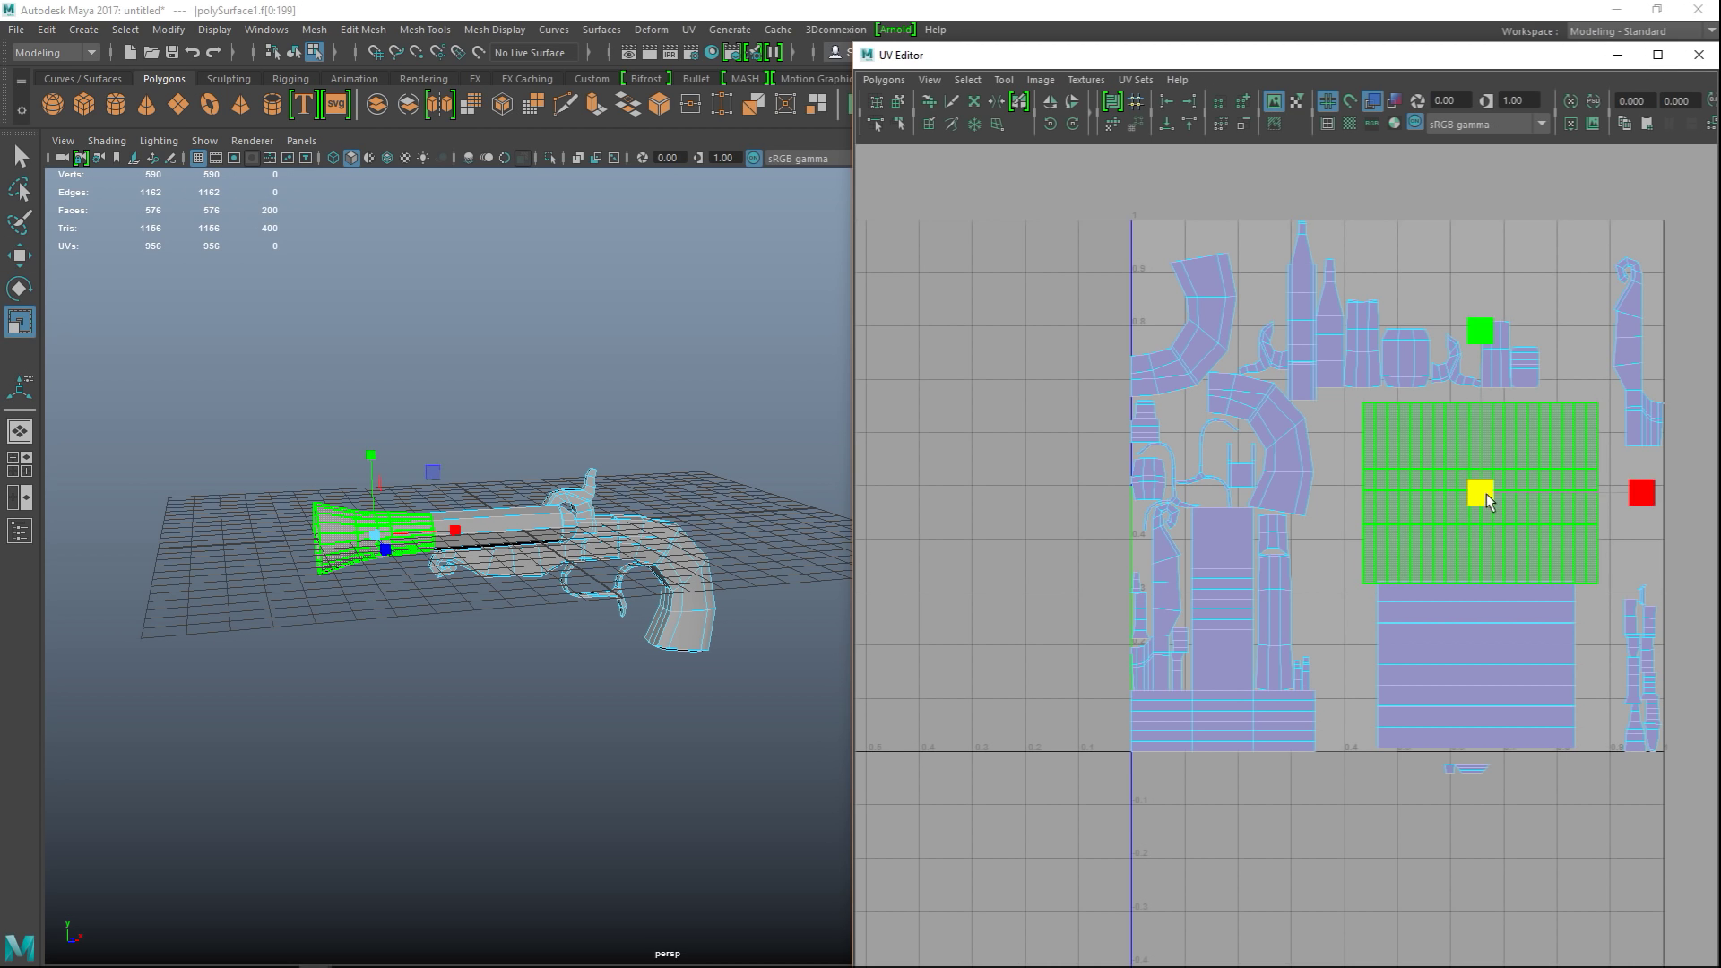
drag(1484, 495, 1468, 484)
key(w)
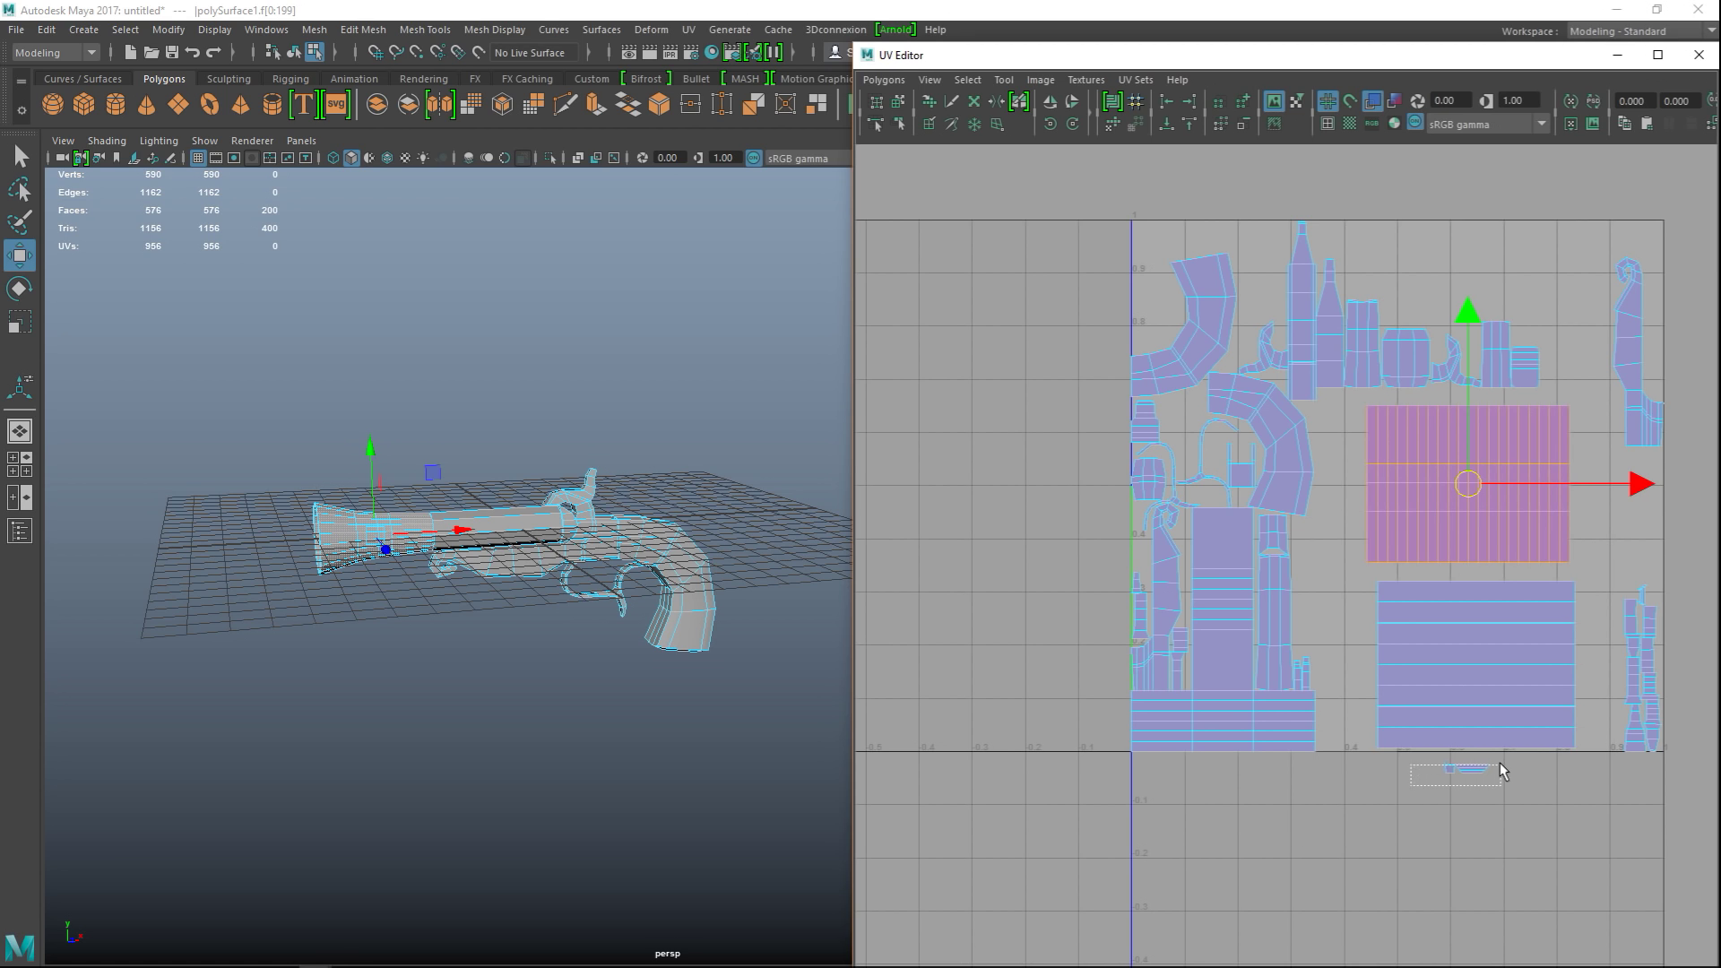
- Move the small UV shell lying below the UV tile into the free space beside the barrel's shell
drag(1503, 772, 1336, 627)
click(1406, 826)
alt+right_drag(1403, 827, 1273, 794)
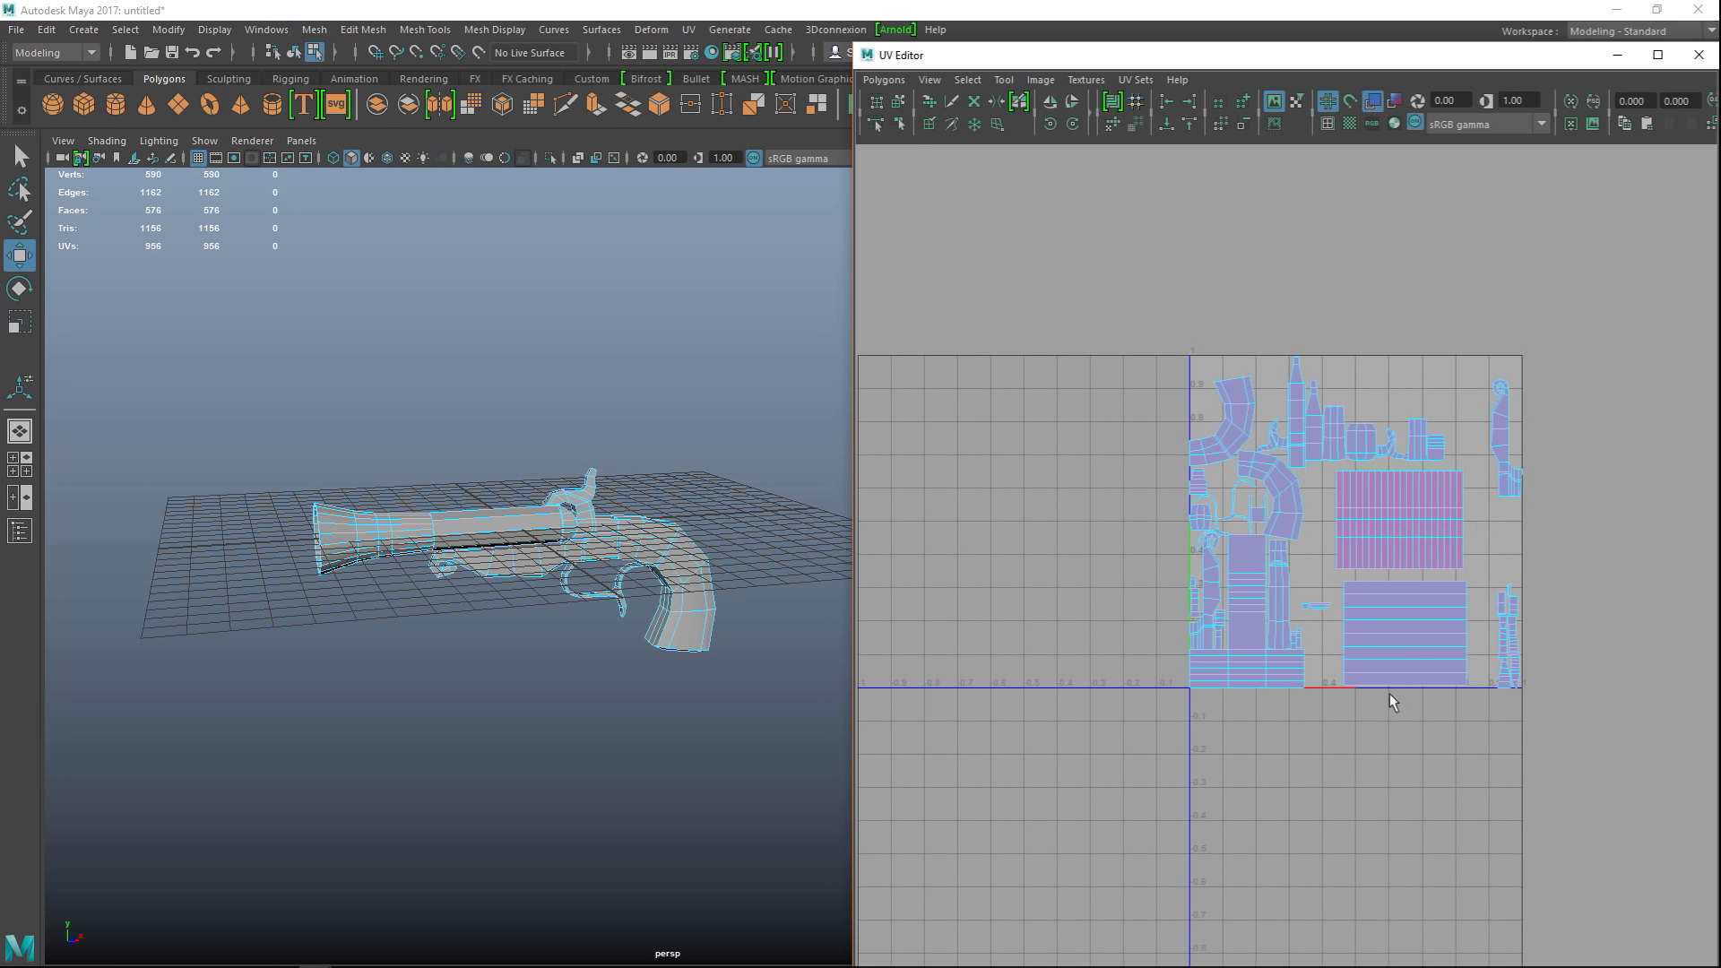
alt+right_drag(756, 650, 863, 629)
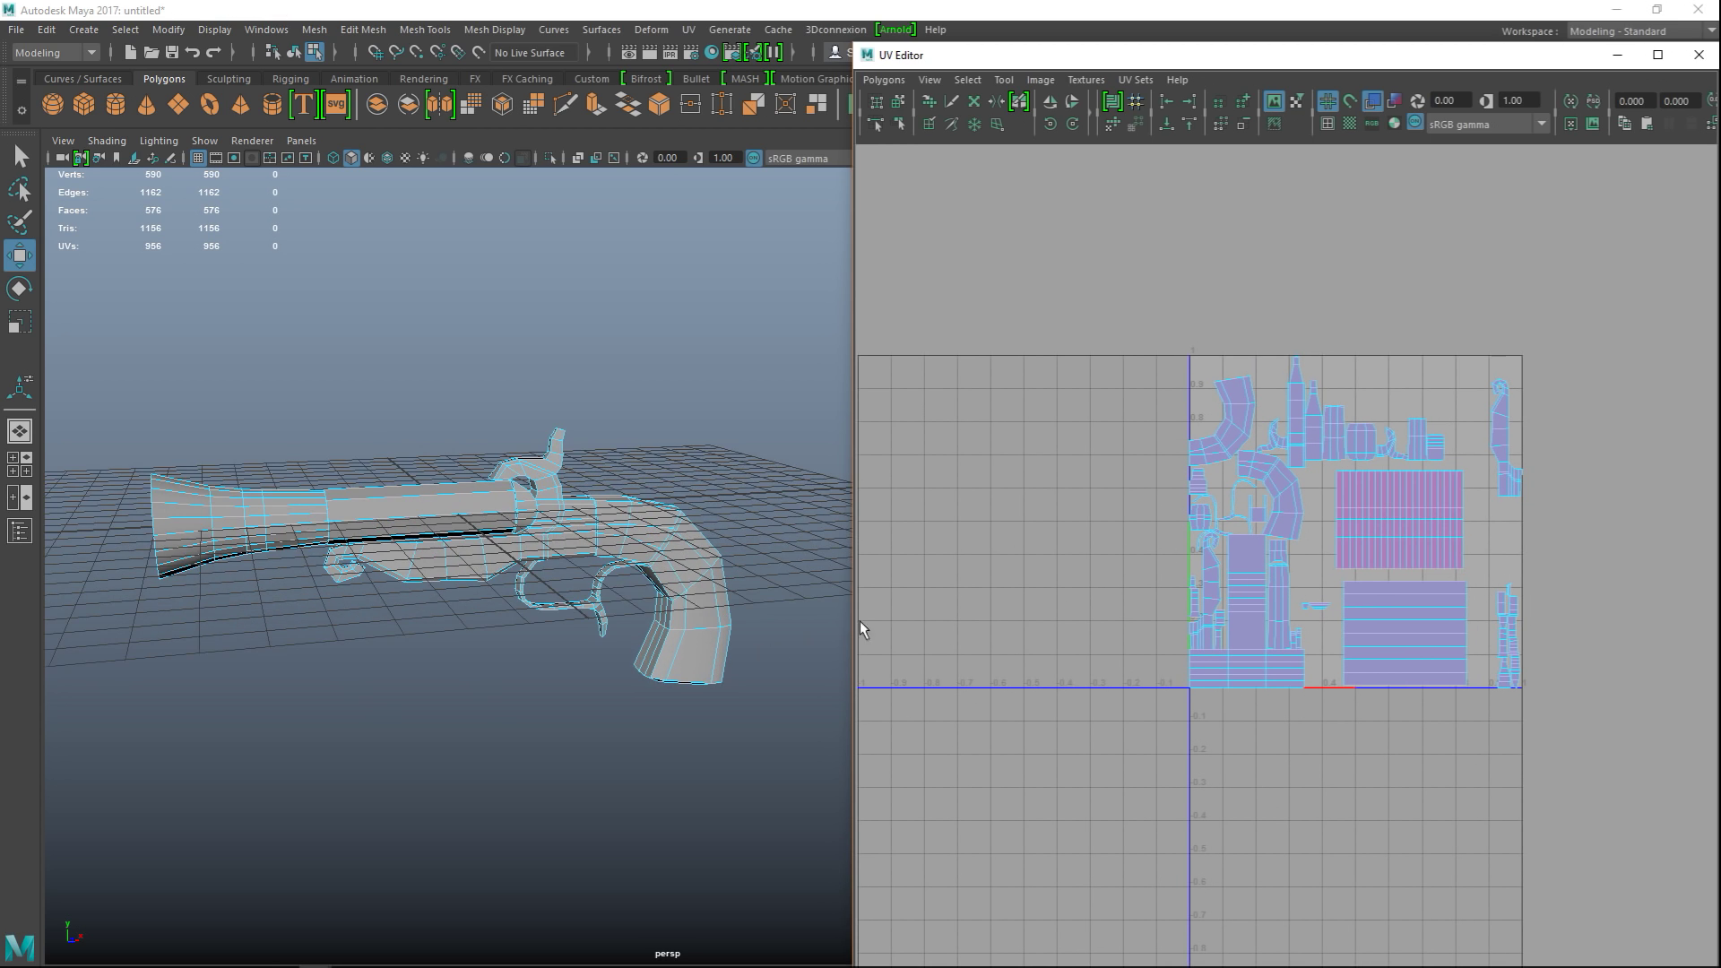
- Put the UV Editor away, select the combined pistol mesh in object mode and separate it into its individual pieces
click(1618, 55)
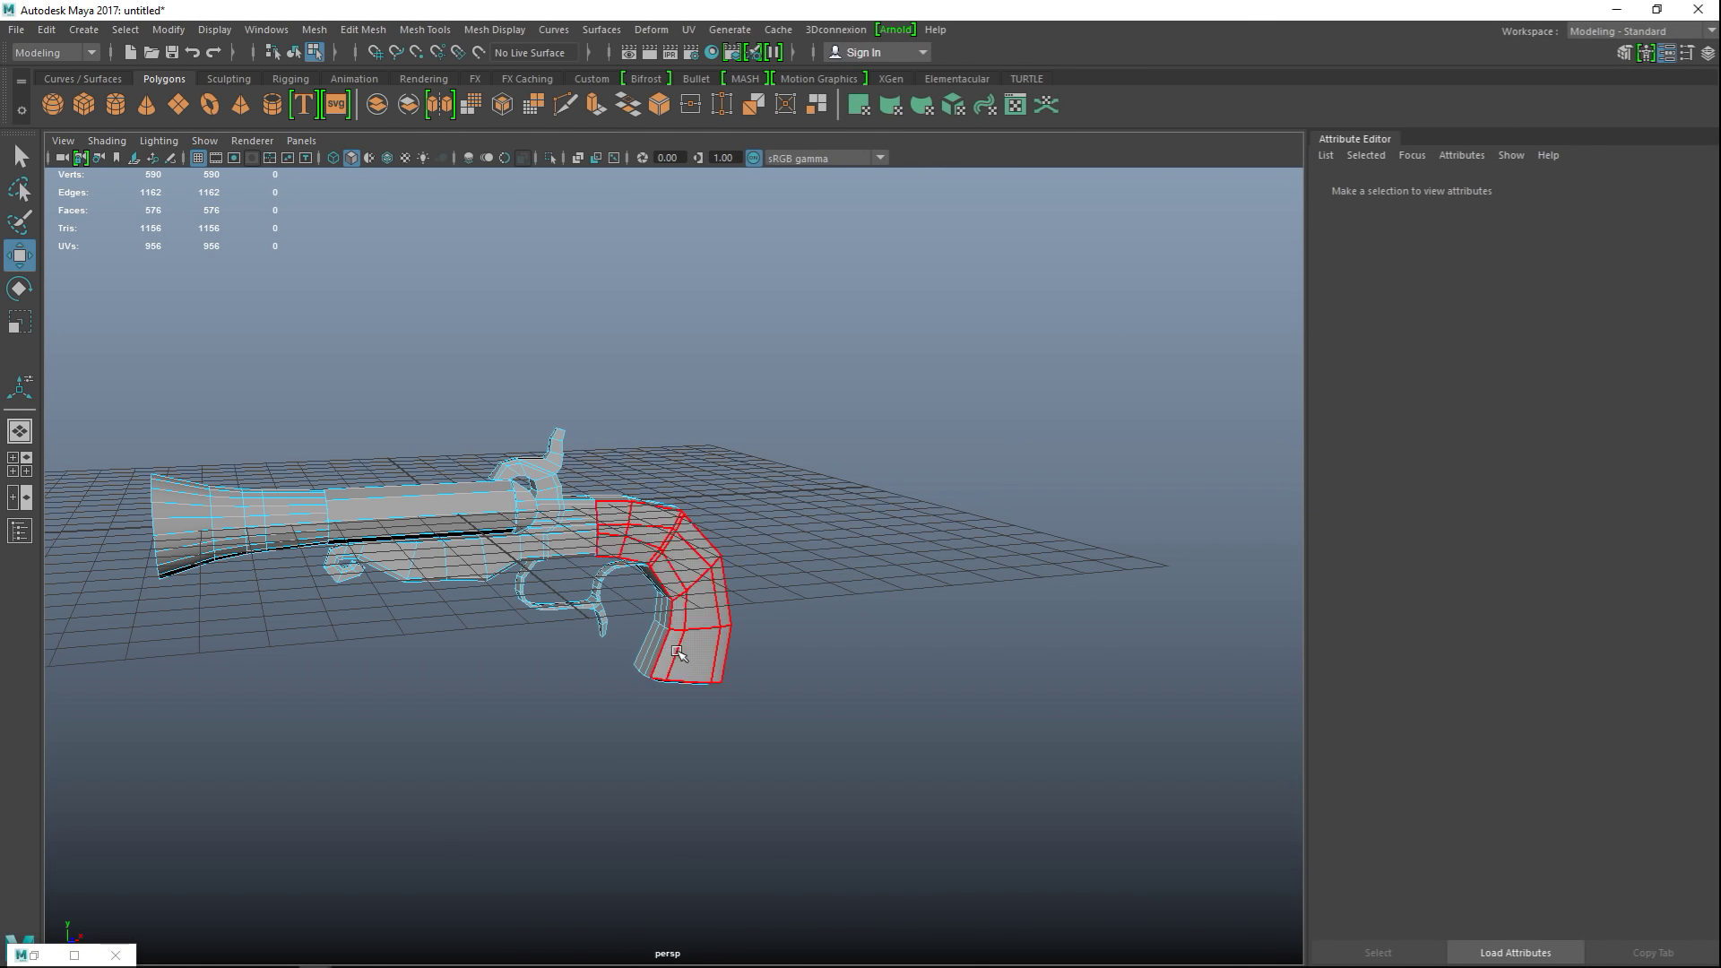
right_drag(523, 422, 613, 390)
click(664, 556)
scroll(810, 653, down, 3)
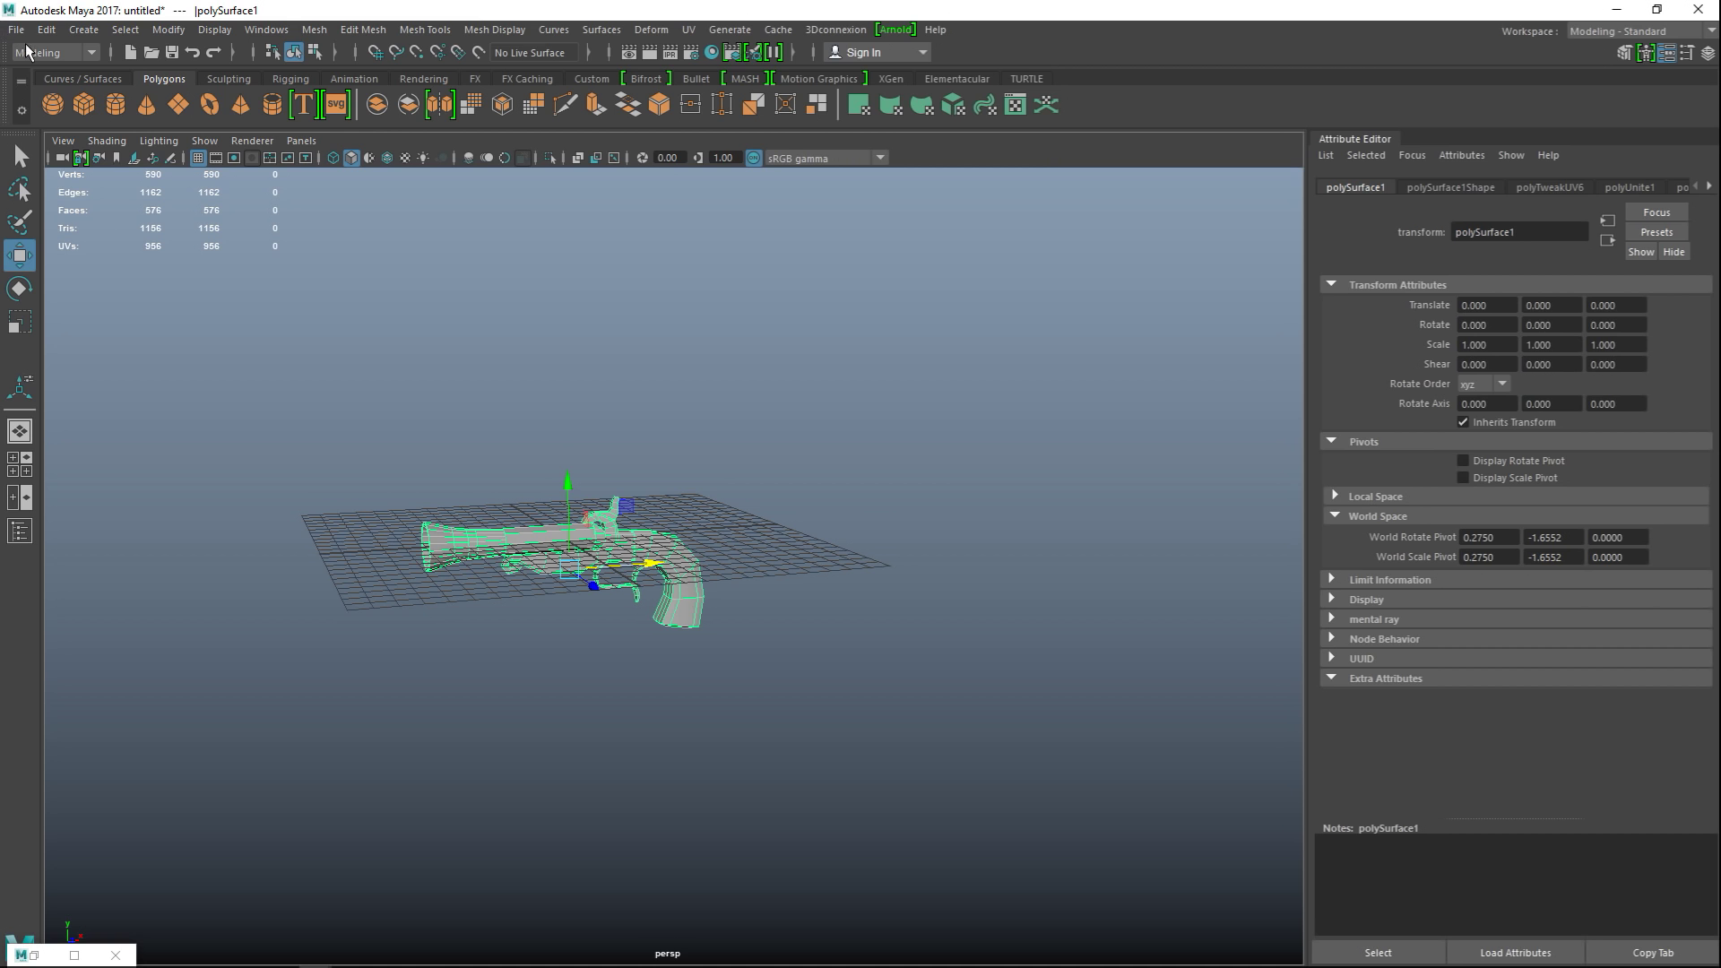
scroll(743, 610, up, 3)
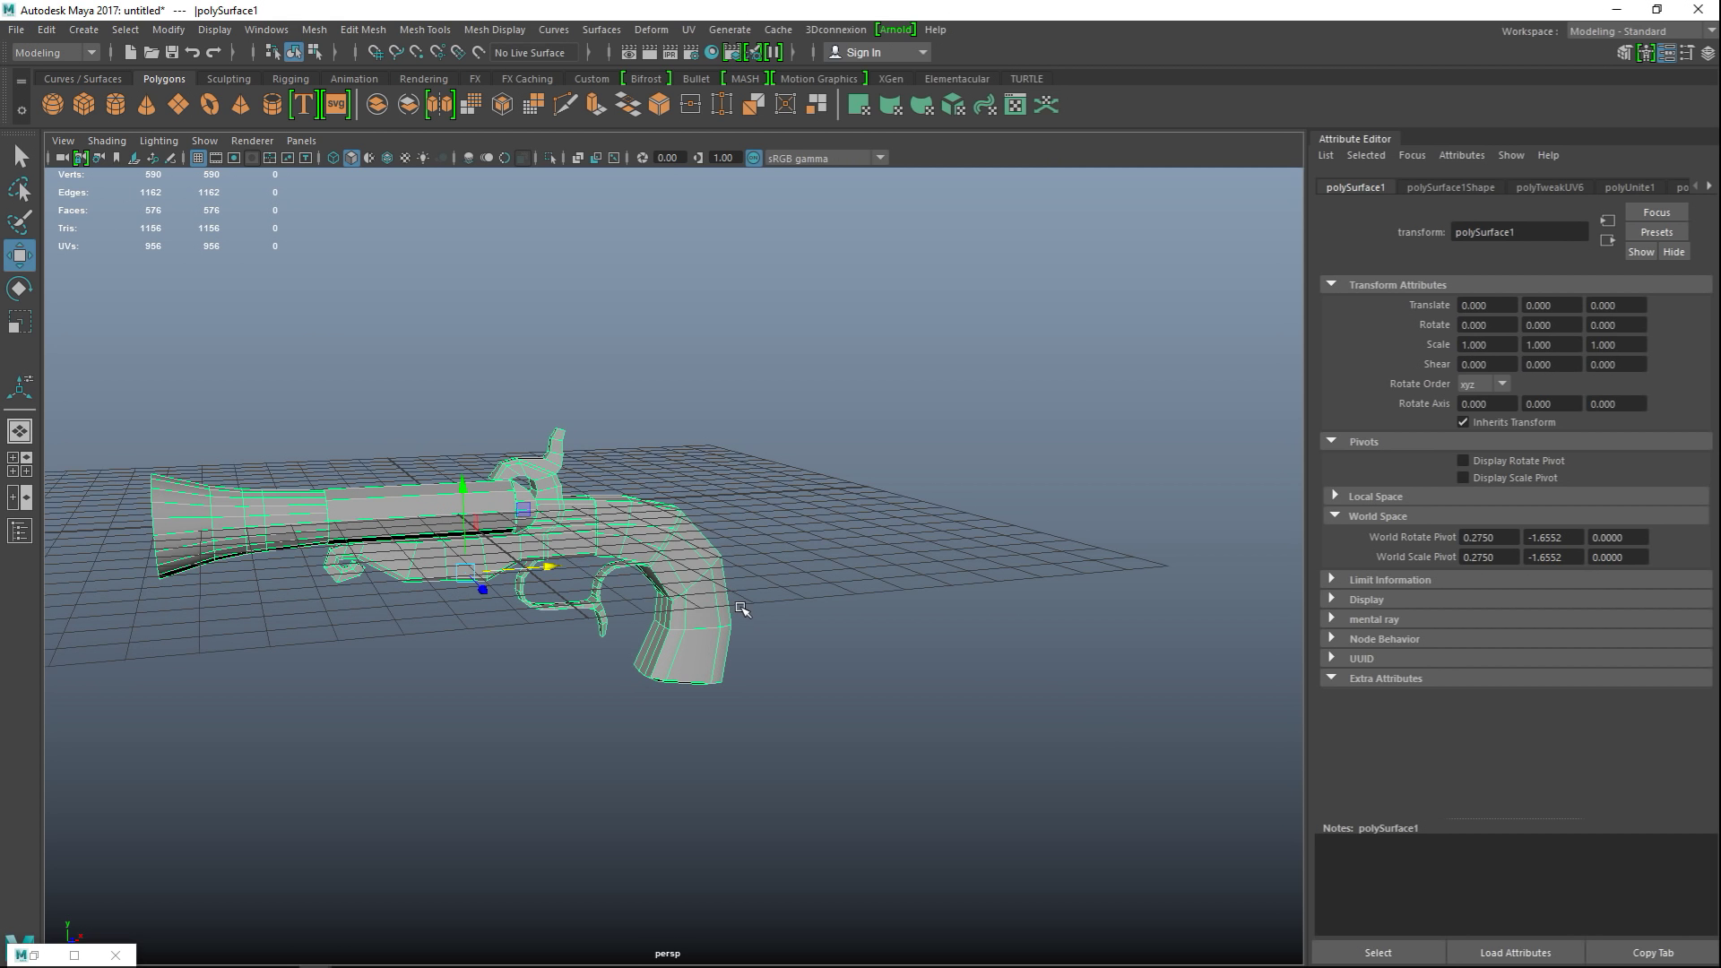
alt+drag(761, 660, 926, 715)
scroll(930, 738, up, 4)
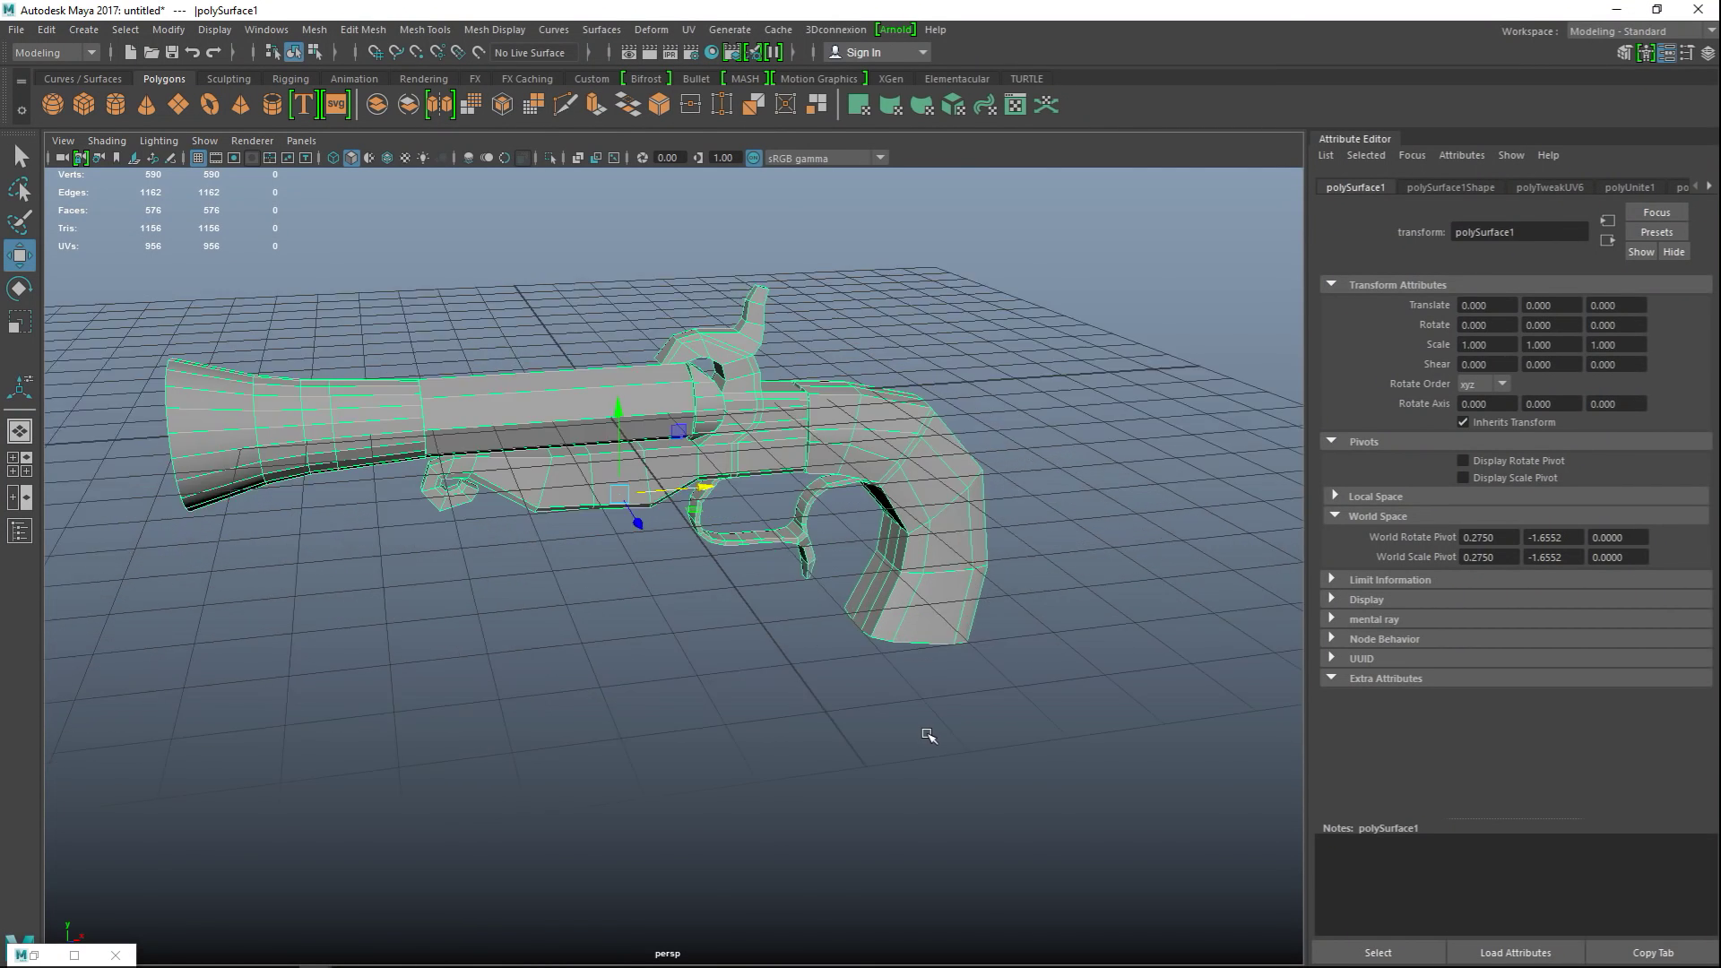
alt+middle_drag(933, 726, 951, 795)
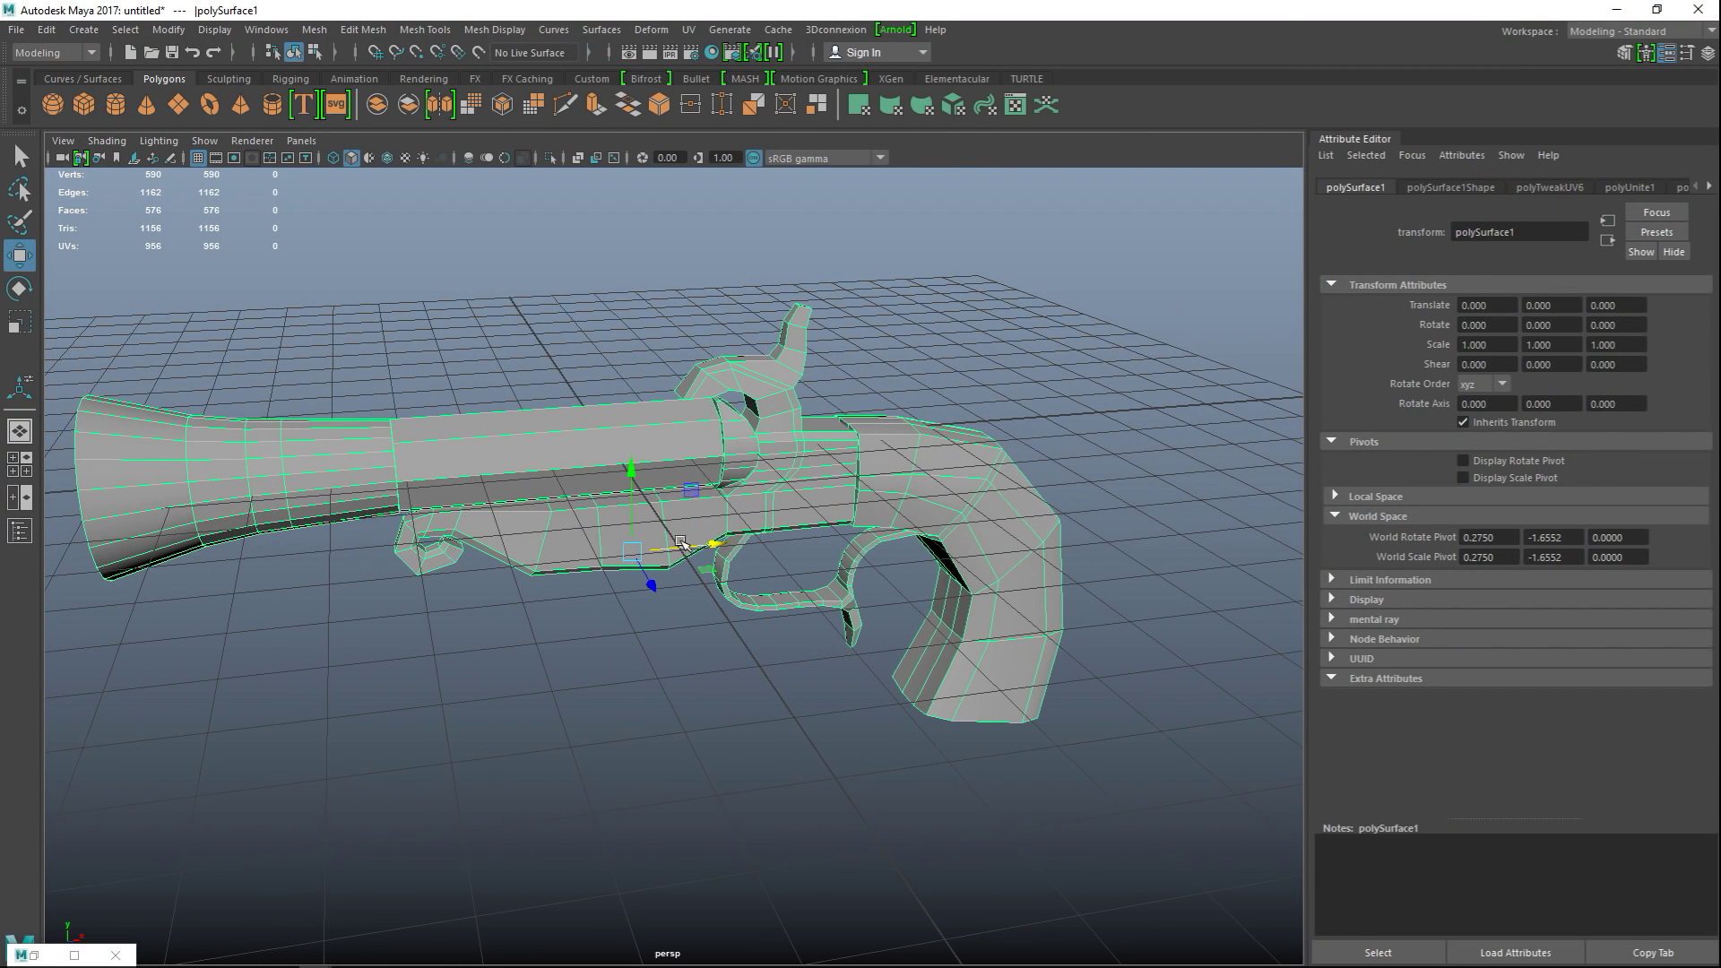
right_drag(517, 463, 590, 404)
click(314, 29)
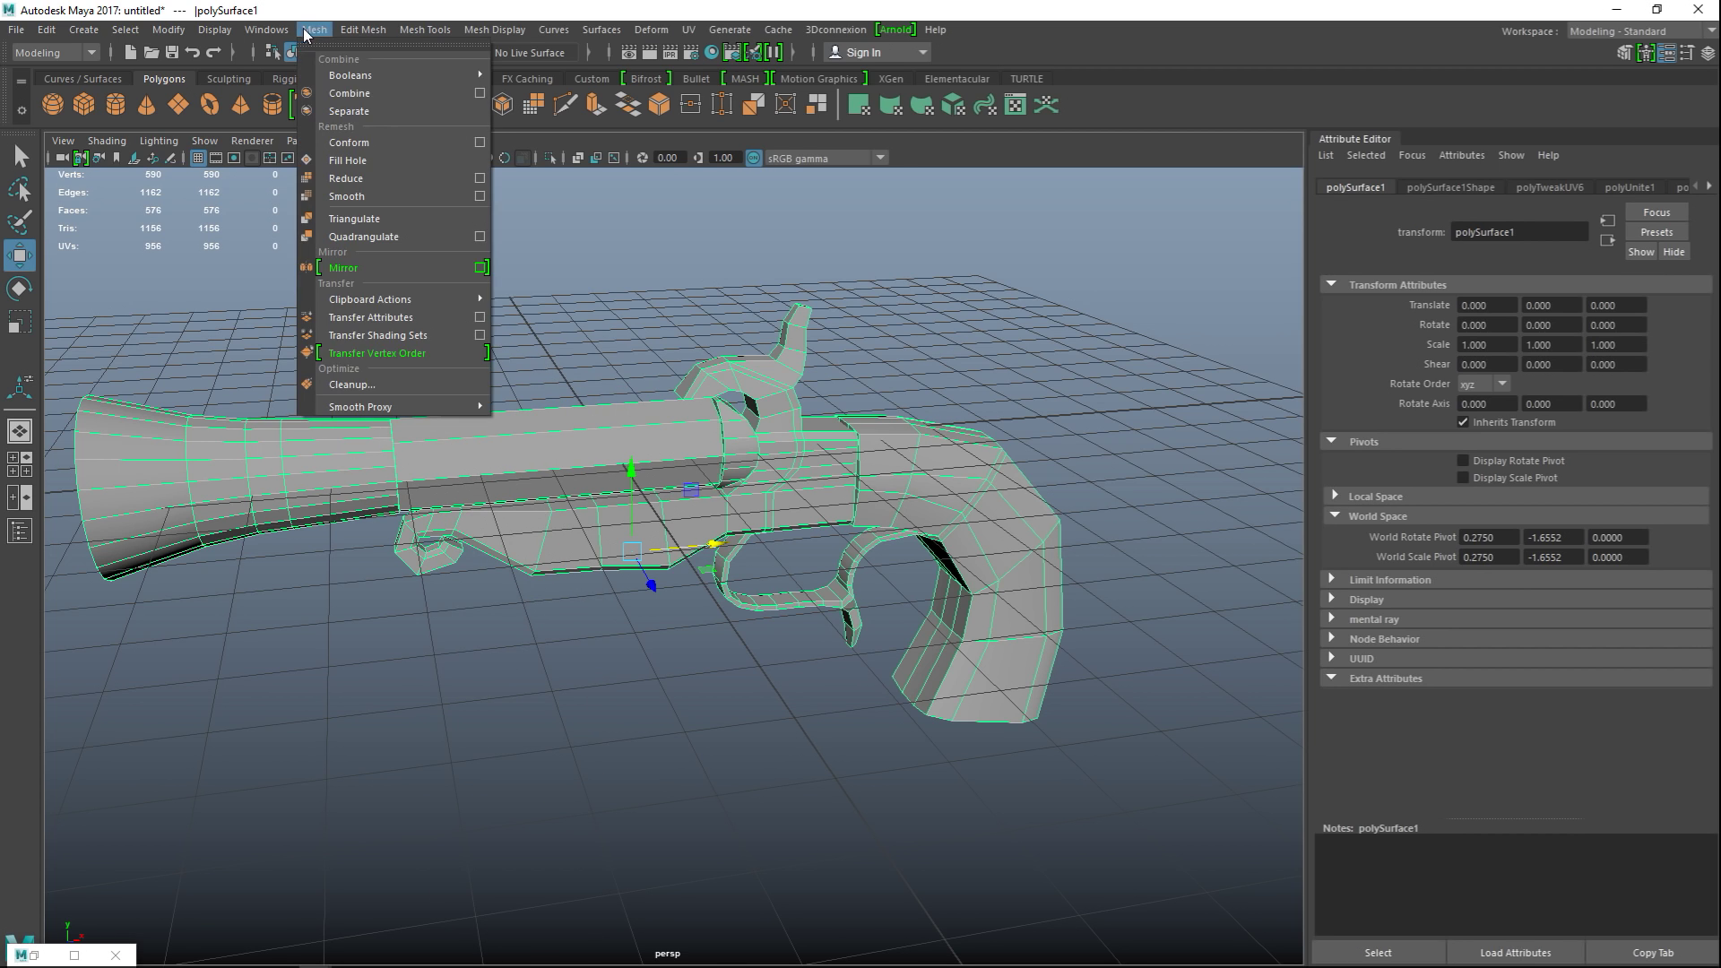
click(364, 110)
- Assign a new Lambert material to the muzzle and barrel pieces and set its color to red
click(285, 469)
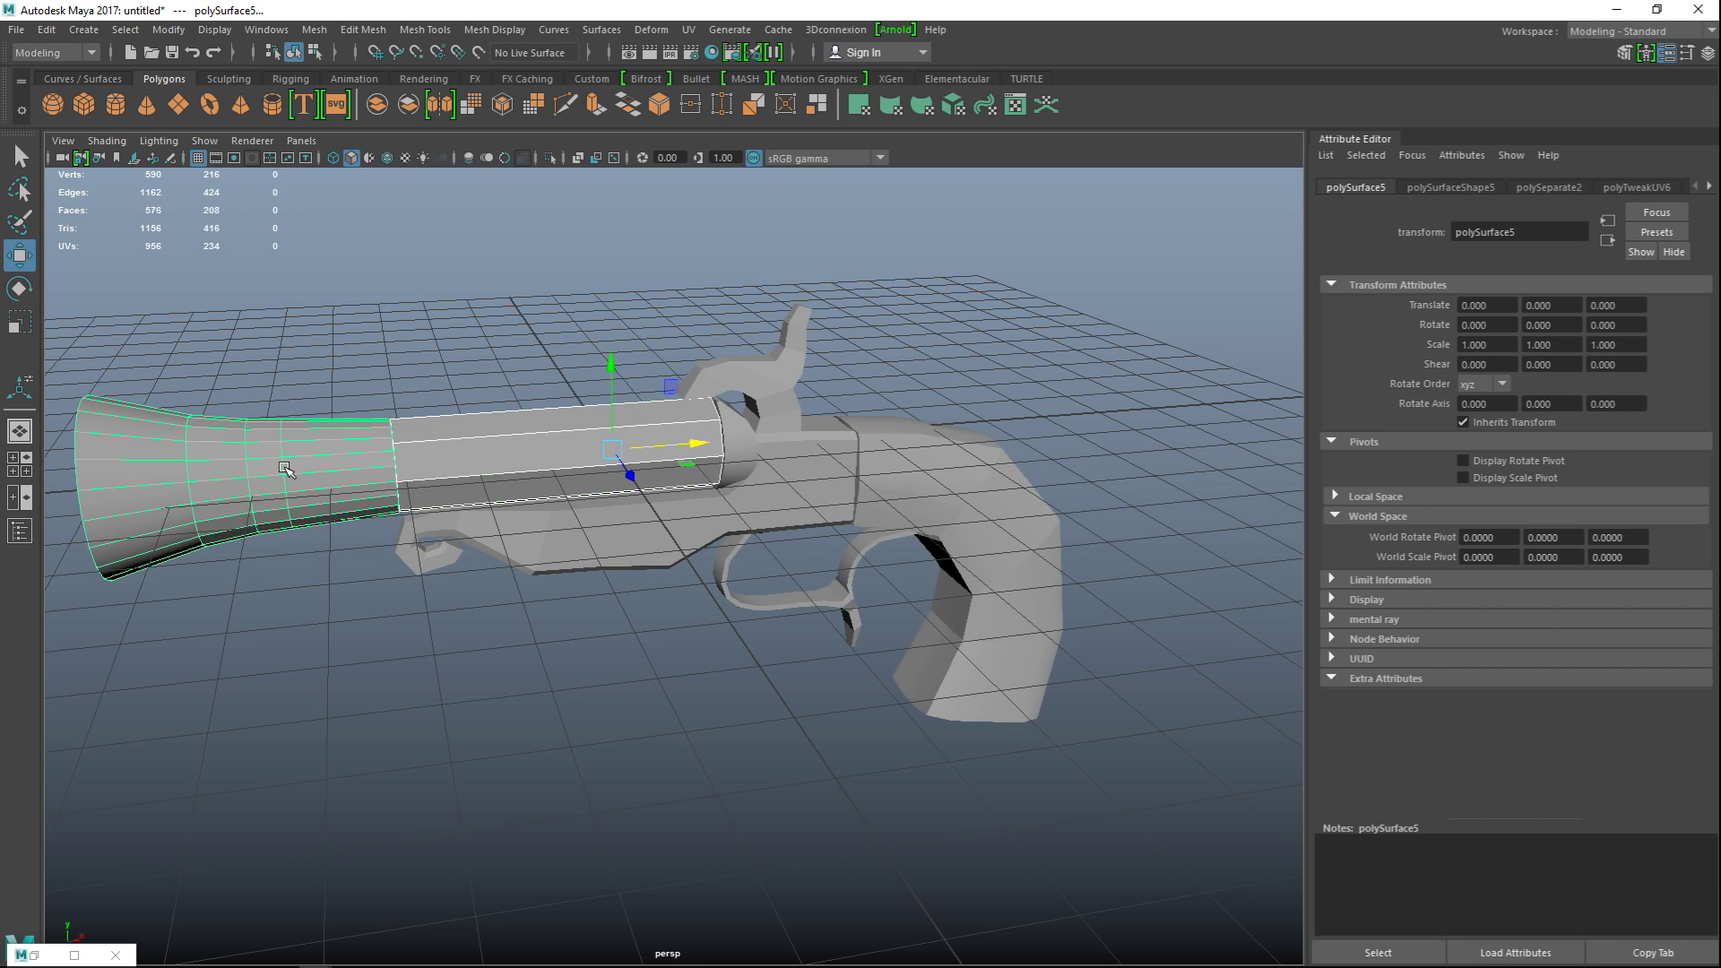
right_drag(285, 469, 274, 877)
click(709, 441)
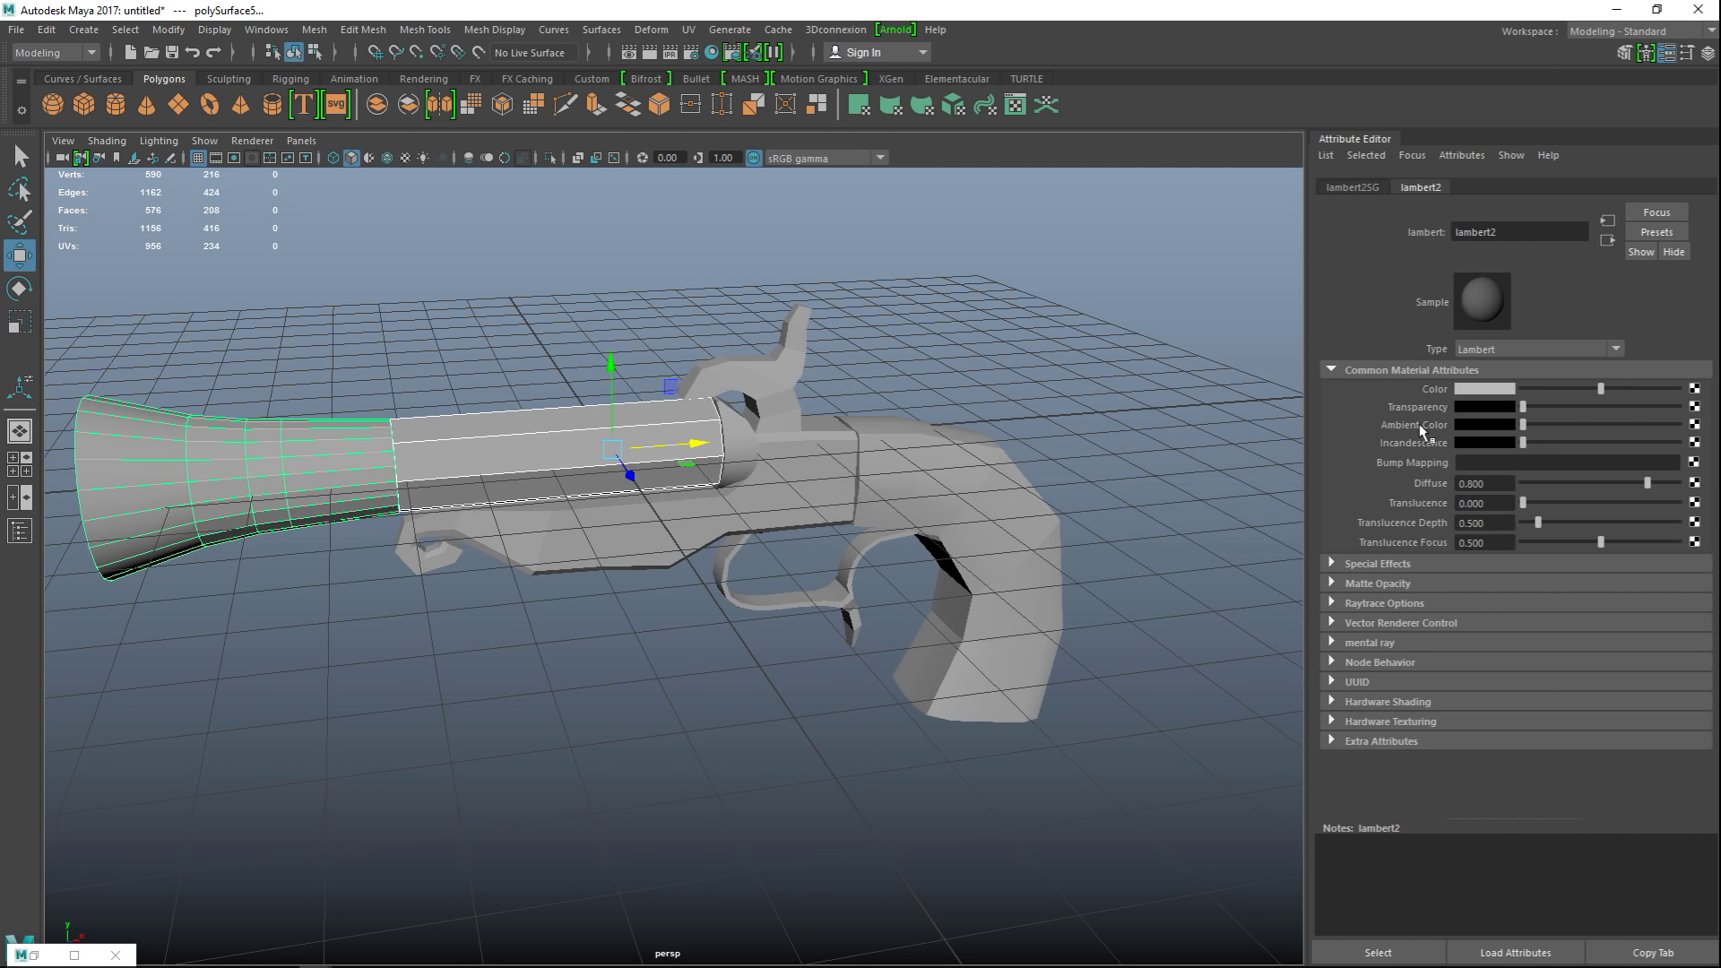
click(1476, 395)
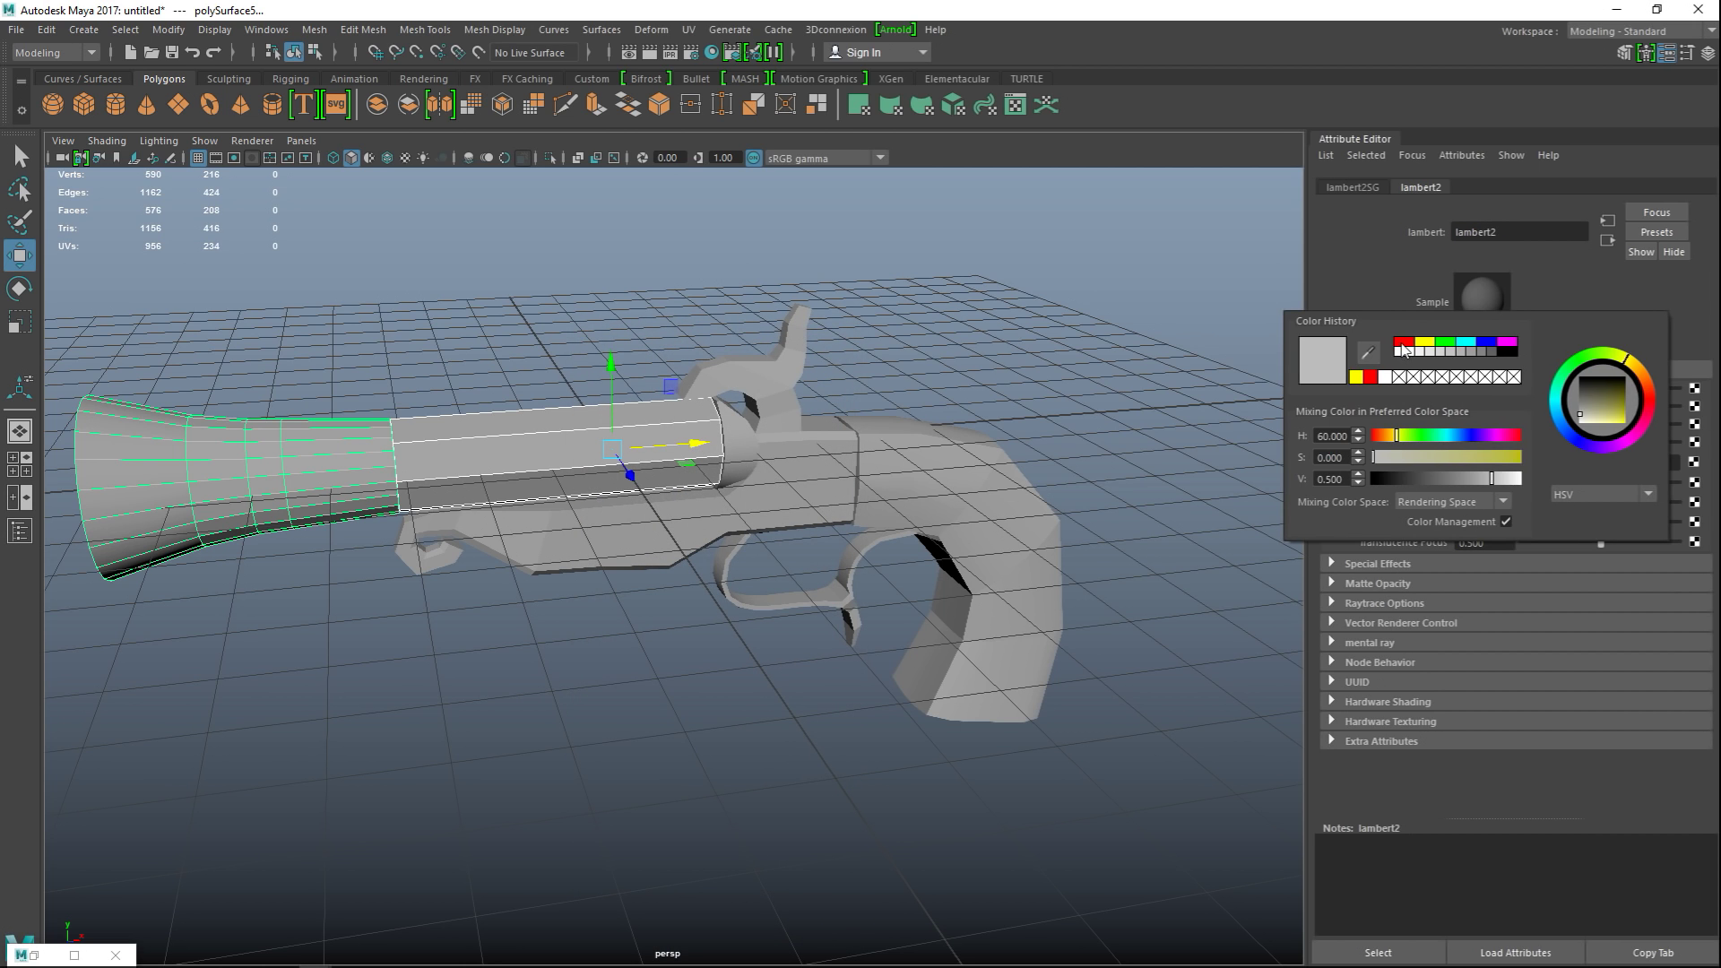
click(1404, 346)
click(529, 835)
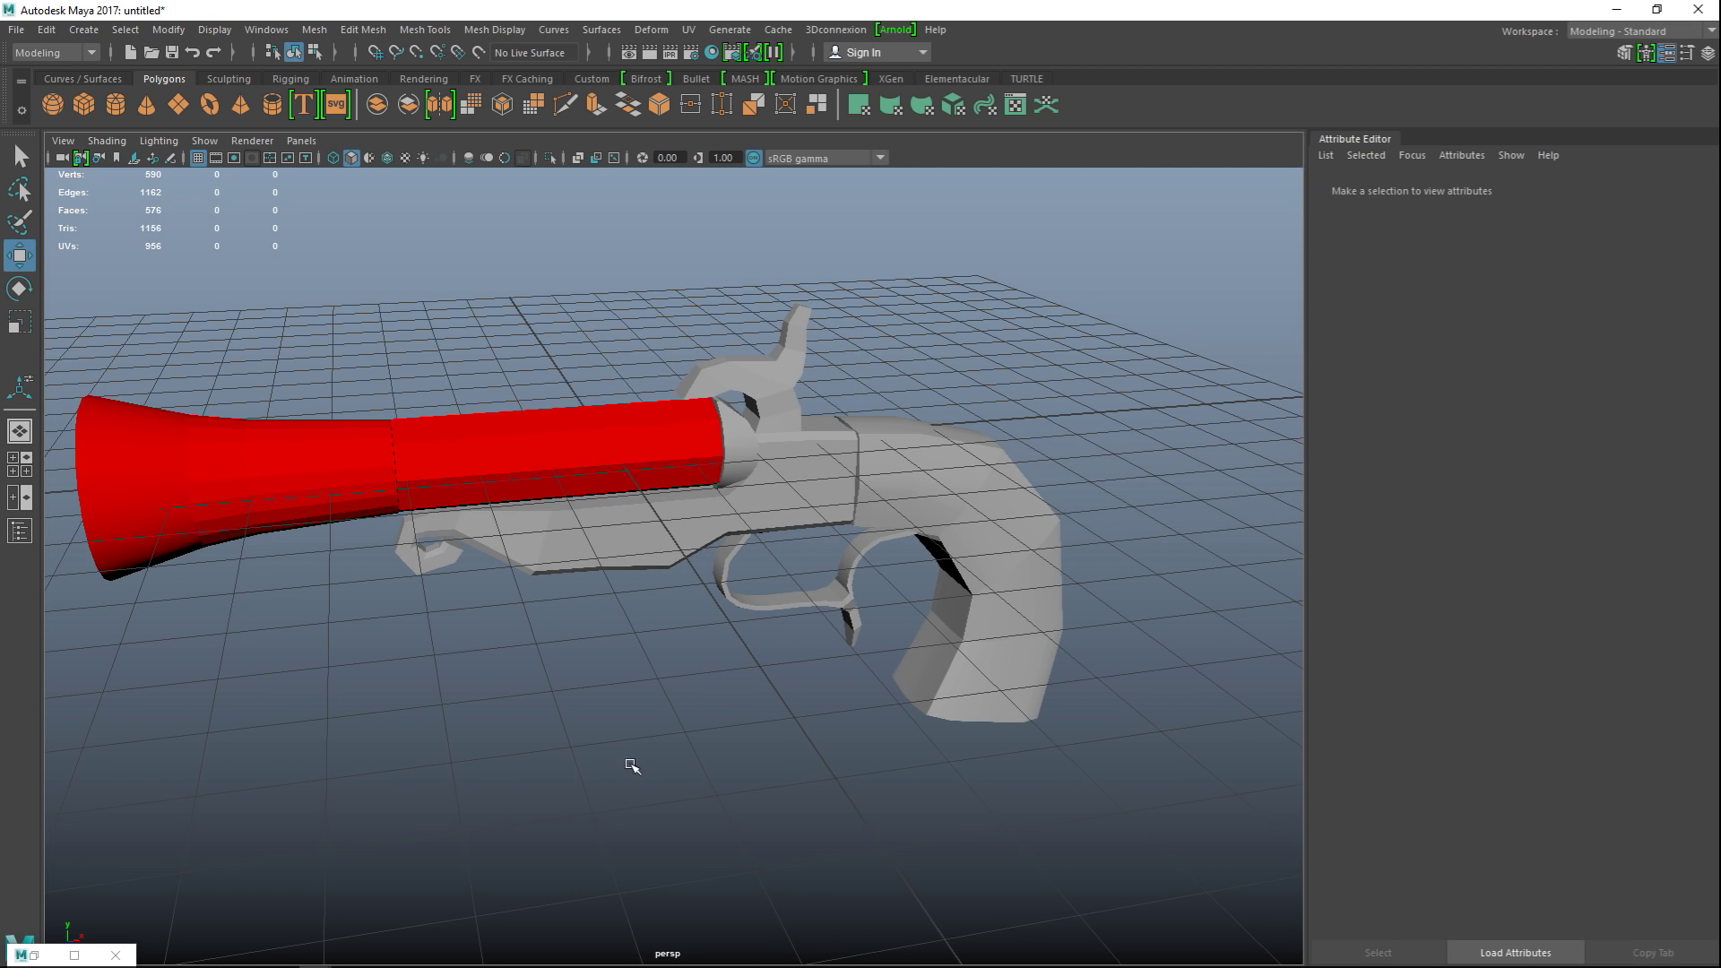
- Assign a new Lambert material to the rounded cap at the barrel's rear end and set its color to yellow
alt+drag(627, 765, 638, 734)
click(631, 536)
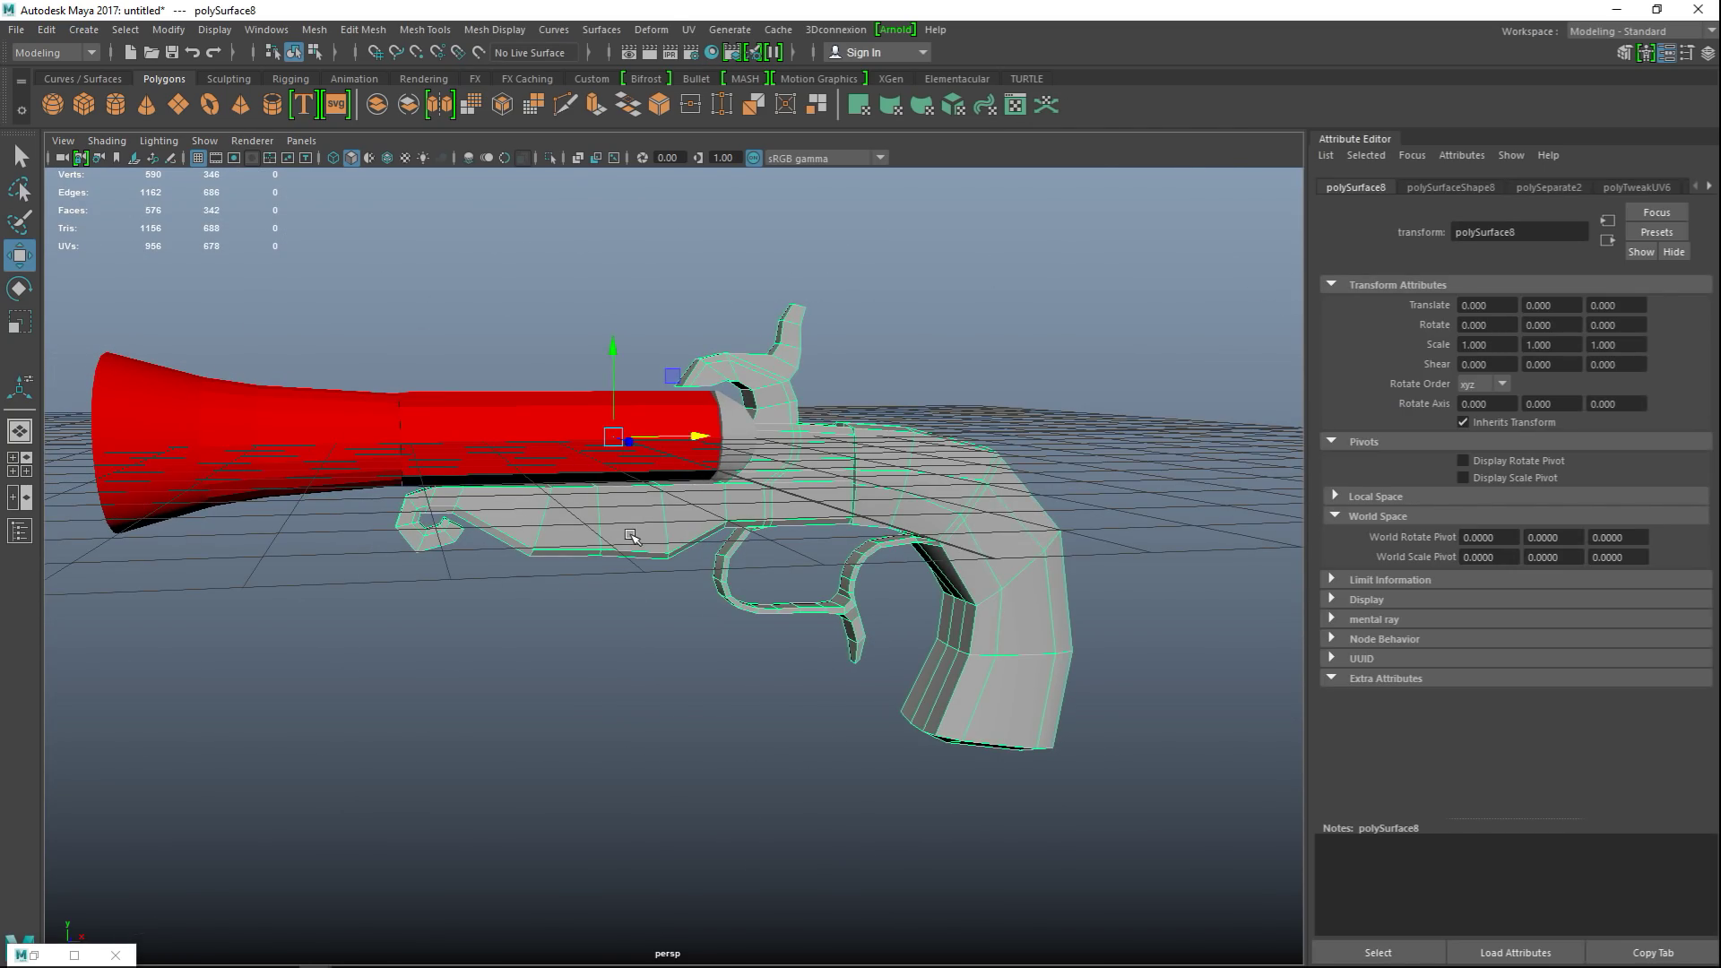
alt+drag(631, 536, 704, 665)
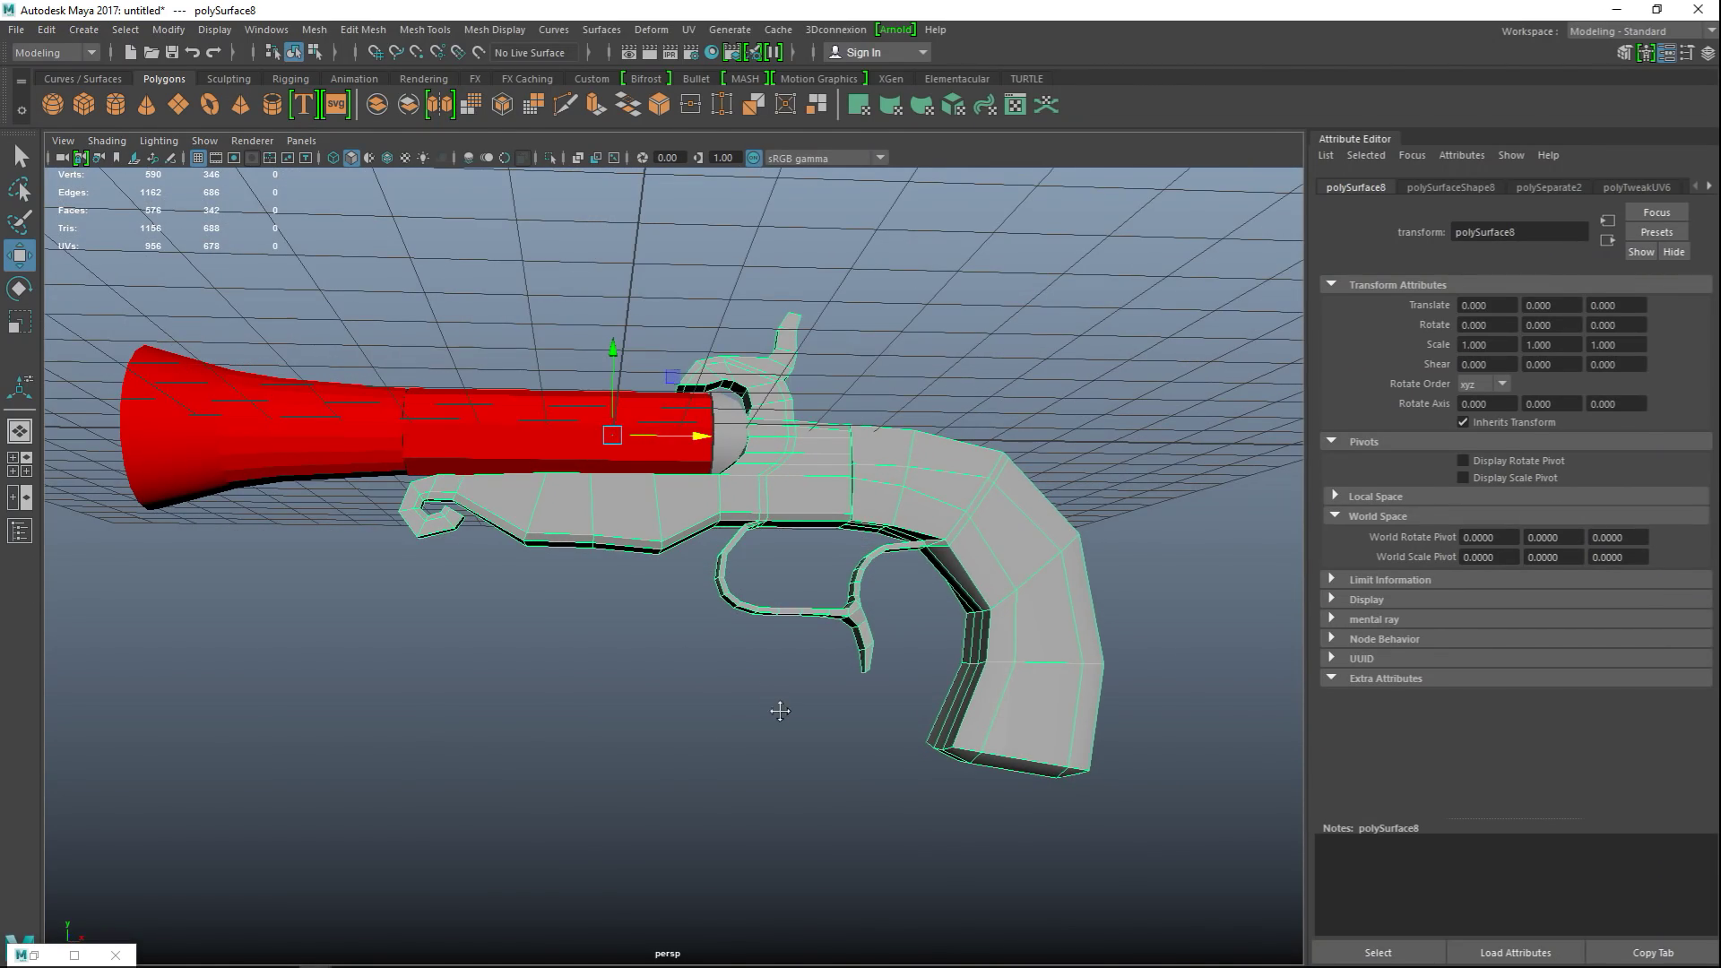
alt+middle_drag(780, 711, 632, 737)
scroll(632, 744, up, 4)
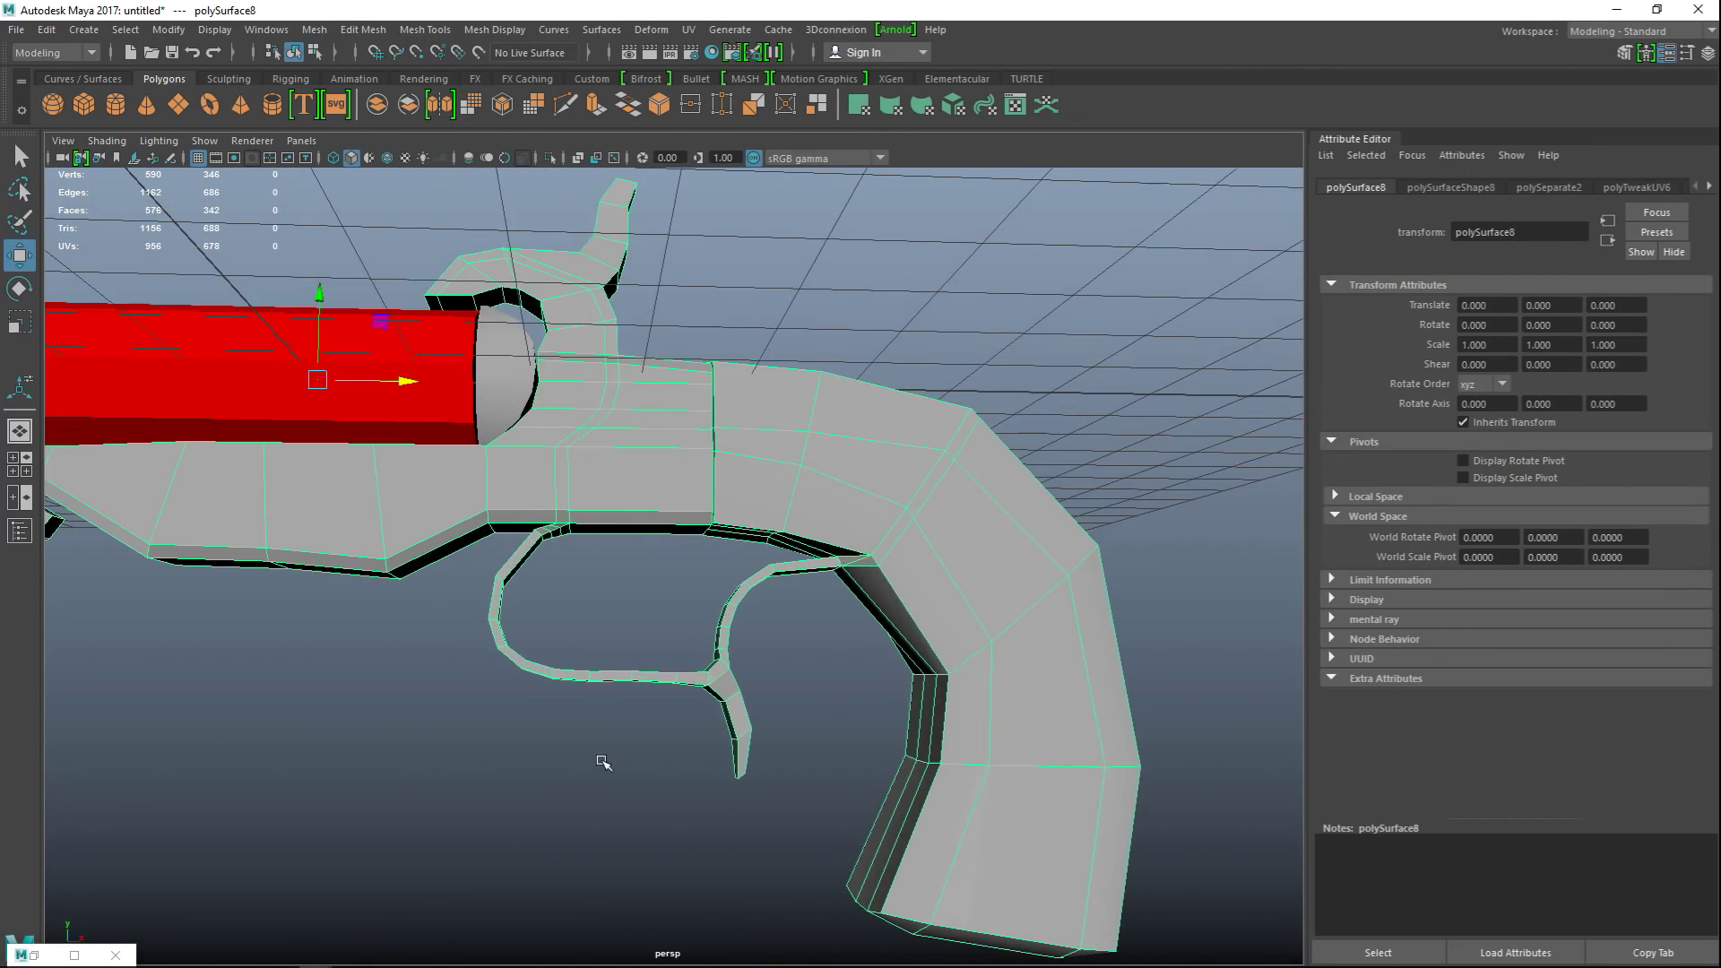
alt+drag(602, 761, 588, 803)
scroll(578, 793, up, 3)
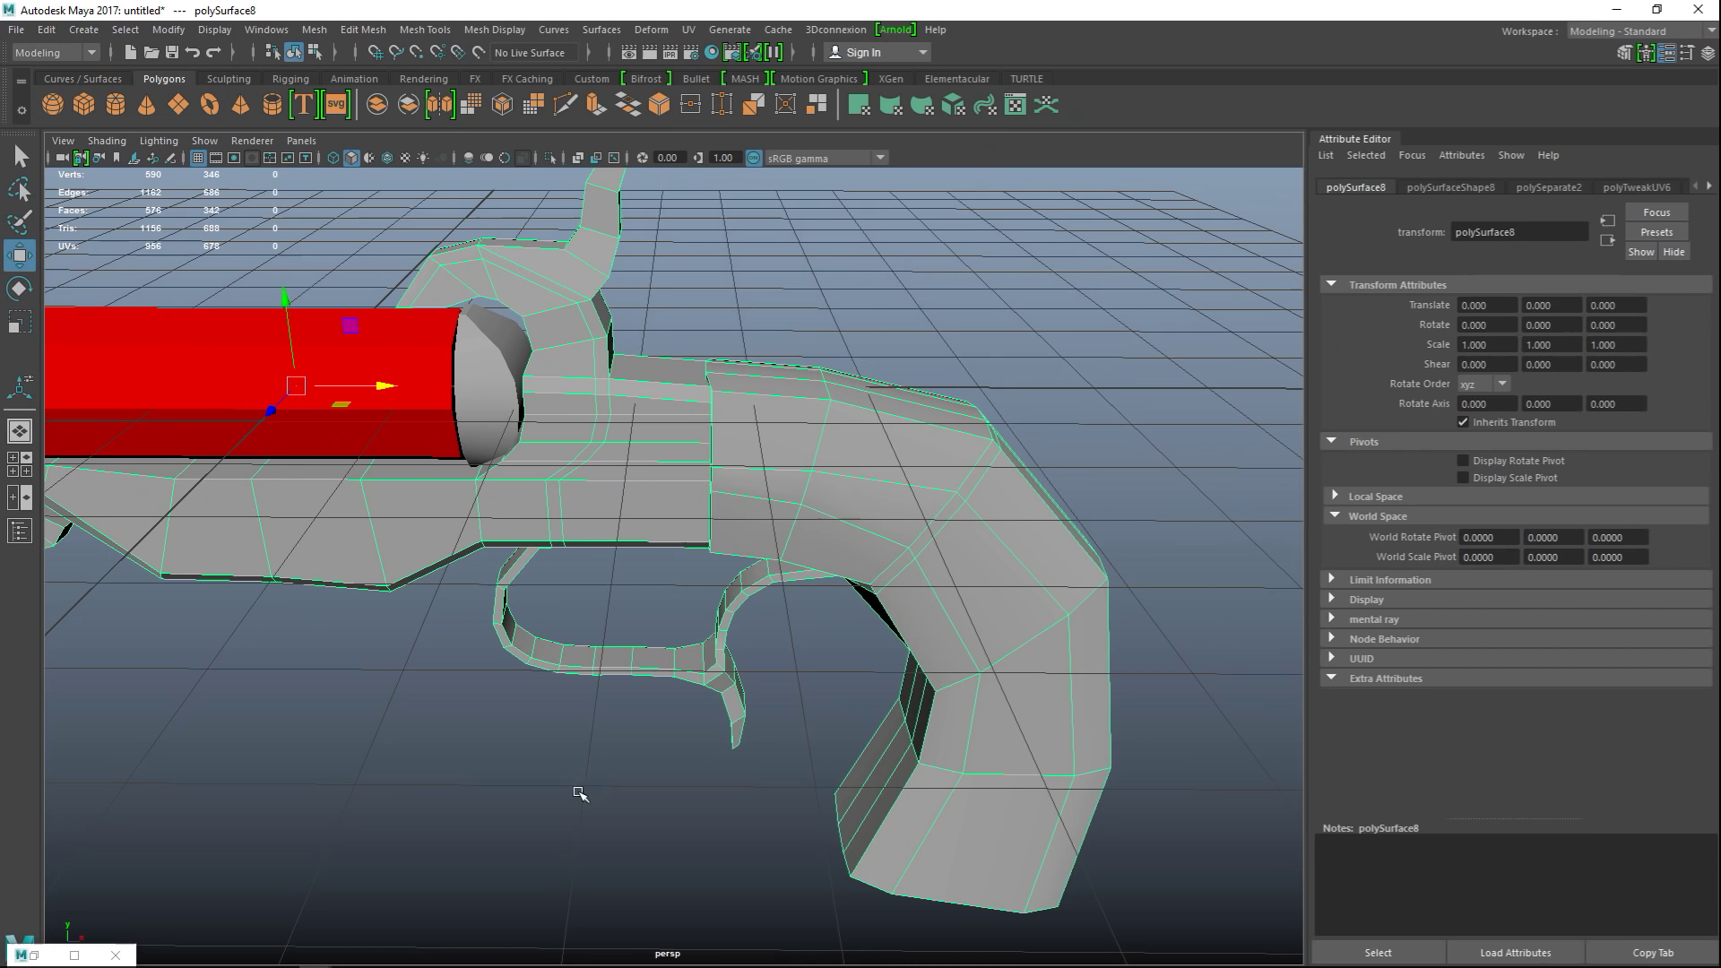
click(488, 366)
right_drag(482, 370, 473, 831)
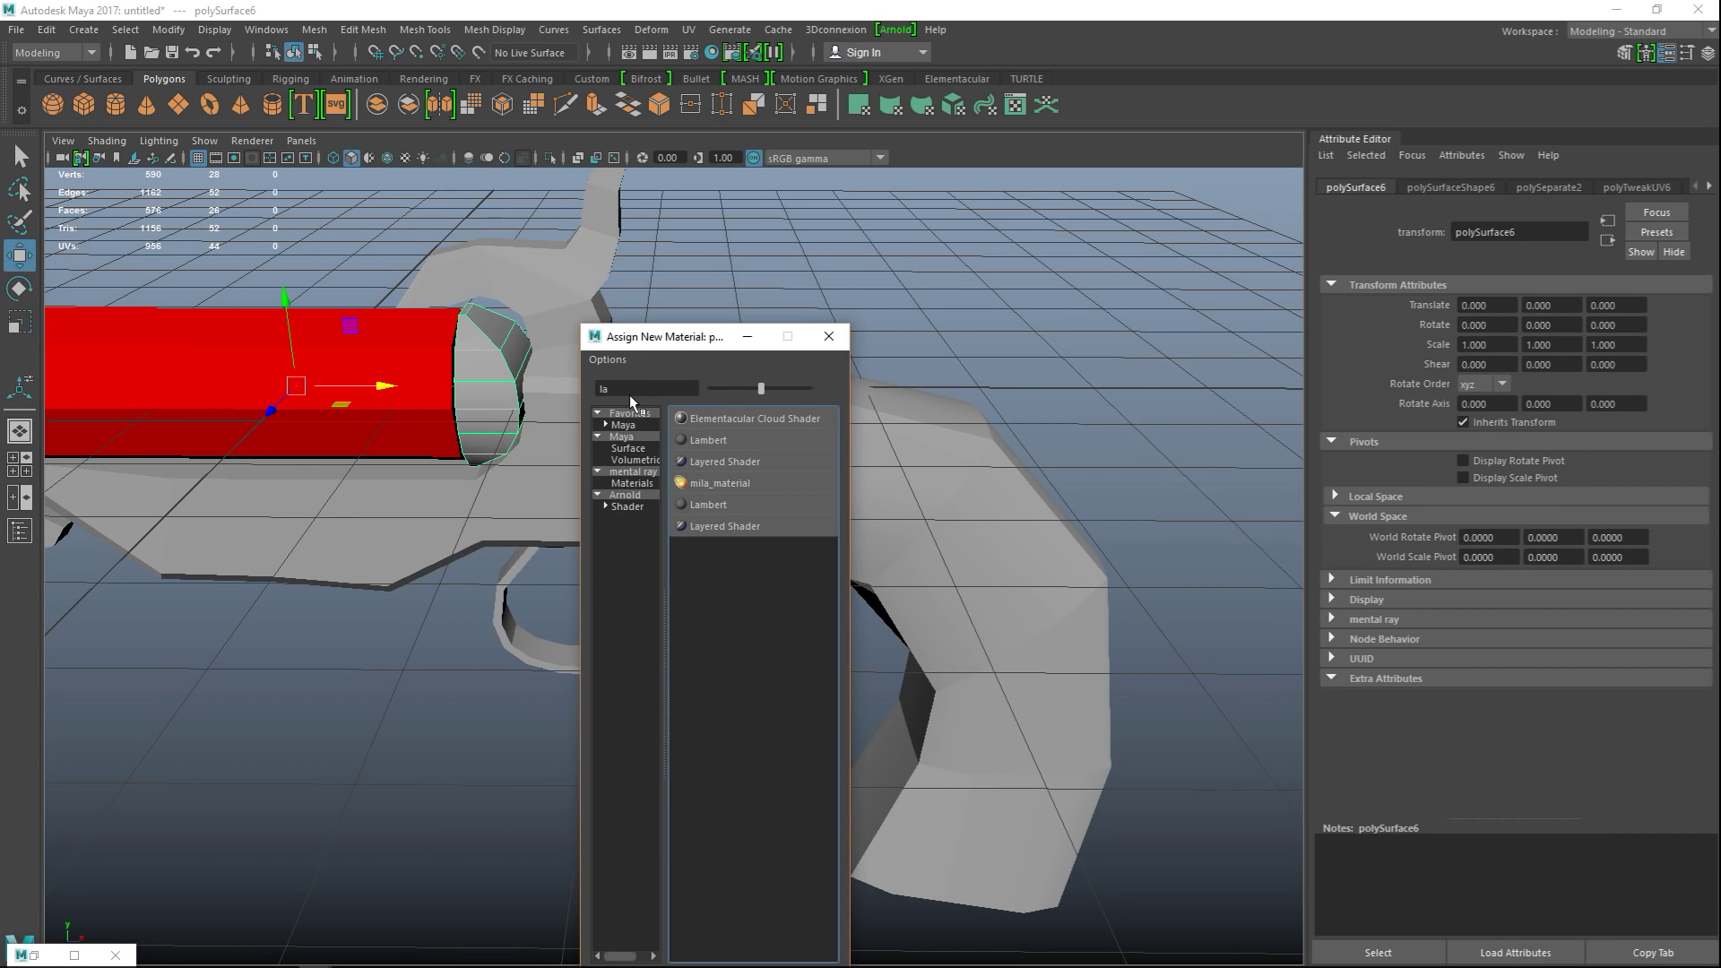
click(709, 440)
click(1461, 392)
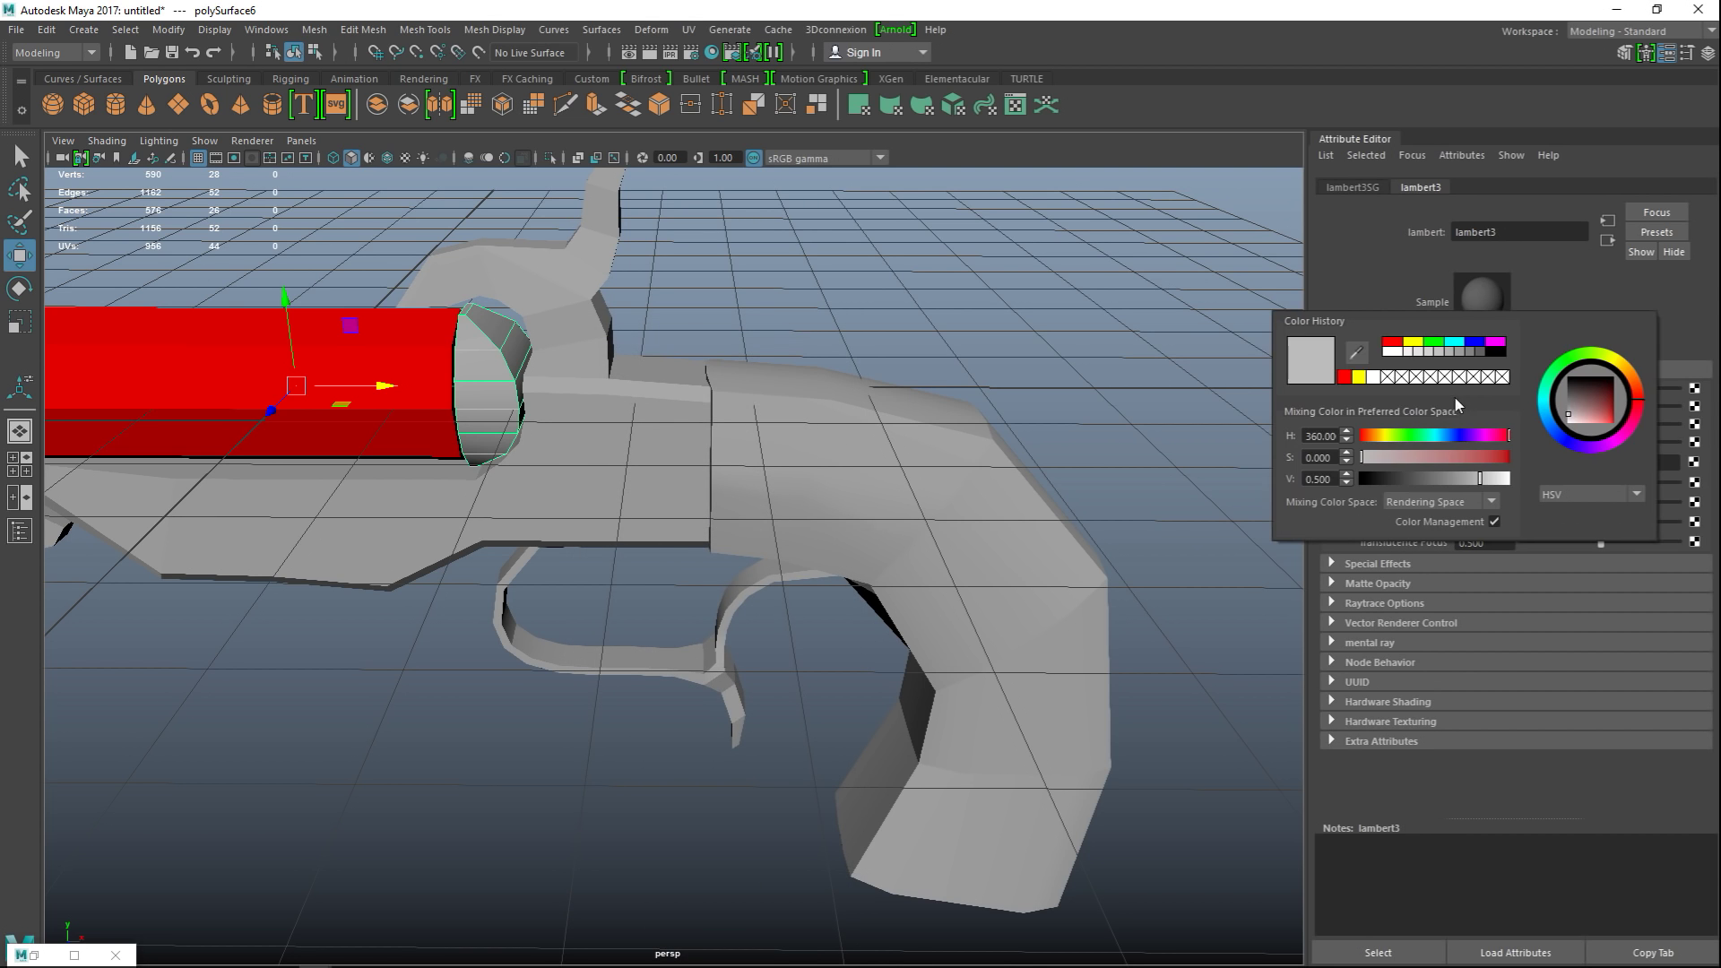
click(1412, 346)
- Switch to face selection and, in the front view, select the ring of faces around the grip's lower end
scroll(801, 518, down, 3)
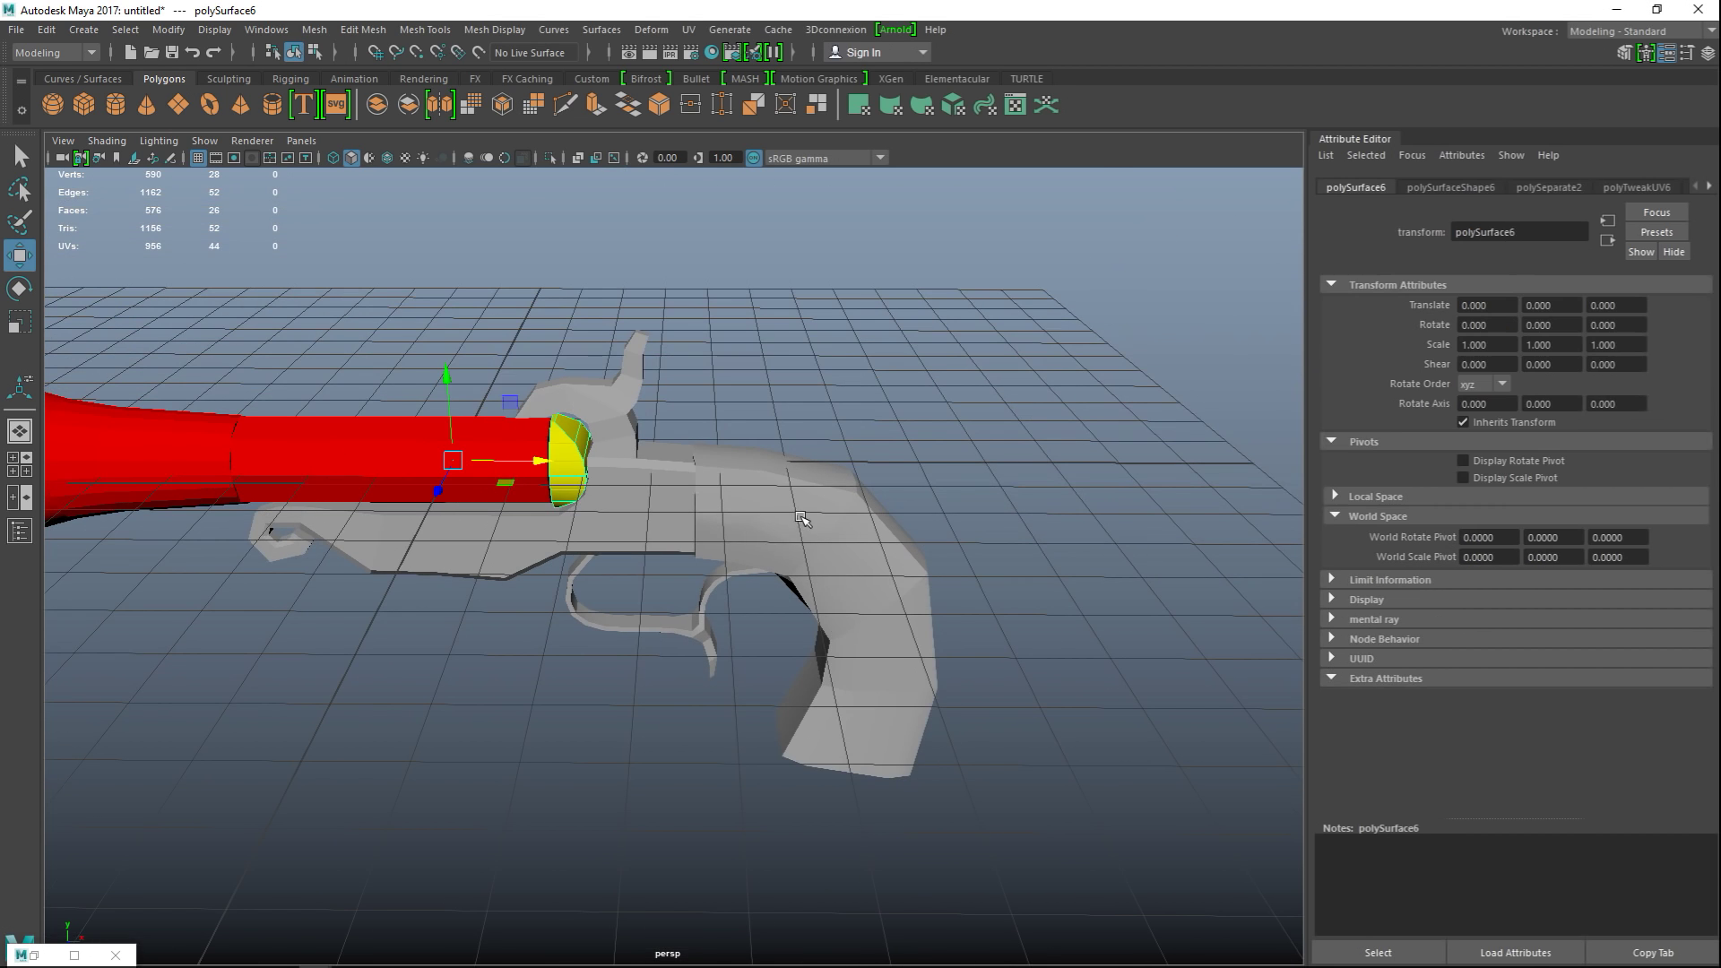
right_drag(764, 420, 762, 462)
click(19, 473)
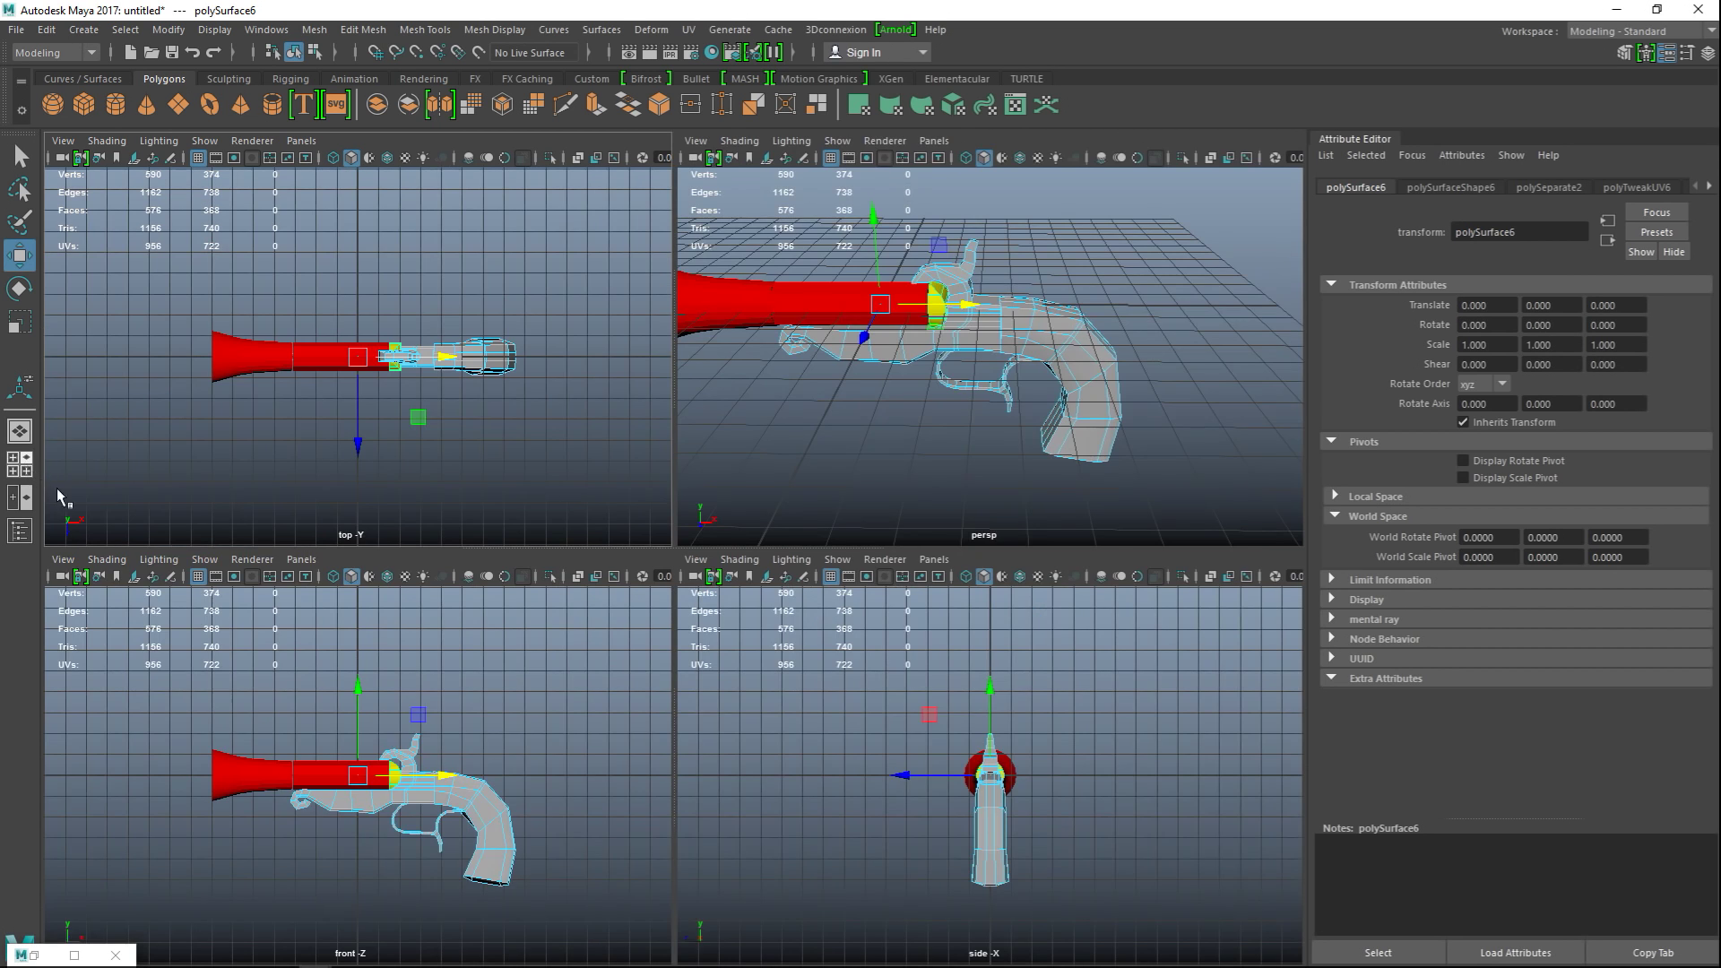
key(space)
click(1067, 745)
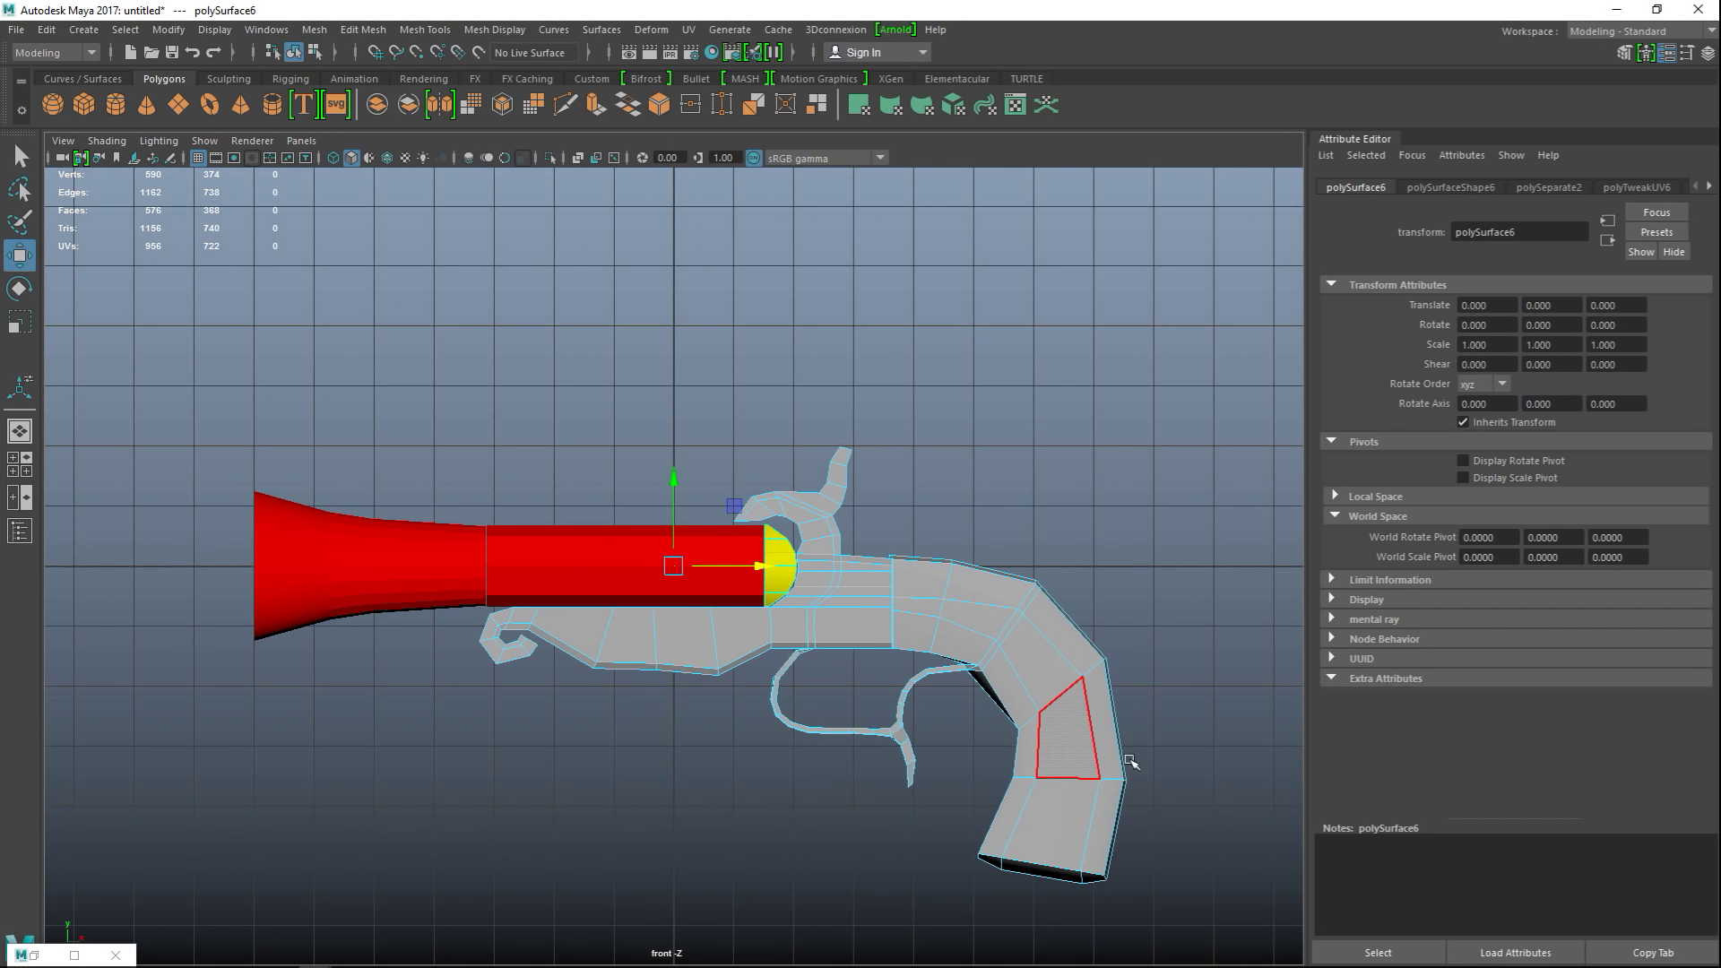
alt+middle_drag(1069, 749, 849, 654)
click(848, 733)
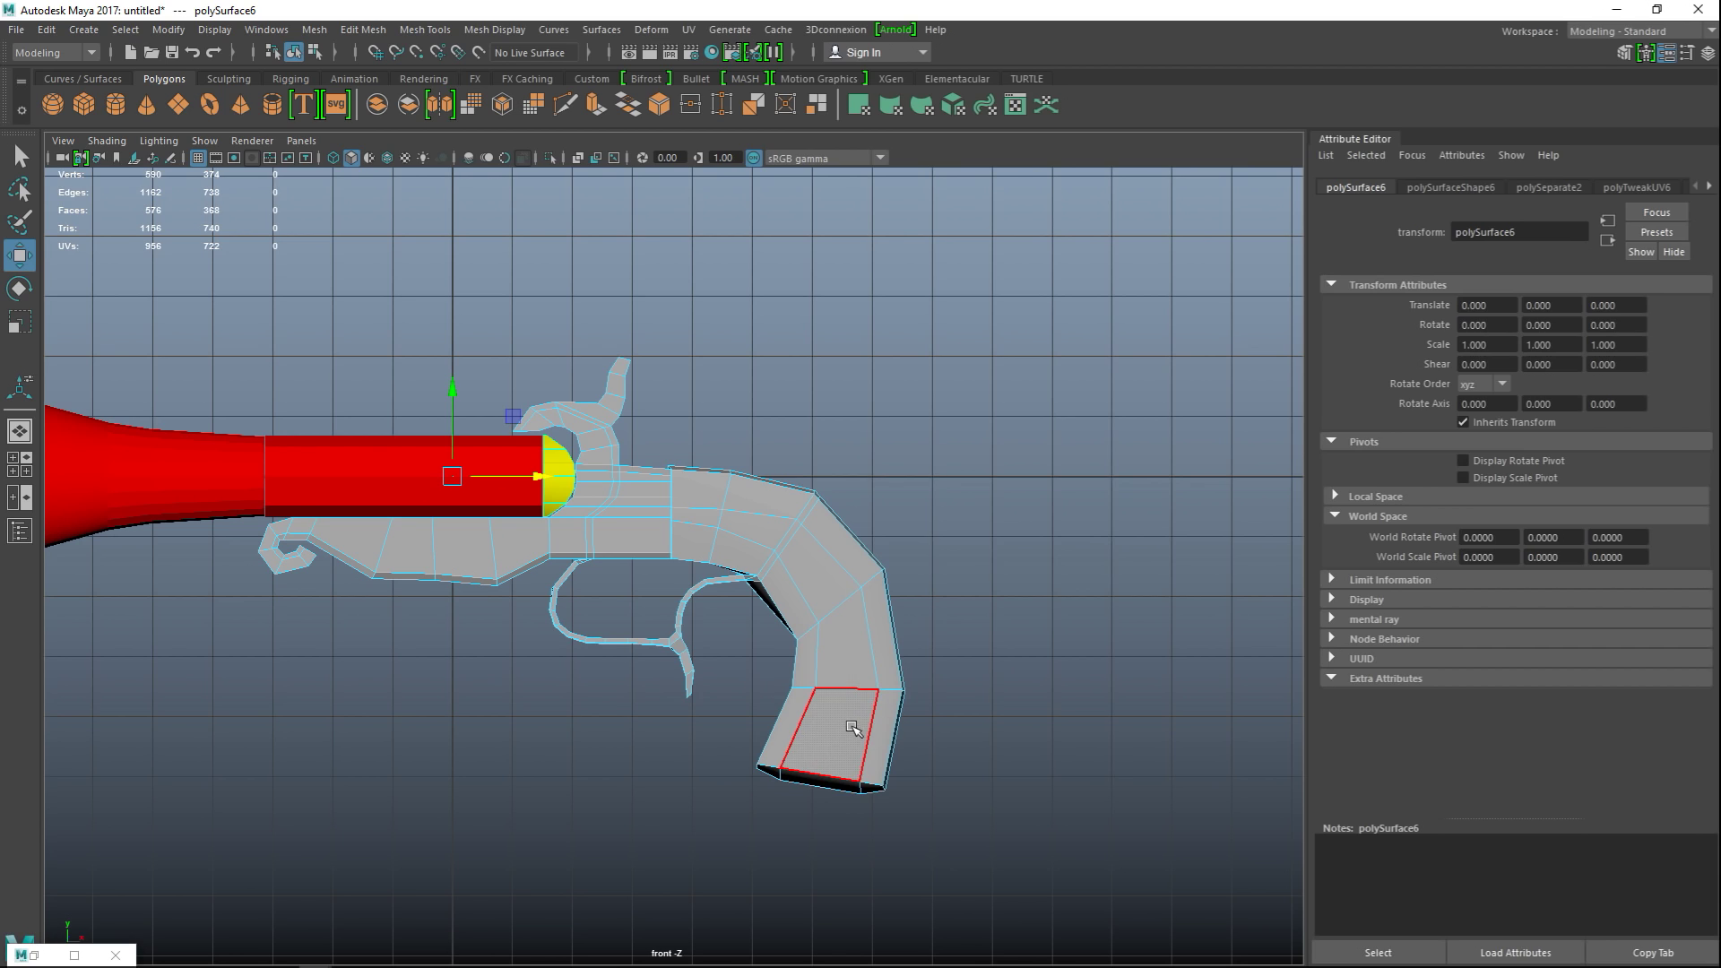
double_click(852, 728)
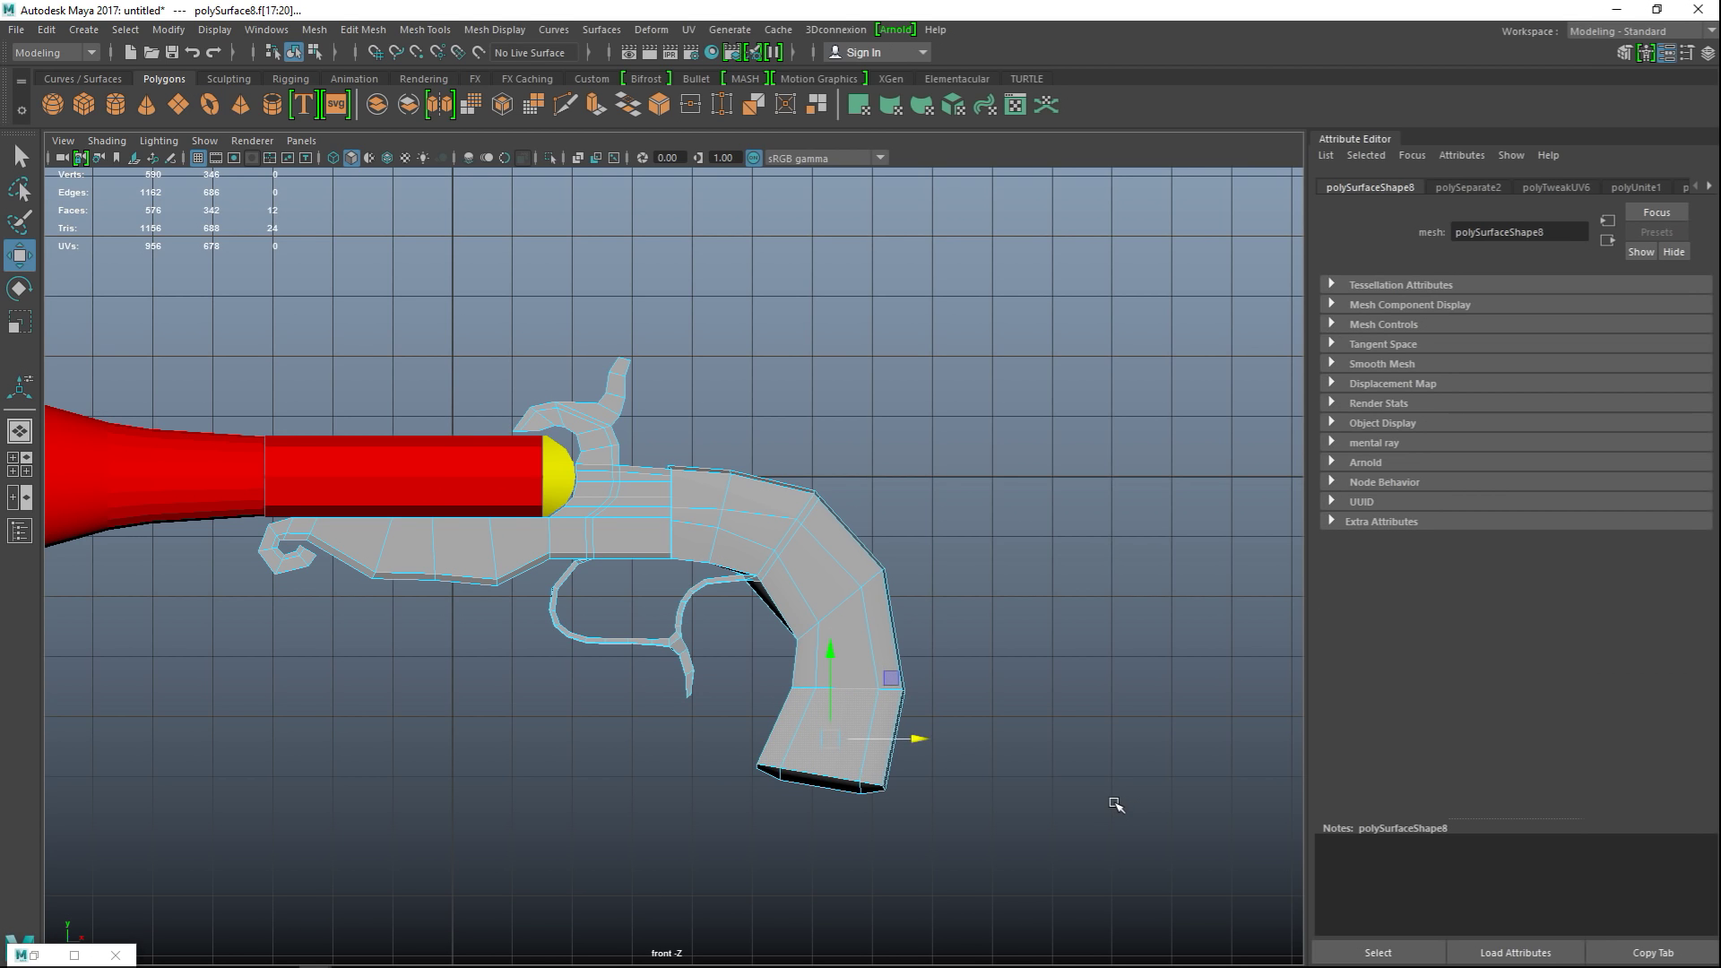
- Grow the face selection repeatedly until it covers the whole grip up to its joint with the stock
key(shift+period)
key(shift+period)
key(shift+period)
key(shift+period)
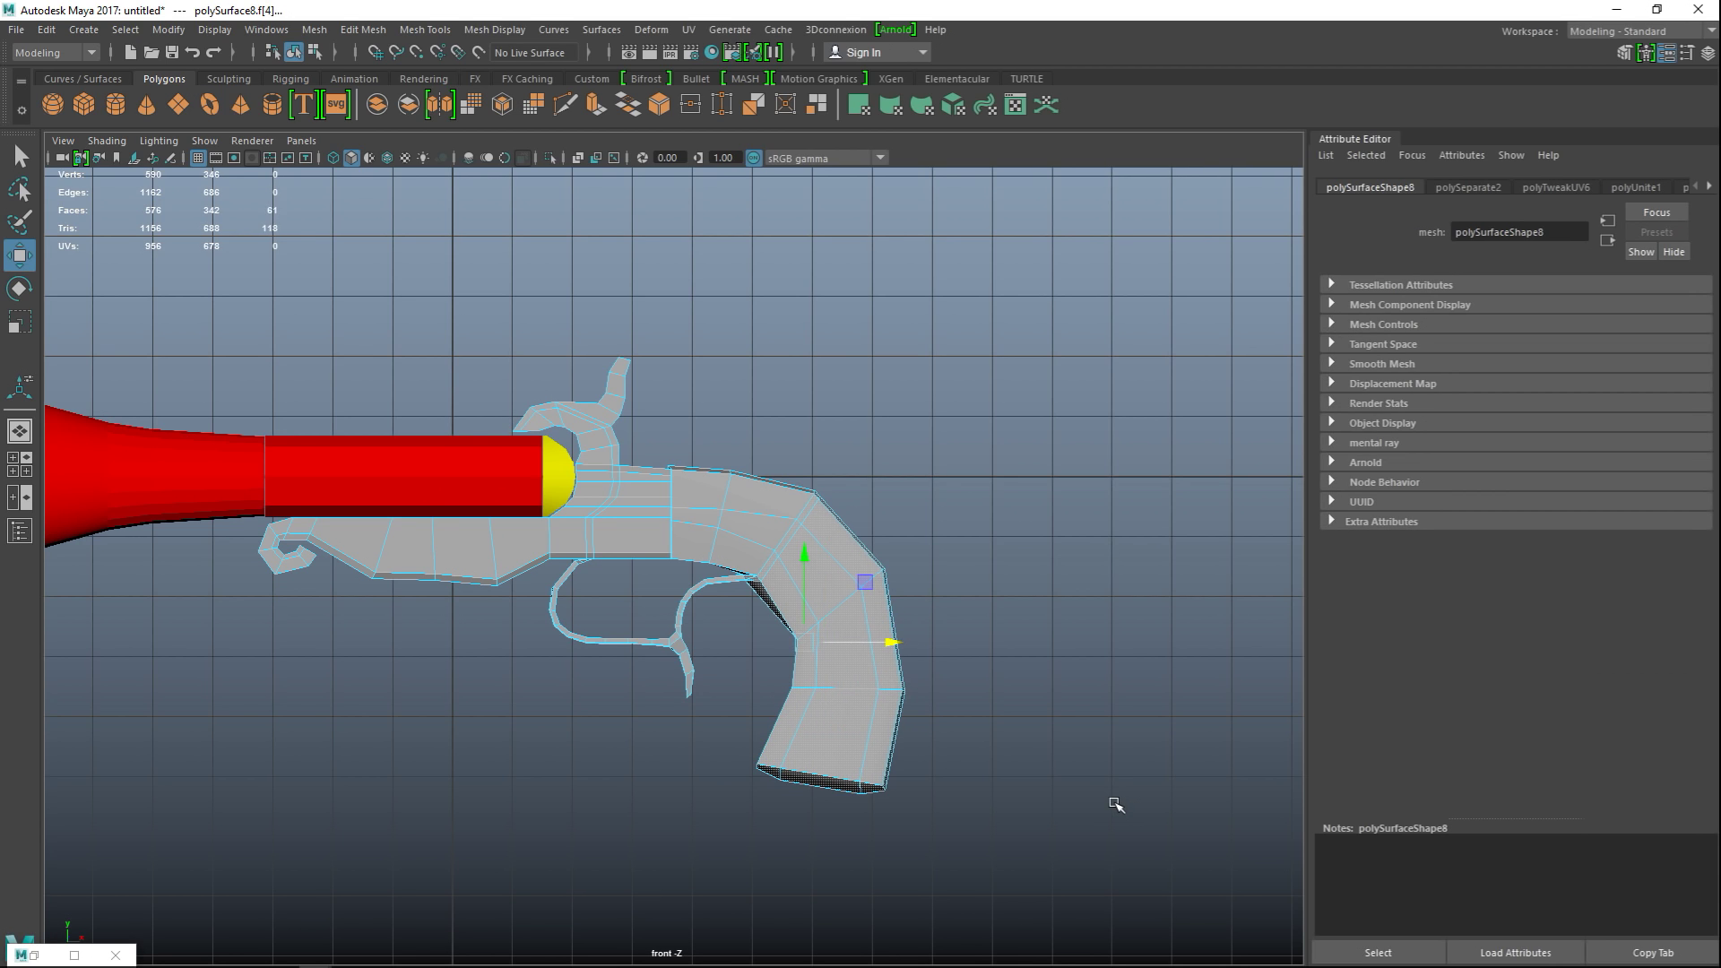
key(shift+period)
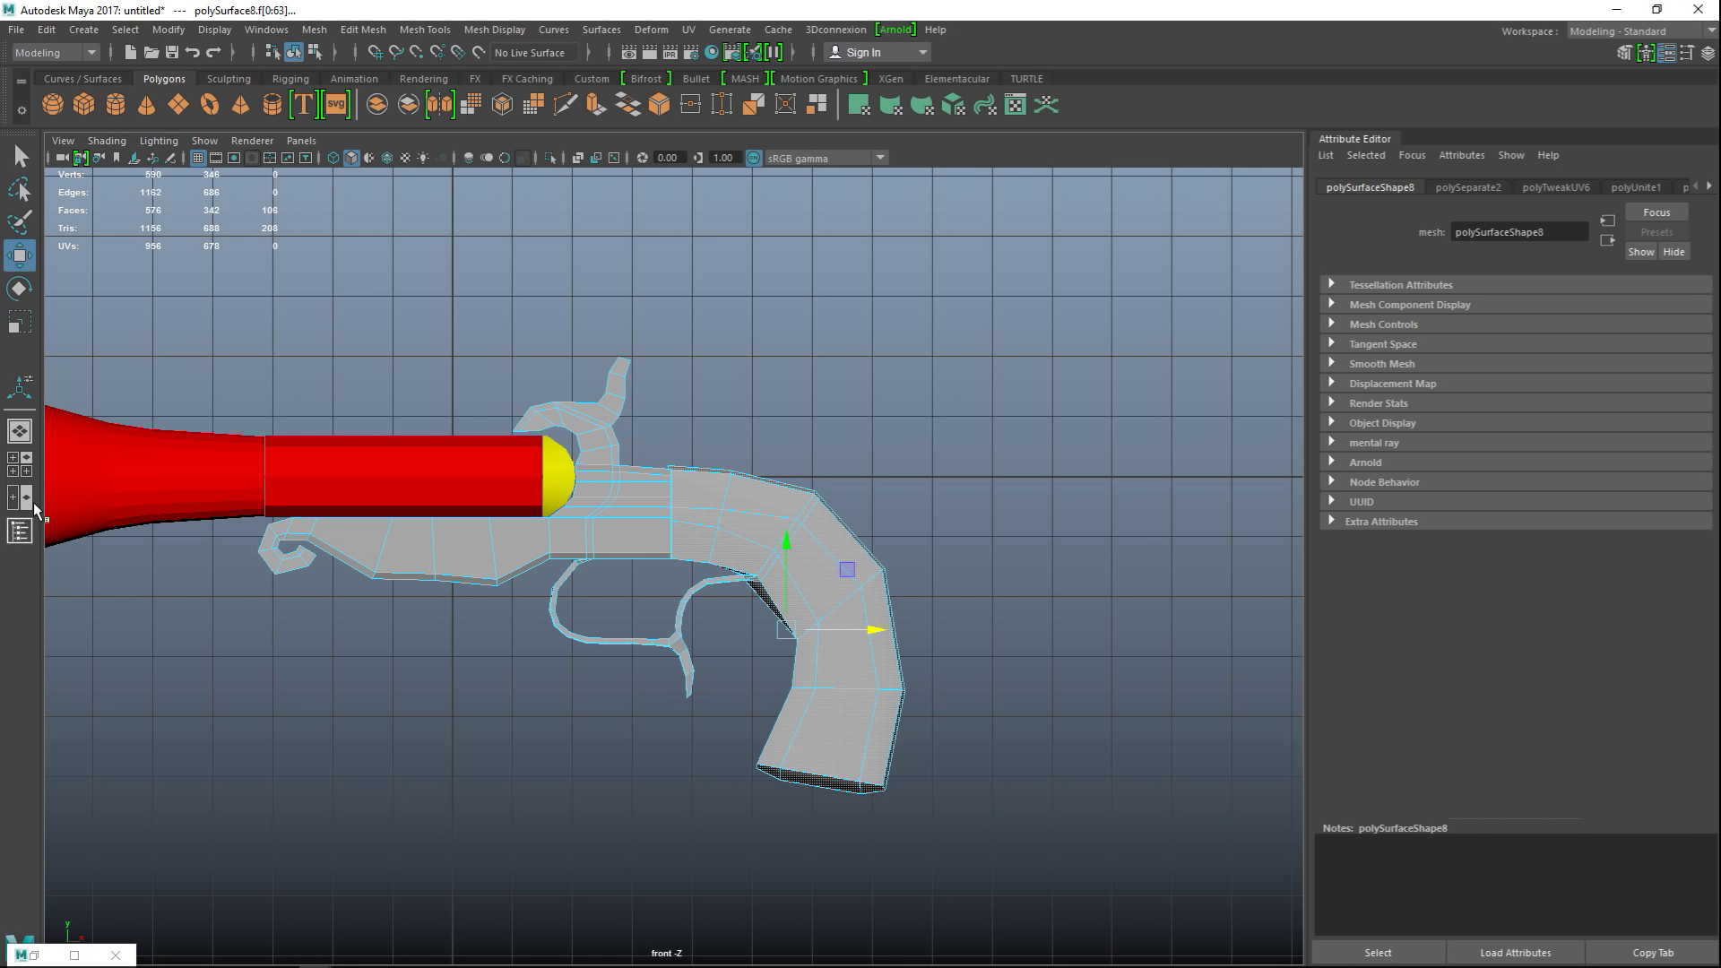
- In the perspective view, remove the trigger guard faces next to the grip from the selection
click(20, 473)
key(space)
scroll(867, 574, up, 6)
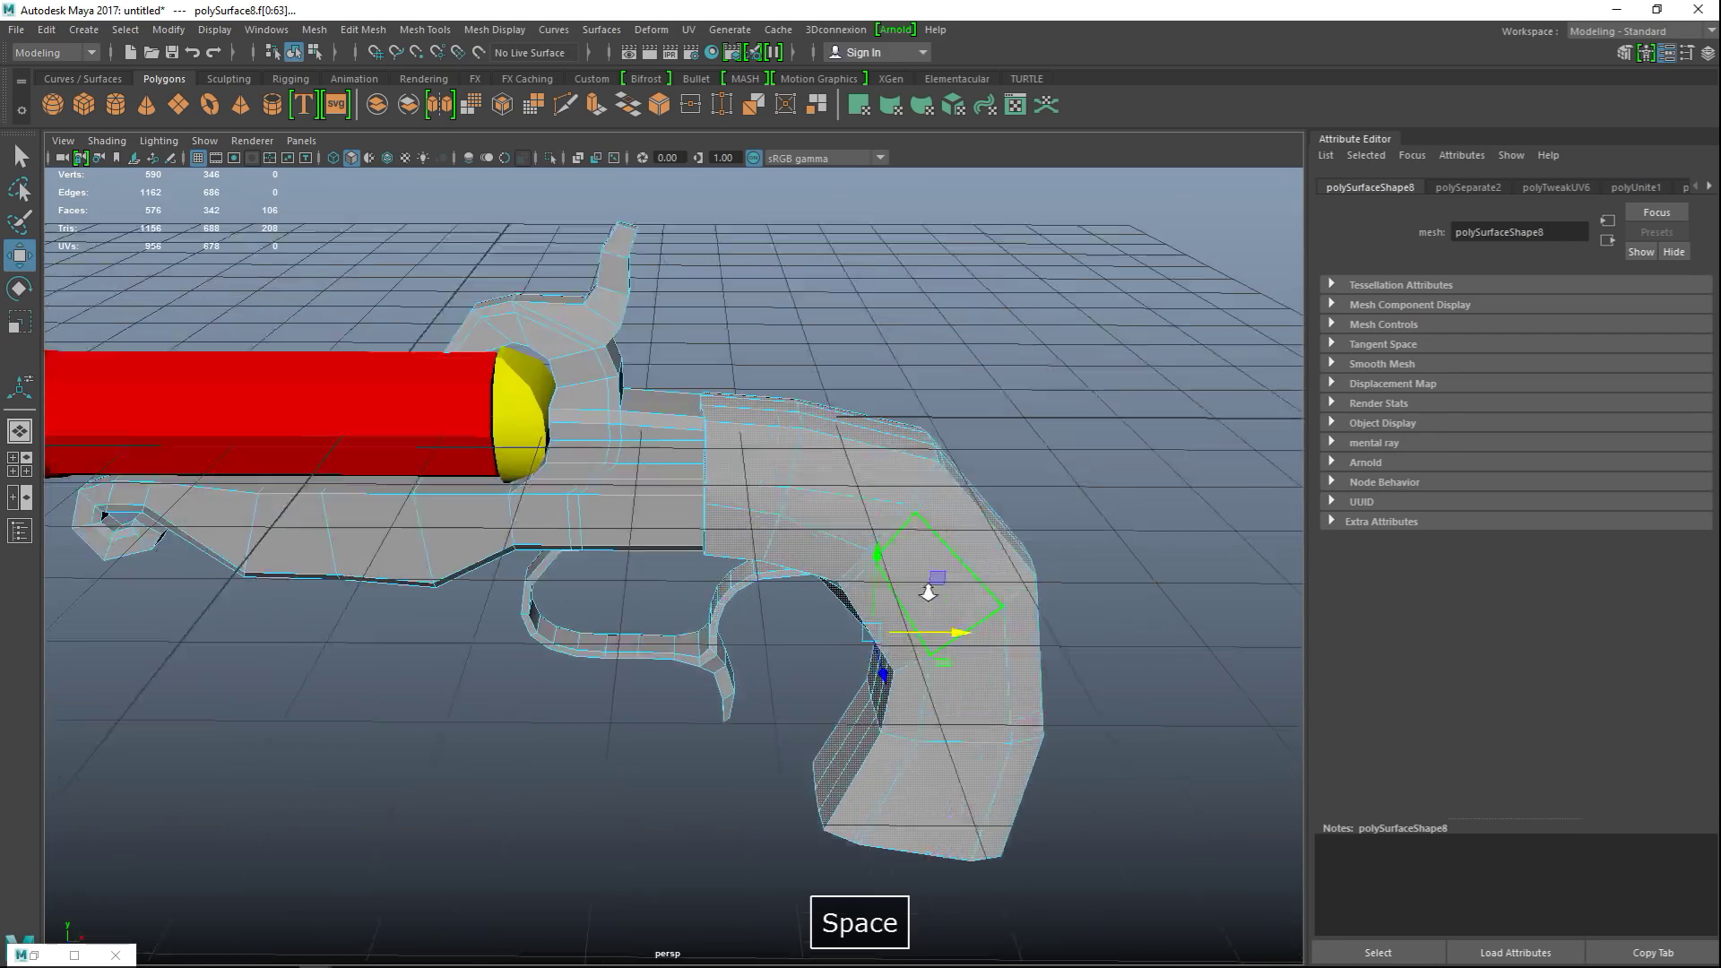
alt+drag(867, 575, 838, 625)
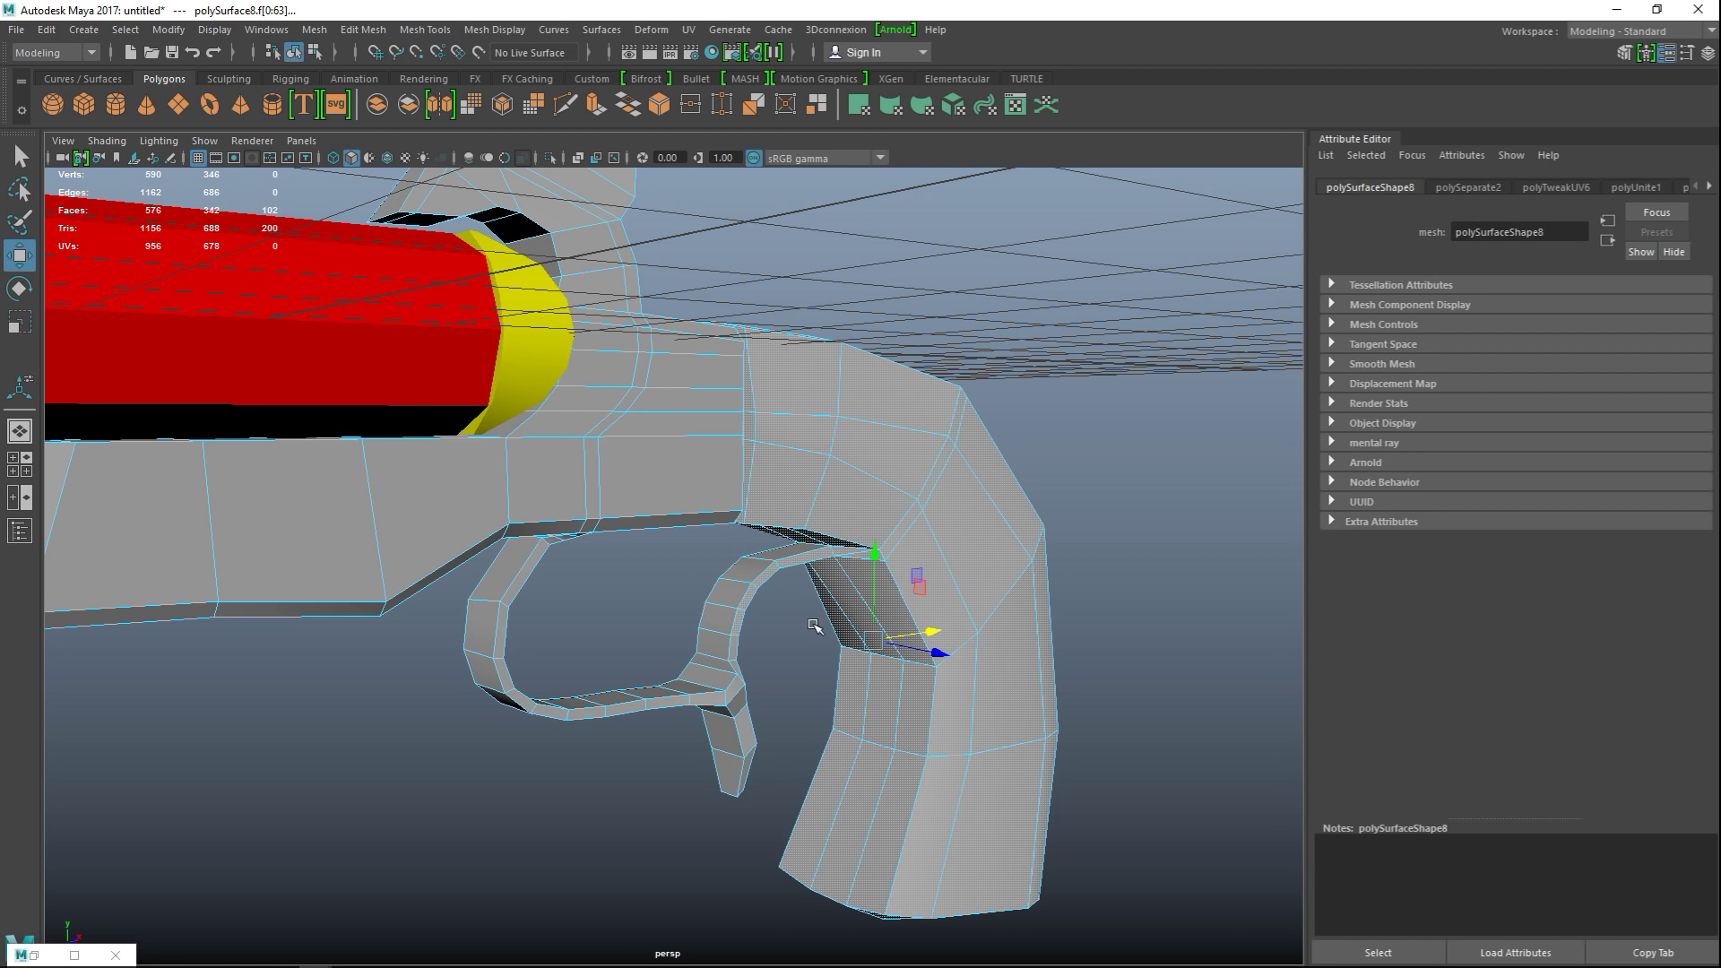
scroll(838, 592, up, 5)
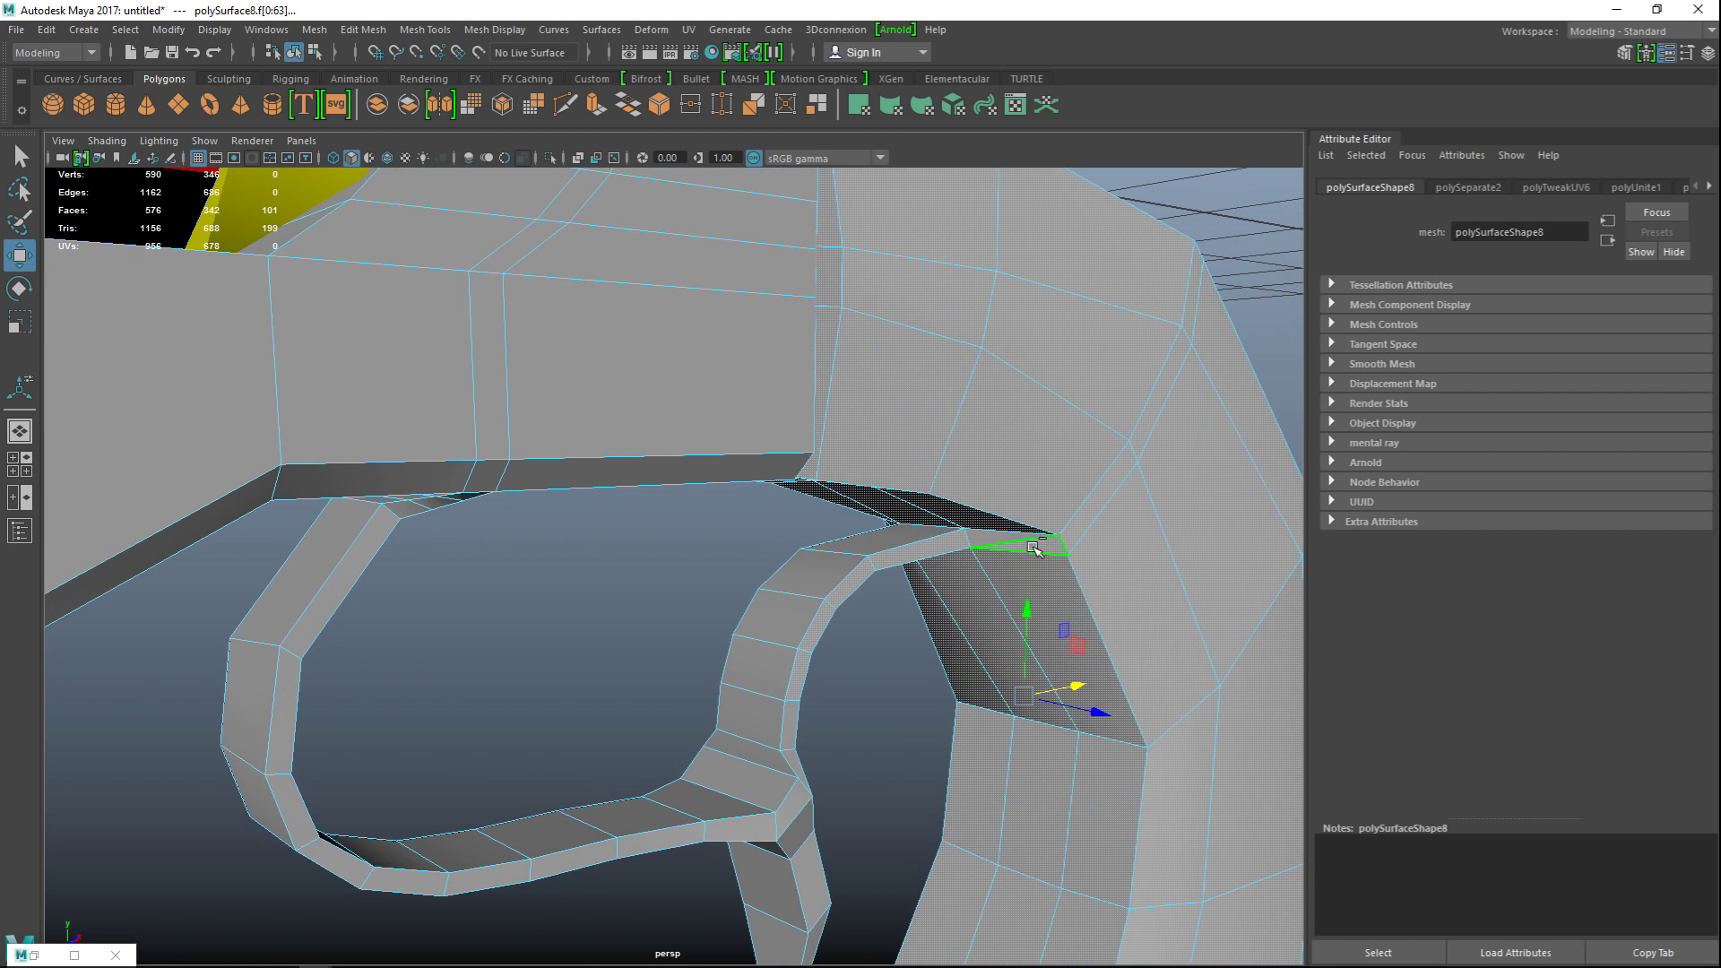
ctrl+drag(1009, 543, 845, 592)
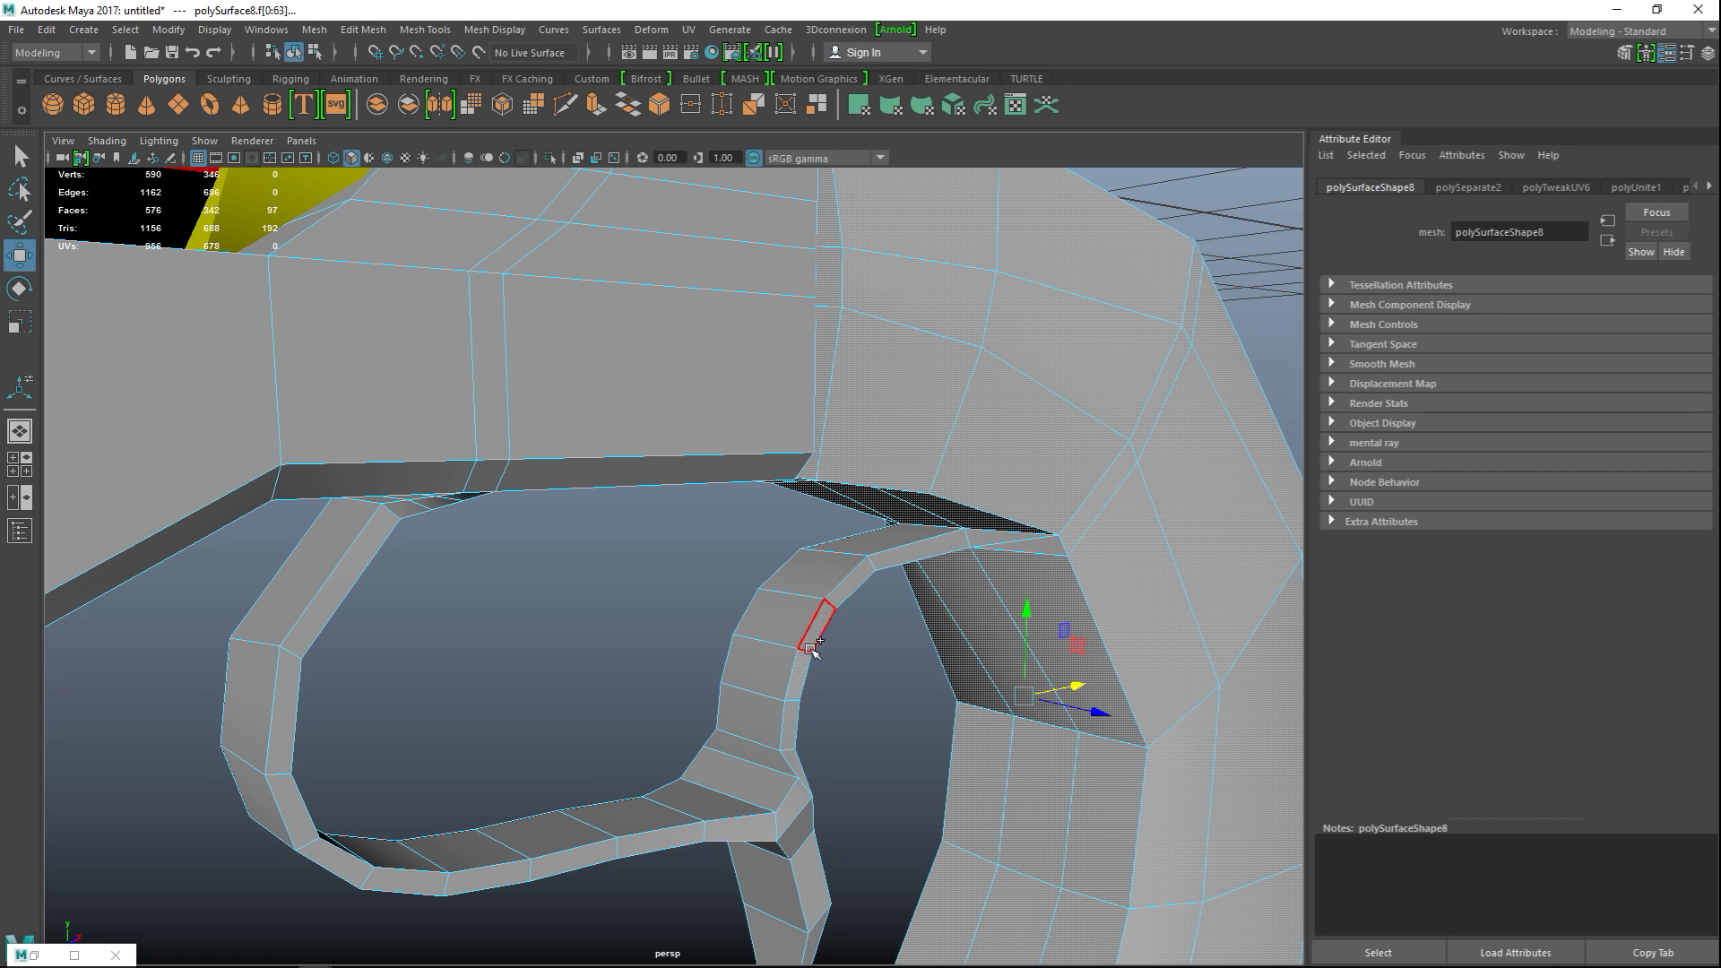
alt+drag(735, 665, 1031, 662)
mouse_move(240, 564)
ctrl+mouse_down()
mouse_move(516, 607)
mouse_move(508, 594)
mouse_move(515, 642)
ctrl+mouse_up()
- In wireframe display, deselect the remaining trigger guard faces and the overlapping faces at the inner side of the grip
scroll(711, 727, down, 3)
alt+drag(711, 726, 932, 717)
key(4)
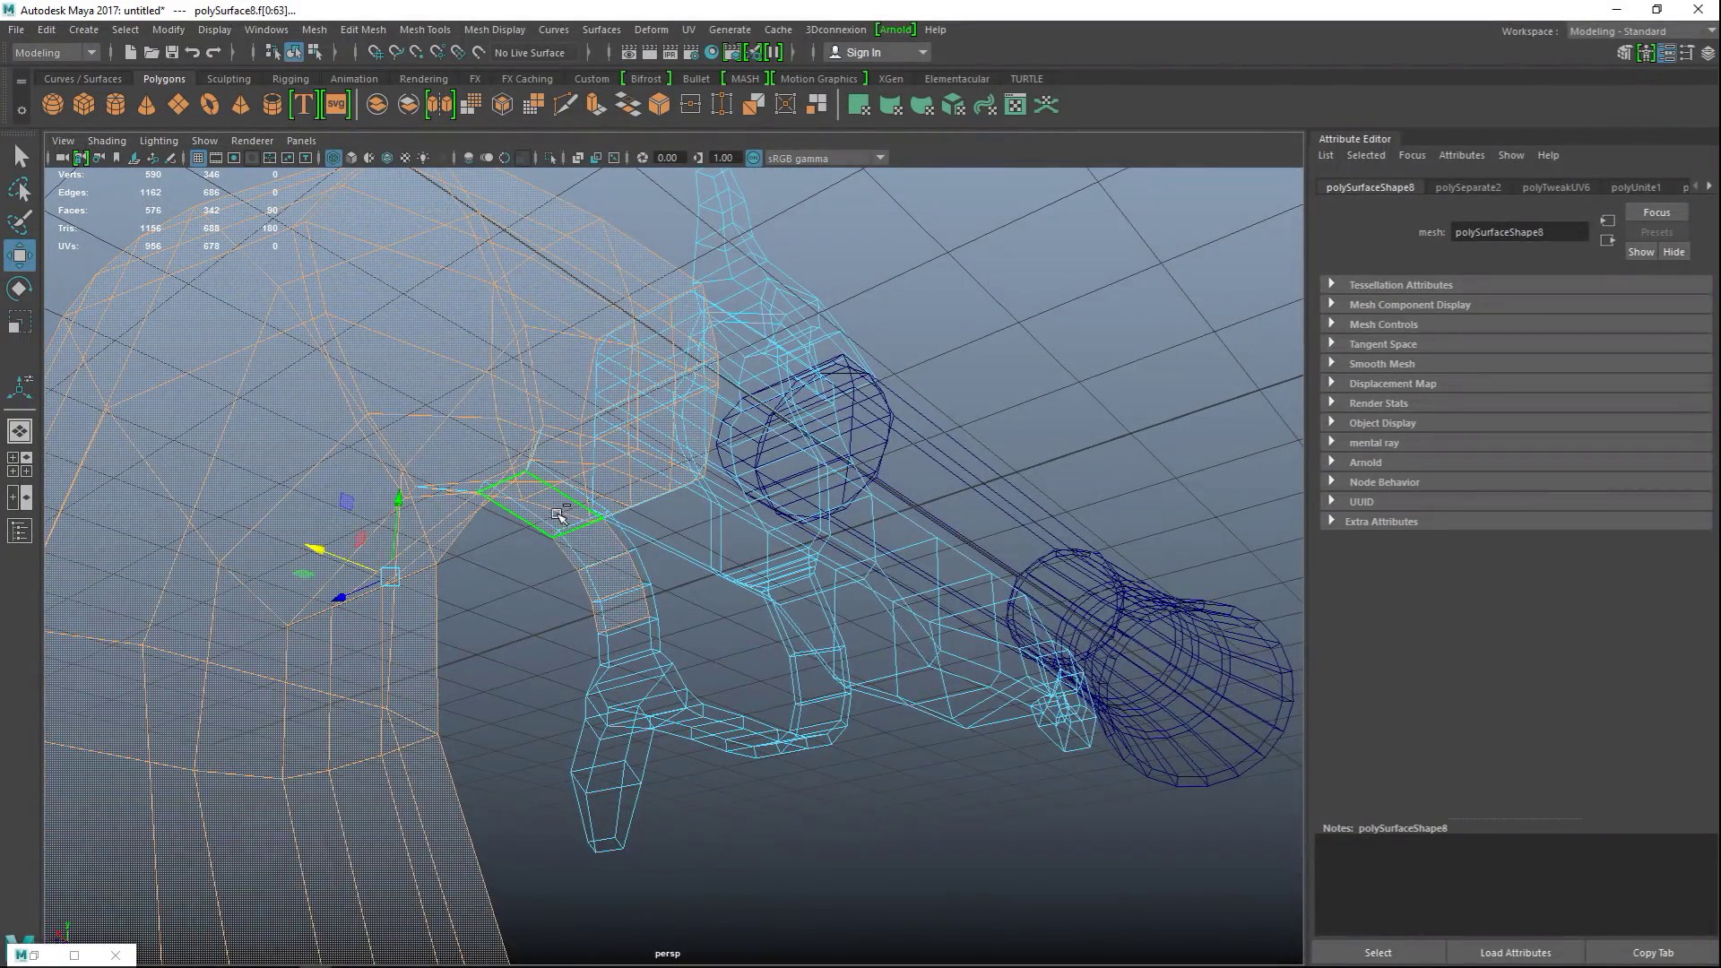
ctrl+drag(557, 516, 670, 639)
alt+drag(1000, 759, 762, 771)
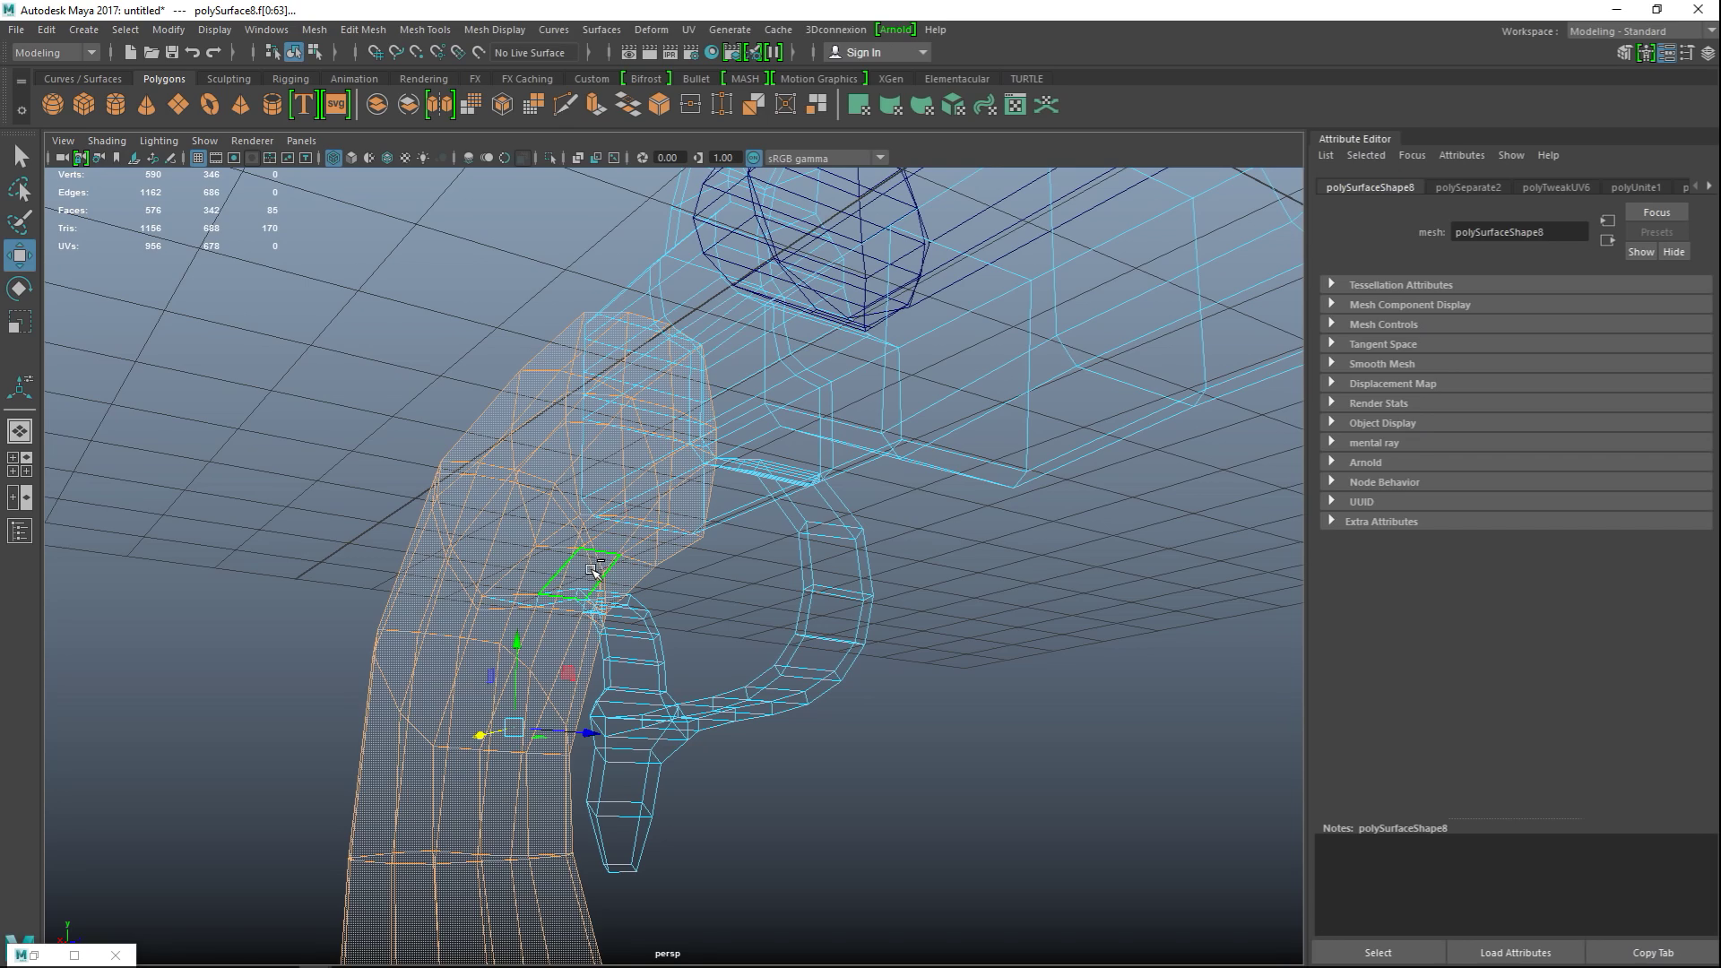
ctrl+click(590, 568)
ctrl+click(505, 789)
alt+drag(762, 814, 592, 695)
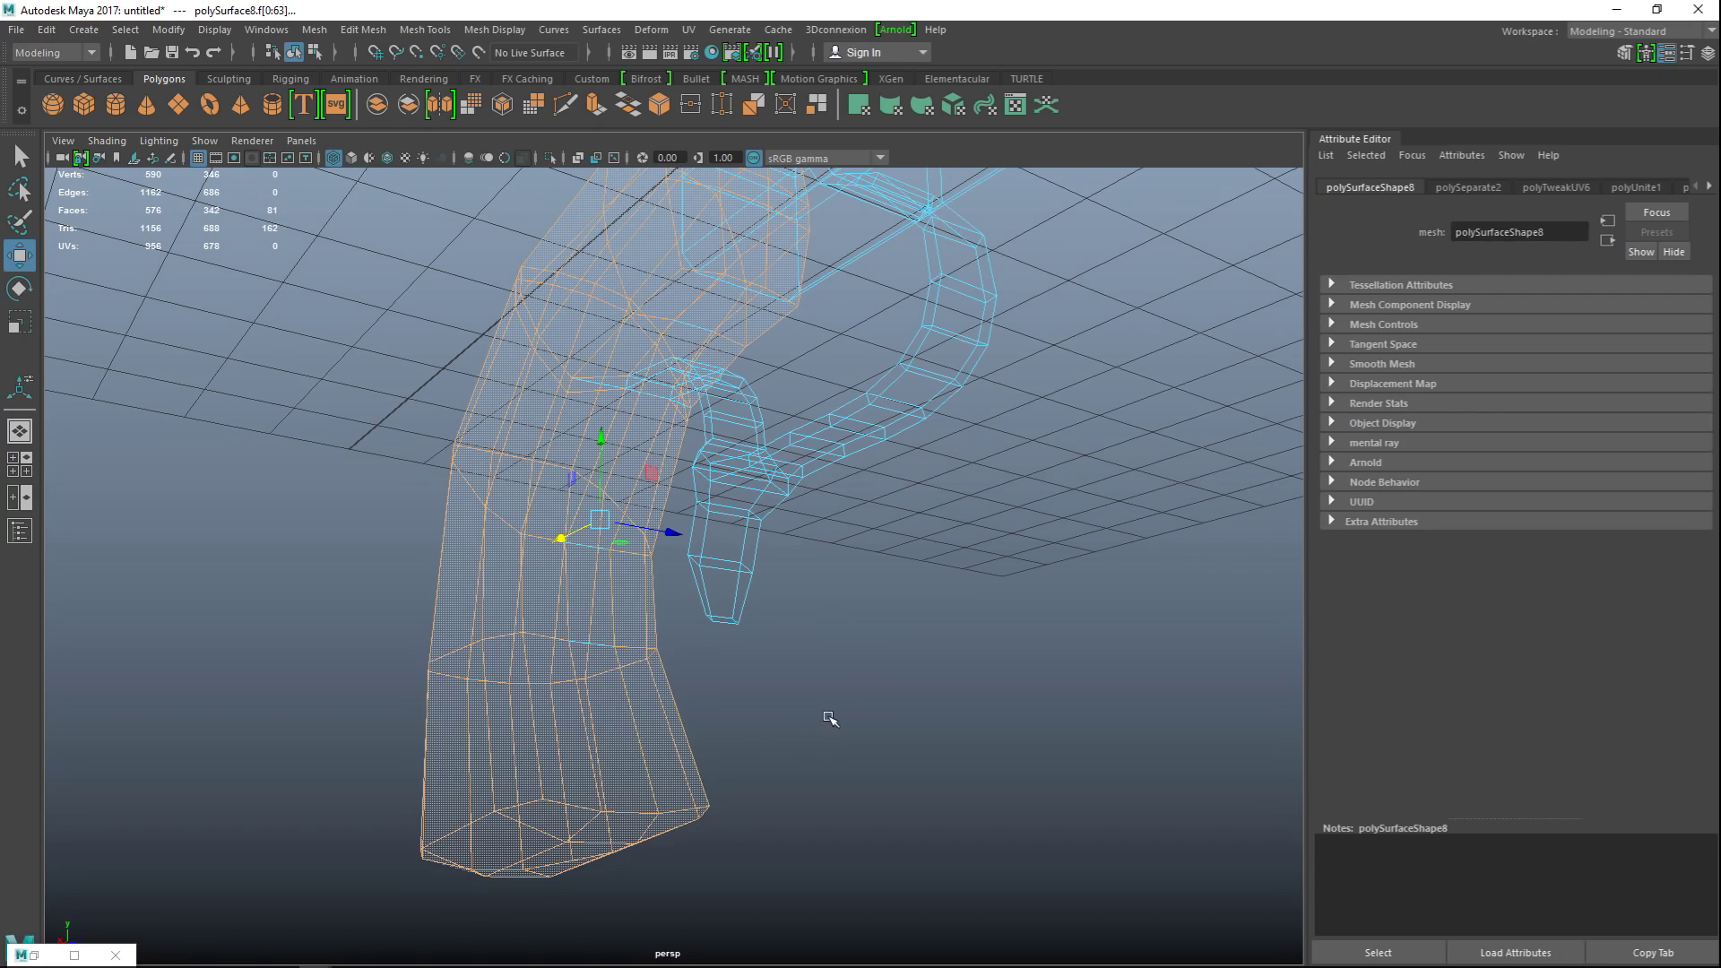
- Return to shaded display and add the narrow grip faces beside the trigger guard joint back to the selection
key(5)
alt+drag(885, 727, 750, 650)
scroll(918, 625, up, 3)
alt+drag(918, 624, 326, 807)
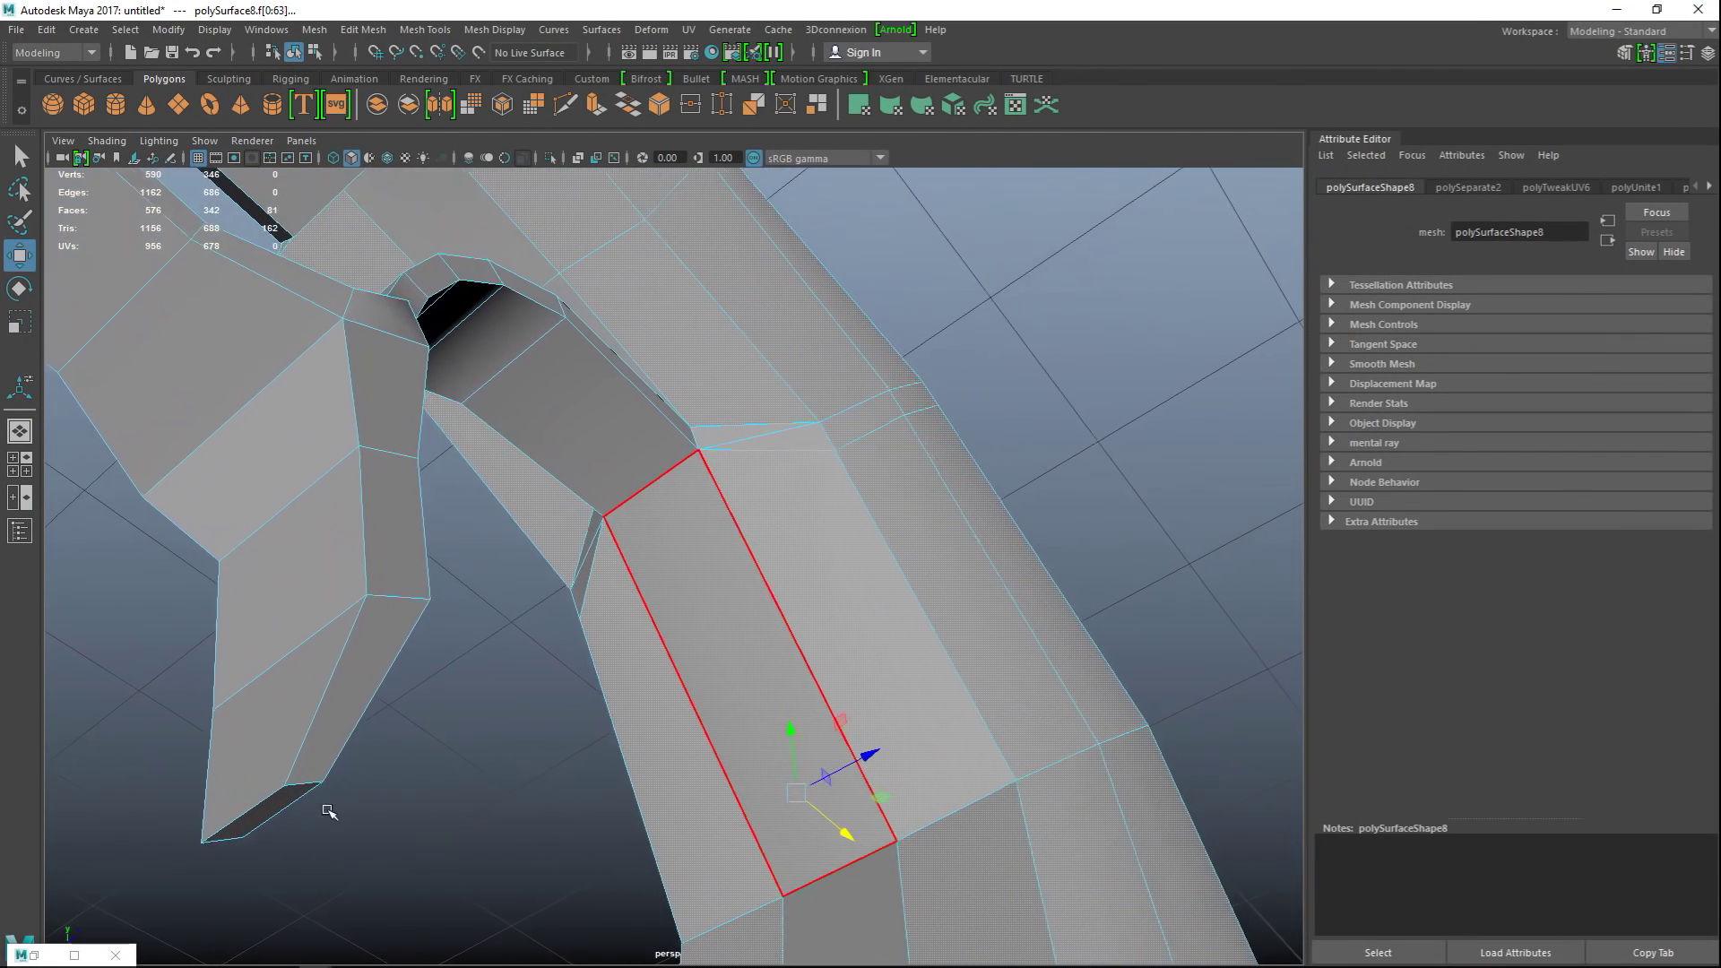
shift+click(771, 437)
alt+drag(285, 664, 469, 626)
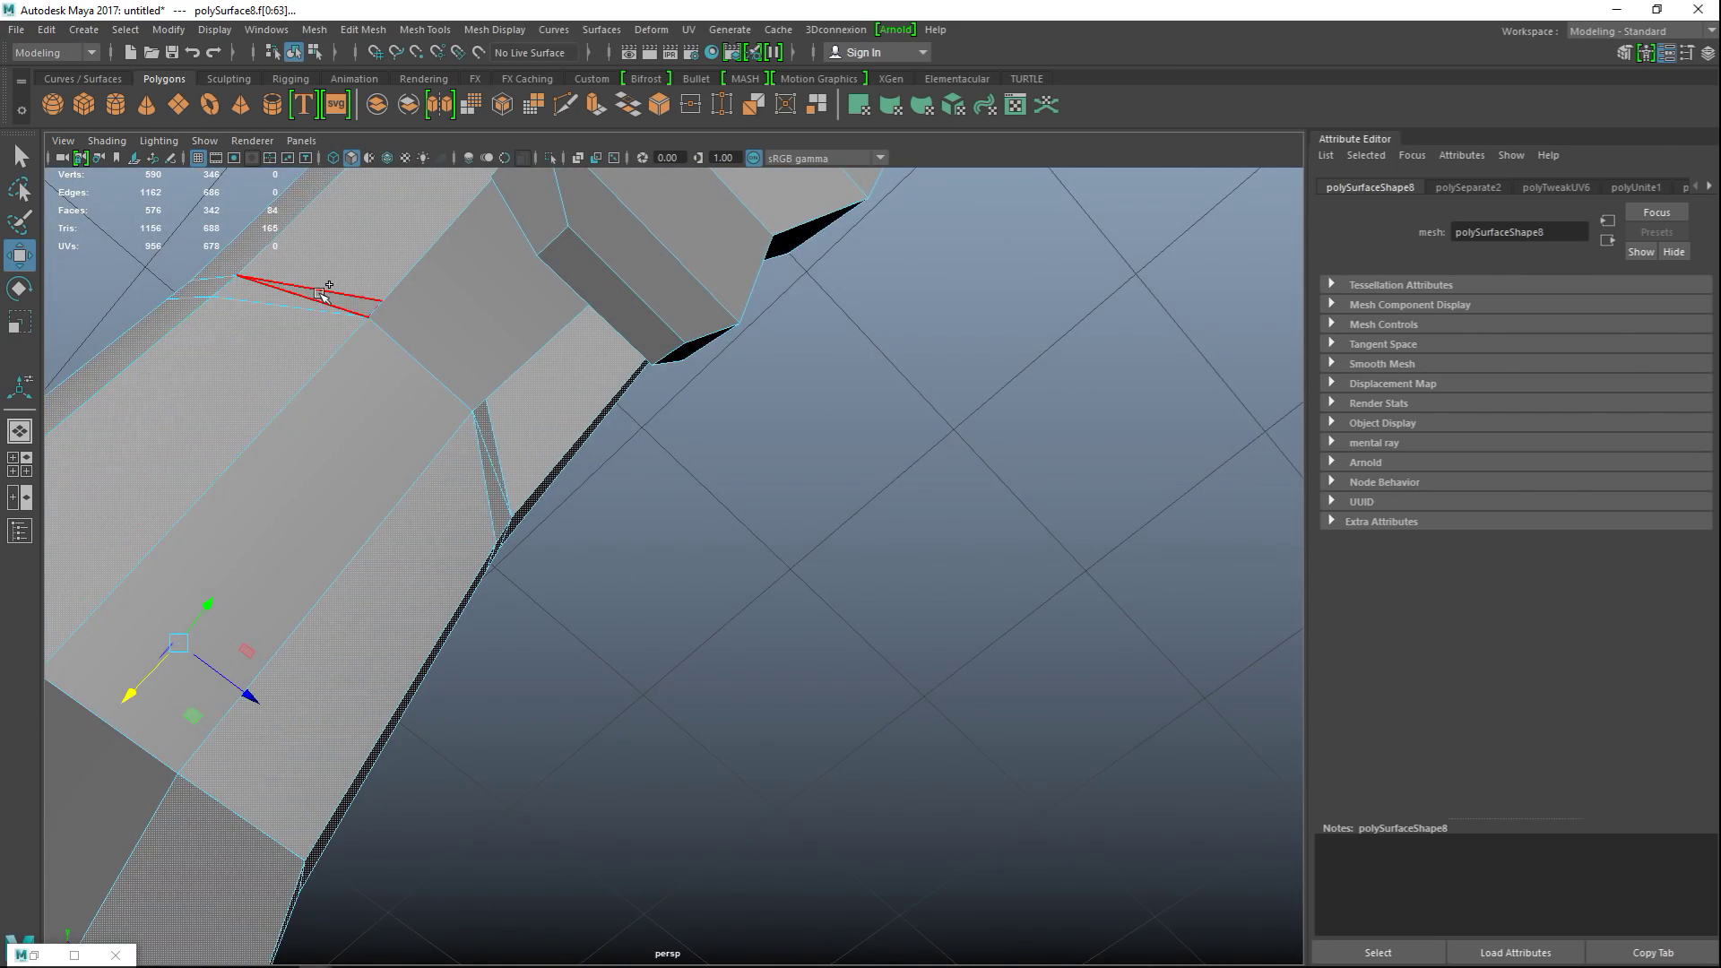
shift+click(258, 294)
- Remove the stray faces on the inner side and butt end of the grip from the face selection
alt+drag(258, 294, 819, 610)
ctrl+click(581, 830)
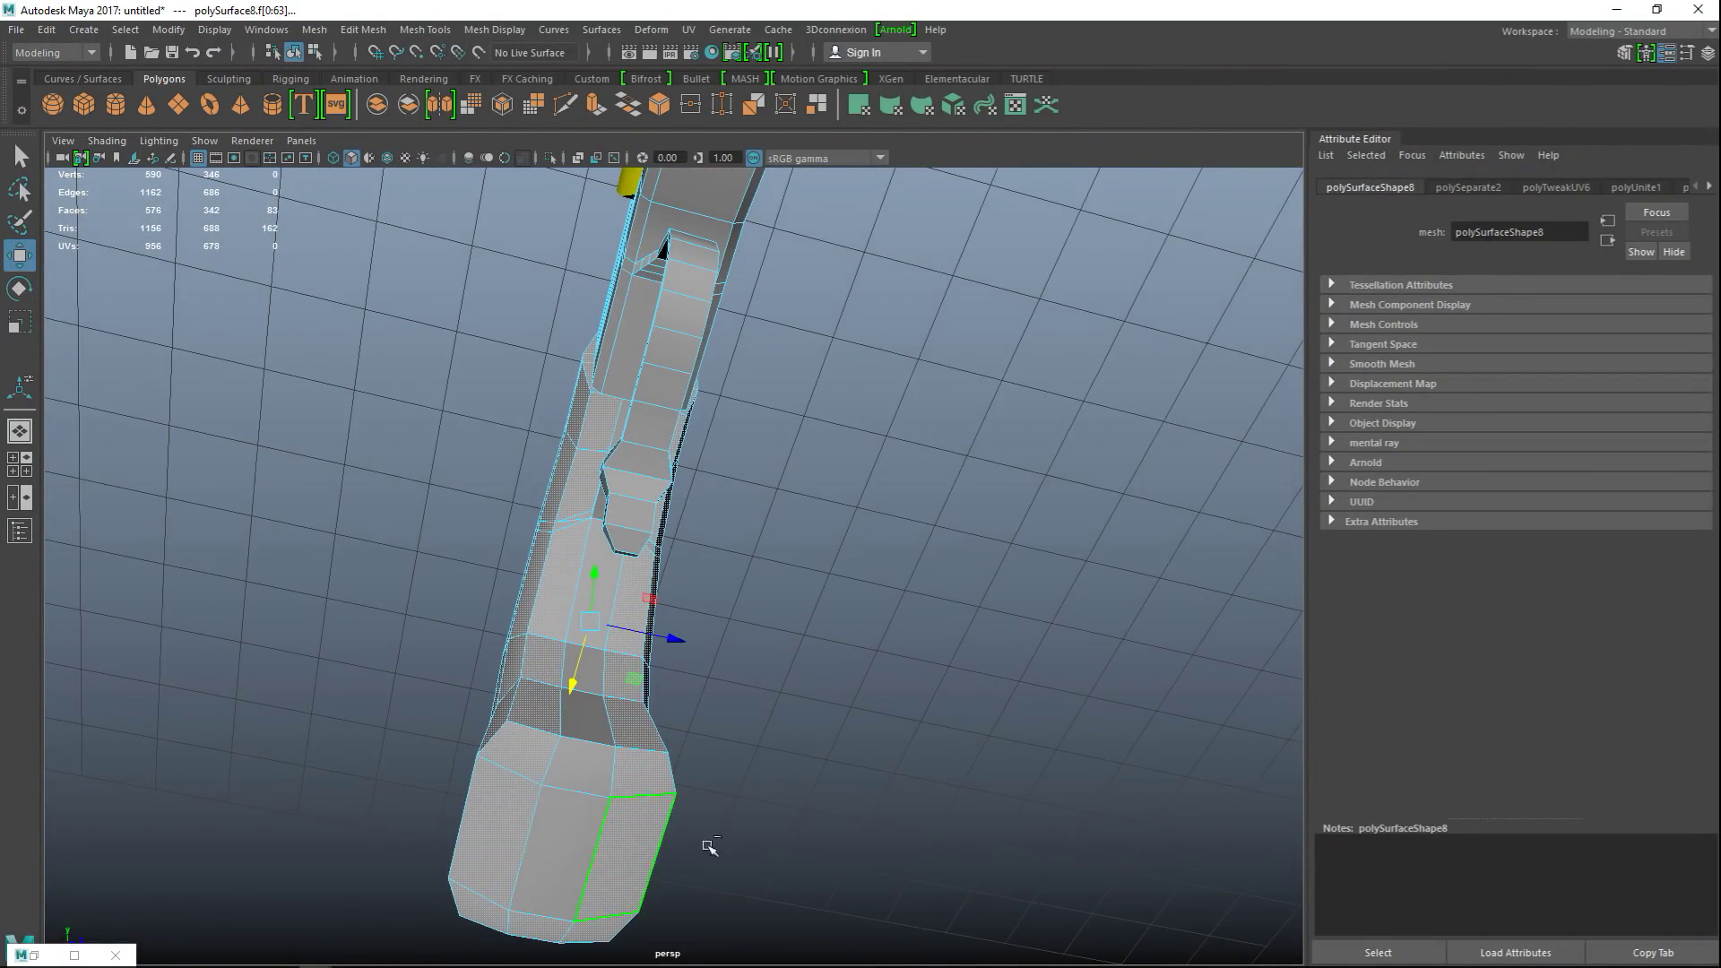
alt+drag(703, 838, 973, 818)
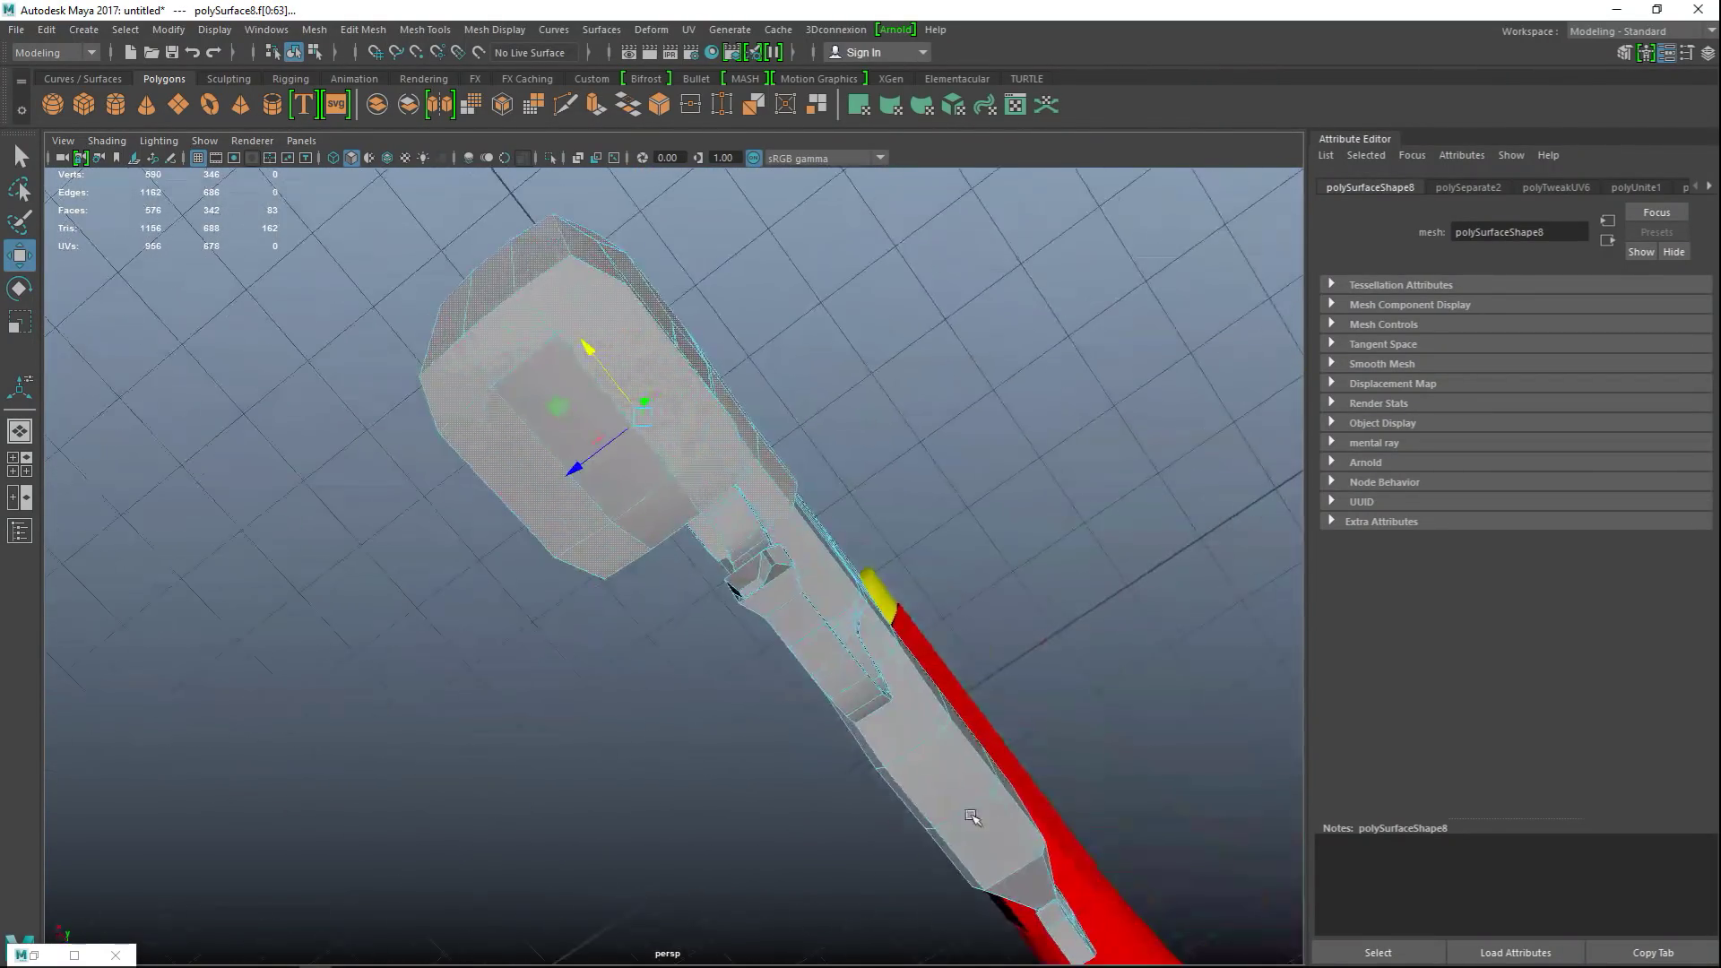
ctrl+click(499, 331)
- Deselect the lengthwise strip of faces running up the back of the grip toward the stock
alt+drag(289, 381, 582, 724)
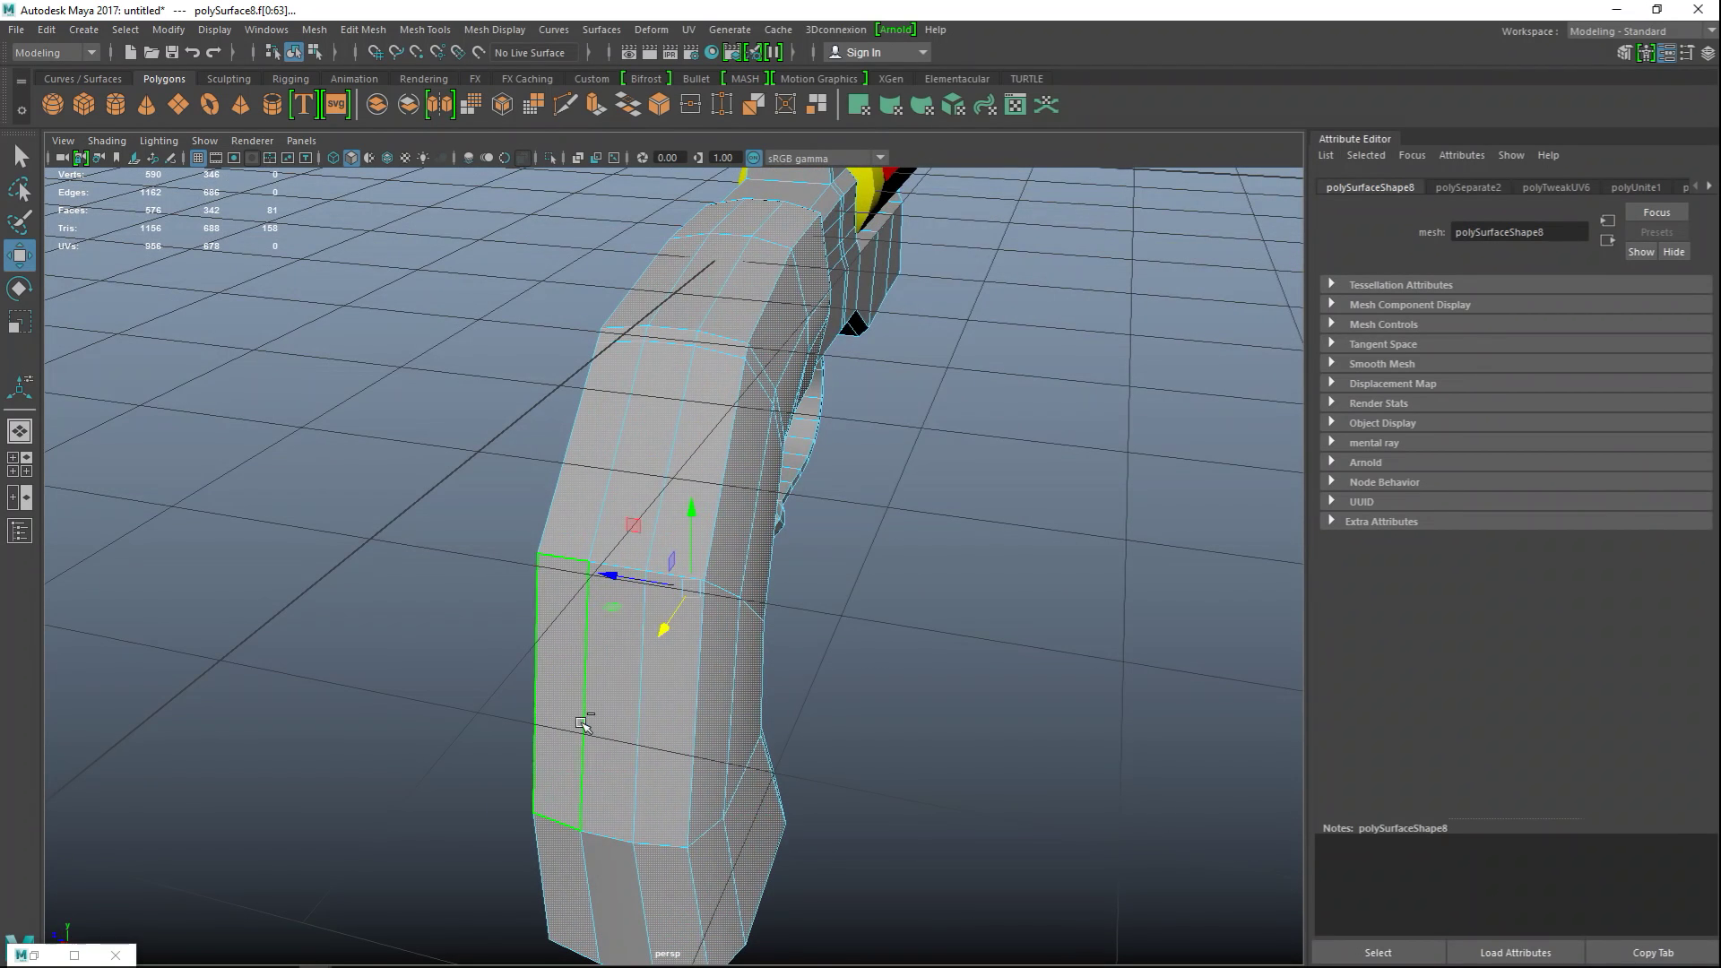
ctrl+click(639, 466)
ctrl+click(672, 338)
ctrl+click(710, 269)
ctrl+click(740, 219)
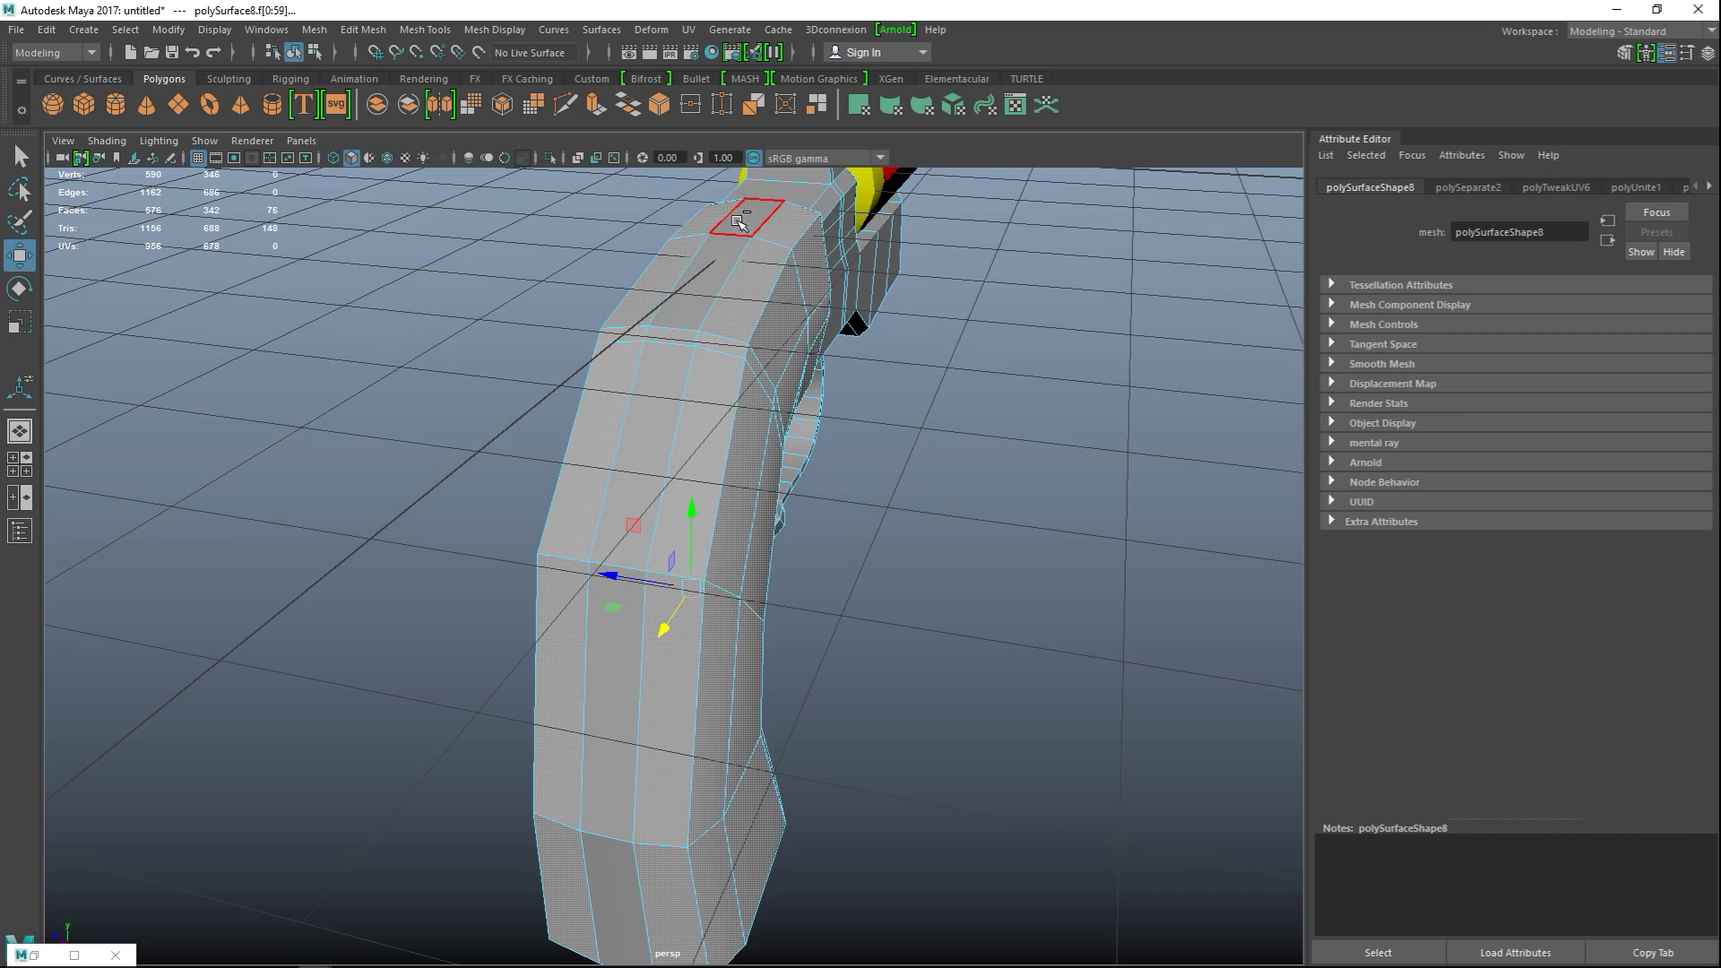
- Deselect one more stray face and check the grip selection in wireframe display before returning to shaded display
alt+drag(741, 220, 618, 485)
ctrl+click(552, 297)
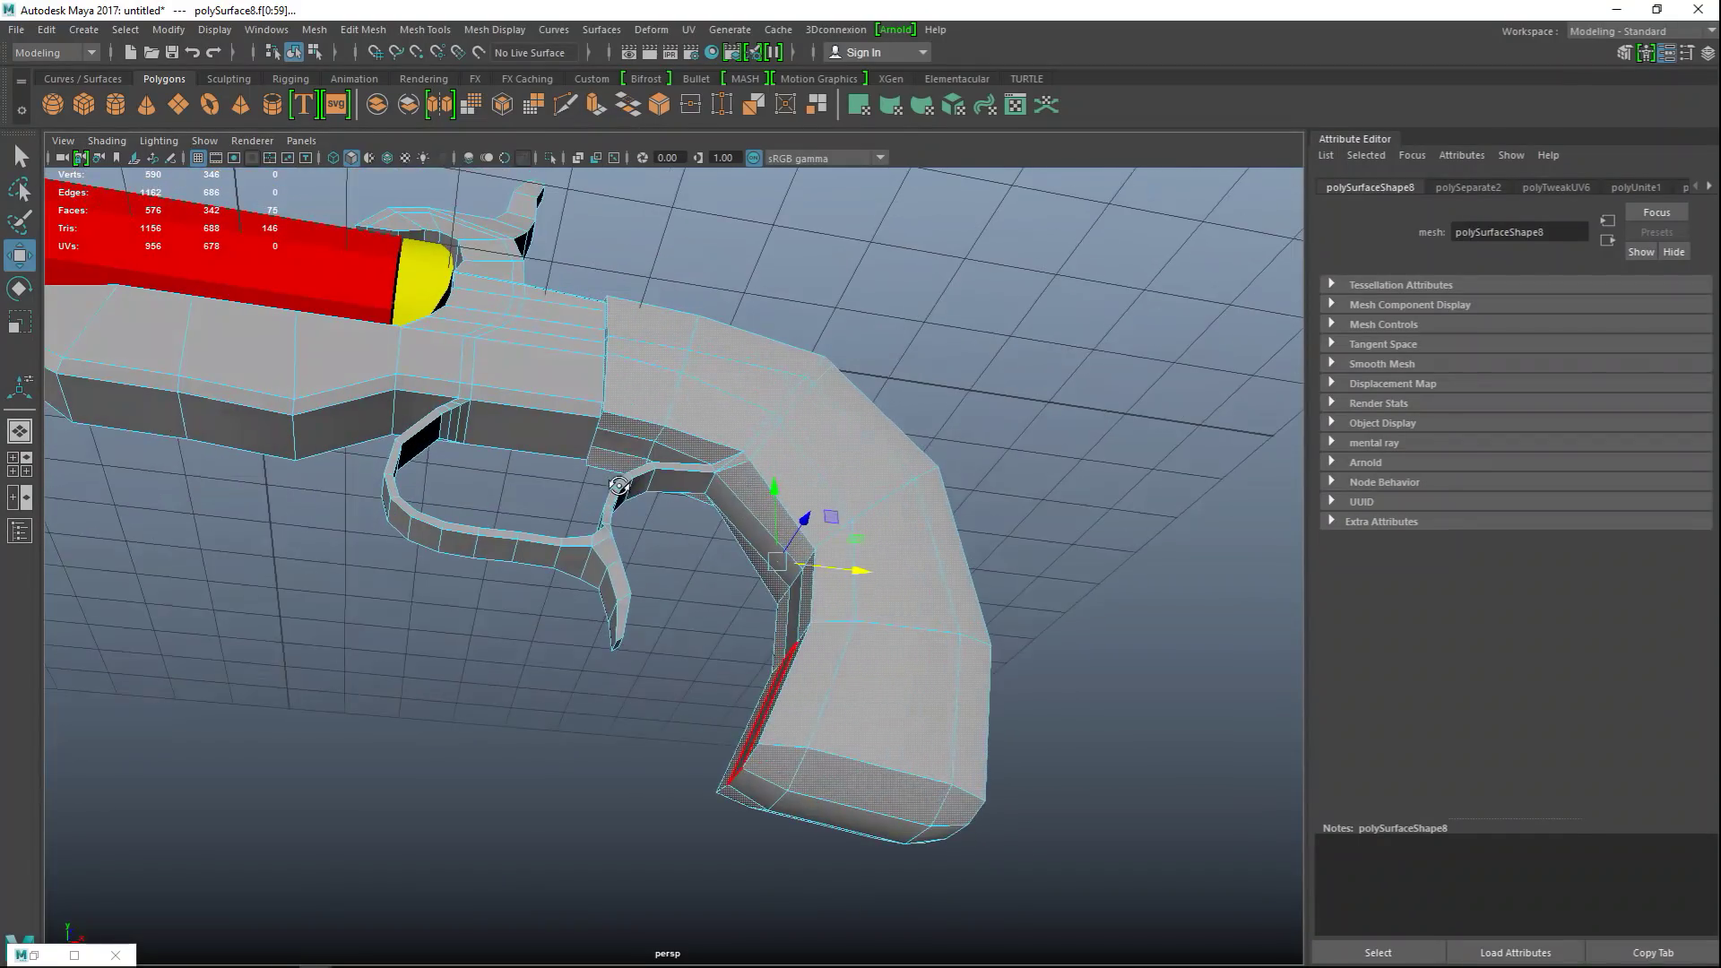
mouse_move(449, 732)
alt+mouse_down()
mouse_move(555, 717)
mouse_move(476, 745)
alt+mouse_up()
key(4)
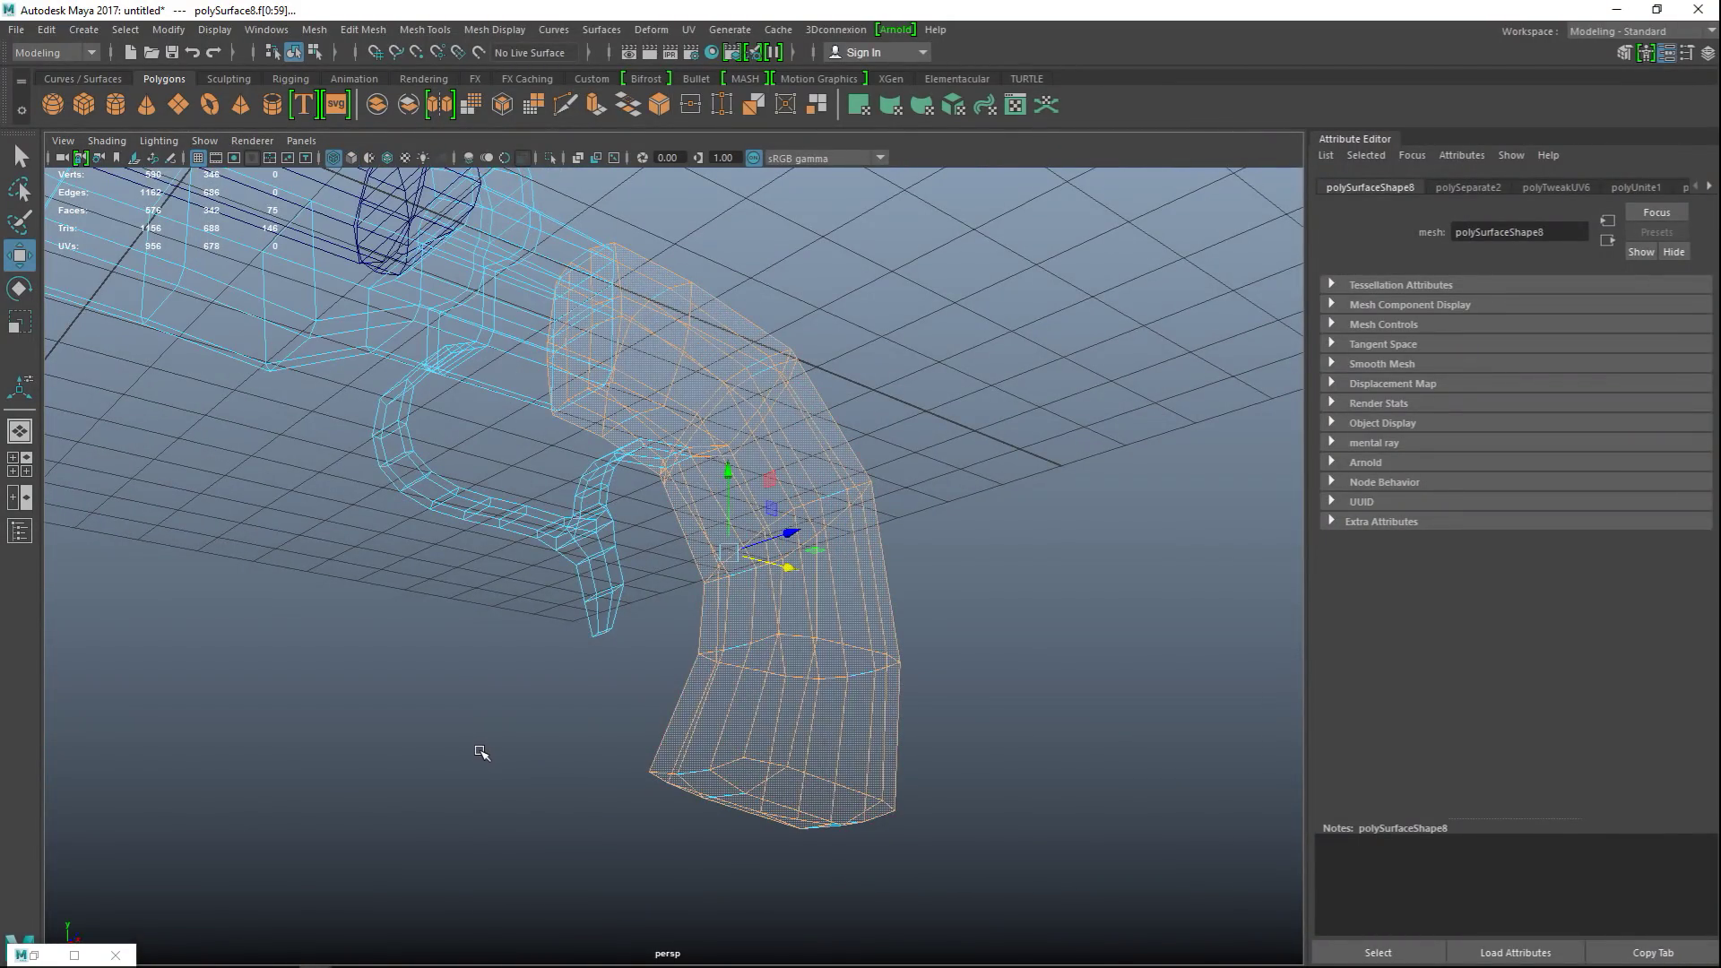
key(5)
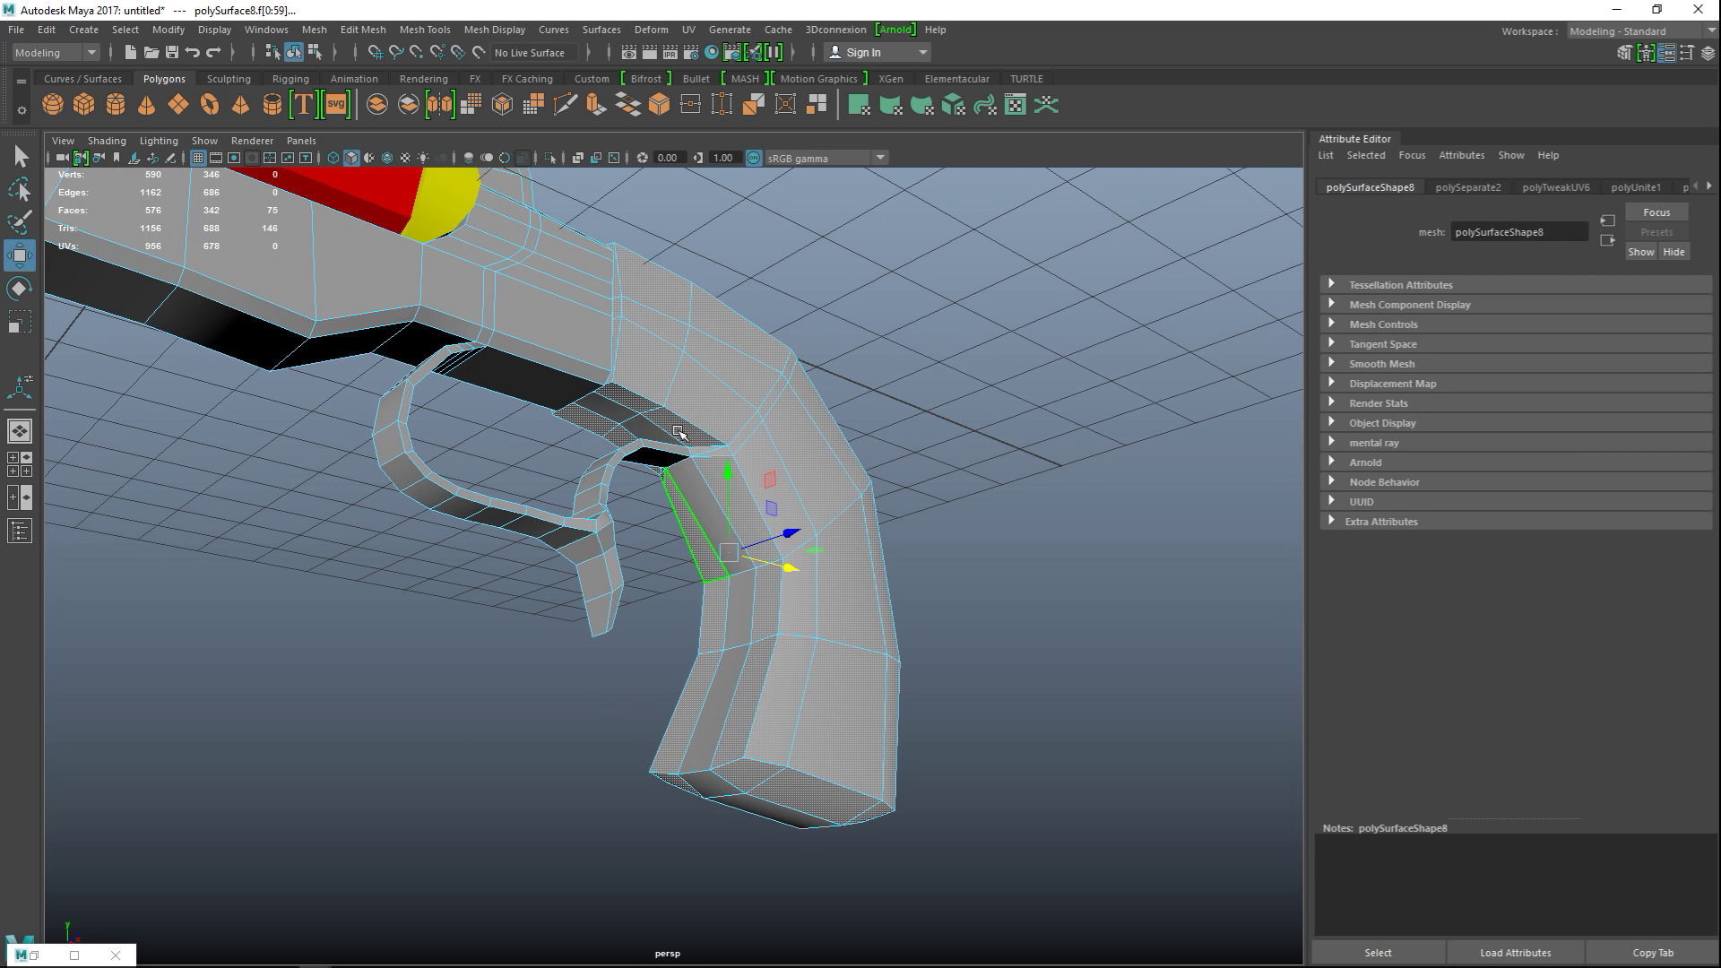
- Assign a new Lambert material to the selected grip faces and set its color to green
right_drag(710, 331, 698, 793)
click(717, 444)
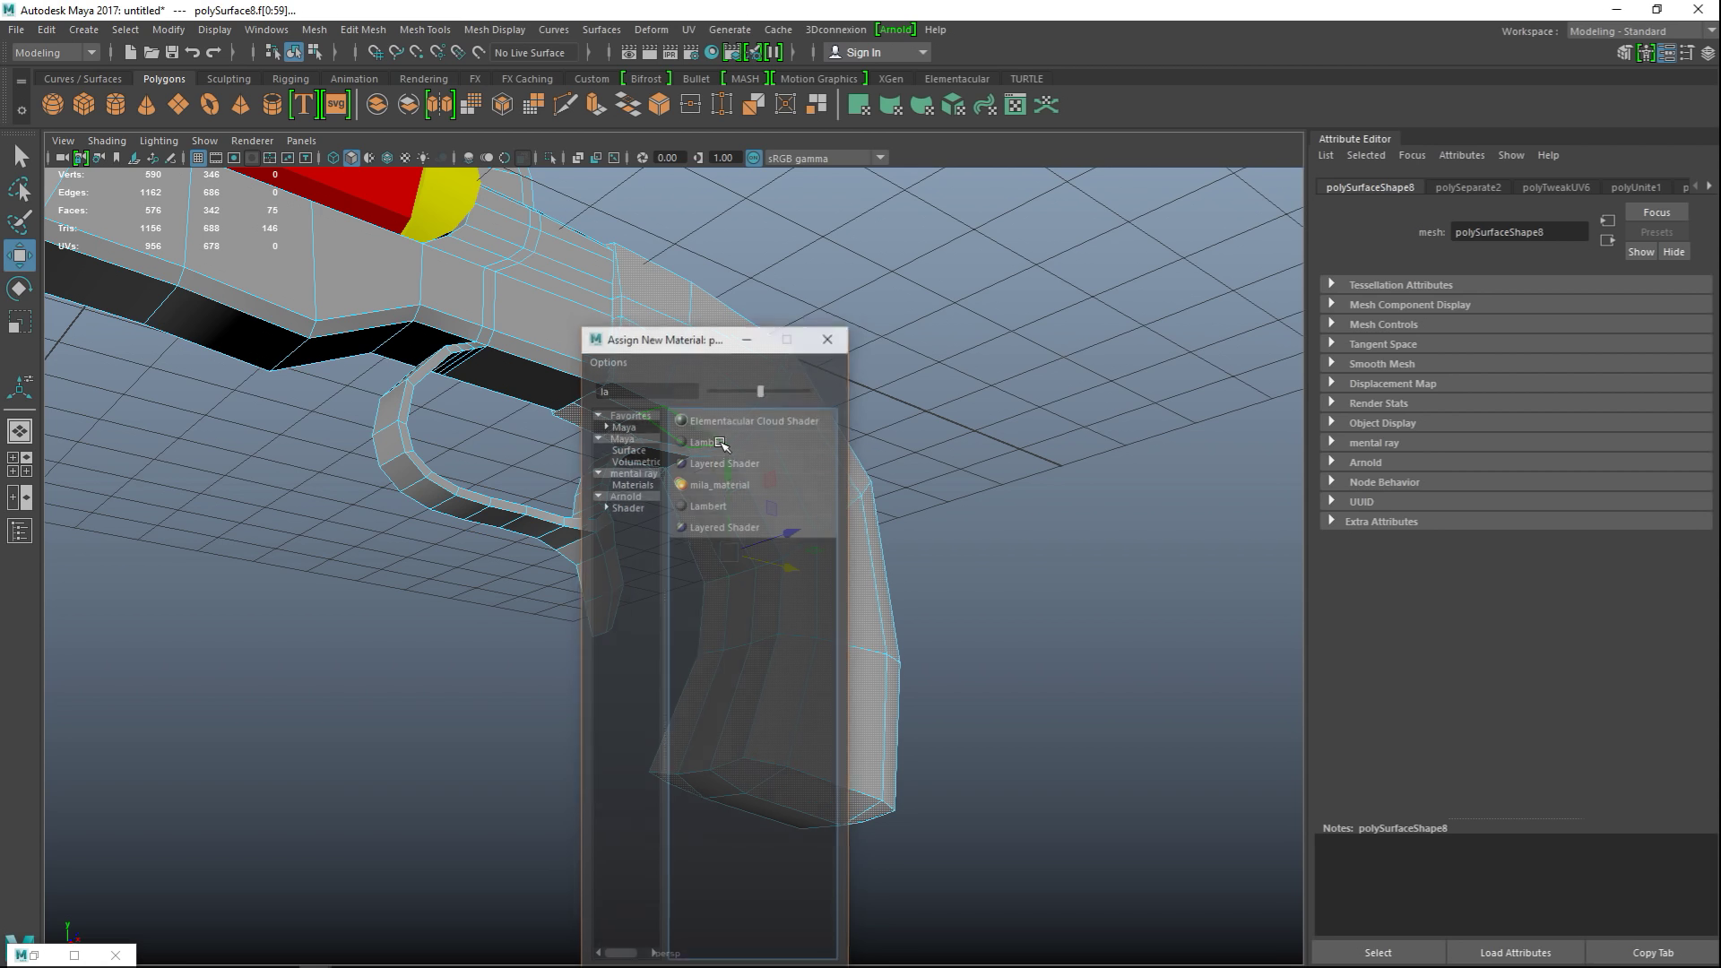
click(1477, 391)
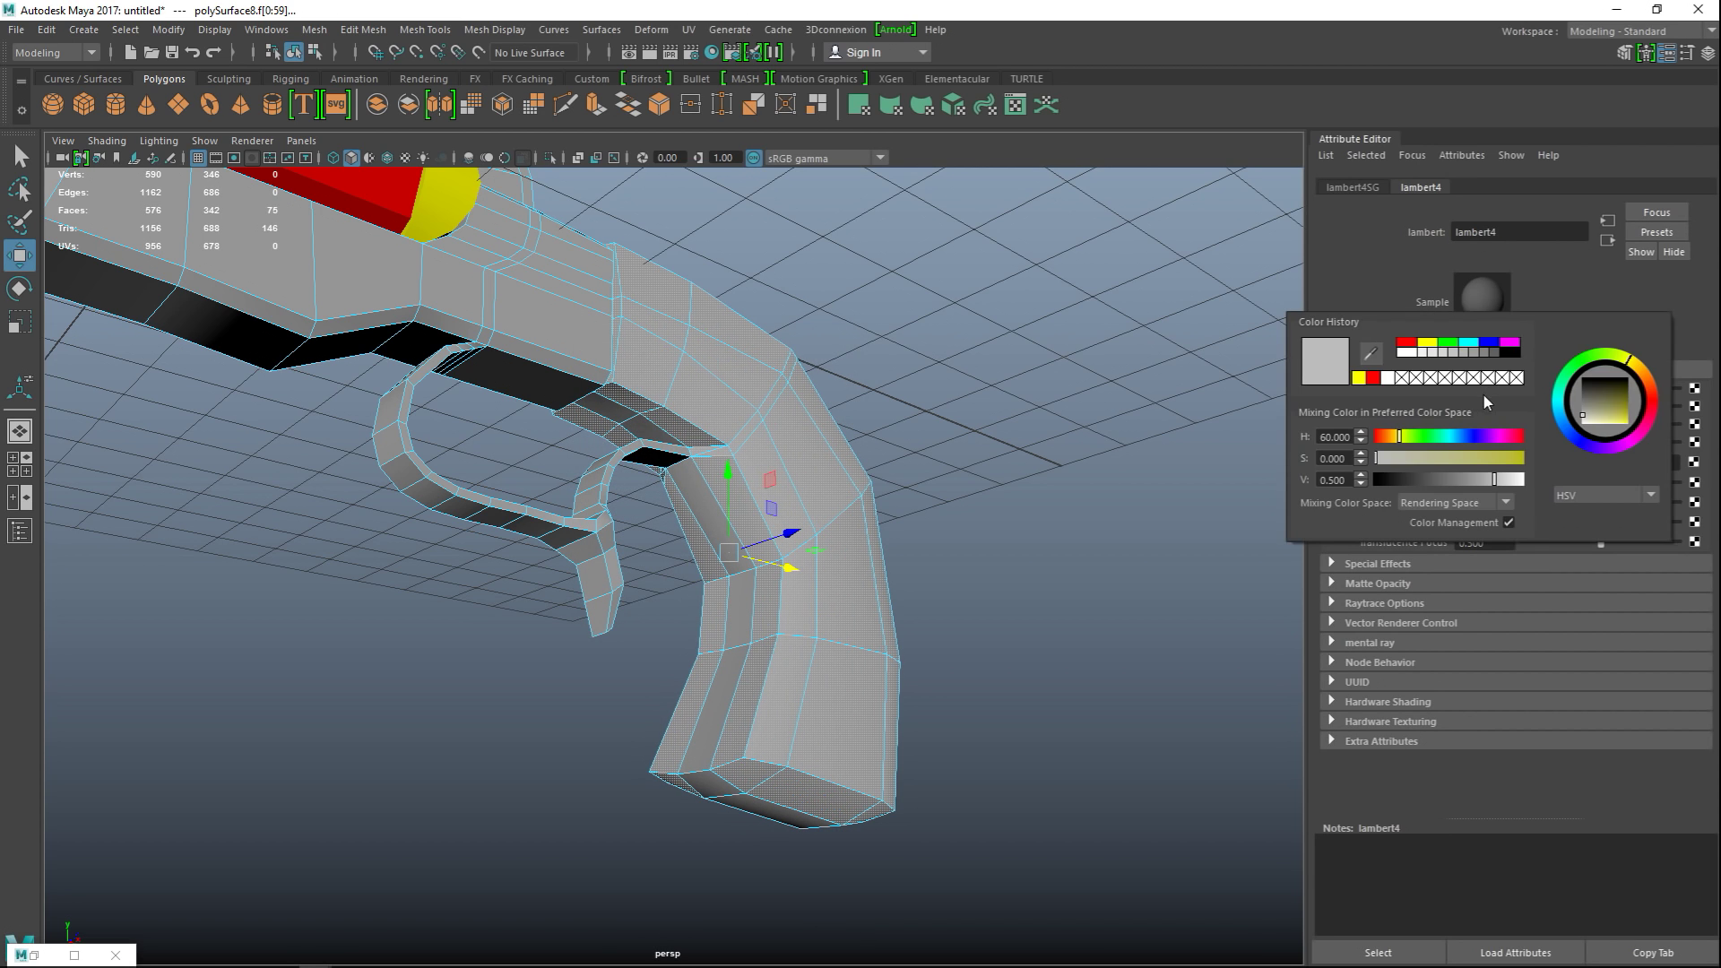
click(1443, 348)
click(1022, 375)
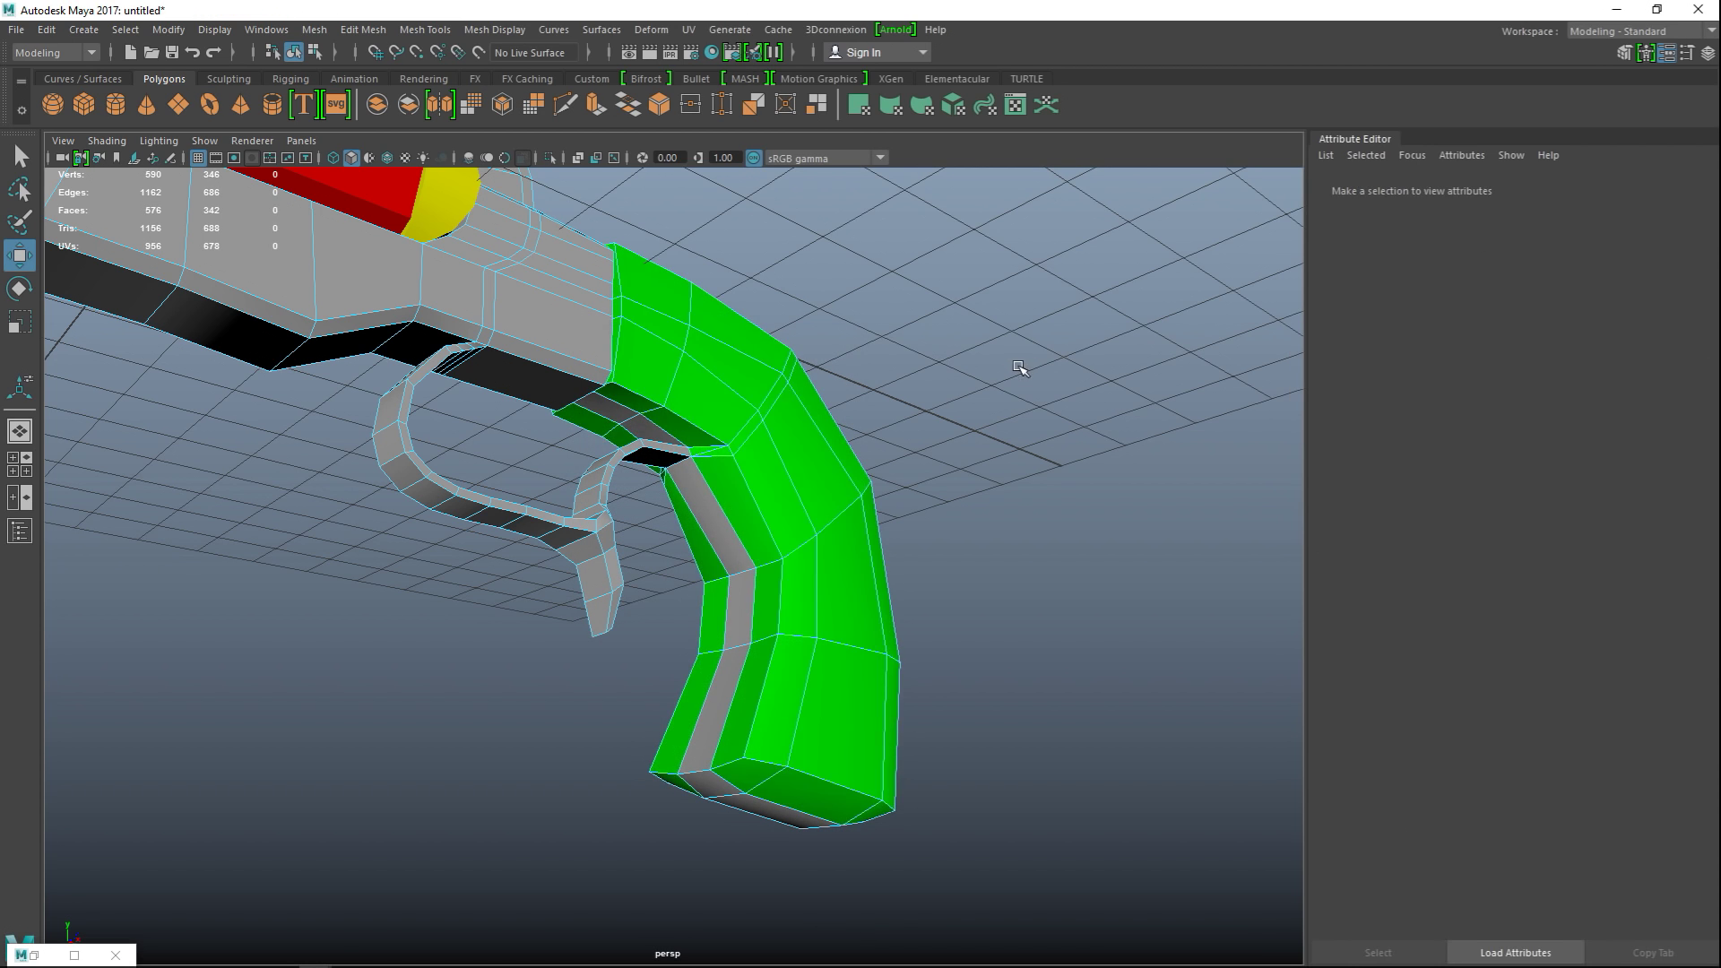
- Try to combine the pistol meshes with the faces of the stock and grip selected
scroll(1022, 375, down, 10)
alt+drag(908, 484, 836, 560)
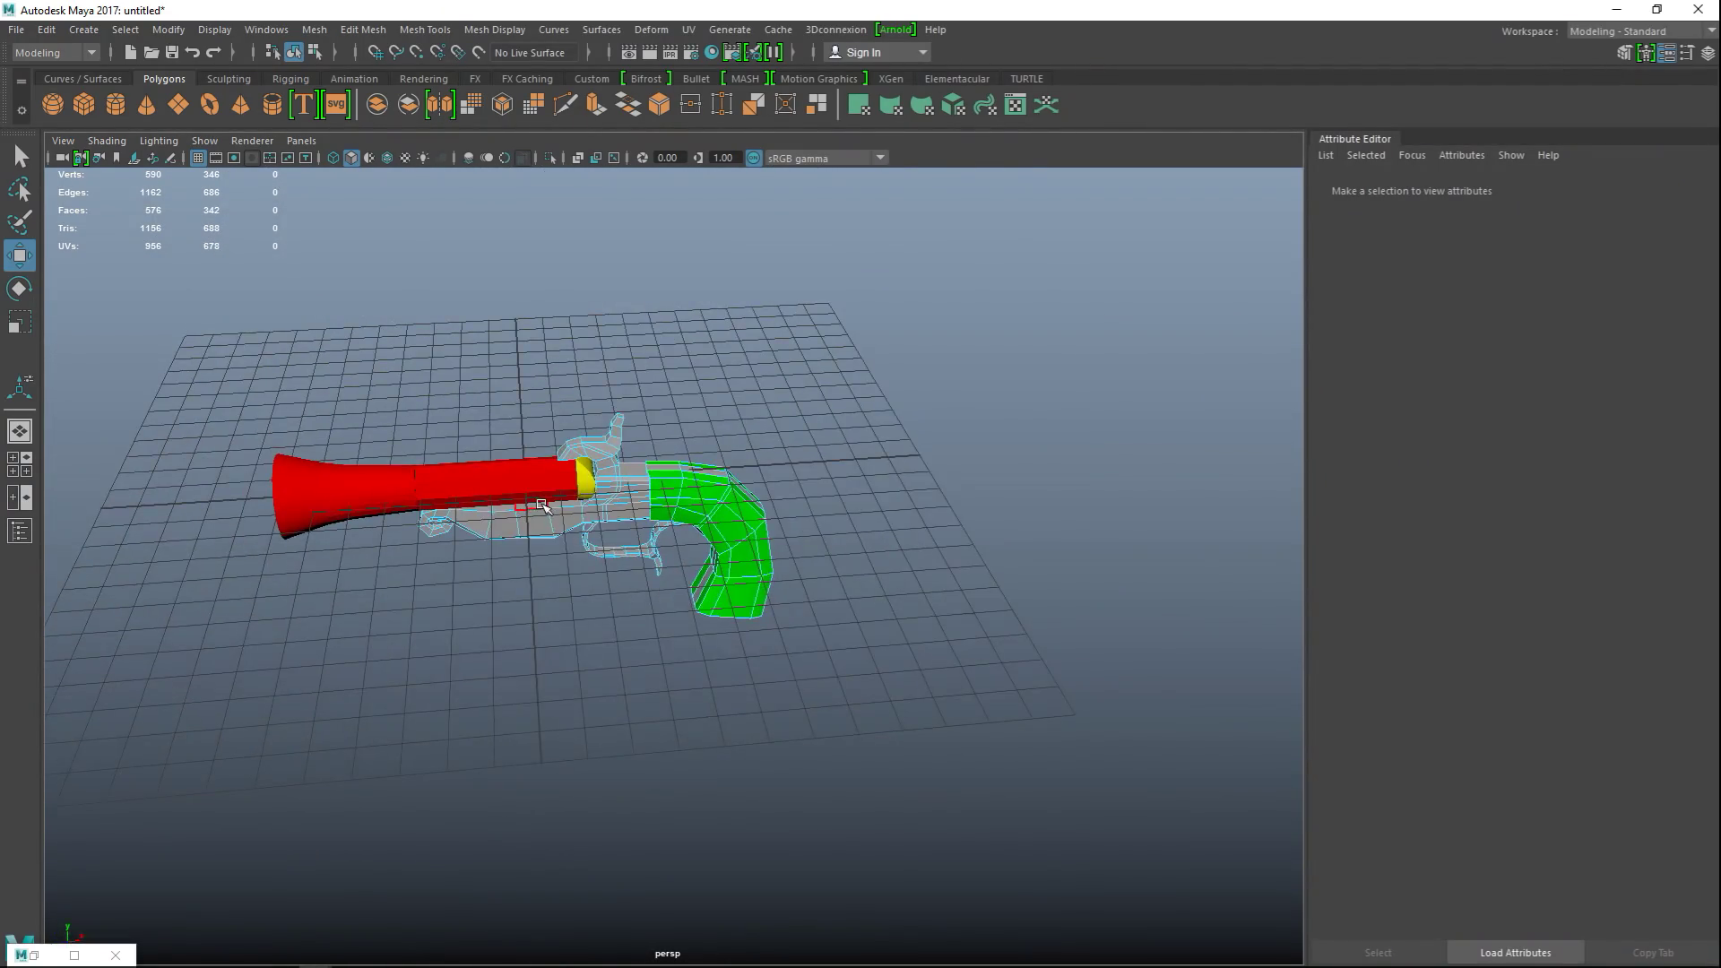
right_drag(535, 508, 615, 395)
drag(933, 730, 638, 447)
click(315, 29)
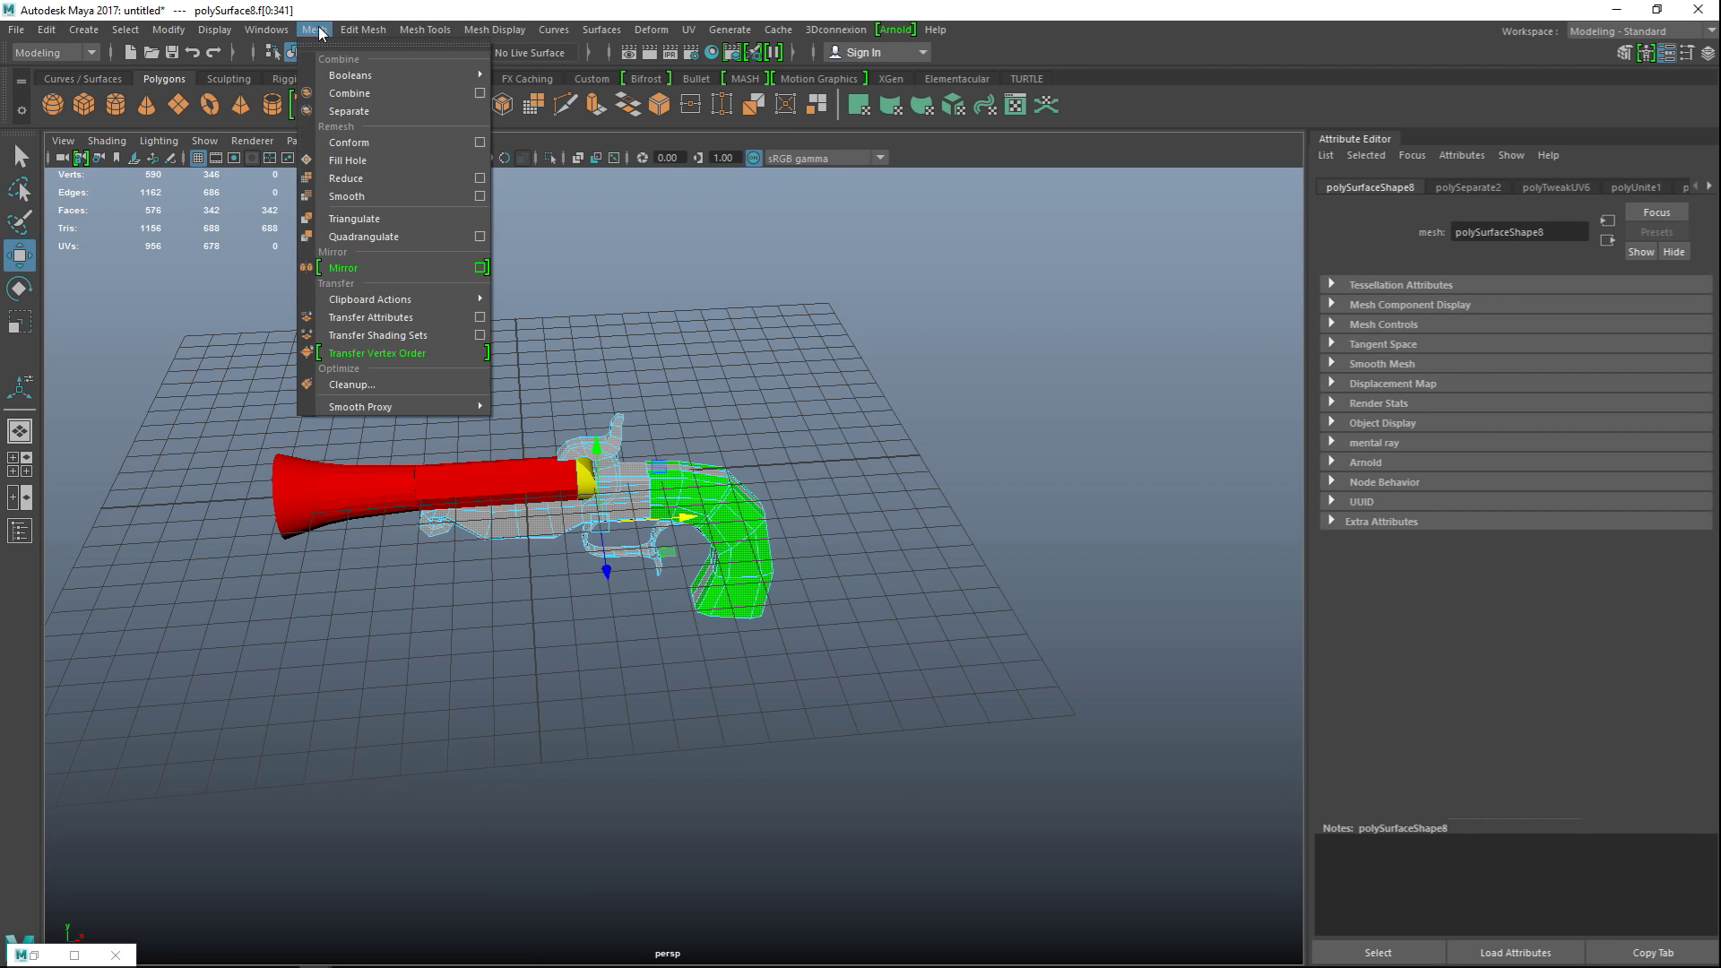
click(379, 93)
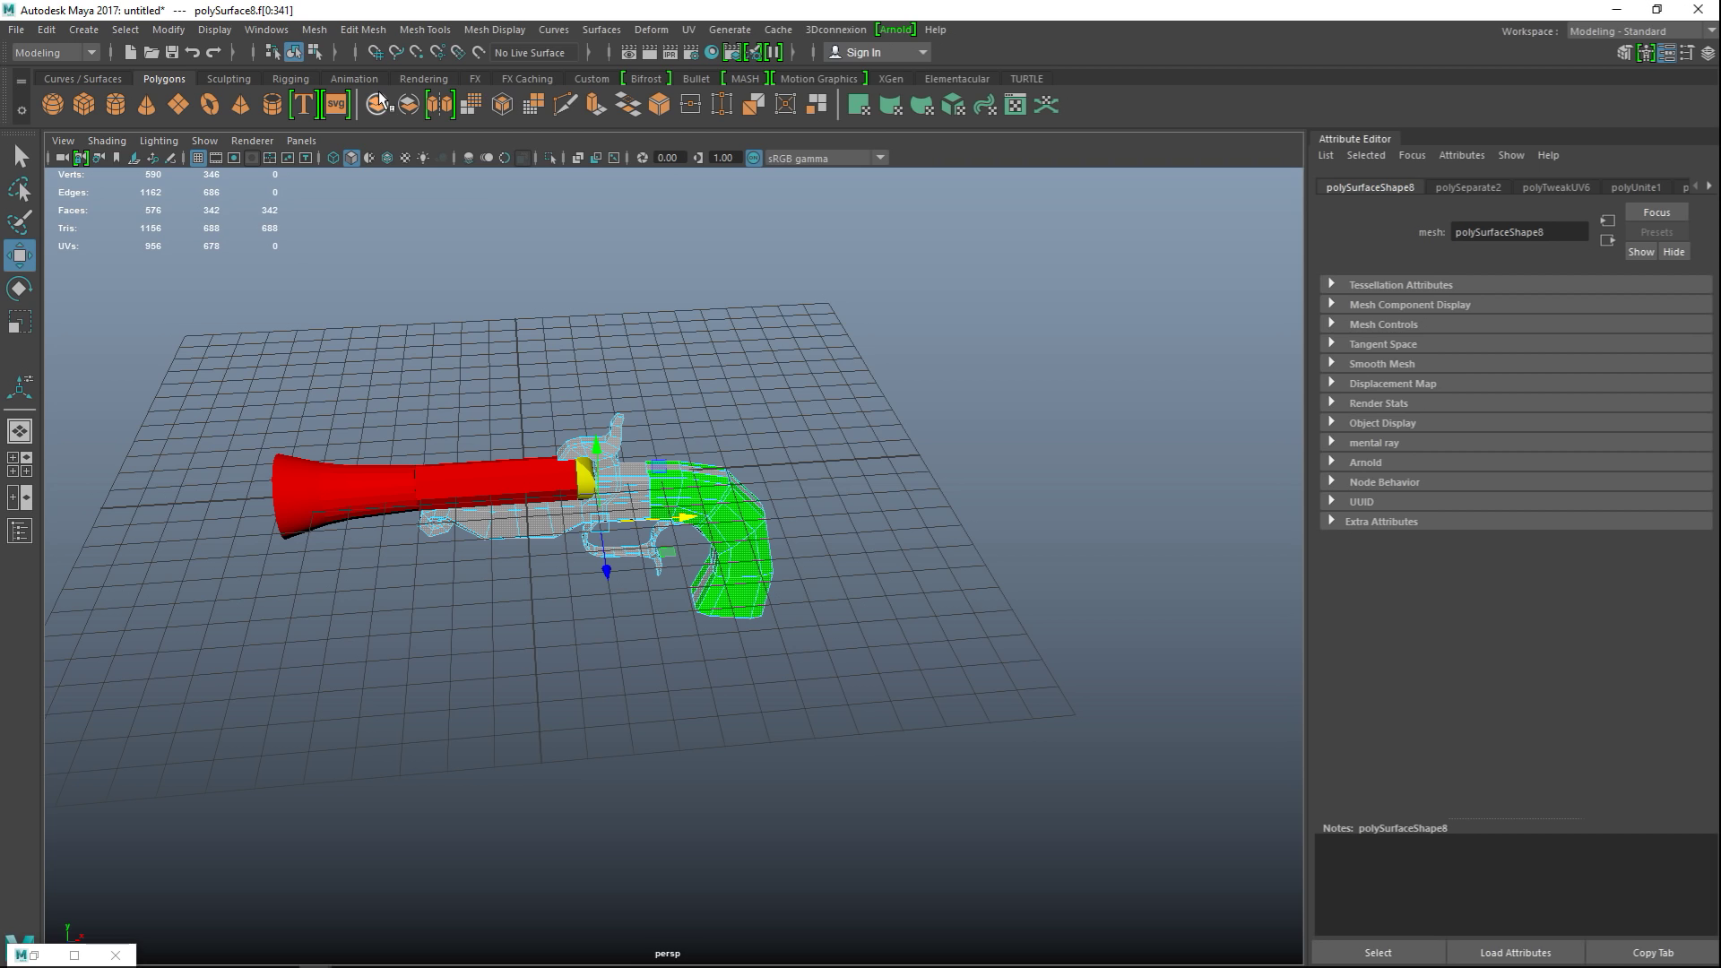
- Select all pistol parts as whole objects and combine them into a single mesh
click(389, 500)
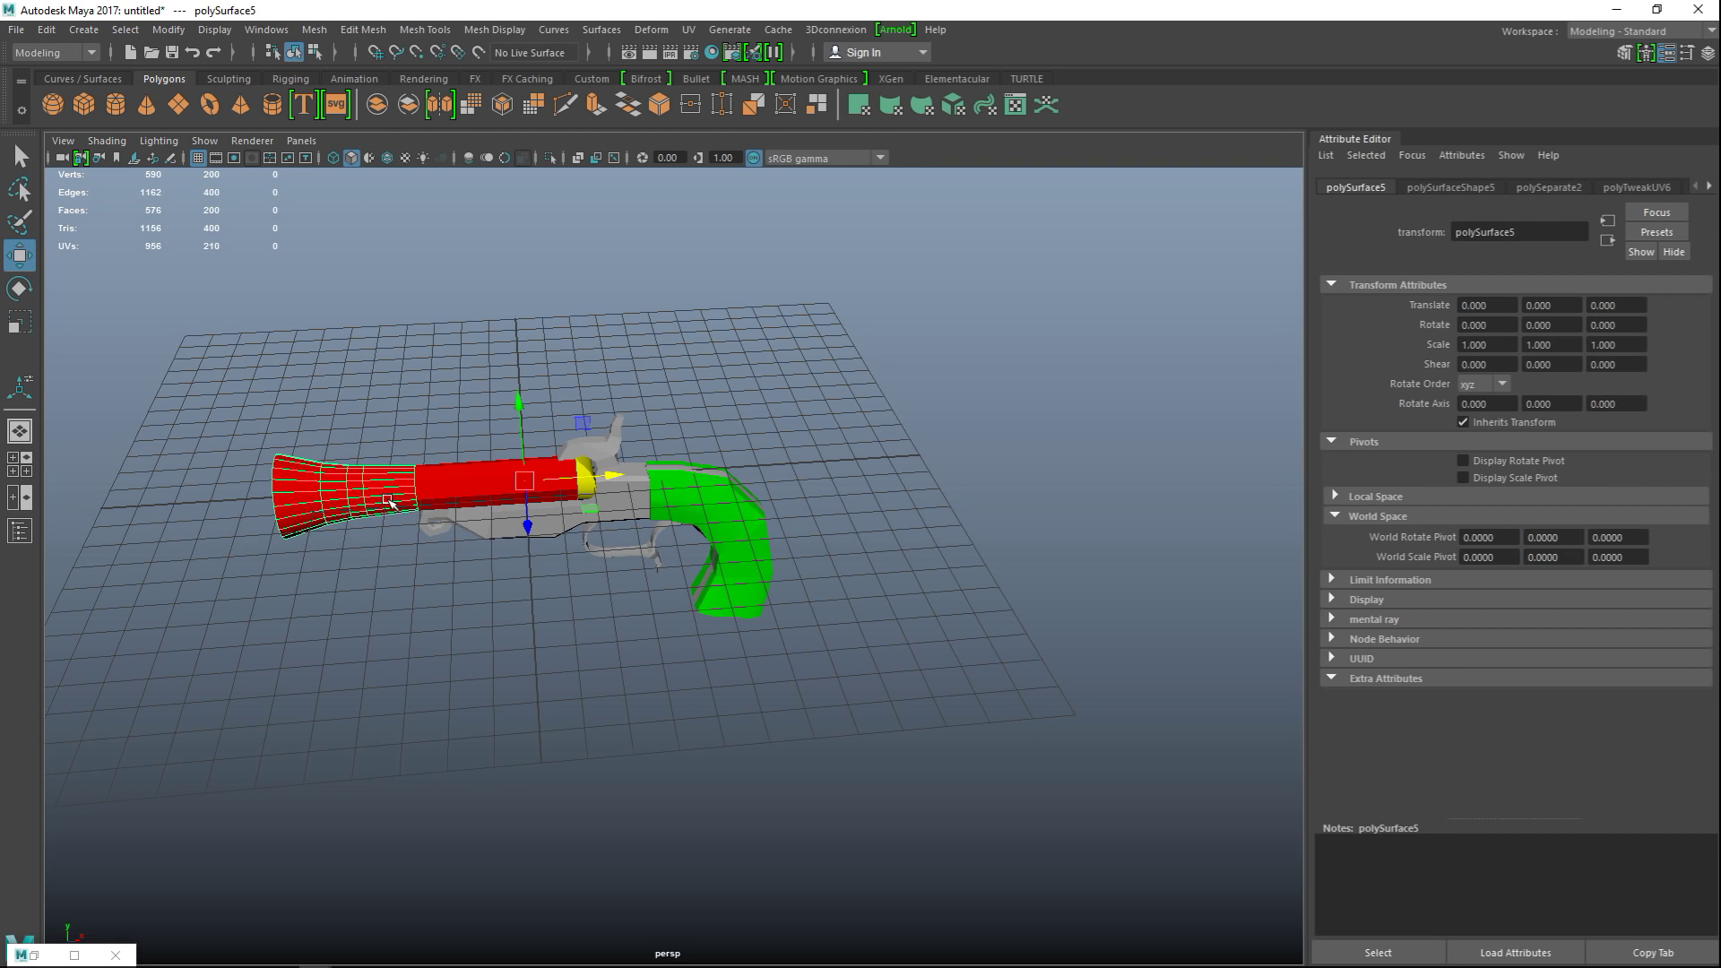
drag(199, 360, 776, 625)
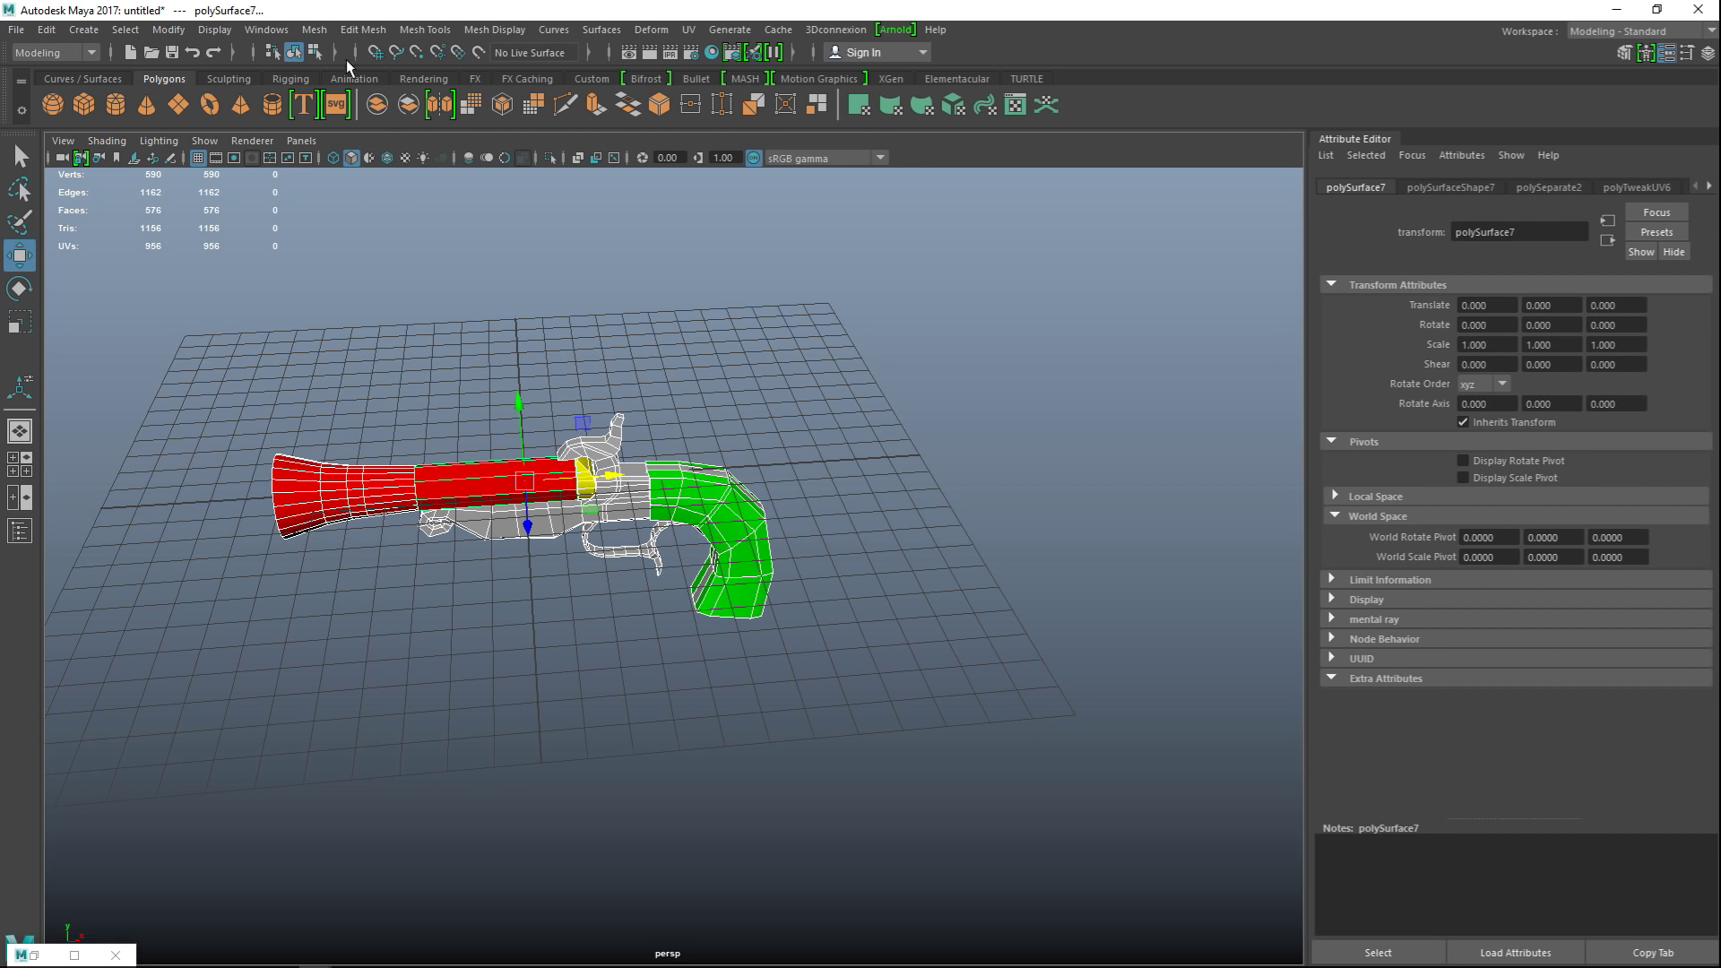
click(315, 29)
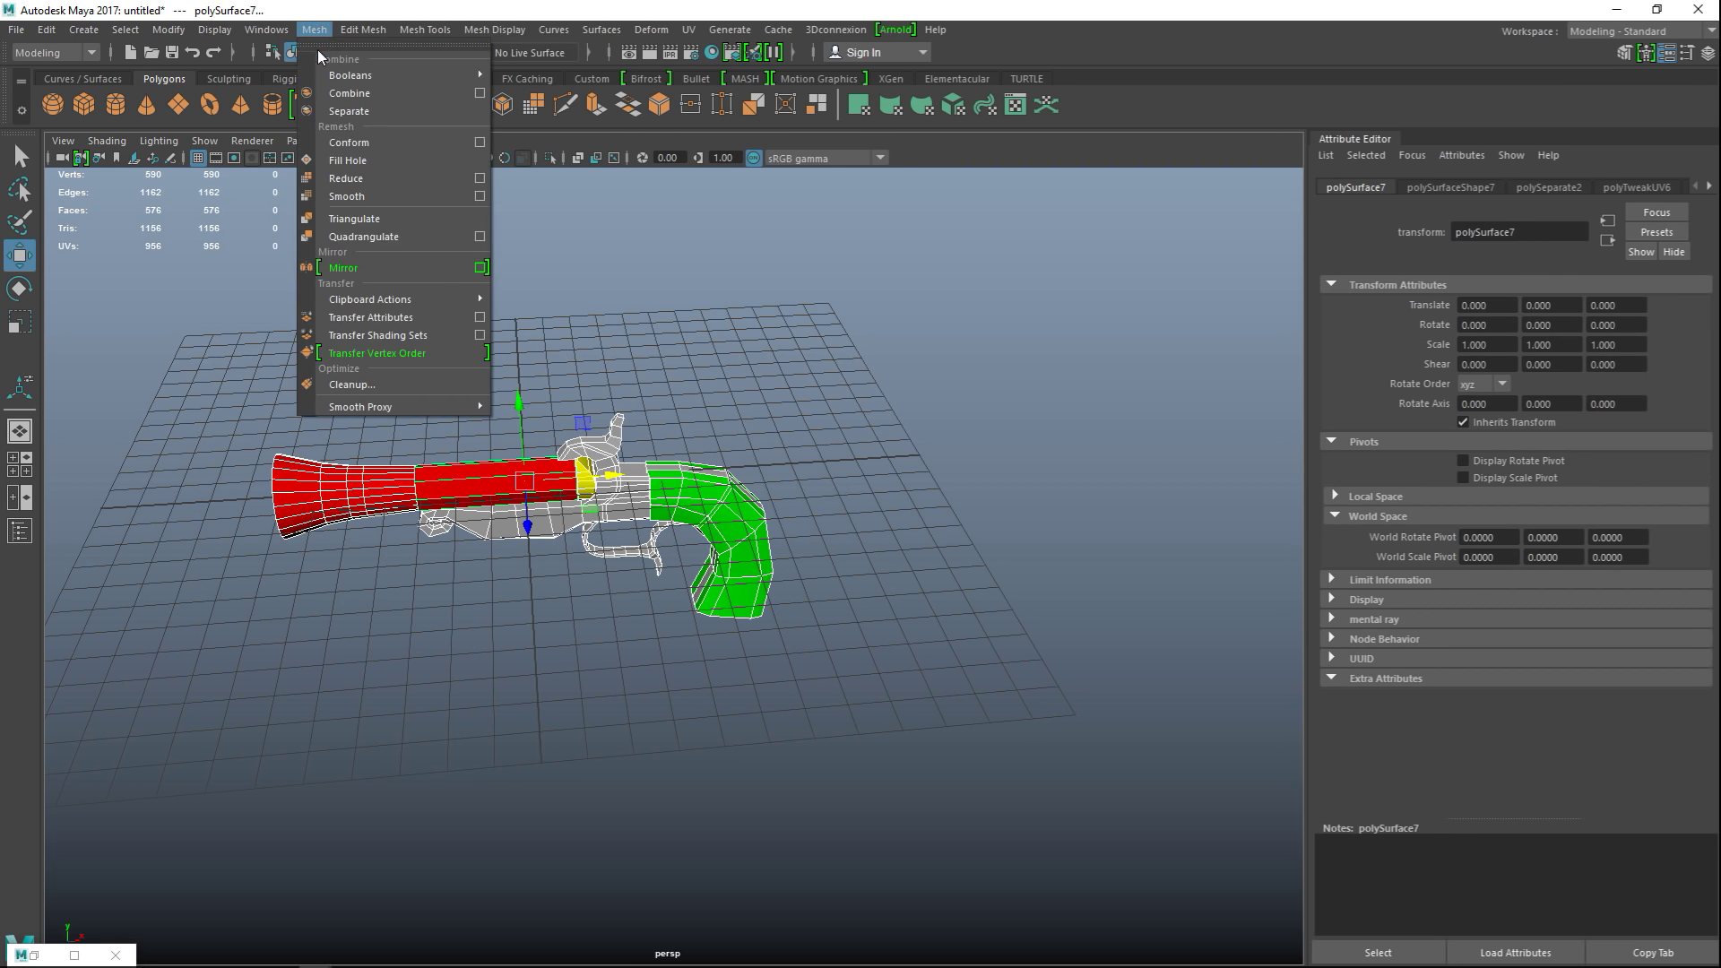
click(377, 95)
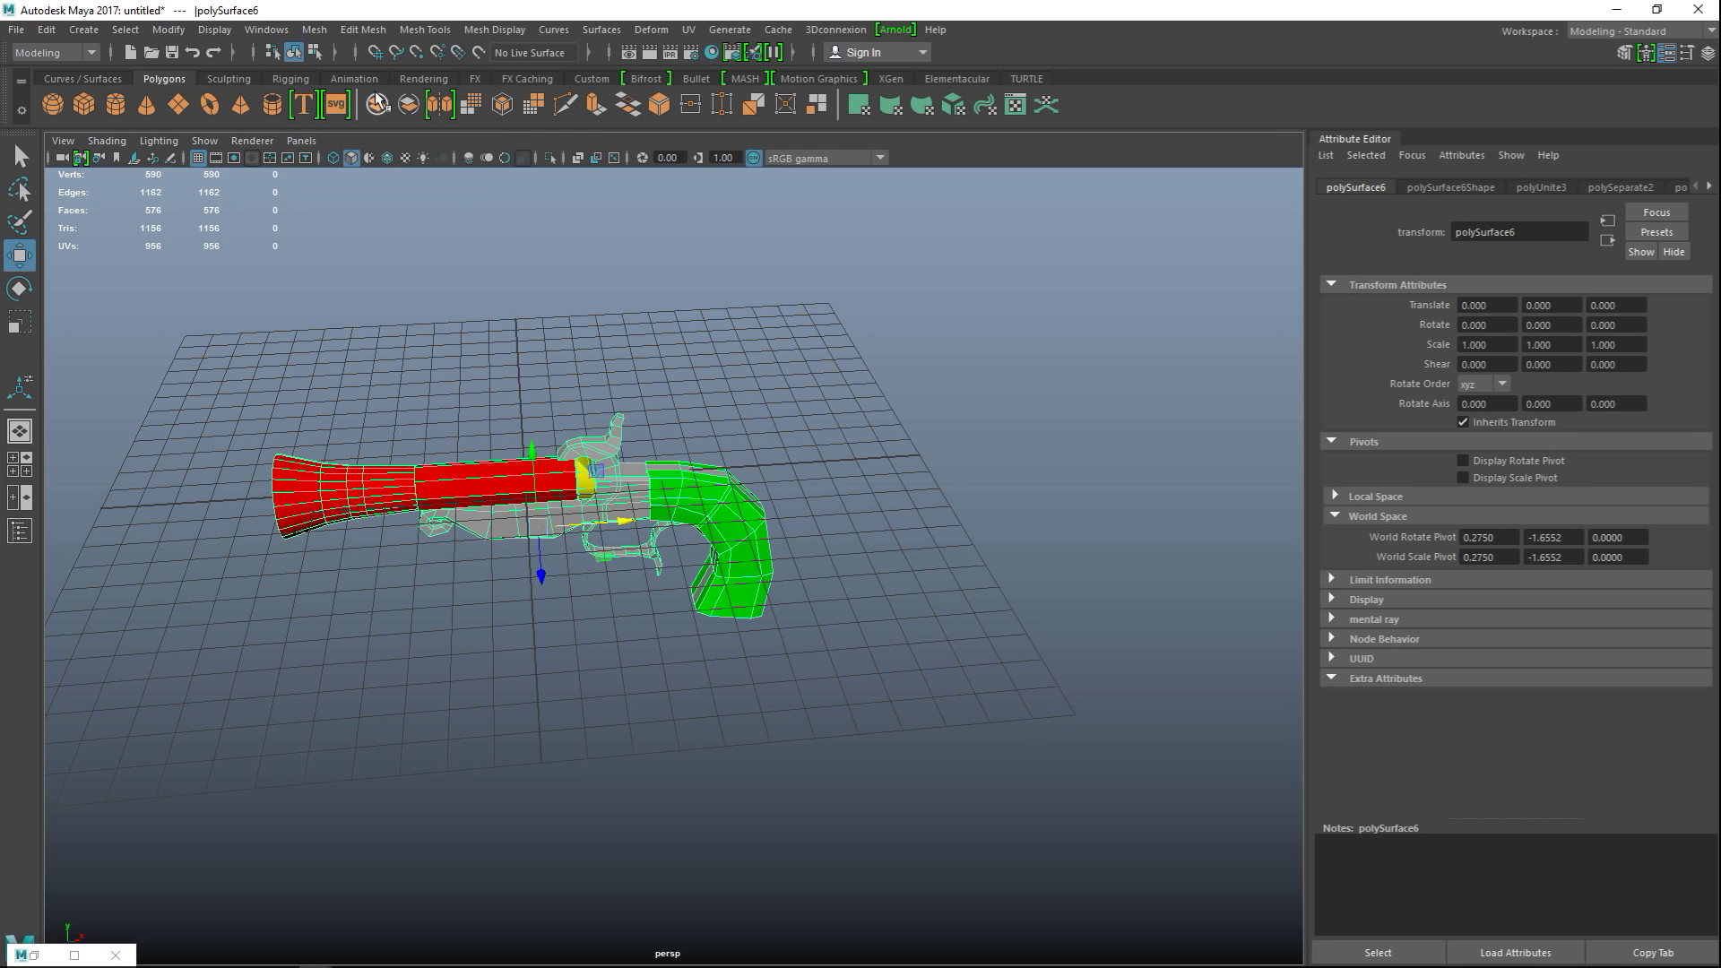
- Export the combined pistol to the Desktop as an OBJ file named LPBlunderbuss
click(17, 30)
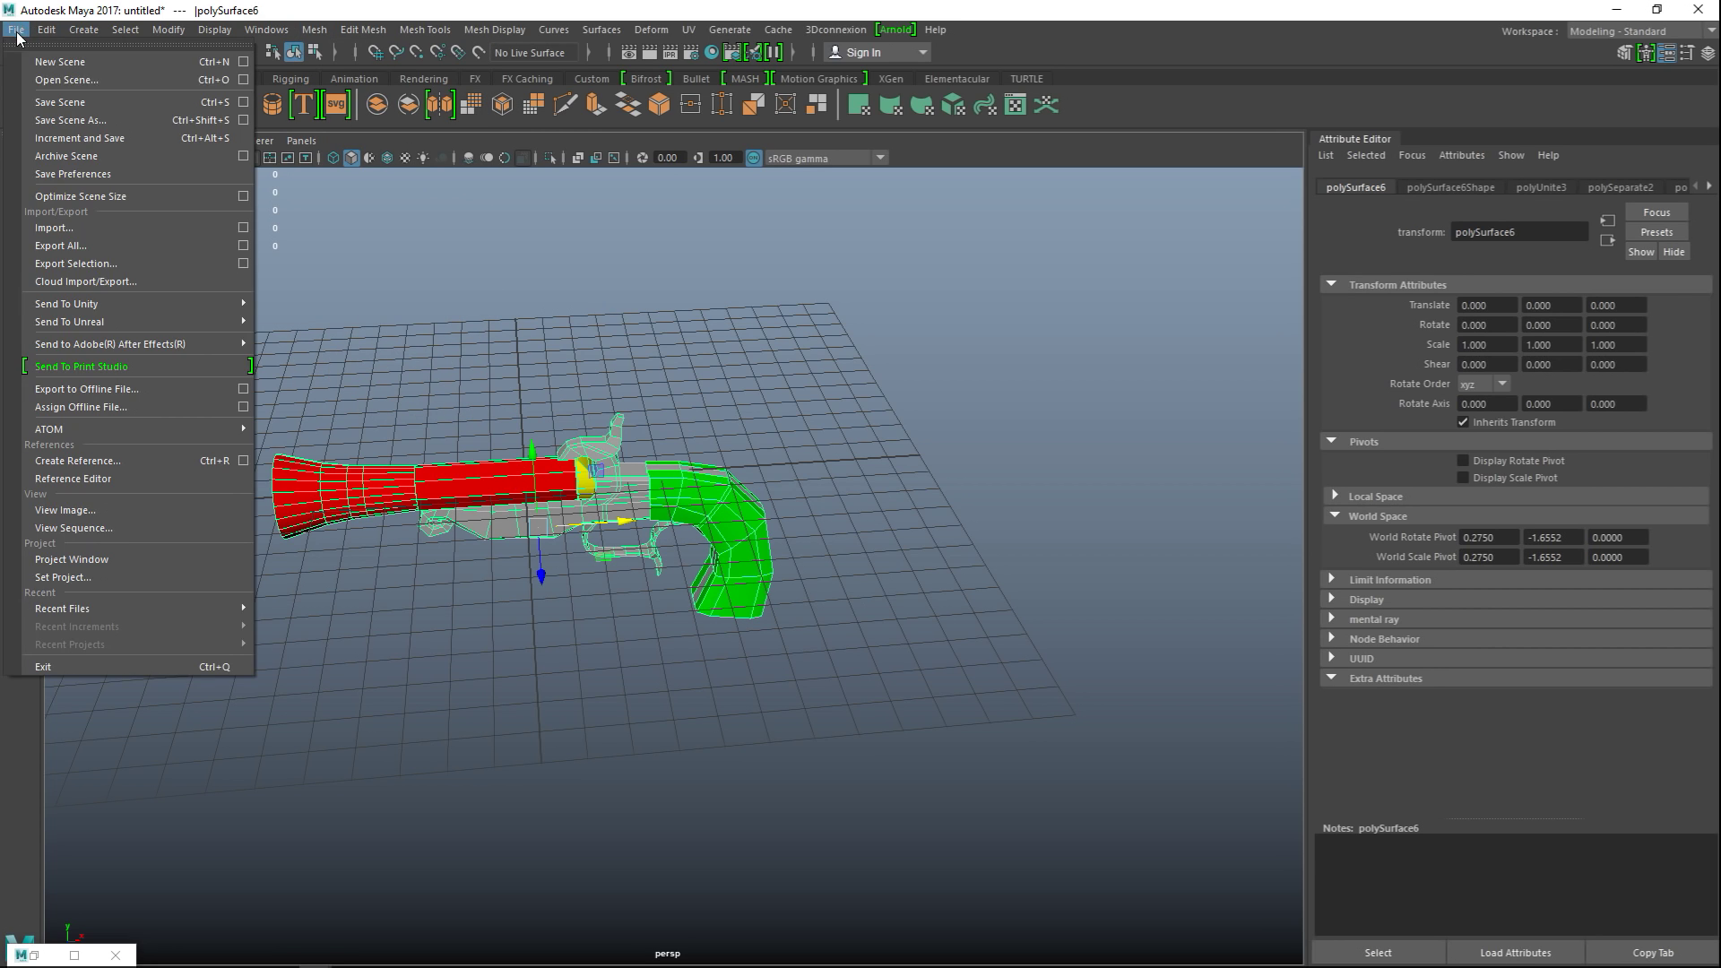
click(101, 264)
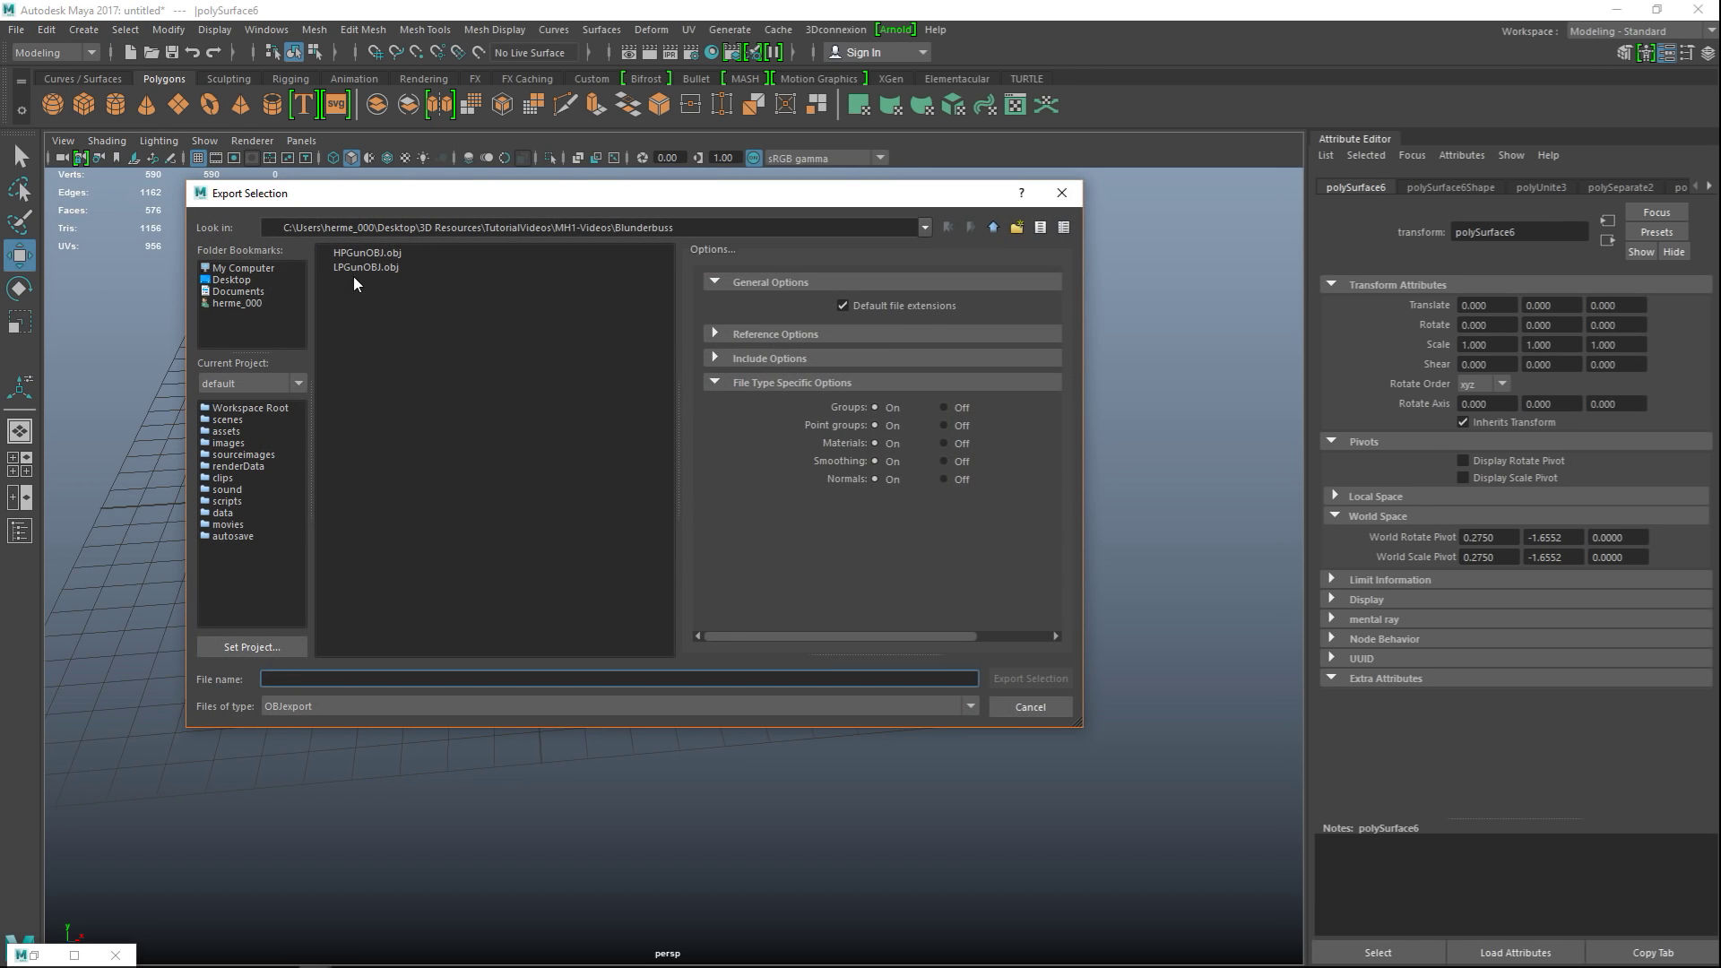
click(237, 282)
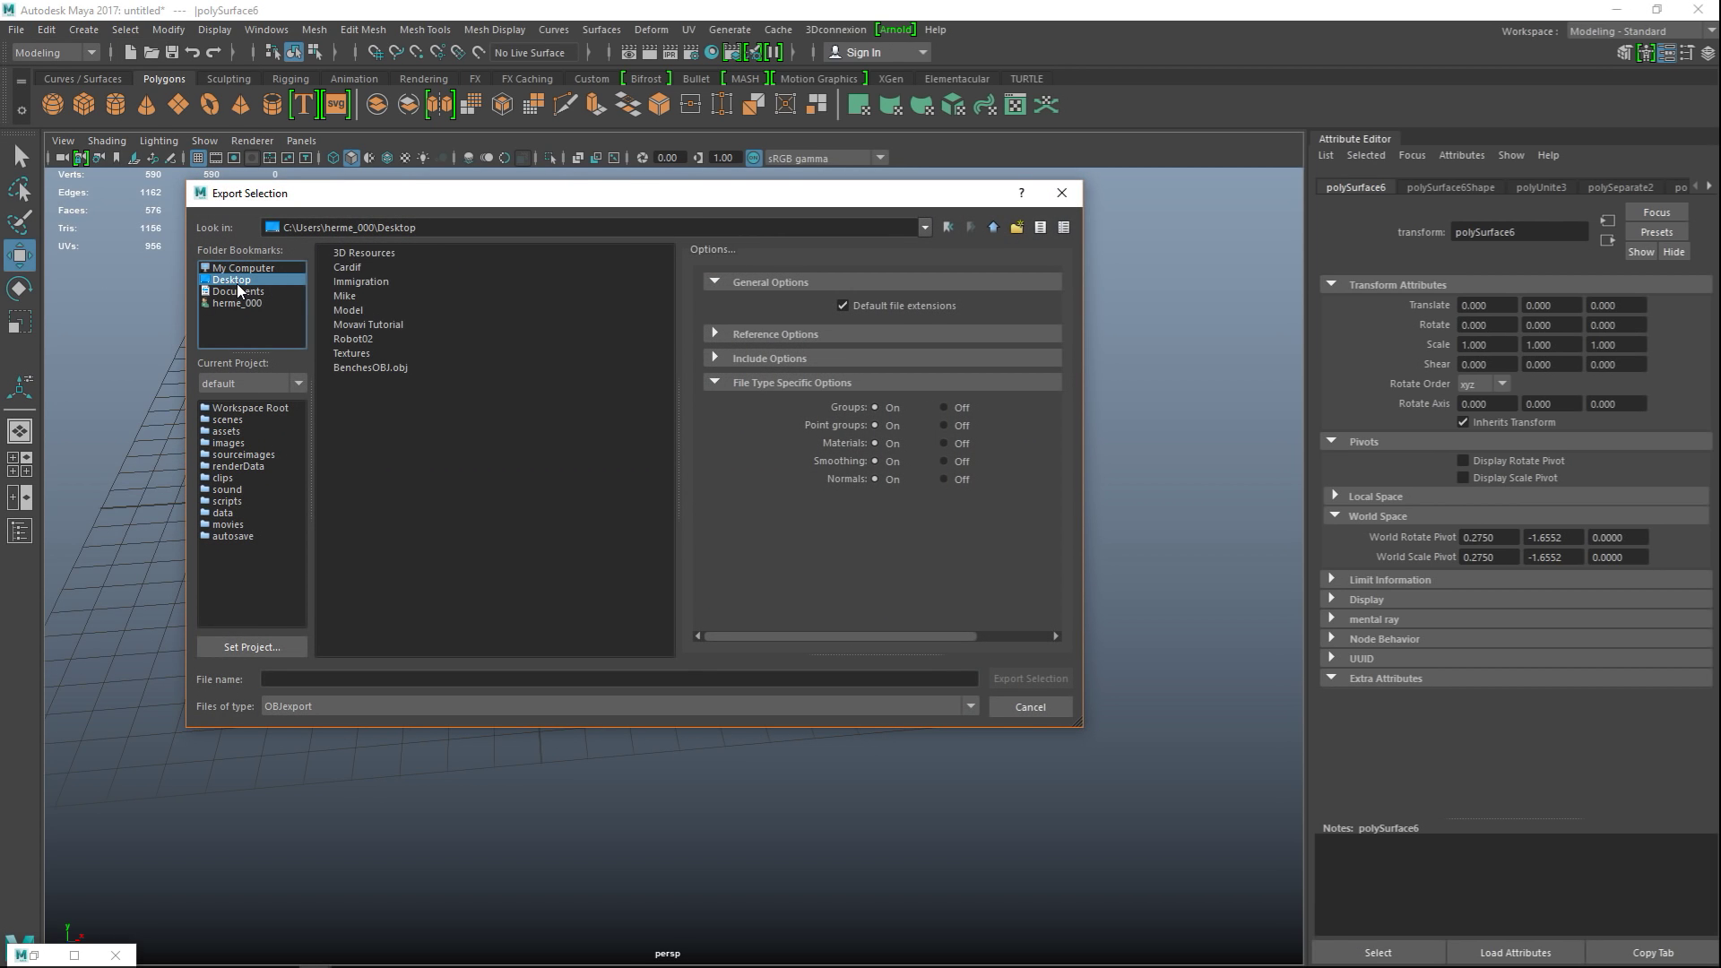
click(376, 681)
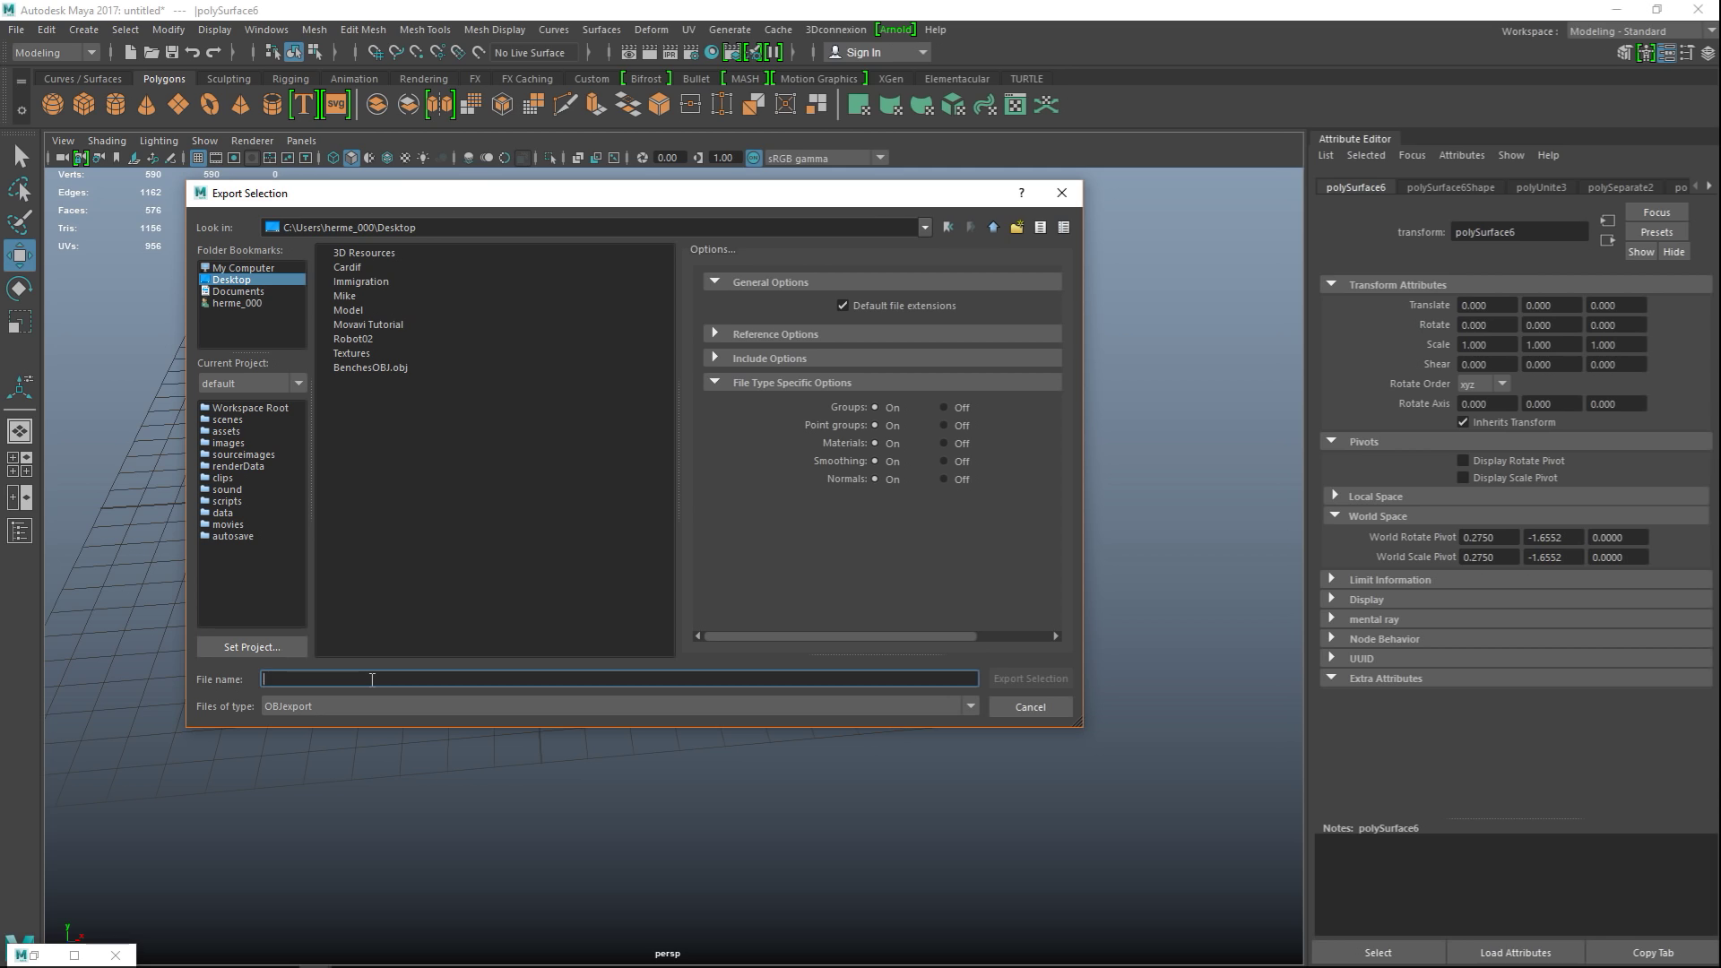
text(LPBlunderbuss)
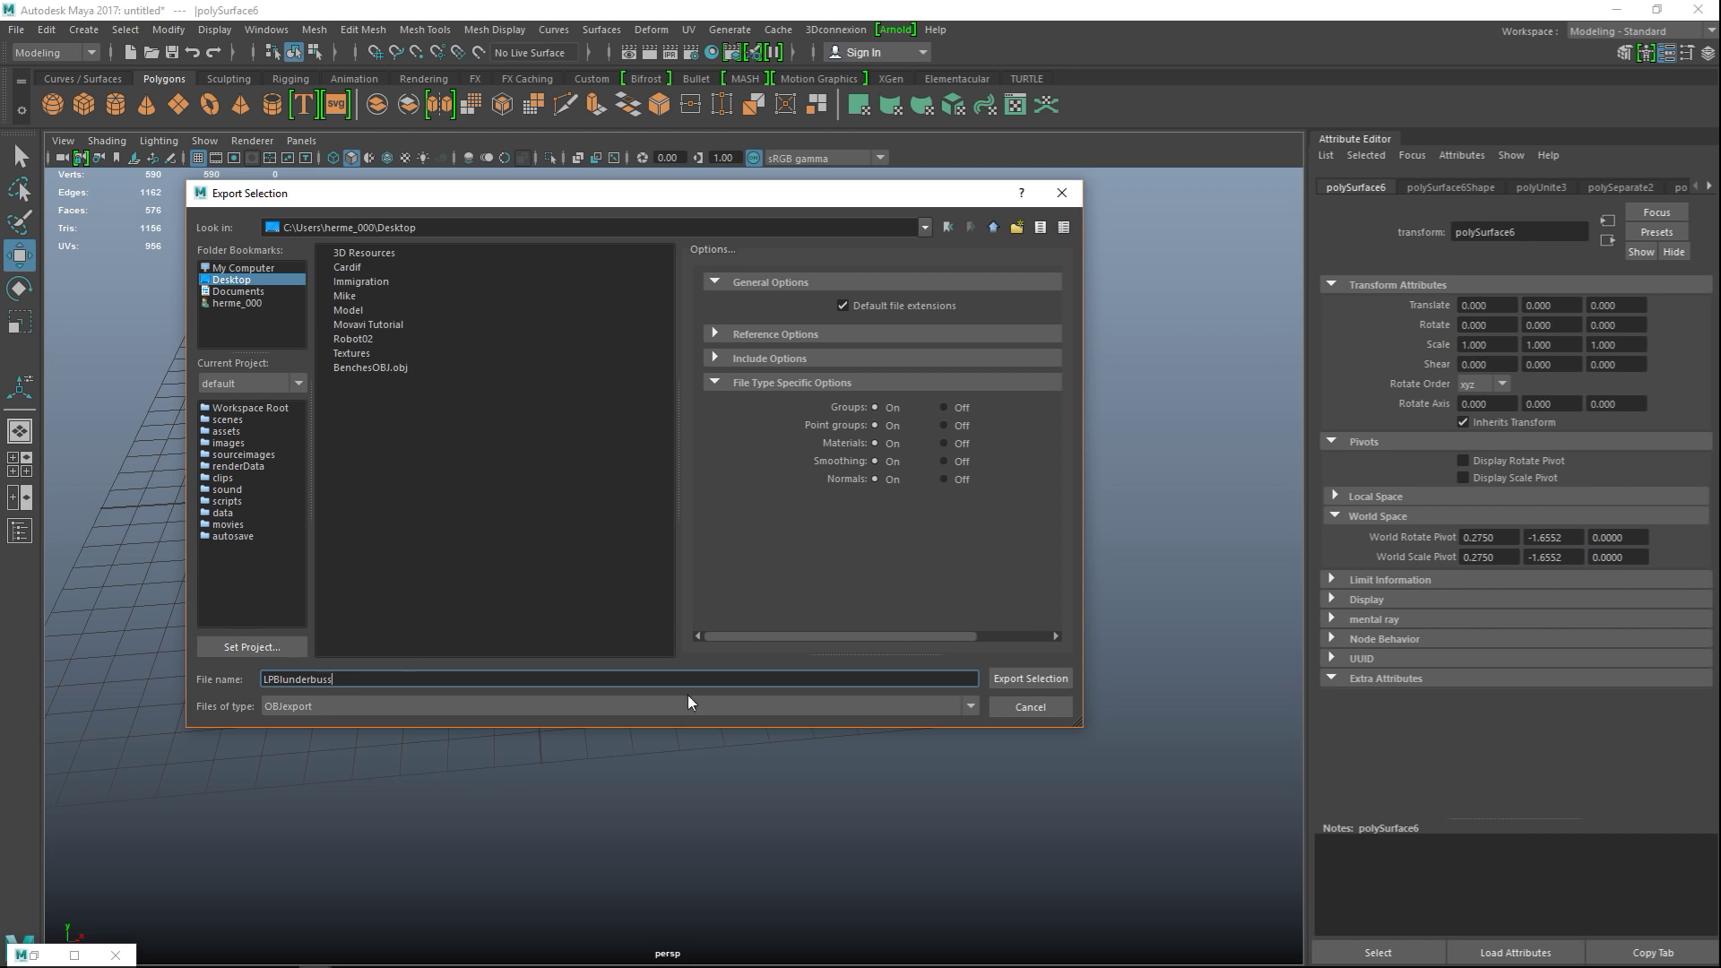
click(1017, 678)
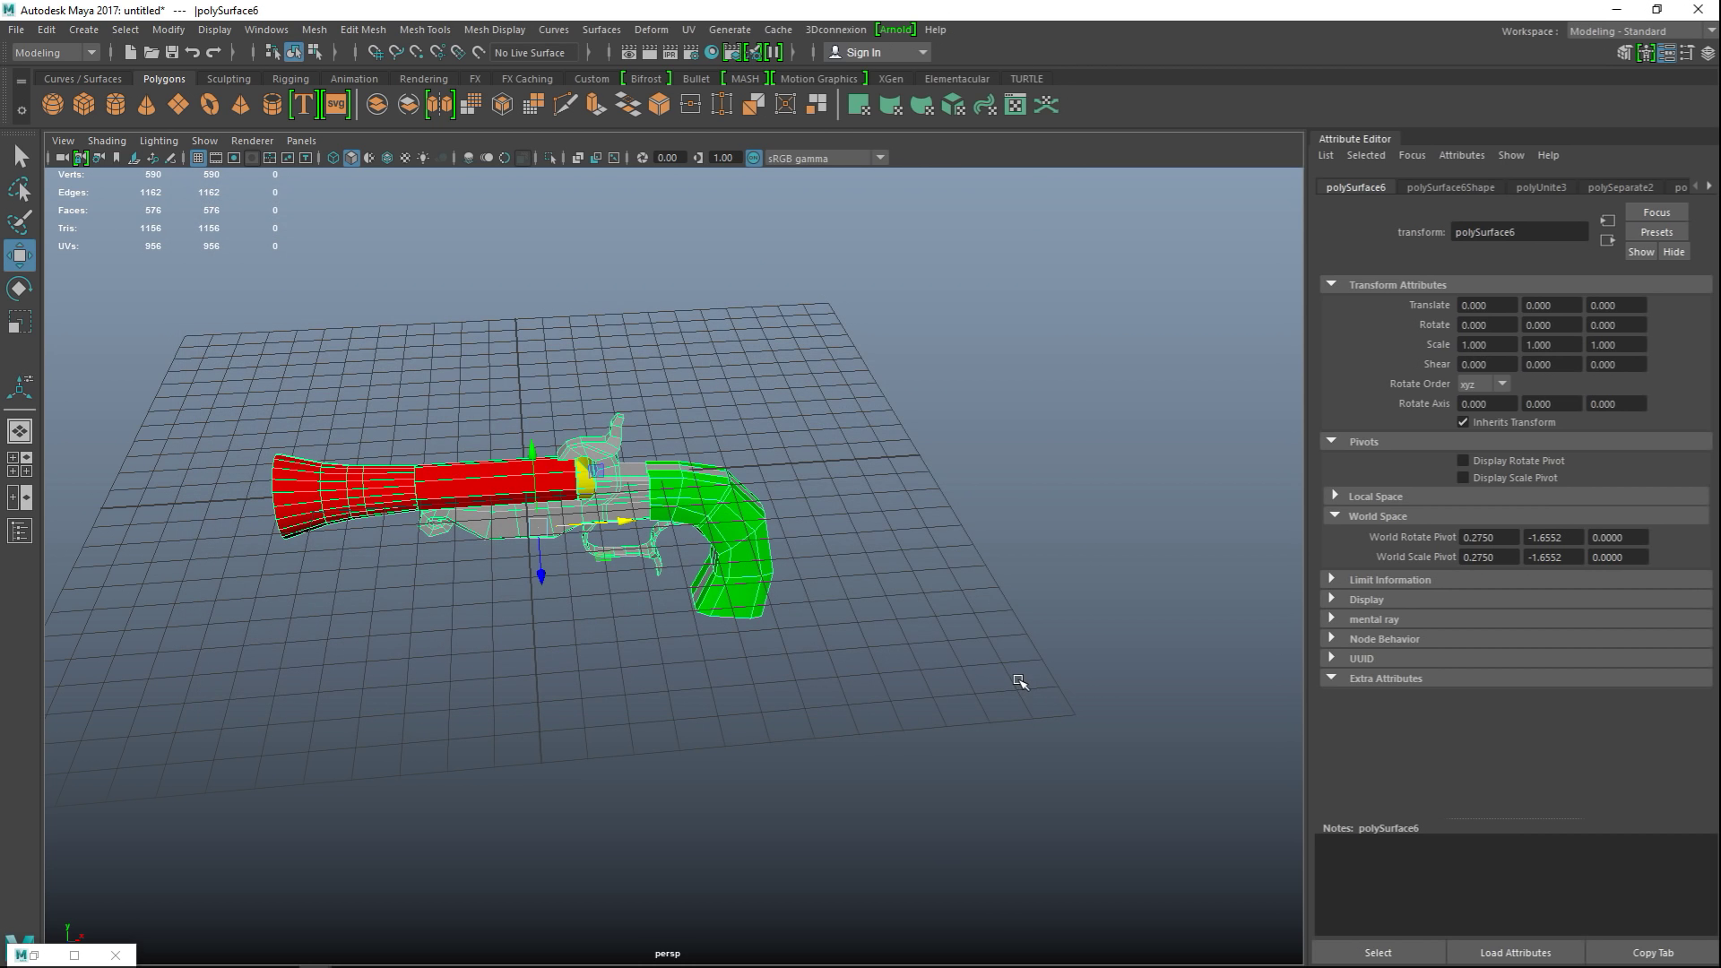